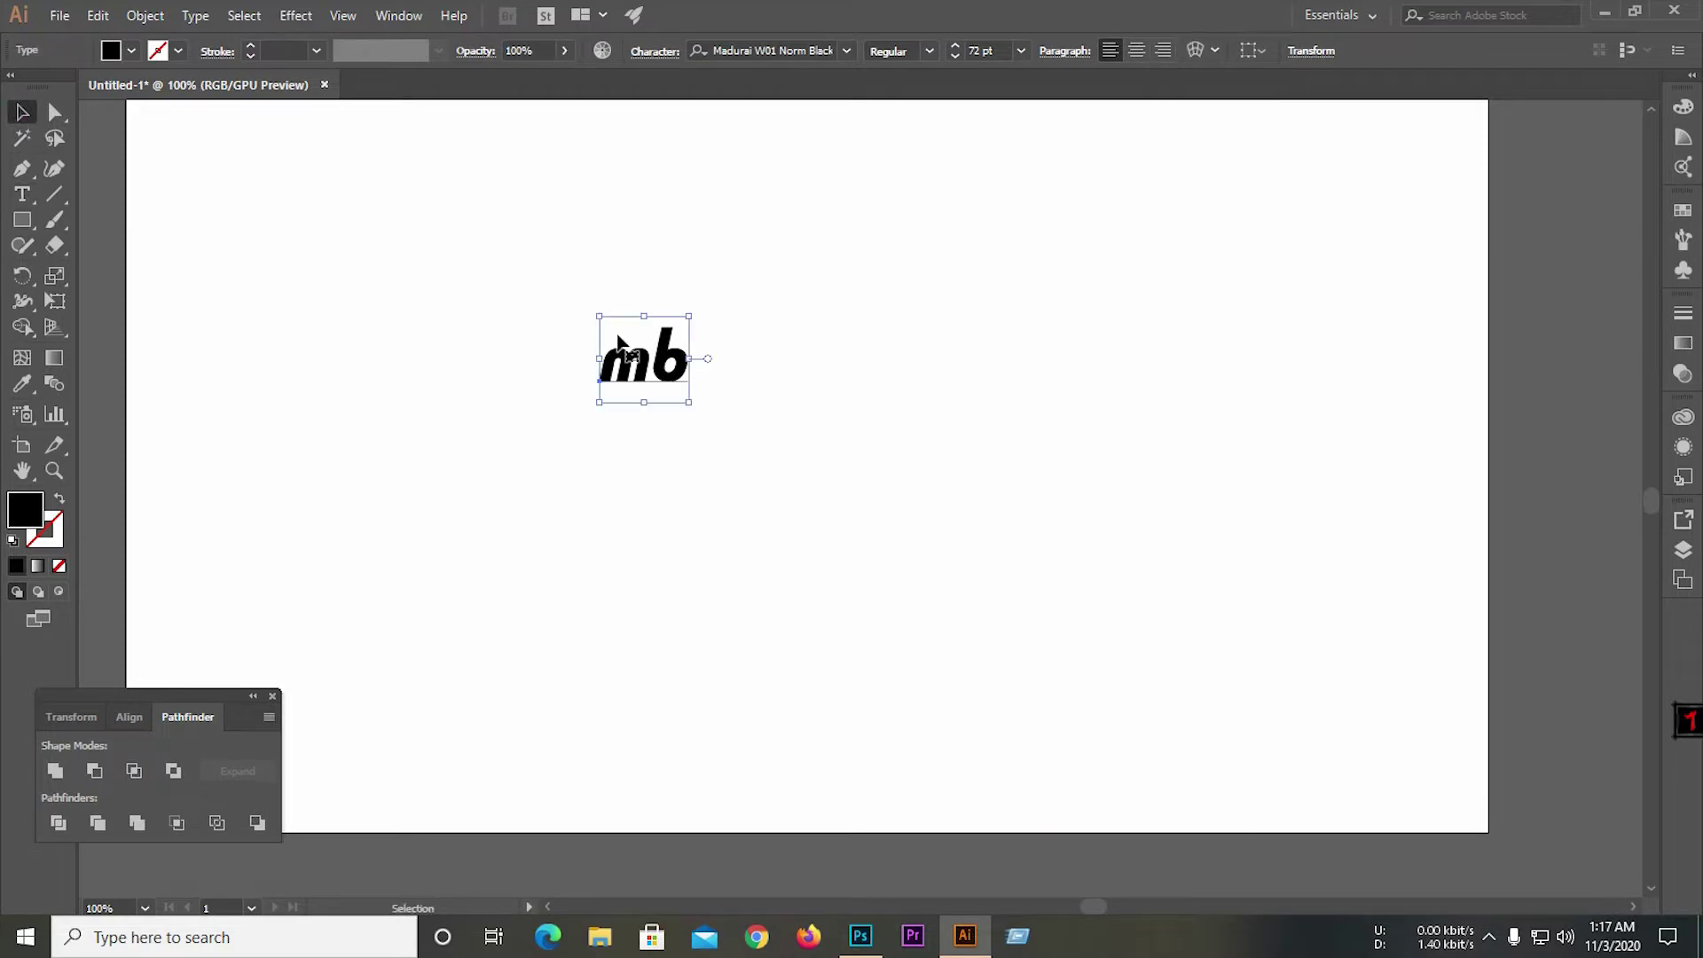
Enlarge the "mb" text proportionally to about 309 pt and reposition it in the upper middle of the artboard.
{"action": "left_click_drag", "start_coordinate": [688, 406], "coordinate": [836, 545]}
{"action": "left_click_drag", "start_coordinate": [745, 424], "coordinate": [850, 431]}
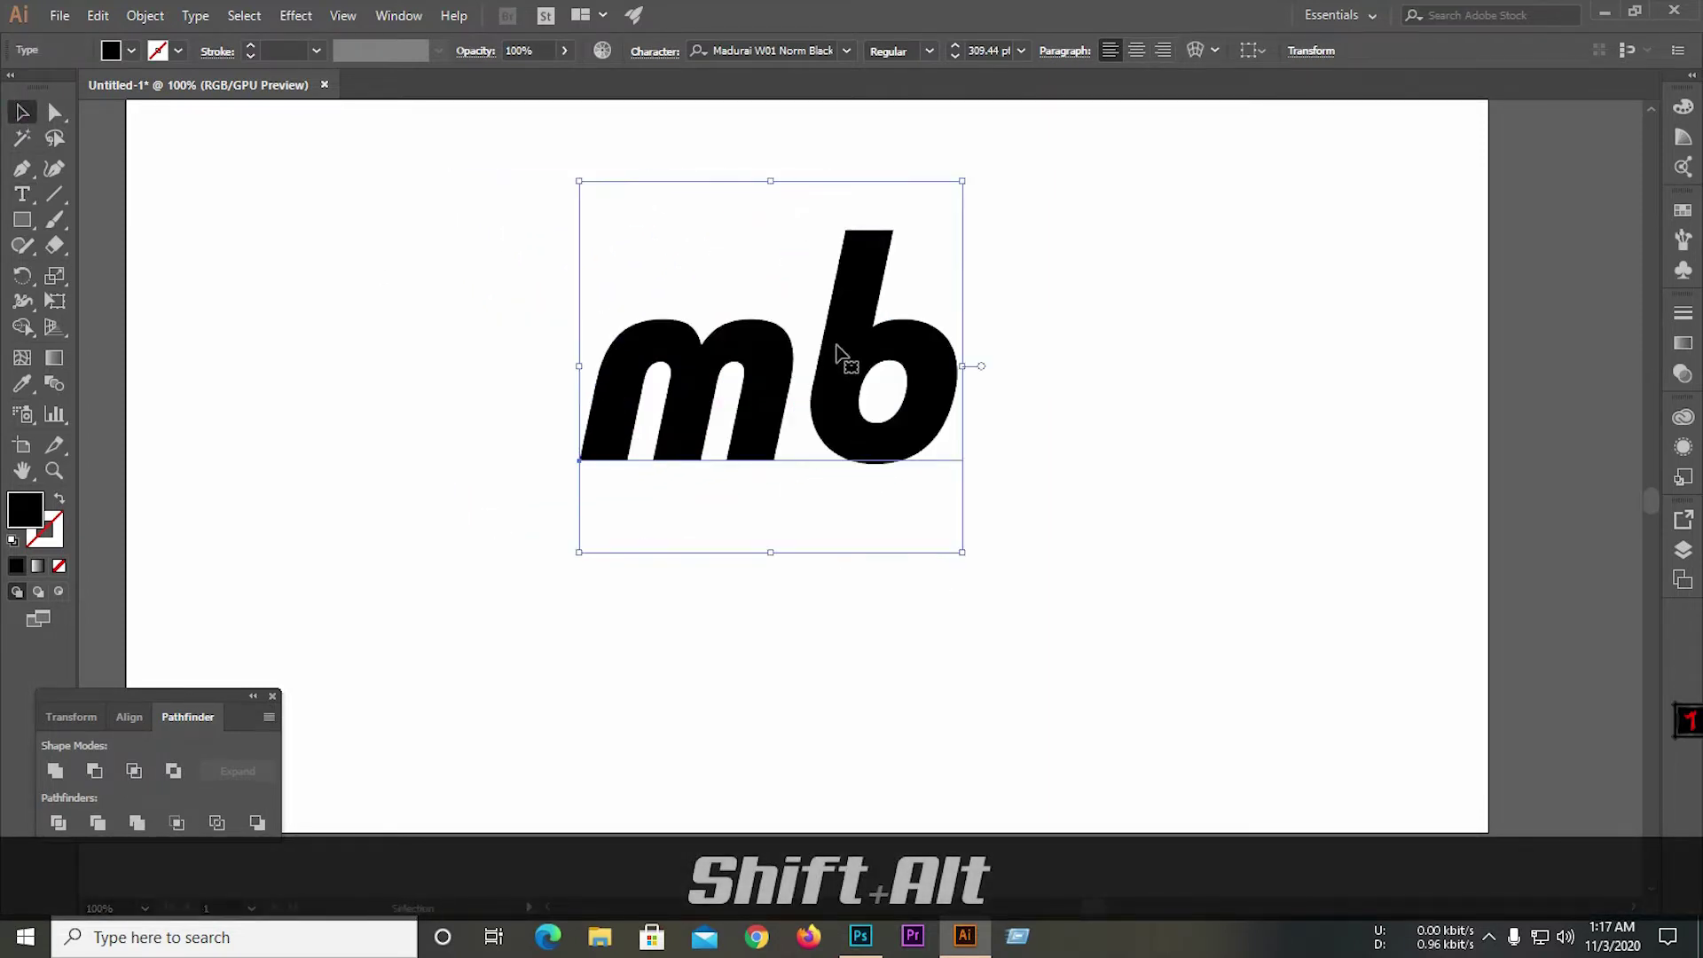
{"action": "scroll", "coordinate": [836, 346], "scroll_direction": "up", "scroll_amount": 1}
{"action": "left_click_drag", "start_coordinate": [845, 365], "coordinate": [802, 410]}
Convert the "mb" text to outlines and ungroup the letters.
{"action": "right_click", "coordinate": [821, 409]}
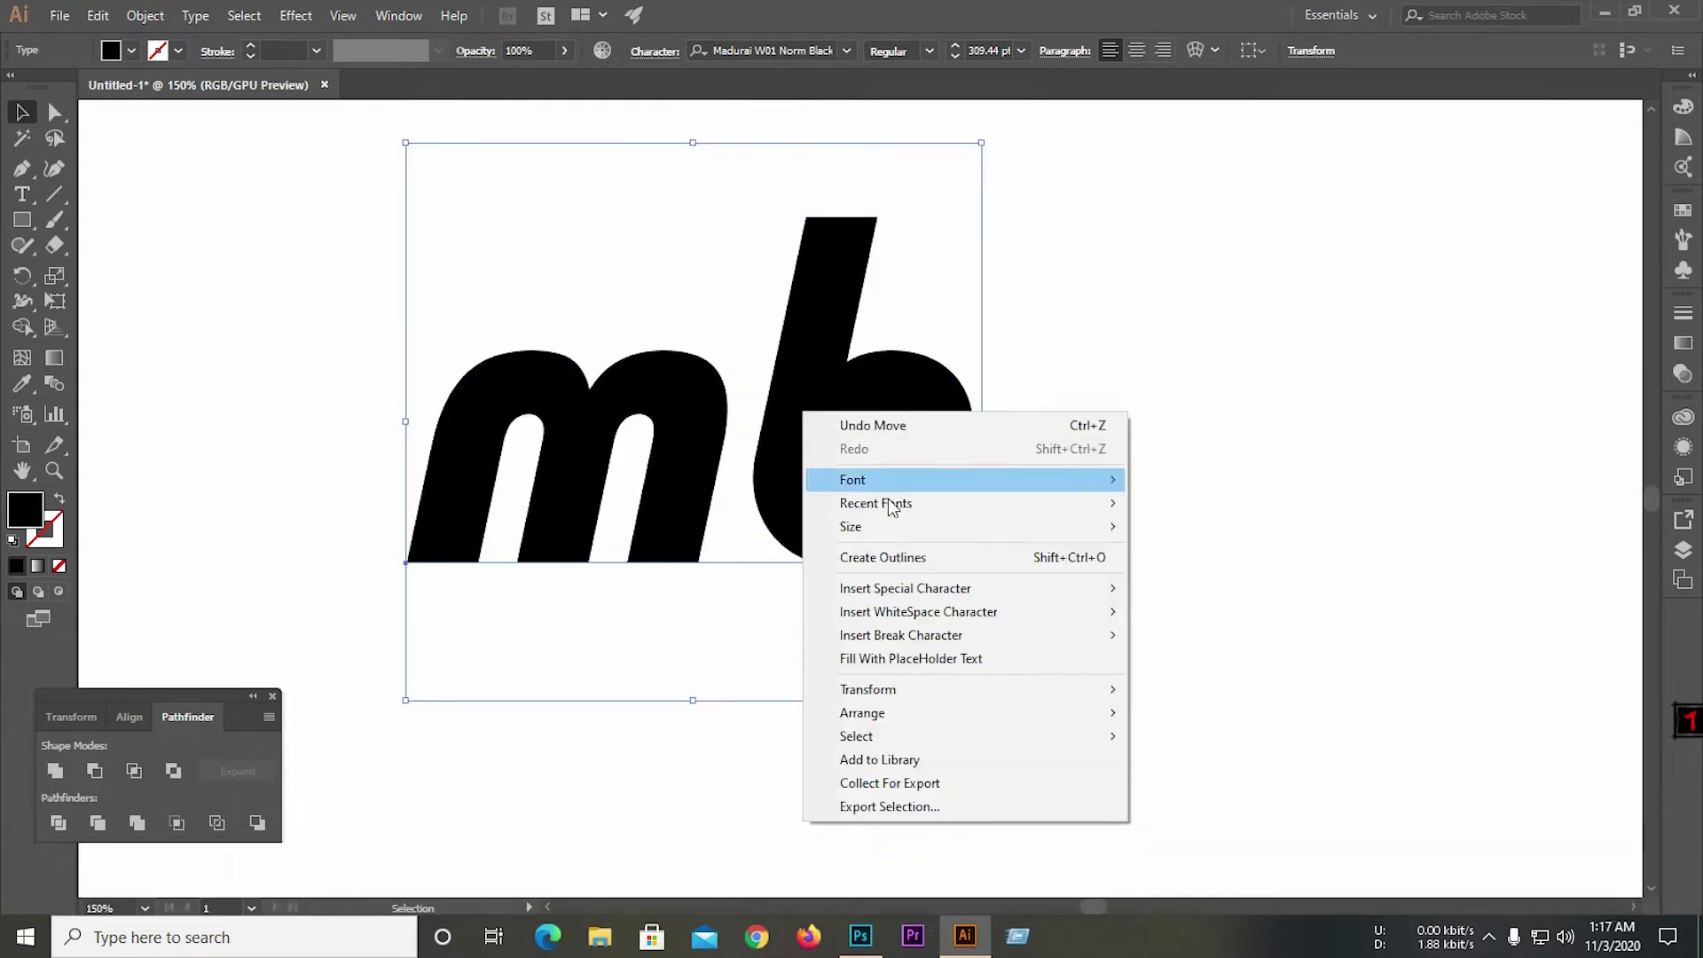
{"action": "left_click", "coordinate": [906, 559]}
{"action": "right_click", "coordinate": [794, 423]}
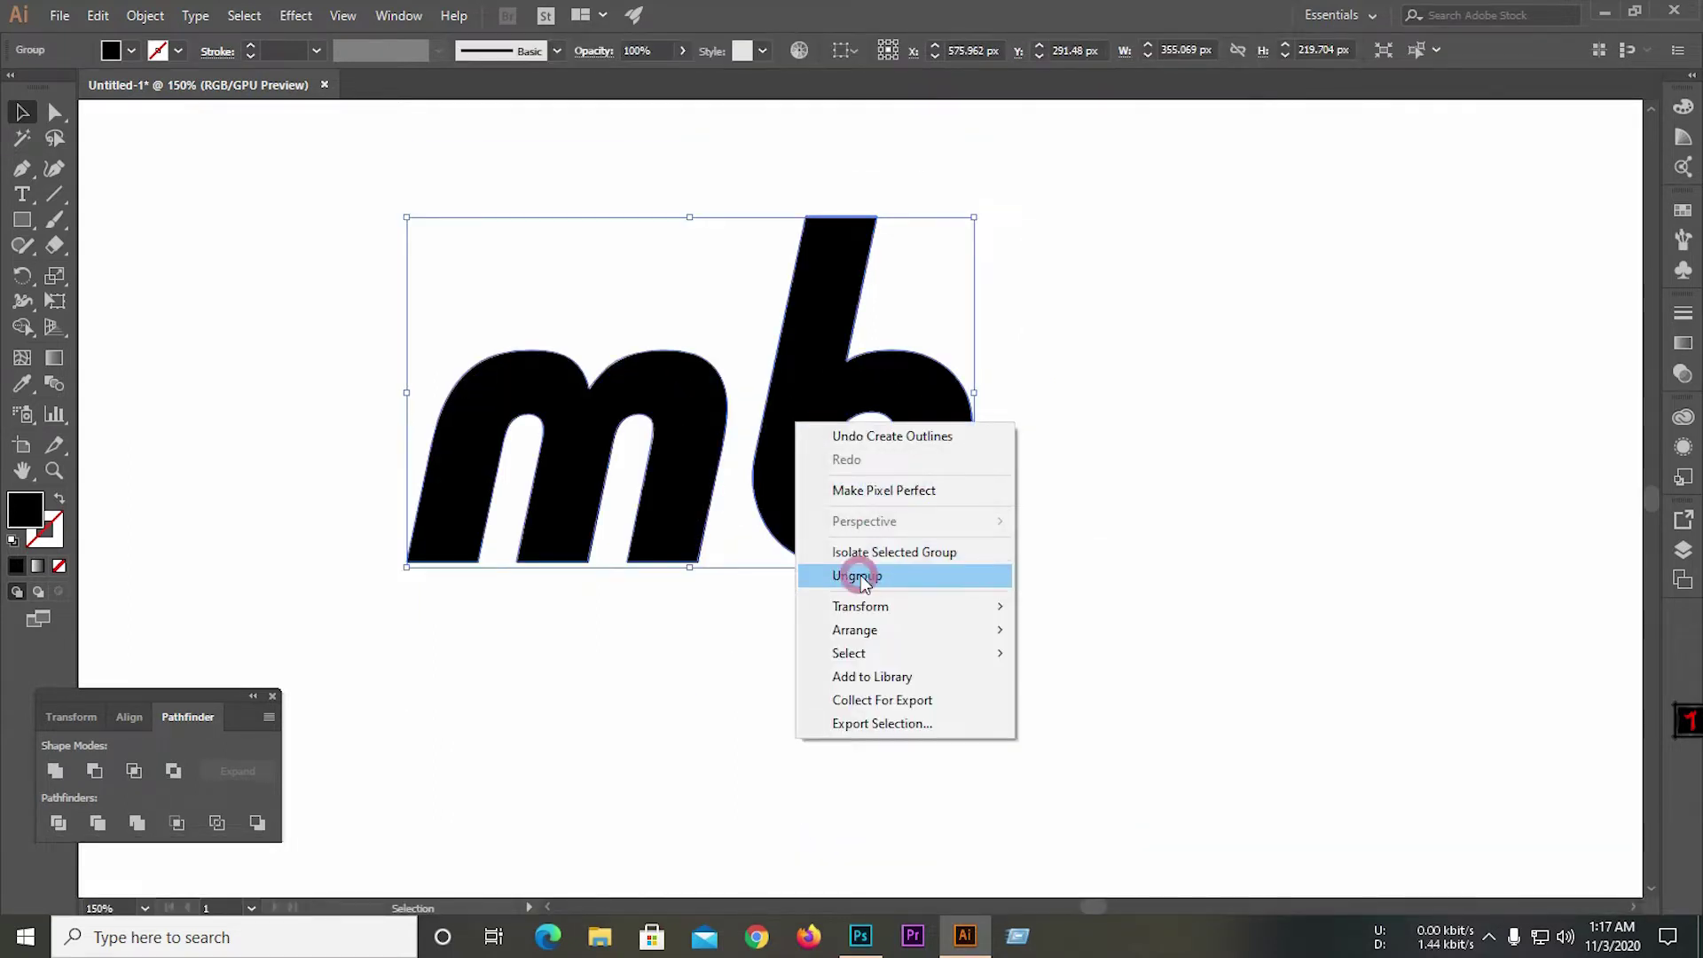
{"action": "left_click", "coordinate": [857, 576]}
Move the letter b onto the m so its stem overlaps the m's last leg, slightly above the m's baseline.
{"action": "scroll", "coordinate": [841, 479], "scroll_direction": "up", "scroll_amount": 2}
{"action": "left_click_drag", "start_coordinate": [822, 522], "coordinate": [627, 496]}
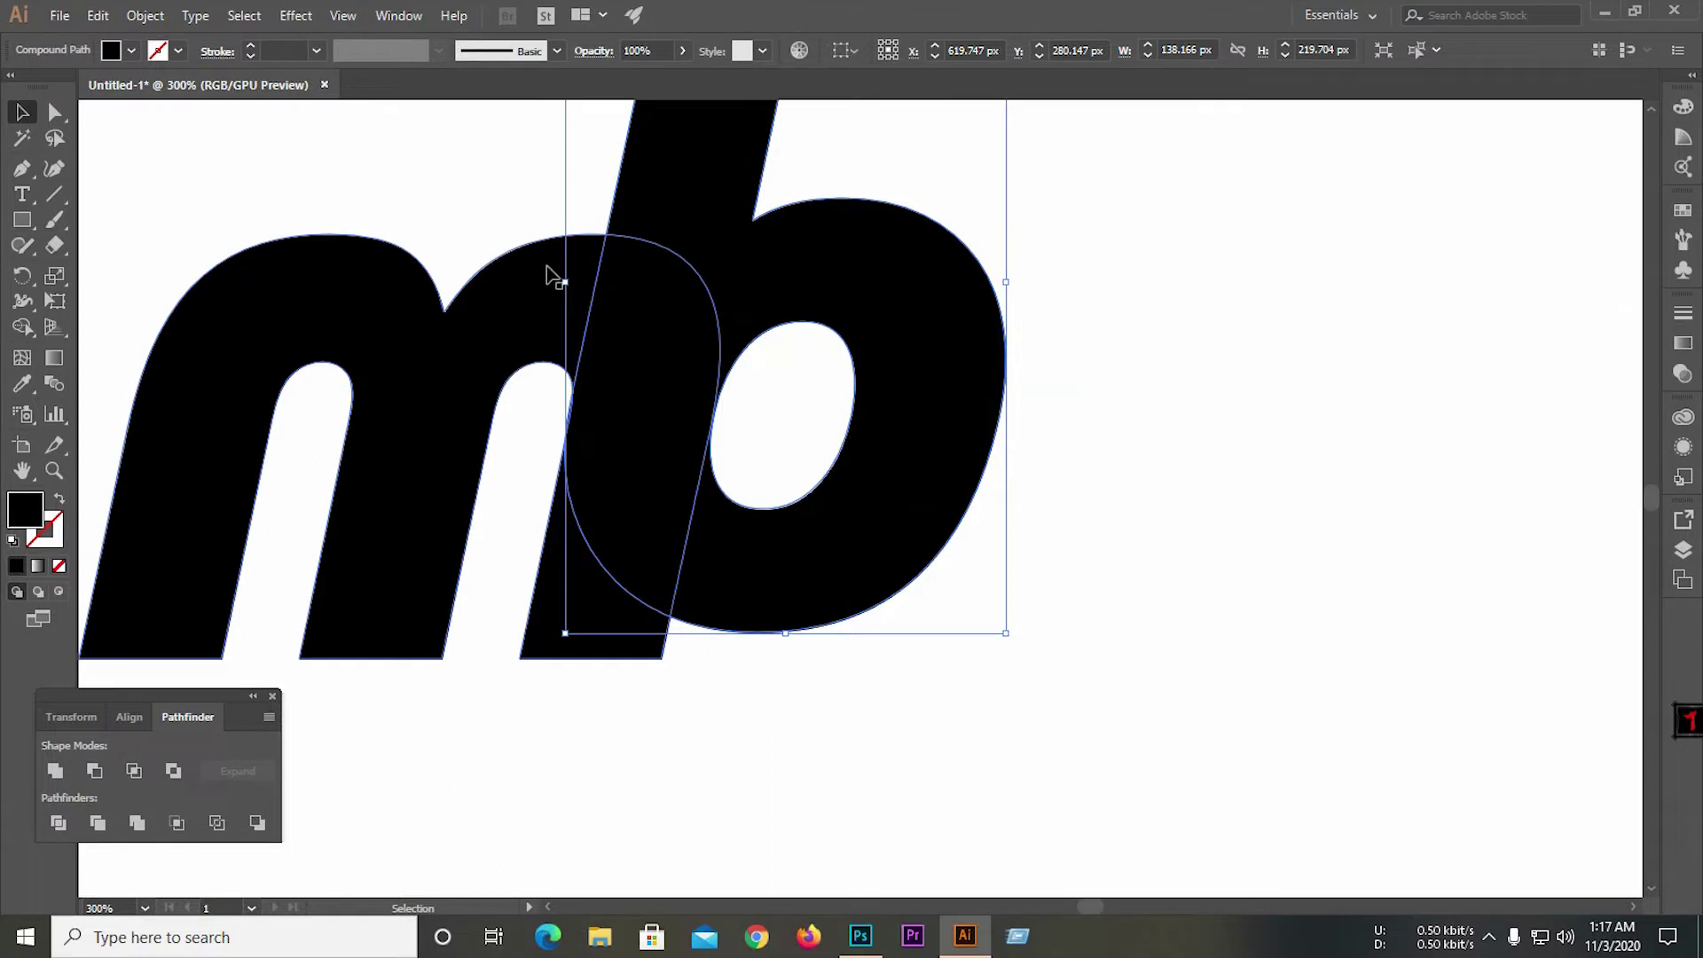
{"action": "left_click", "coordinate": [509, 247]}
Create an offset path around the letter m with a 7 px offset and miter joins.
{"action": "left_click", "coordinate": [452, 387]}
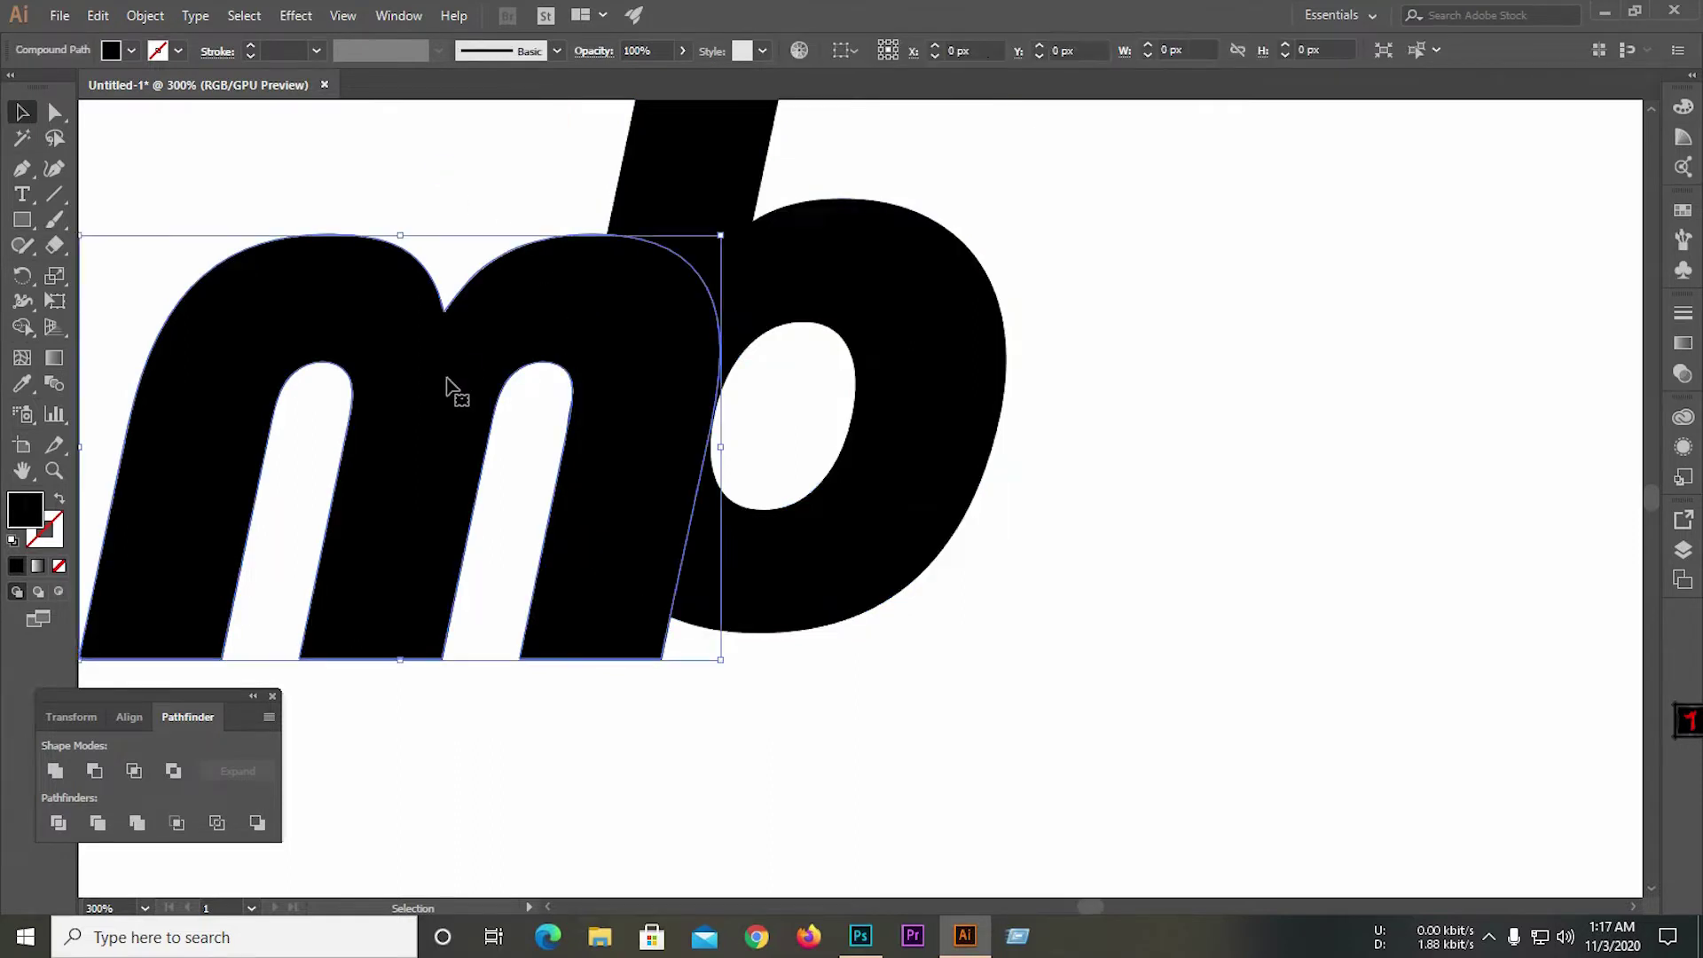
{"action": "left_click", "coordinate": [147, 16]}
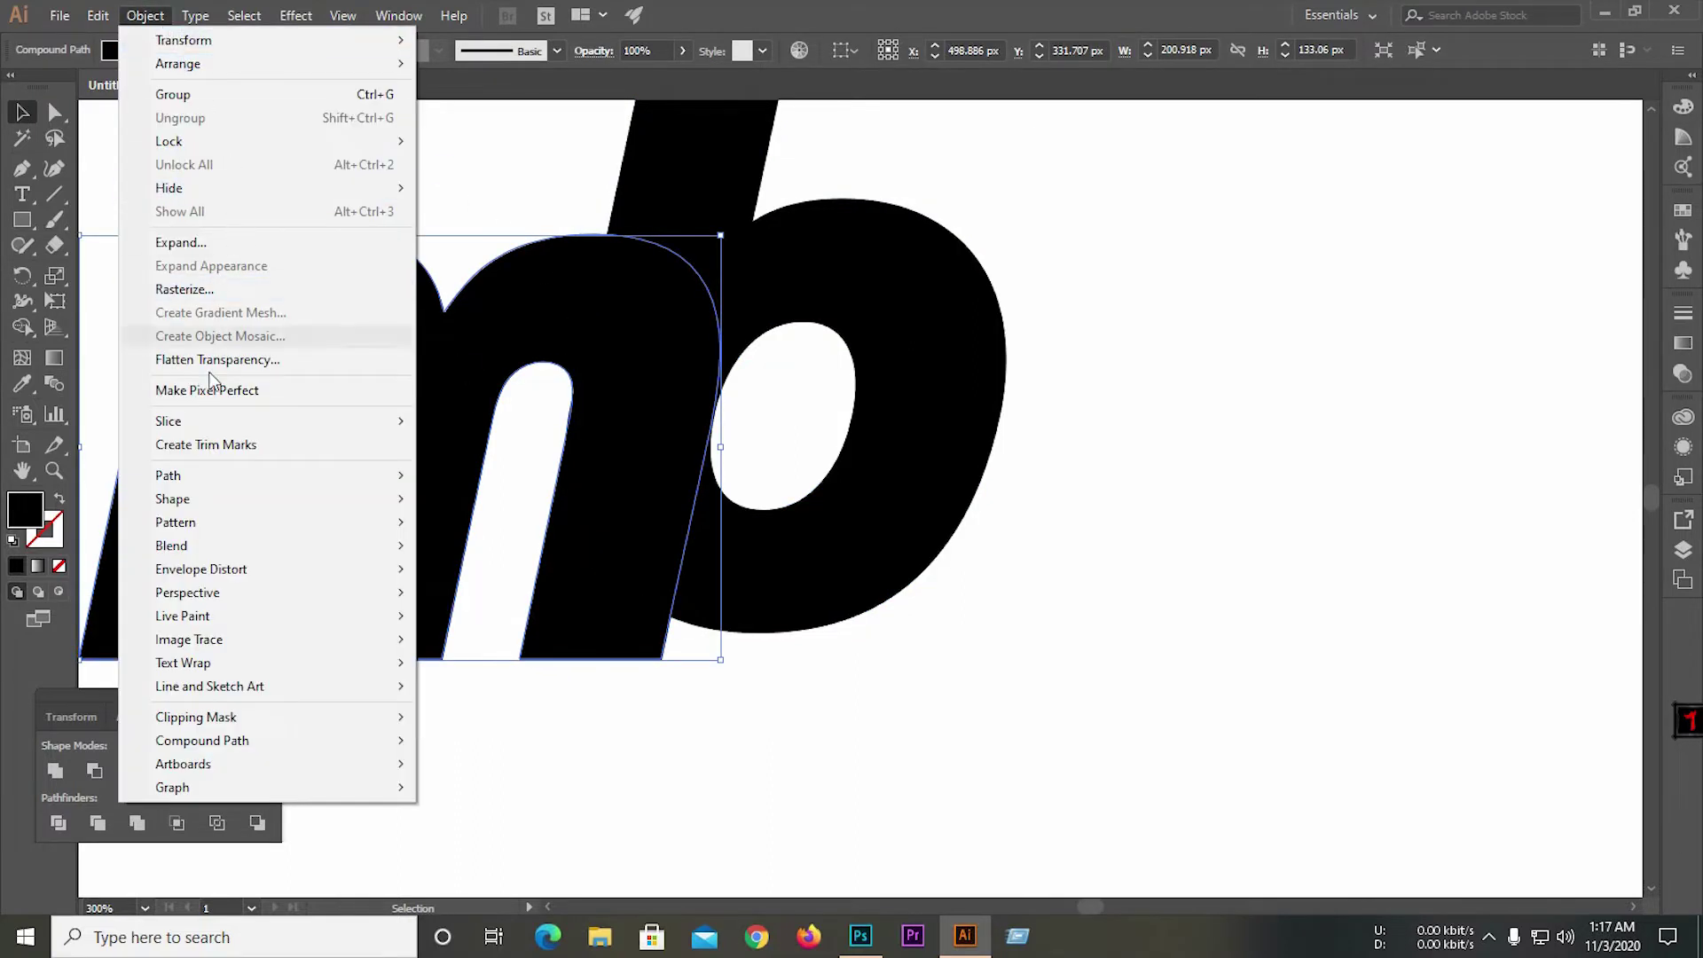
{"action": "mouse_move", "coordinate": [197, 479]}
{"action": "left_click", "coordinate": [509, 554]}
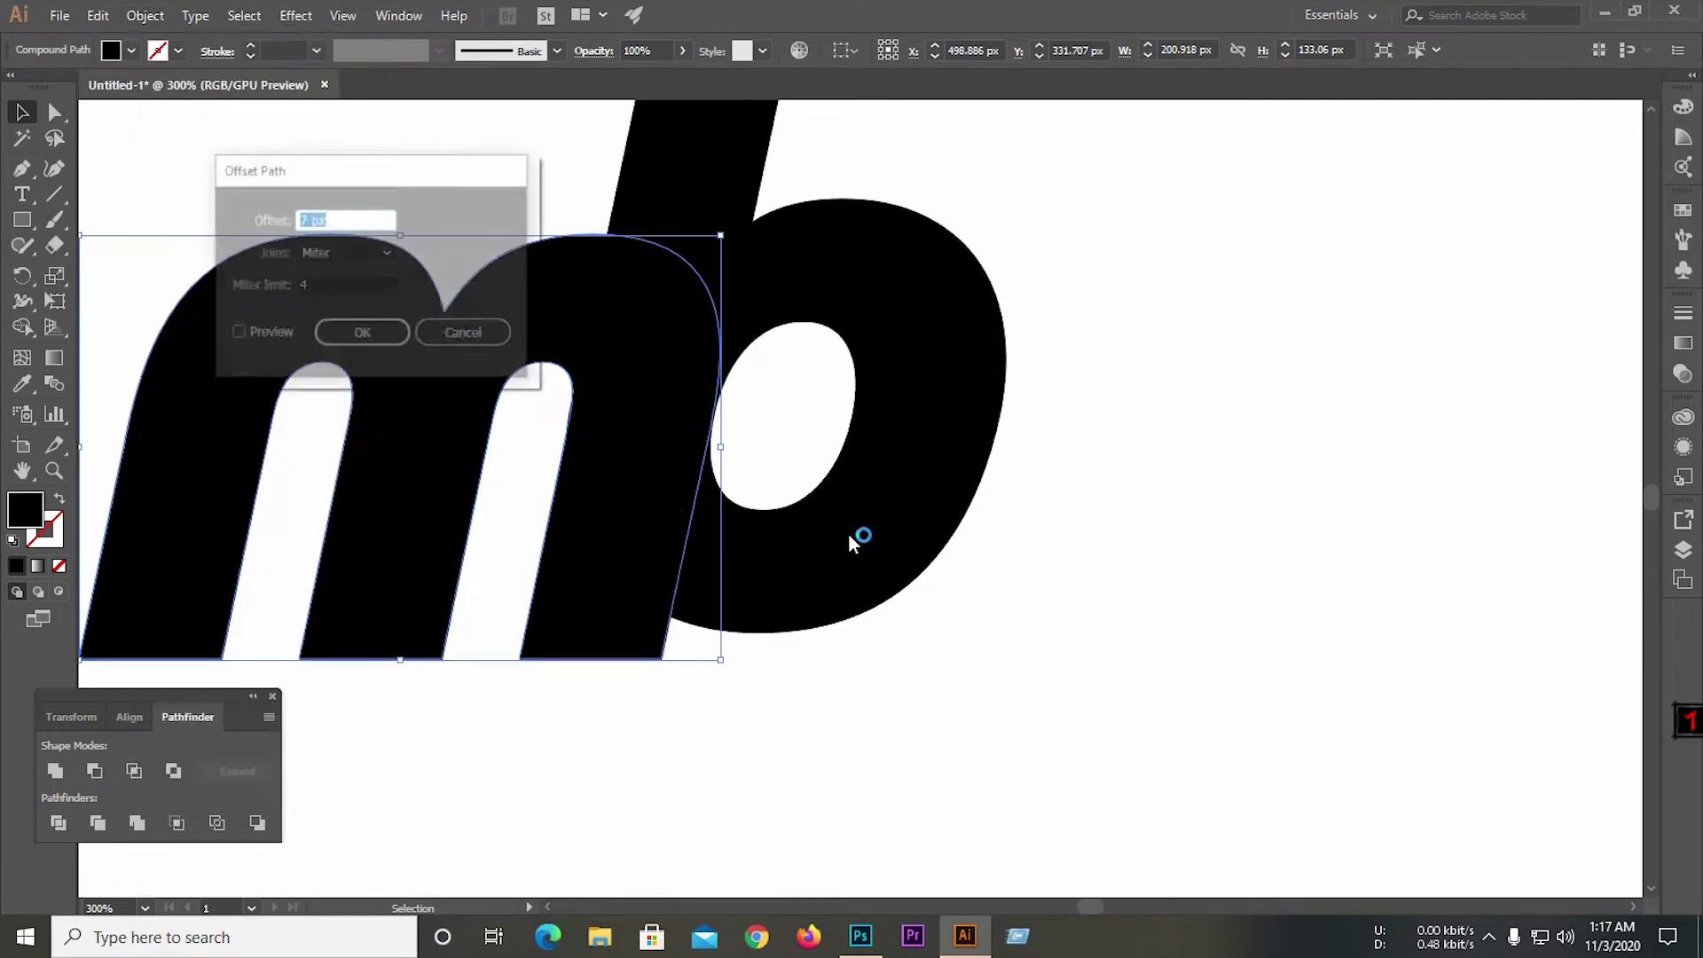
{"action": "left_click", "coordinate": [266, 335]}
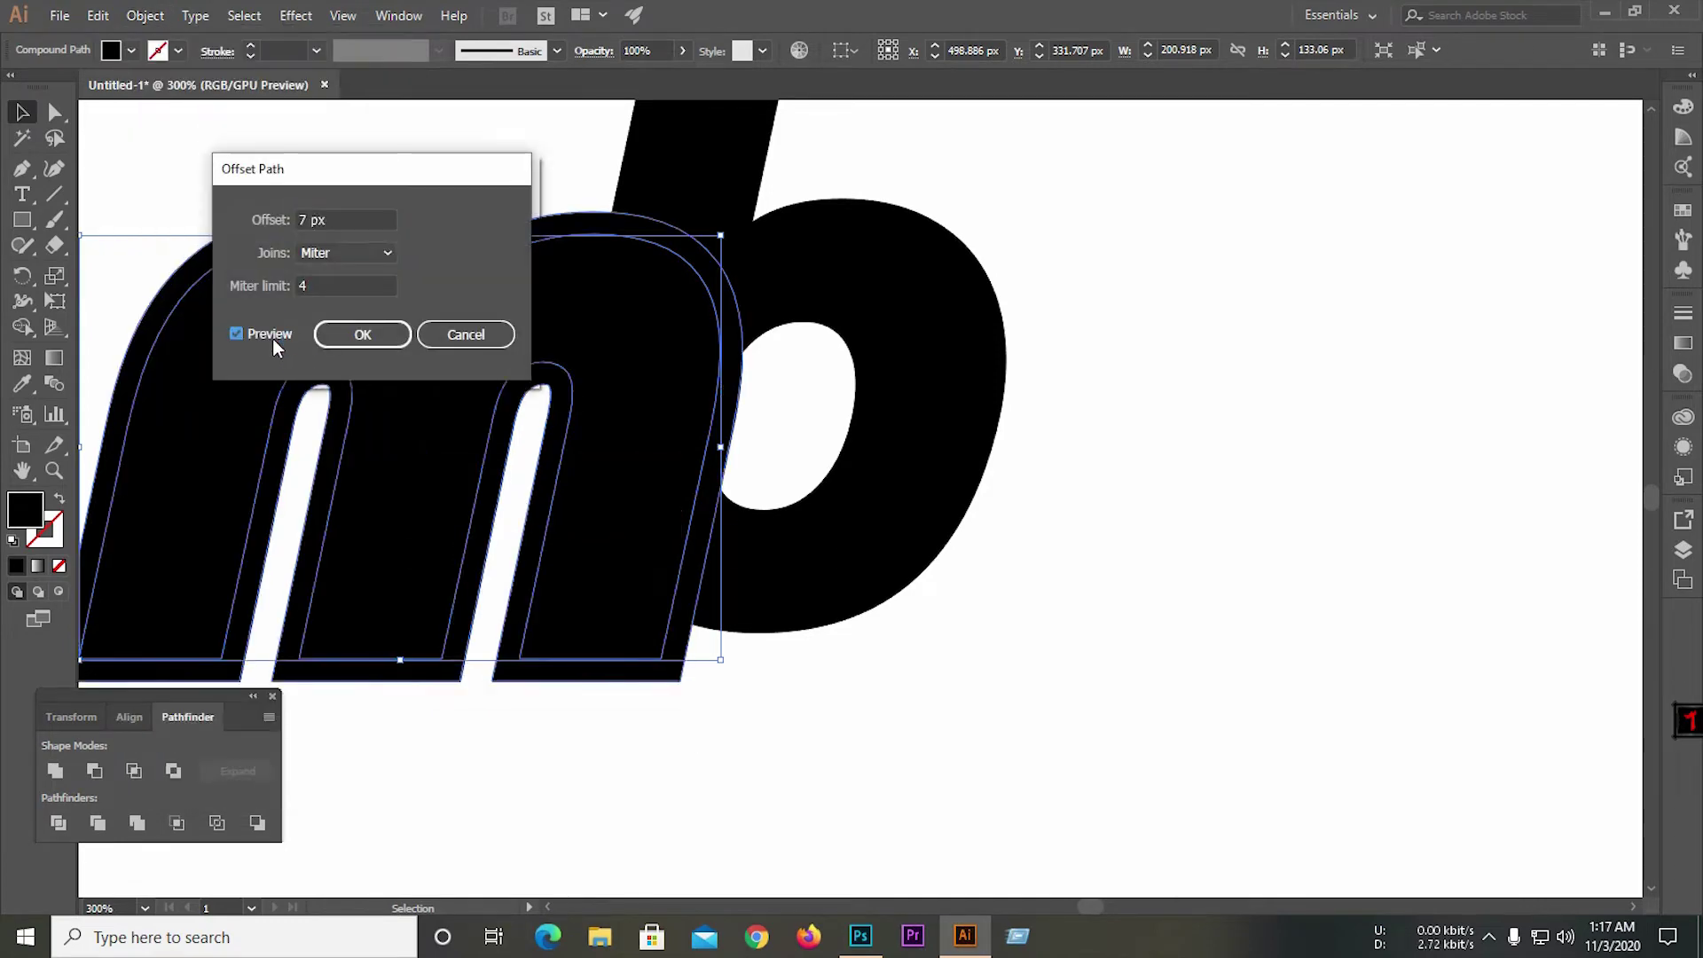
{"action": "left_click", "coordinate": [353, 219]}
{"action": "key", "text": "Down"}
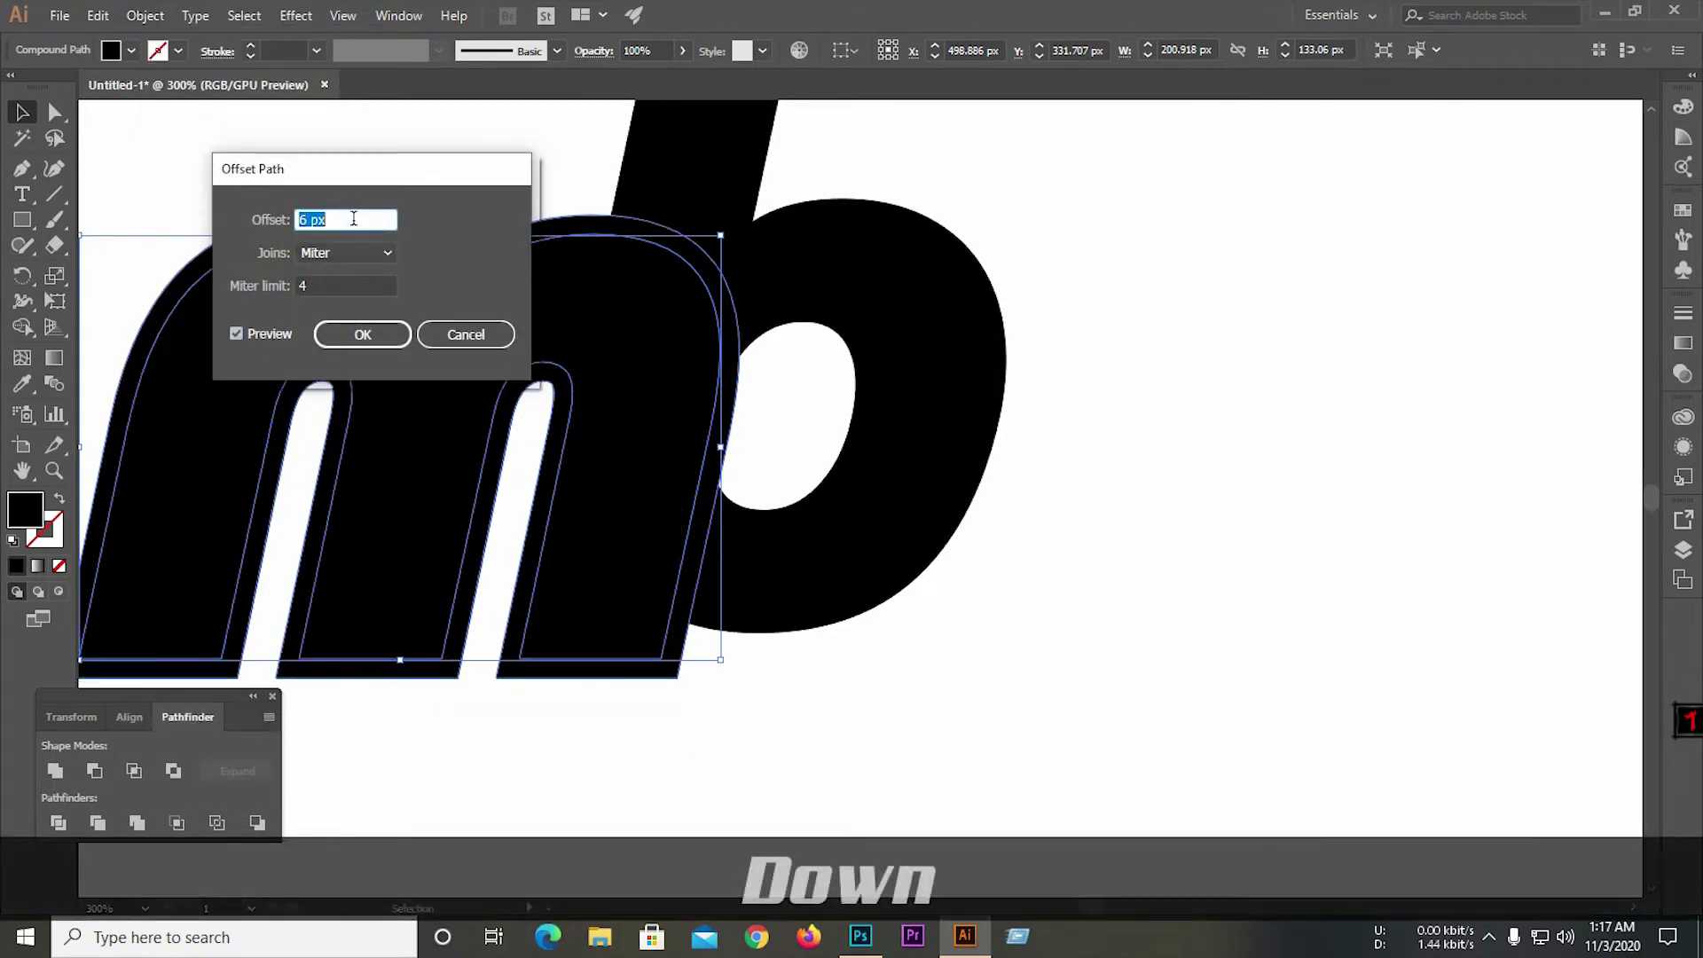
{"action": "key", "text": "Up"}
{"action": "left_click", "coordinate": [362, 333]}
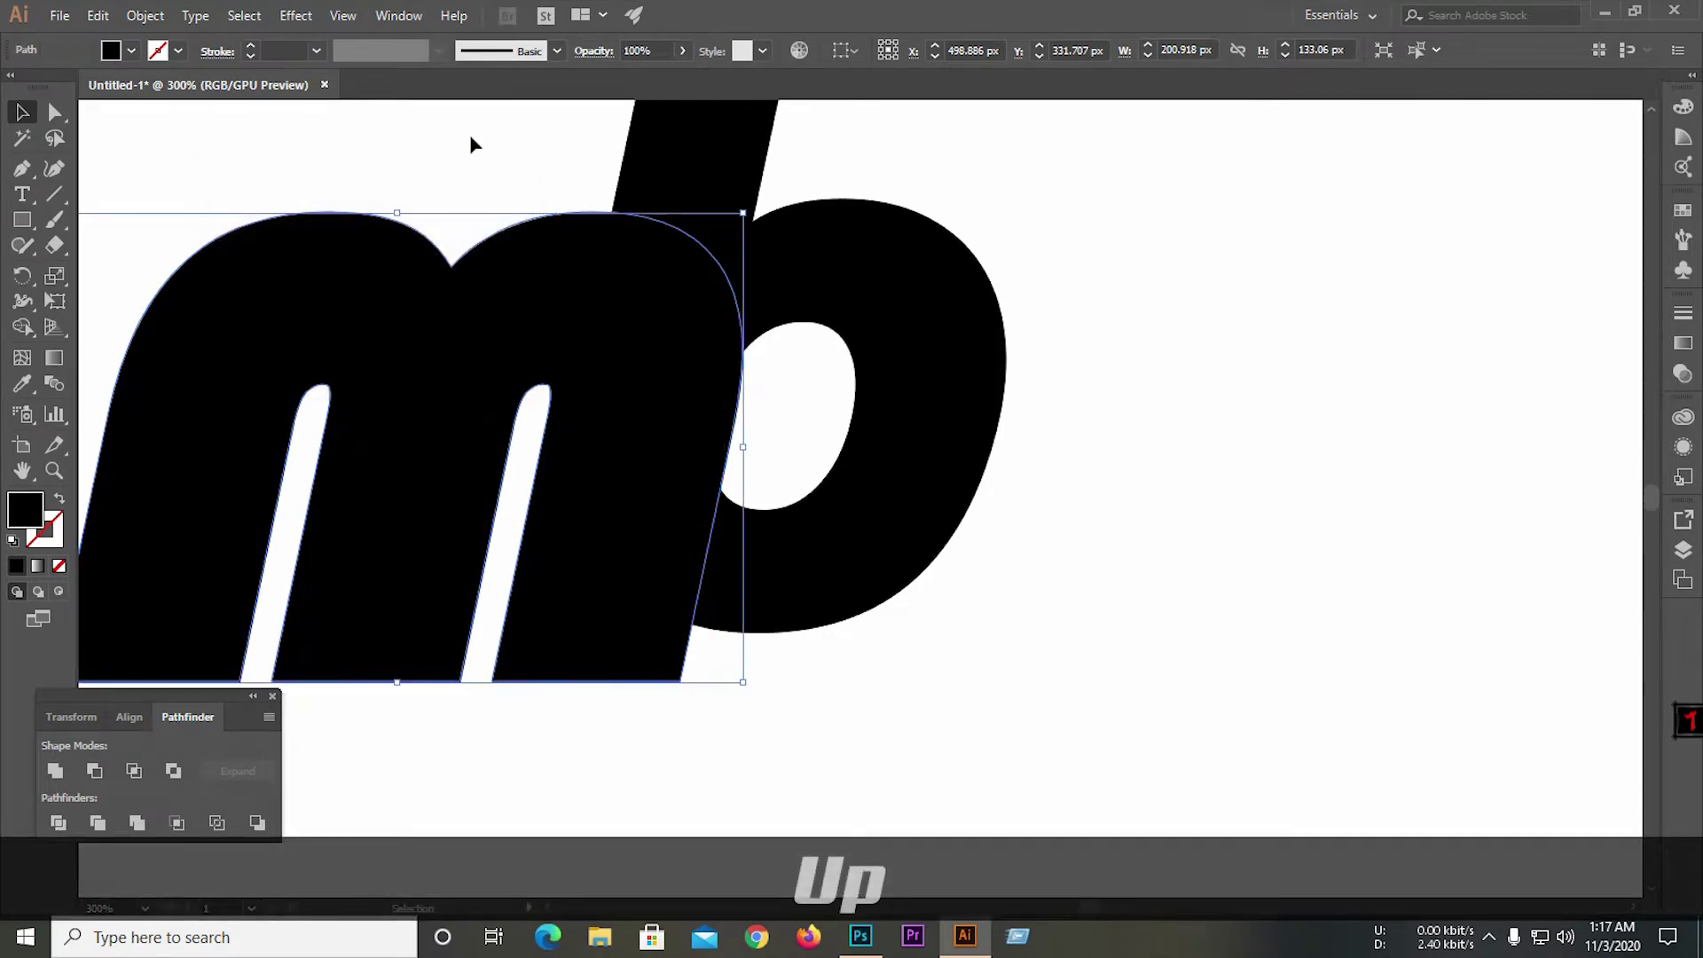
Divide the overlapping m, its offset outline and the b into separate pieces and ungroup them.
{"action": "left_click_drag", "start_coordinate": [472, 142], "coordinate": [875, 532]}
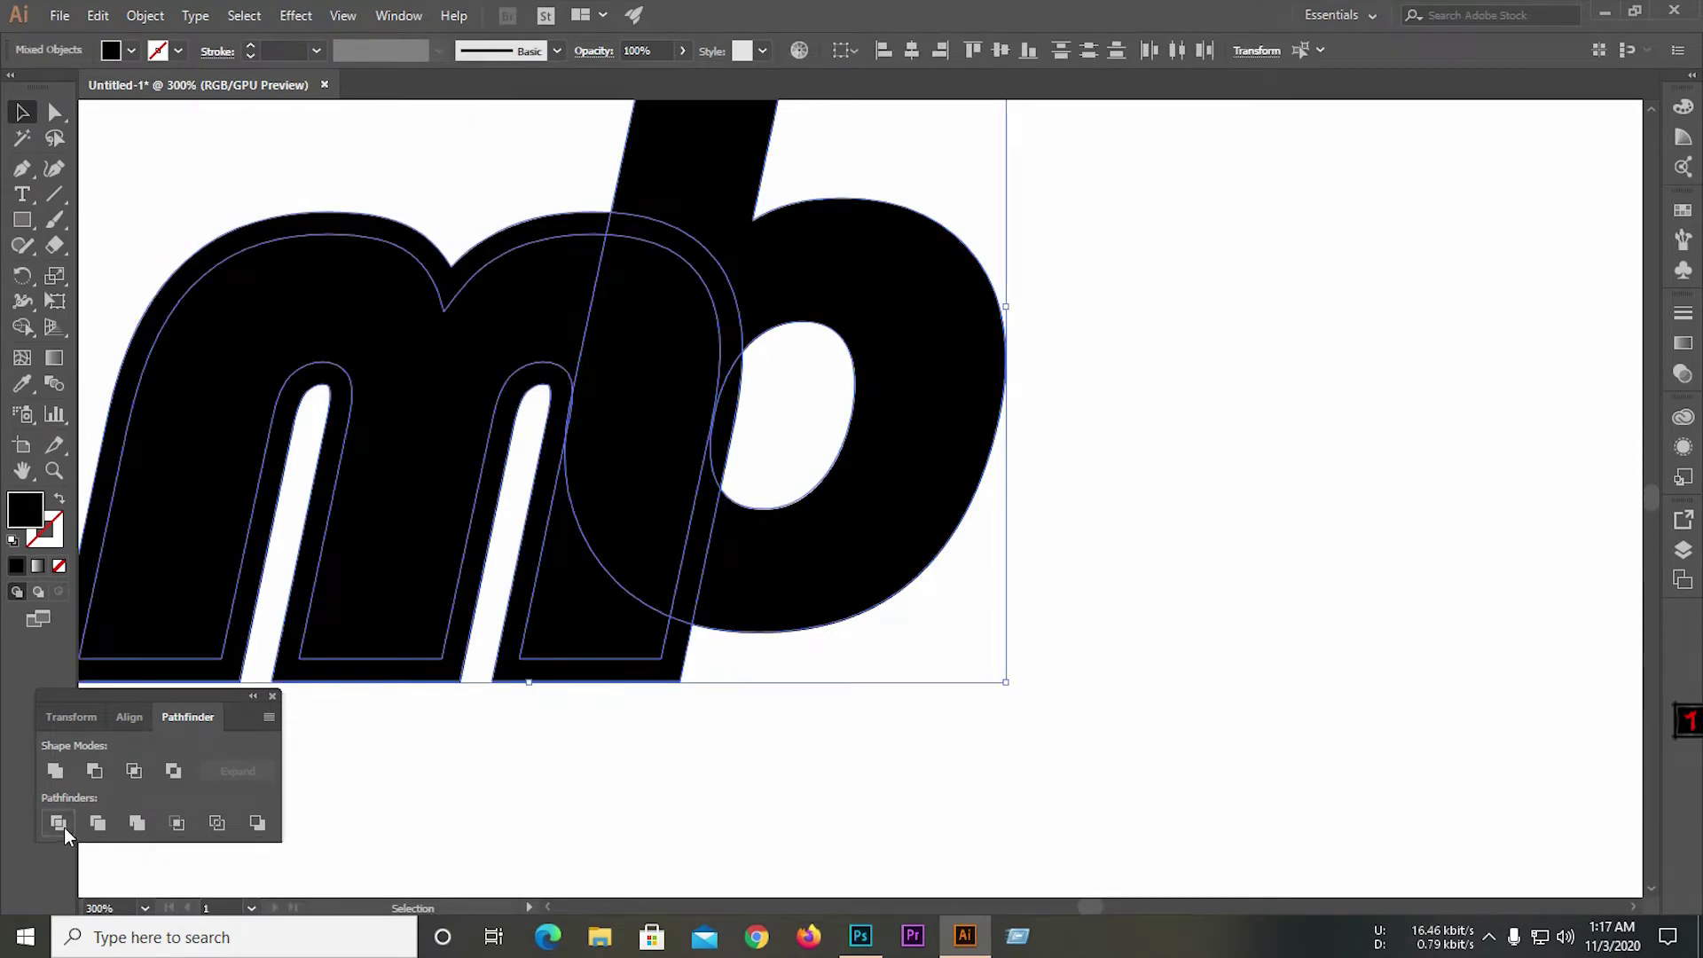
{"action": "left_click", "coordinate": [59, 824]}
{"action": "right_click", "coordinate": [596, 409]}
{"action": "left_click", "coordinate": [654, 572]}
{"action": "left_click", "coordinate": [784, 747]}
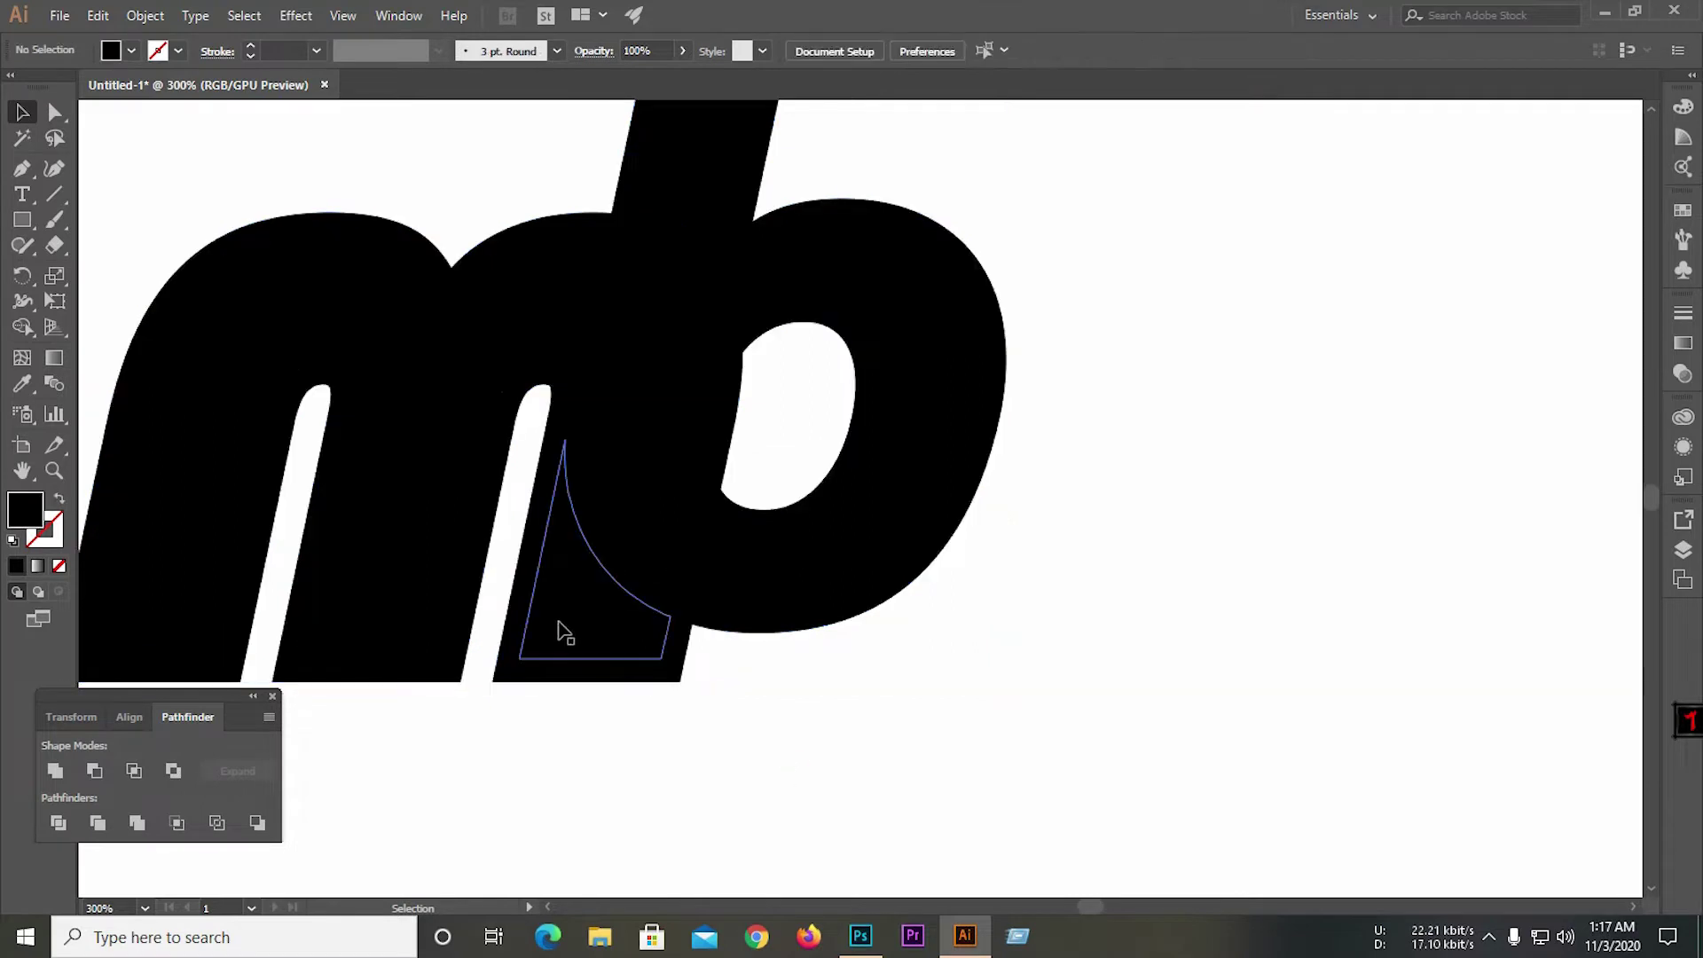
Delete the lower piece of the m's last leg and the offset border around the m.
{"action": "left_click", "coordinate": [565, 631]}
{"action": "key", "text": "BackSpace"}
{"action": "left_click", "coordinate": [593, 671]}
{"action": "key", "text": "BackSpace"}
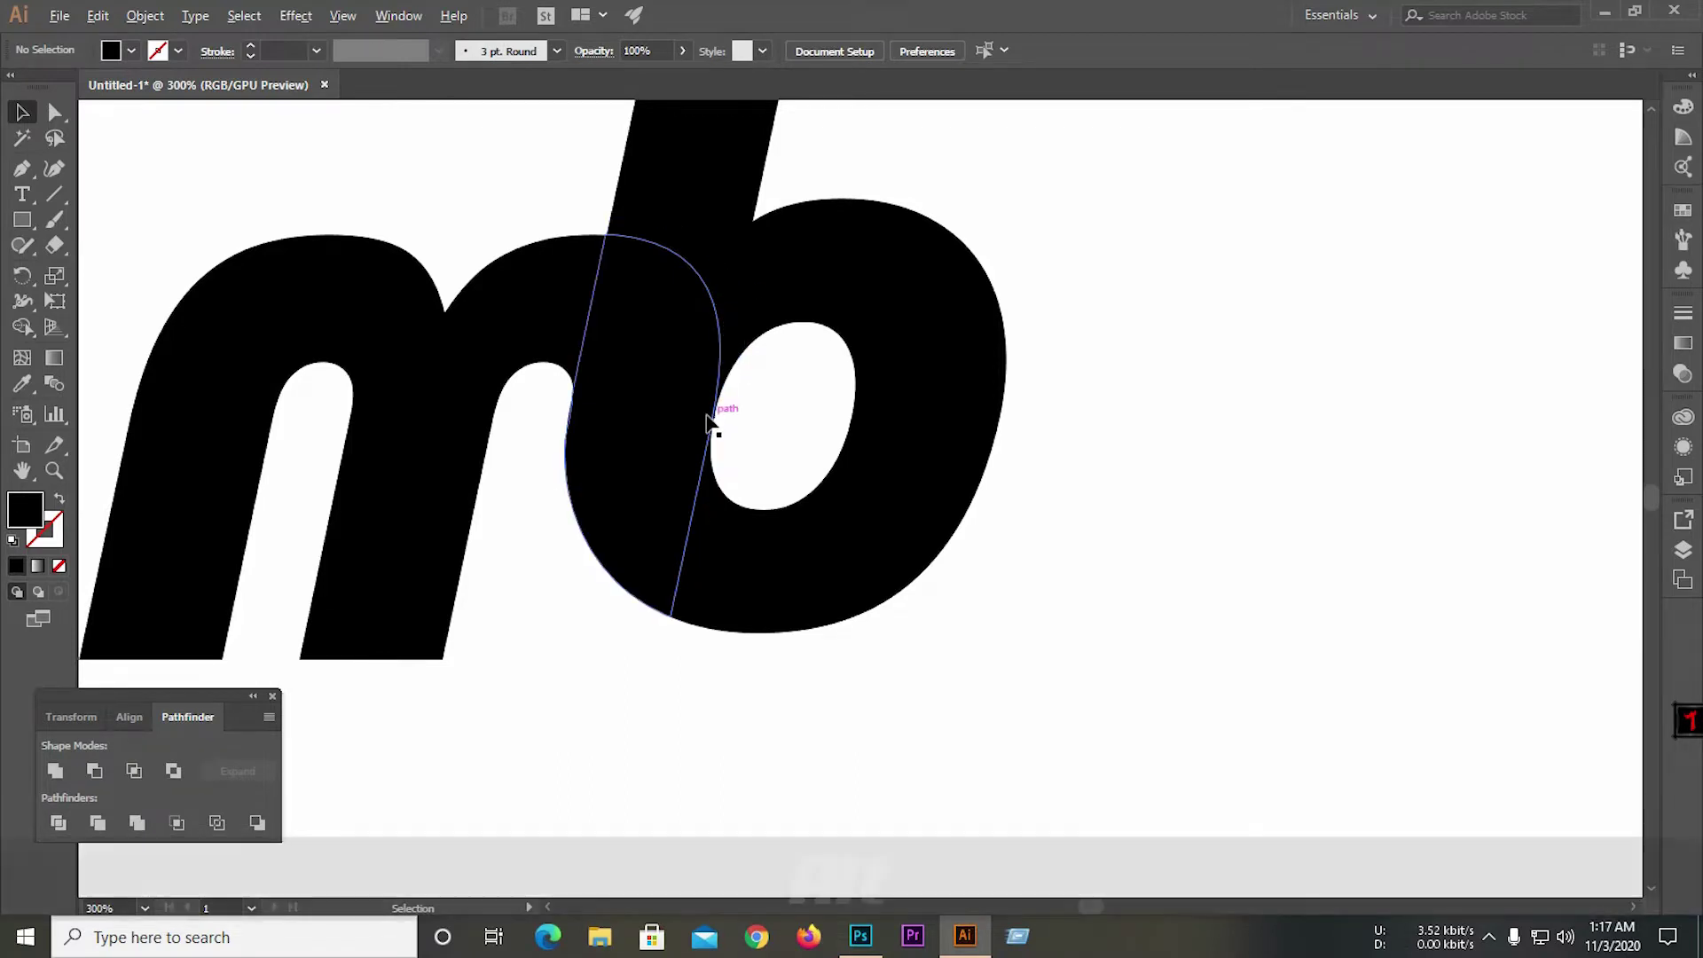
Draw a short diagonal line across the edge of the b's counter where the m's curve meets it, then divide and ungroup the shapes.
{"action": "scroll", "coordinate": [715, 418], "scroll_direction": "up", "scroll_amount": 5}
{"action": "left_click", "coordinate": [48, 204]}
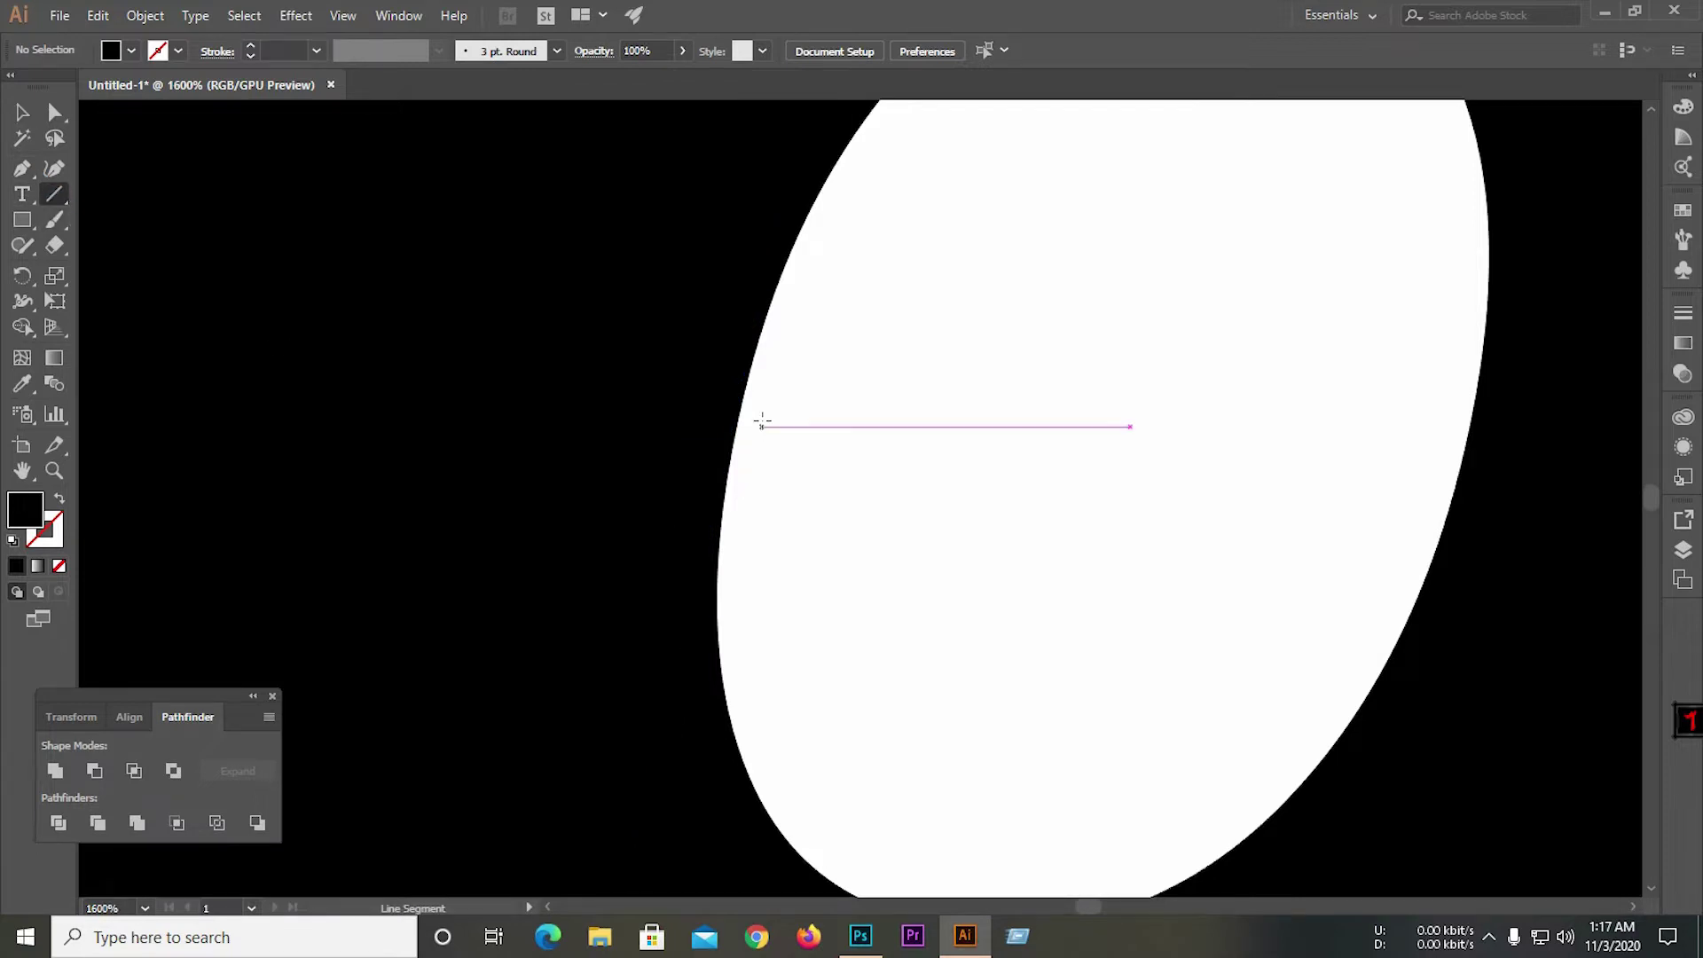
{"action": "left_click_drag", "start_coordinate": [762, 419], "coordinate": [697, 492]}
{"action": "left_click", "coordinate": [22, 110]}
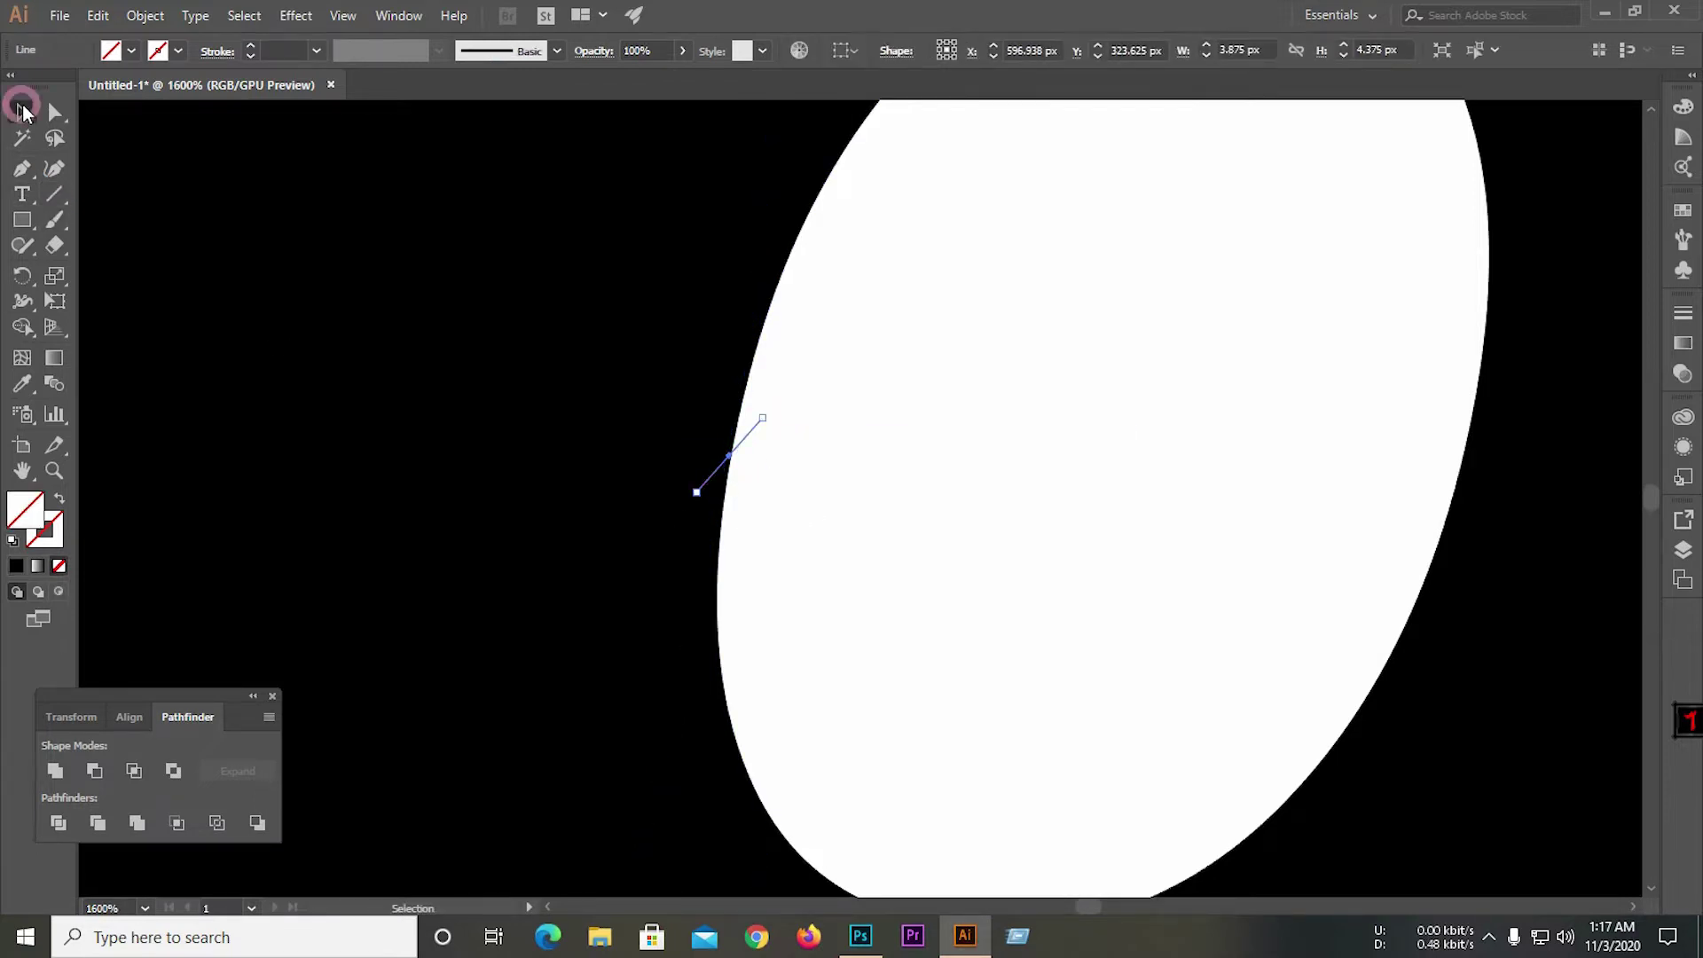
{"action": "left_click", "coordinate": [837, 342]}
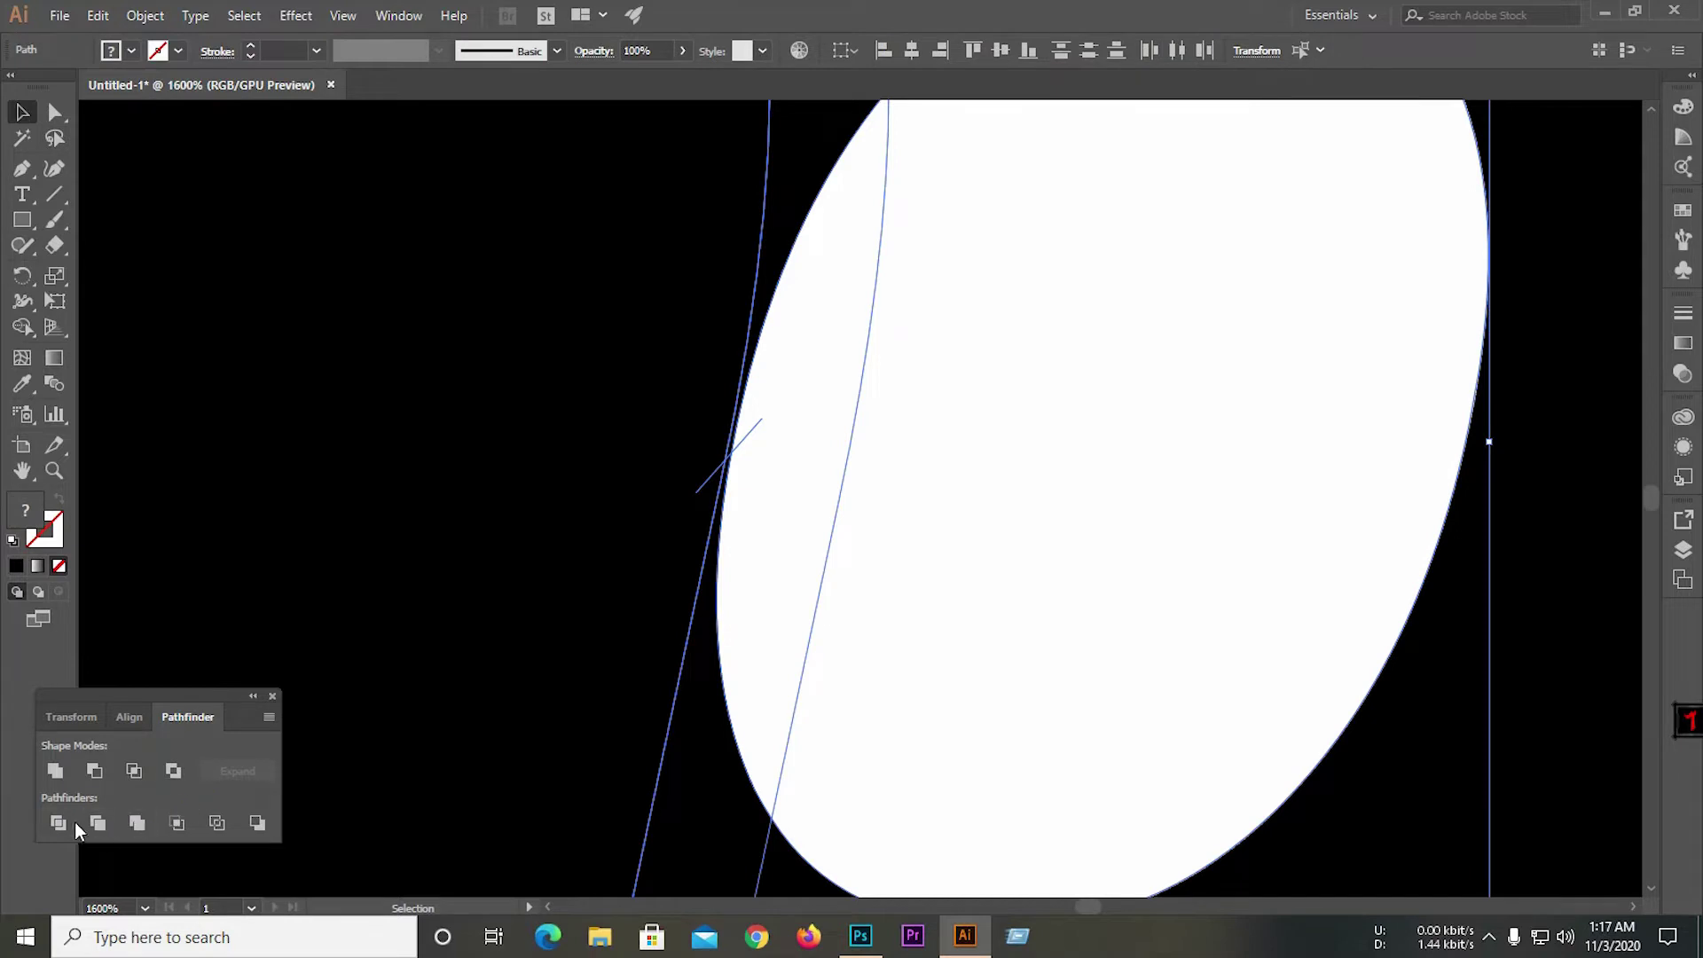
{"action": "right_click", "coordinate": [684, 344]}
{"action": "left_click", "coordinate": [799, 499]}
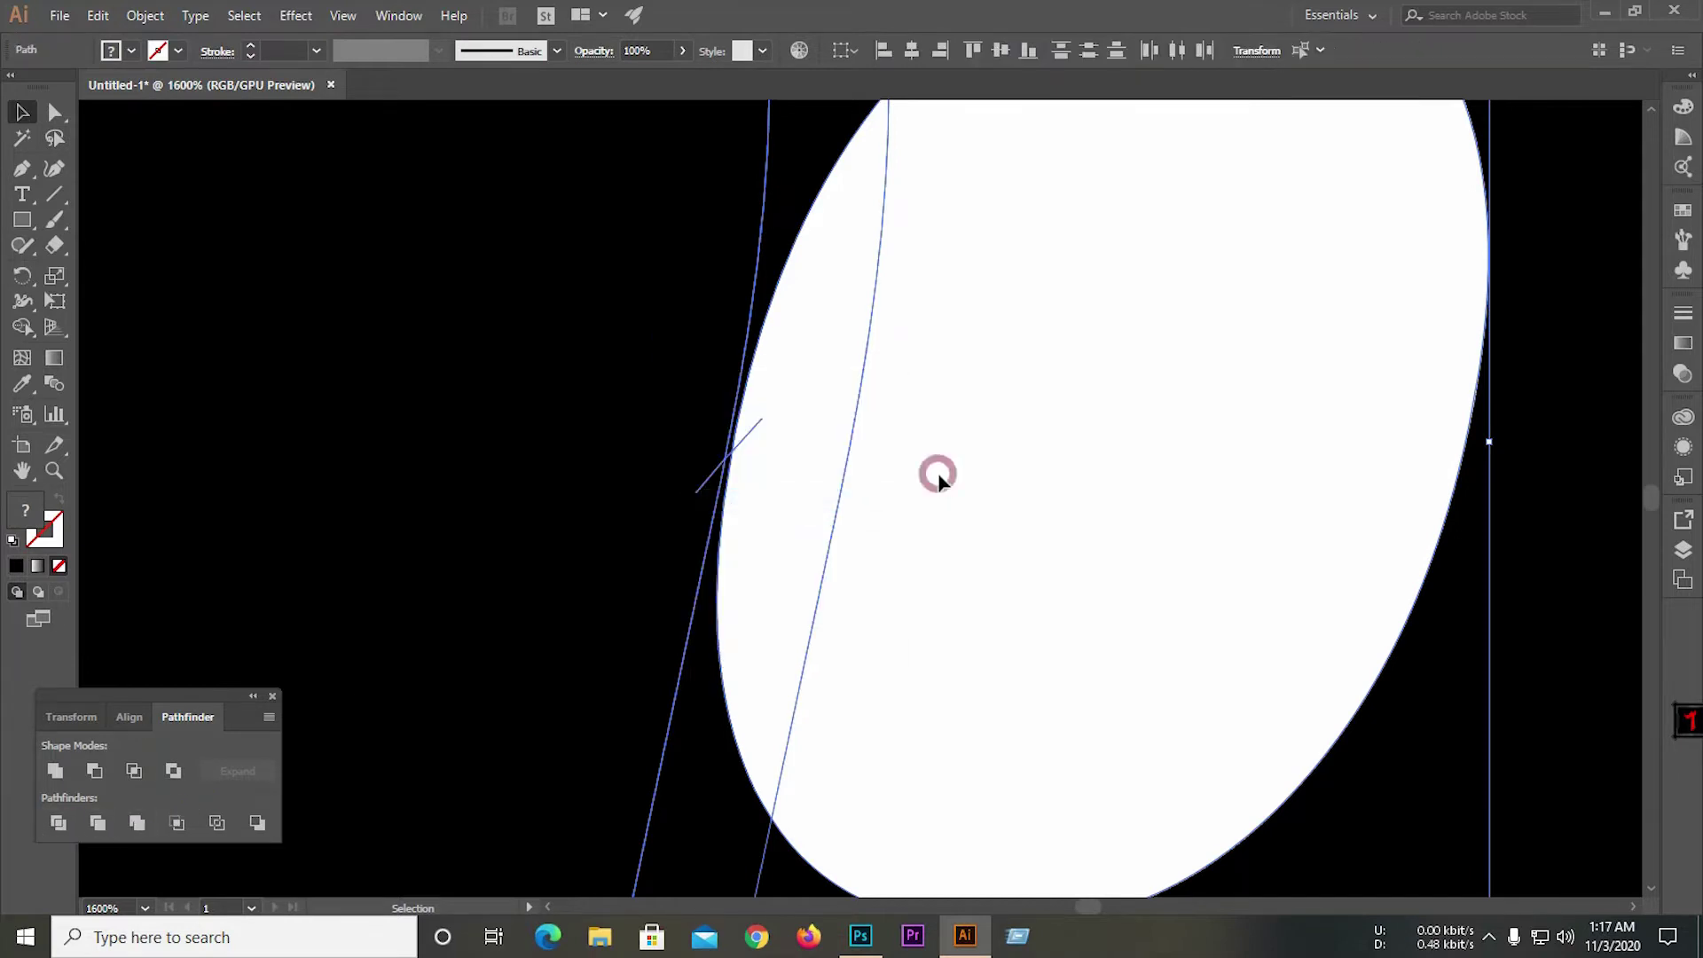
Delete the curved offset strip between the m and the b's stem and the leftover piece inside the b's counter.
{"action": "scroll", "coordinate": [939, 476], "scroll_direction": "down", "scroll_amount": 5}
{"action": "left_click", "coordinate": [559, 315]}
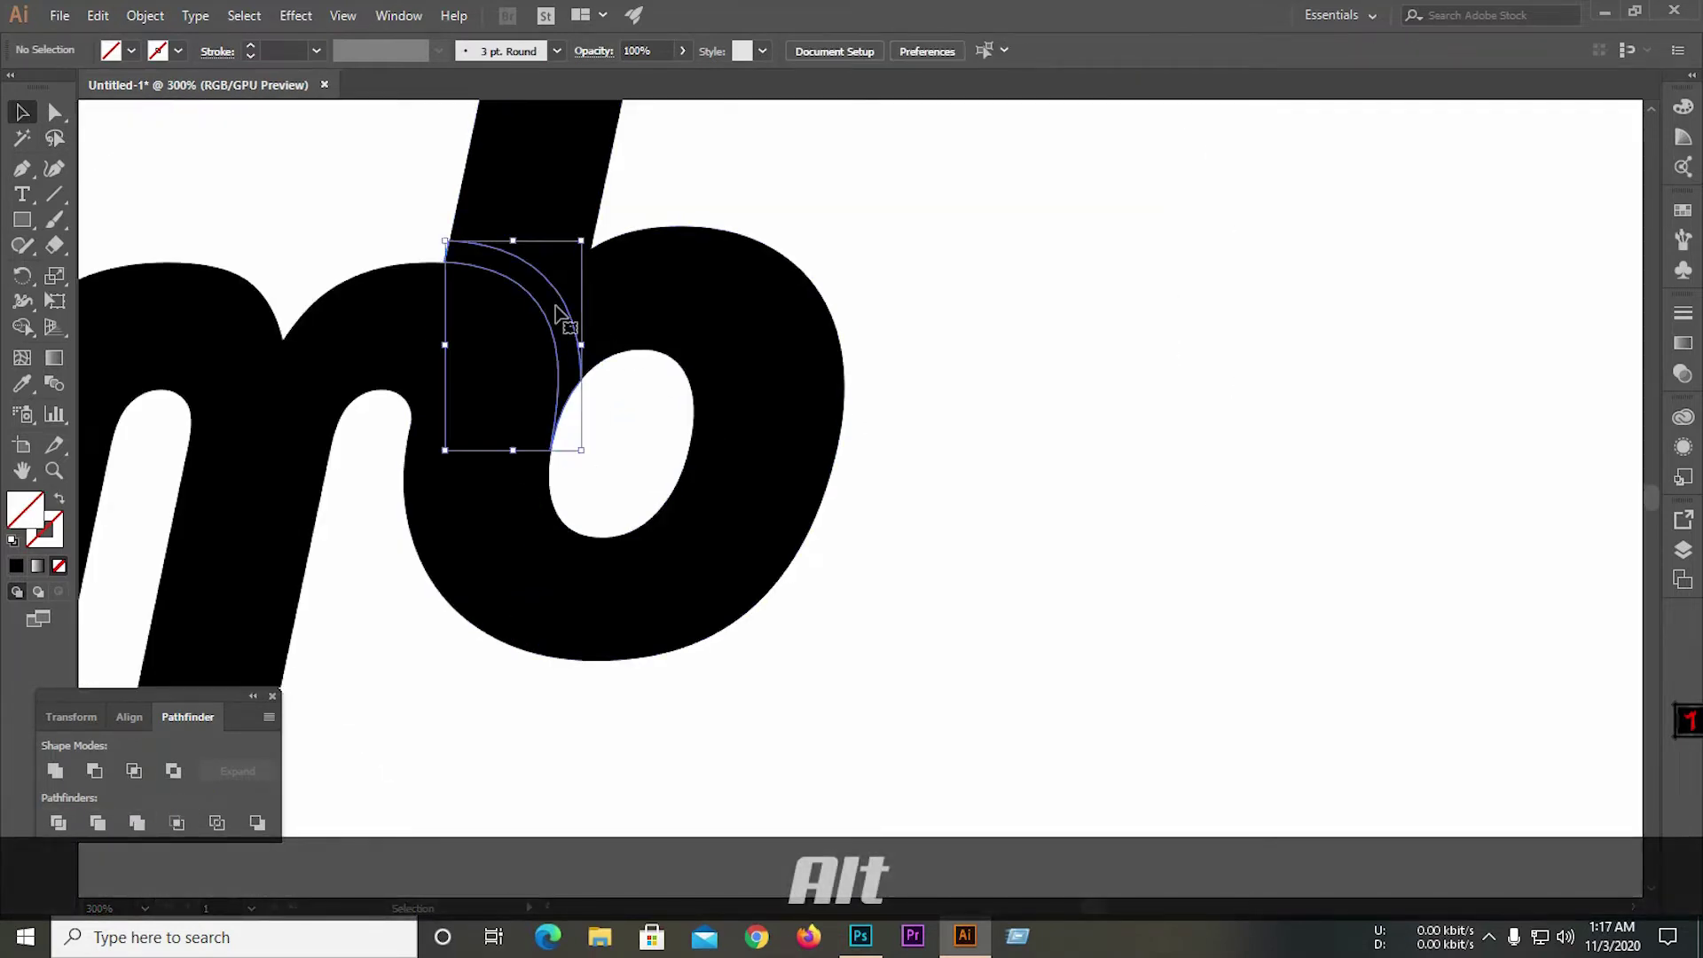
{"action": "key", "text": "BackSpace"}
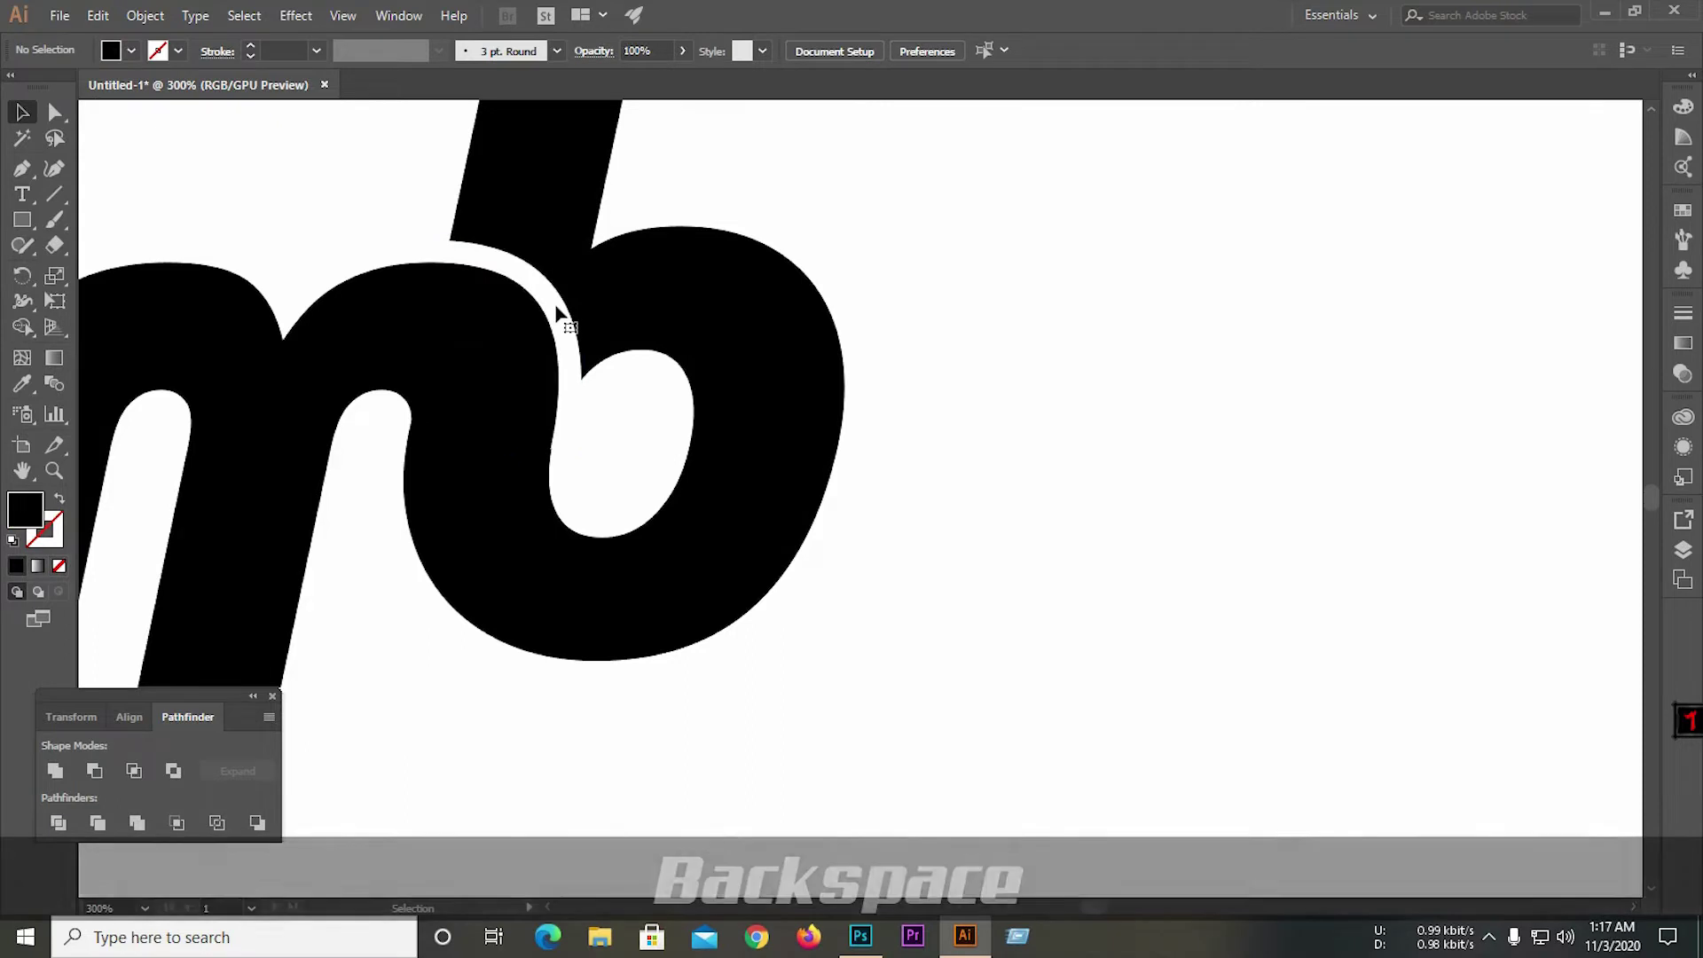
{"action": "left_click", "coordinate": [566, 499]}
{"action": "key", "text": "BackSpace"}
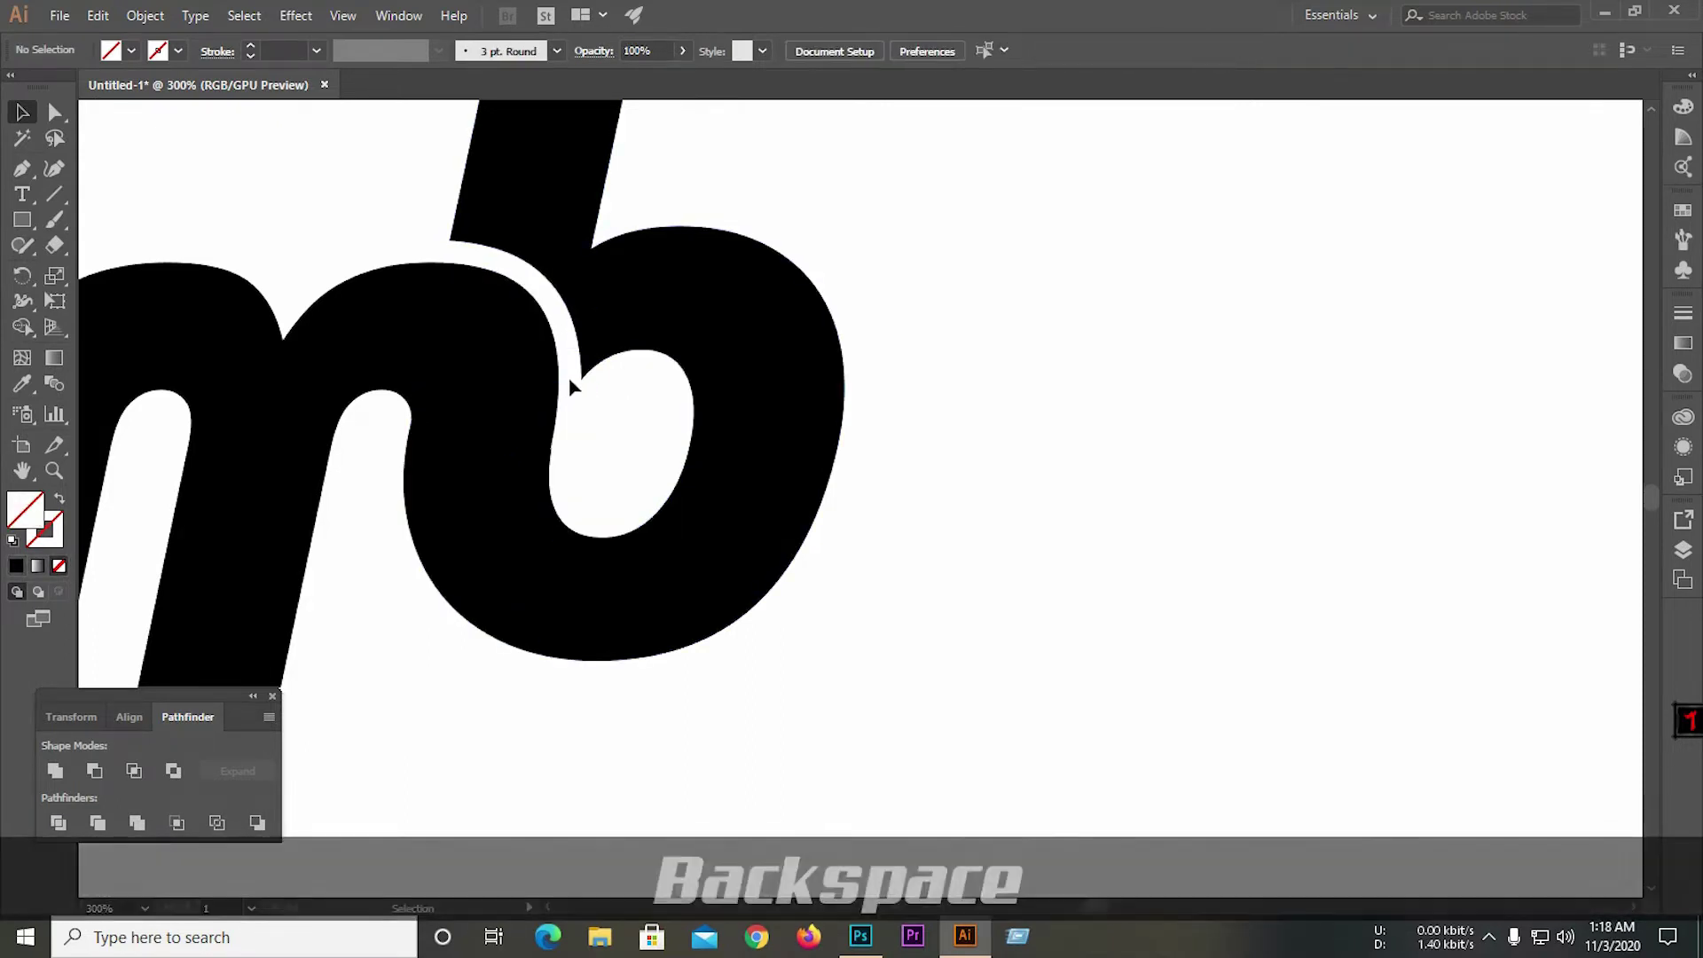
Unite all remaining m and b pieces with Pathfinder.
{"action": "left_click_drag", "start_coordinate": [269, 228], "coordinate": [868, 657]}
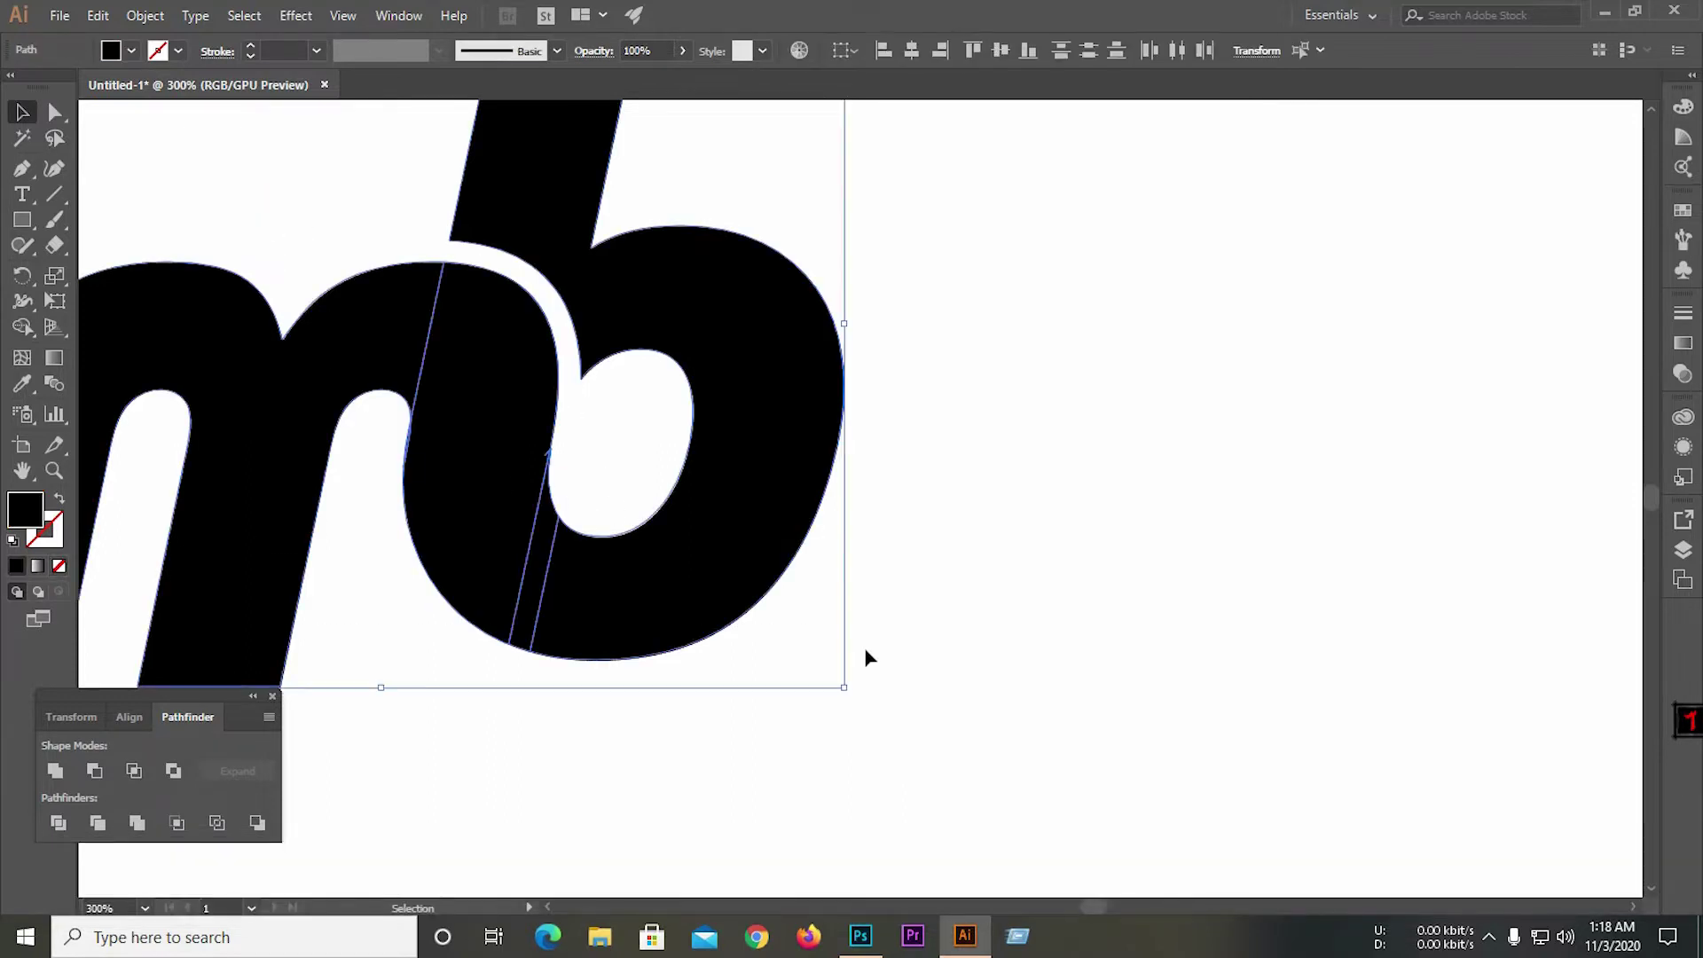
{"action": "left_click", "coordinate": [66, 765]}
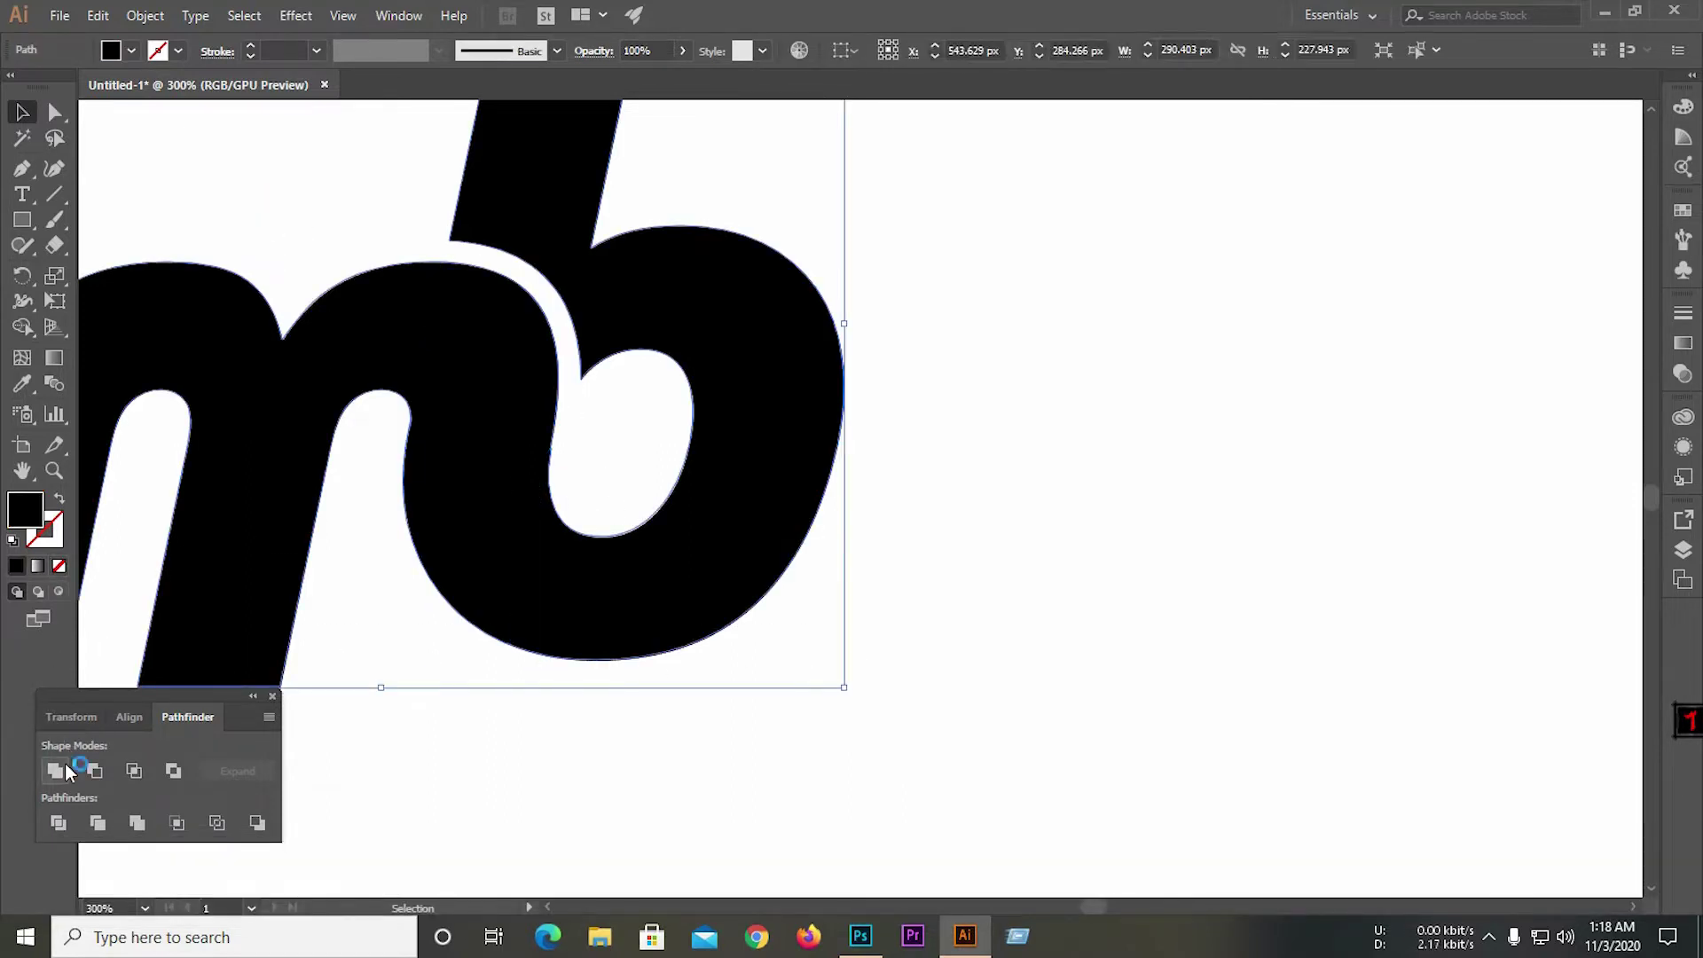
{"action": "left_click", "coordinate": [701, 738]}
Move the inner anchor point of the small notch on the counter's edge onto the neighbouring corner to smooth the curve.
{"action": "scroll", "coordinate": [542, 444], "scroll_direction": "up", "scroll_amount": 15}
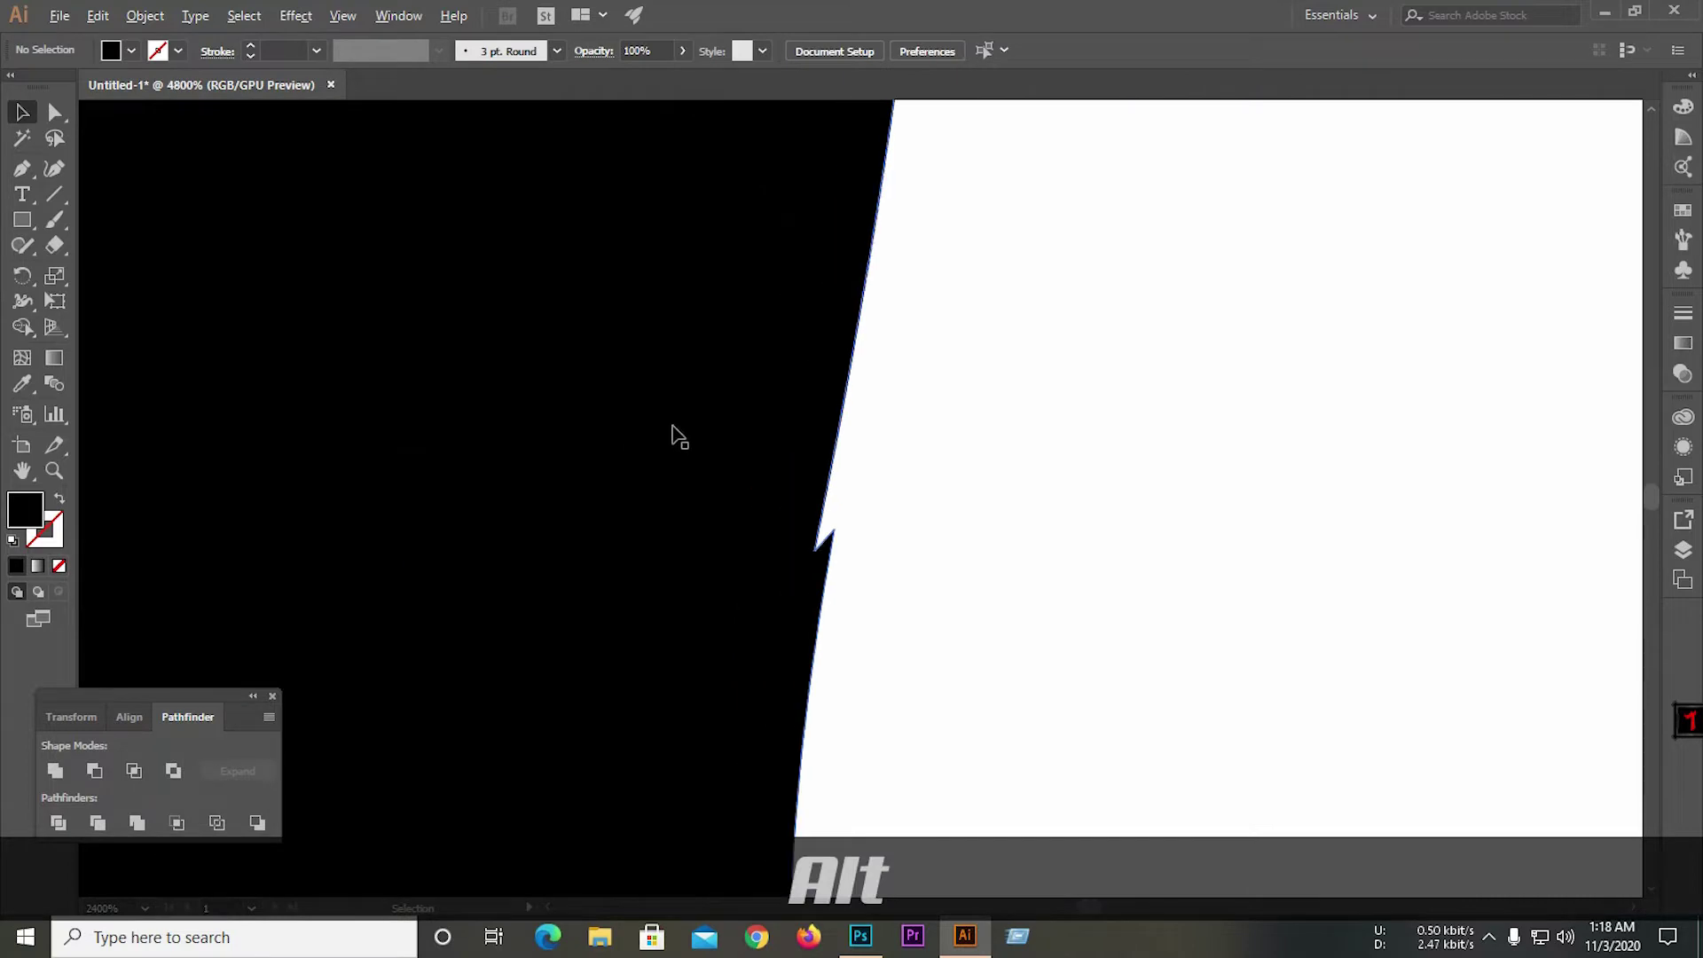
{"action": "left_click", "coordinate": [55, 112]}
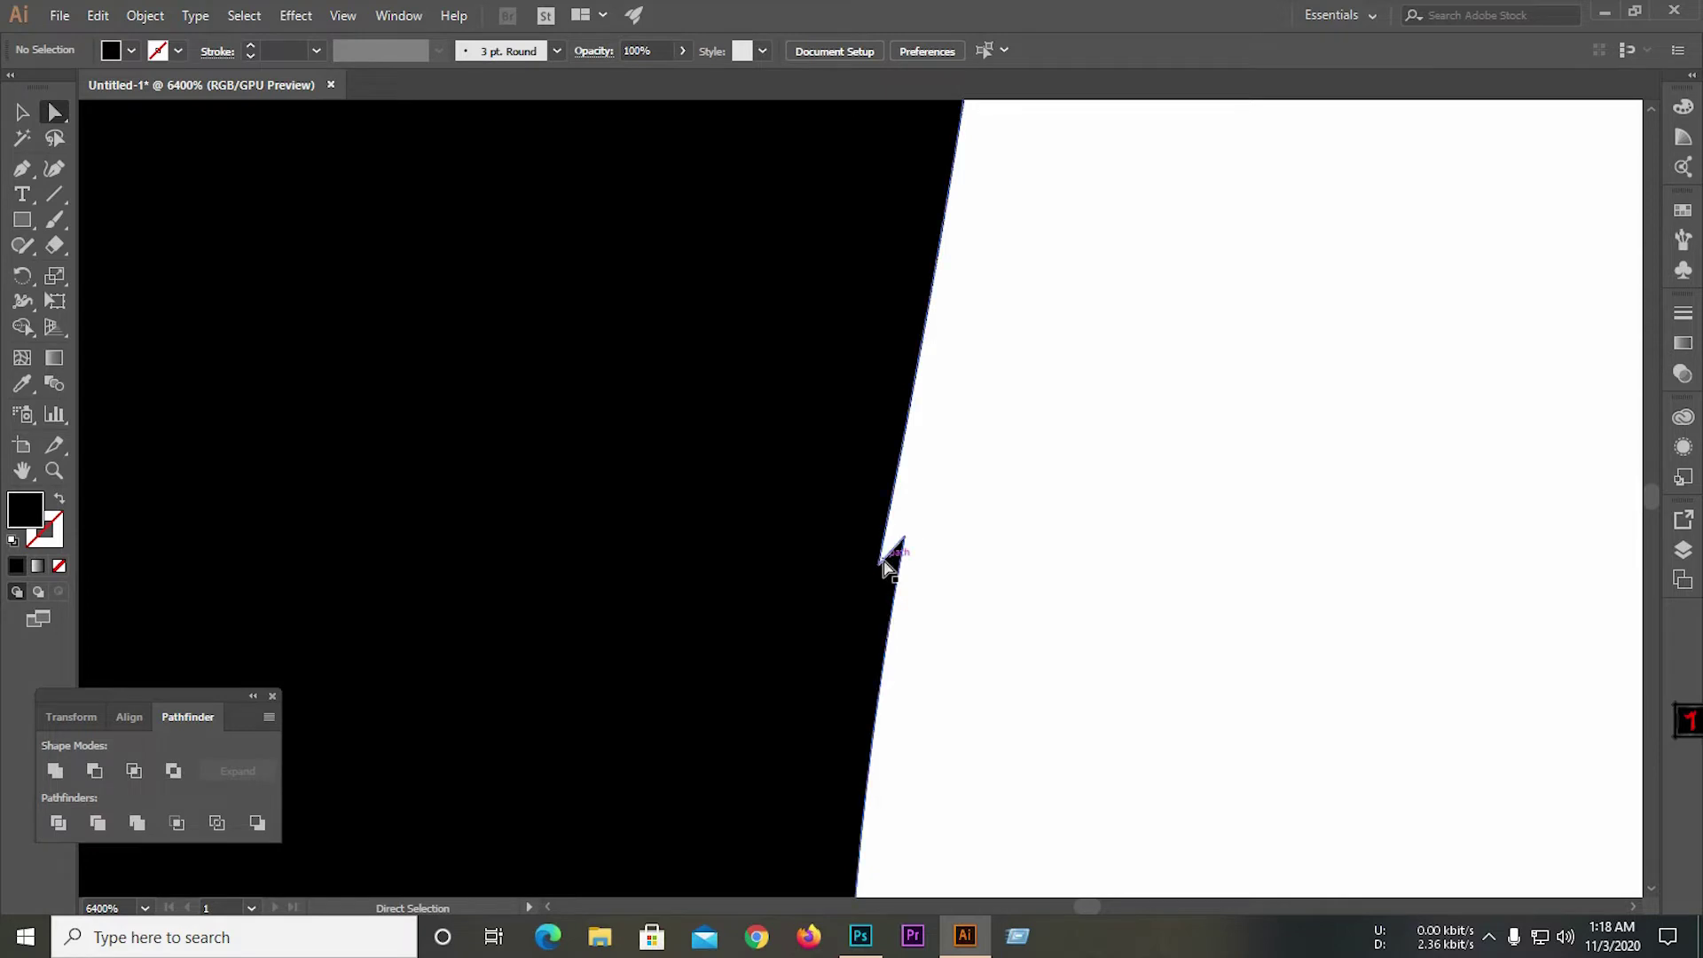
{"action": "left_click_drag", "start_coordinate": [883, 563], "coordinate": [907, 542]}
{"action": "scroll", "coordinate": [872, 602], "scroll_direction": "down", "scroll_amount": 8, "text": "alt"}
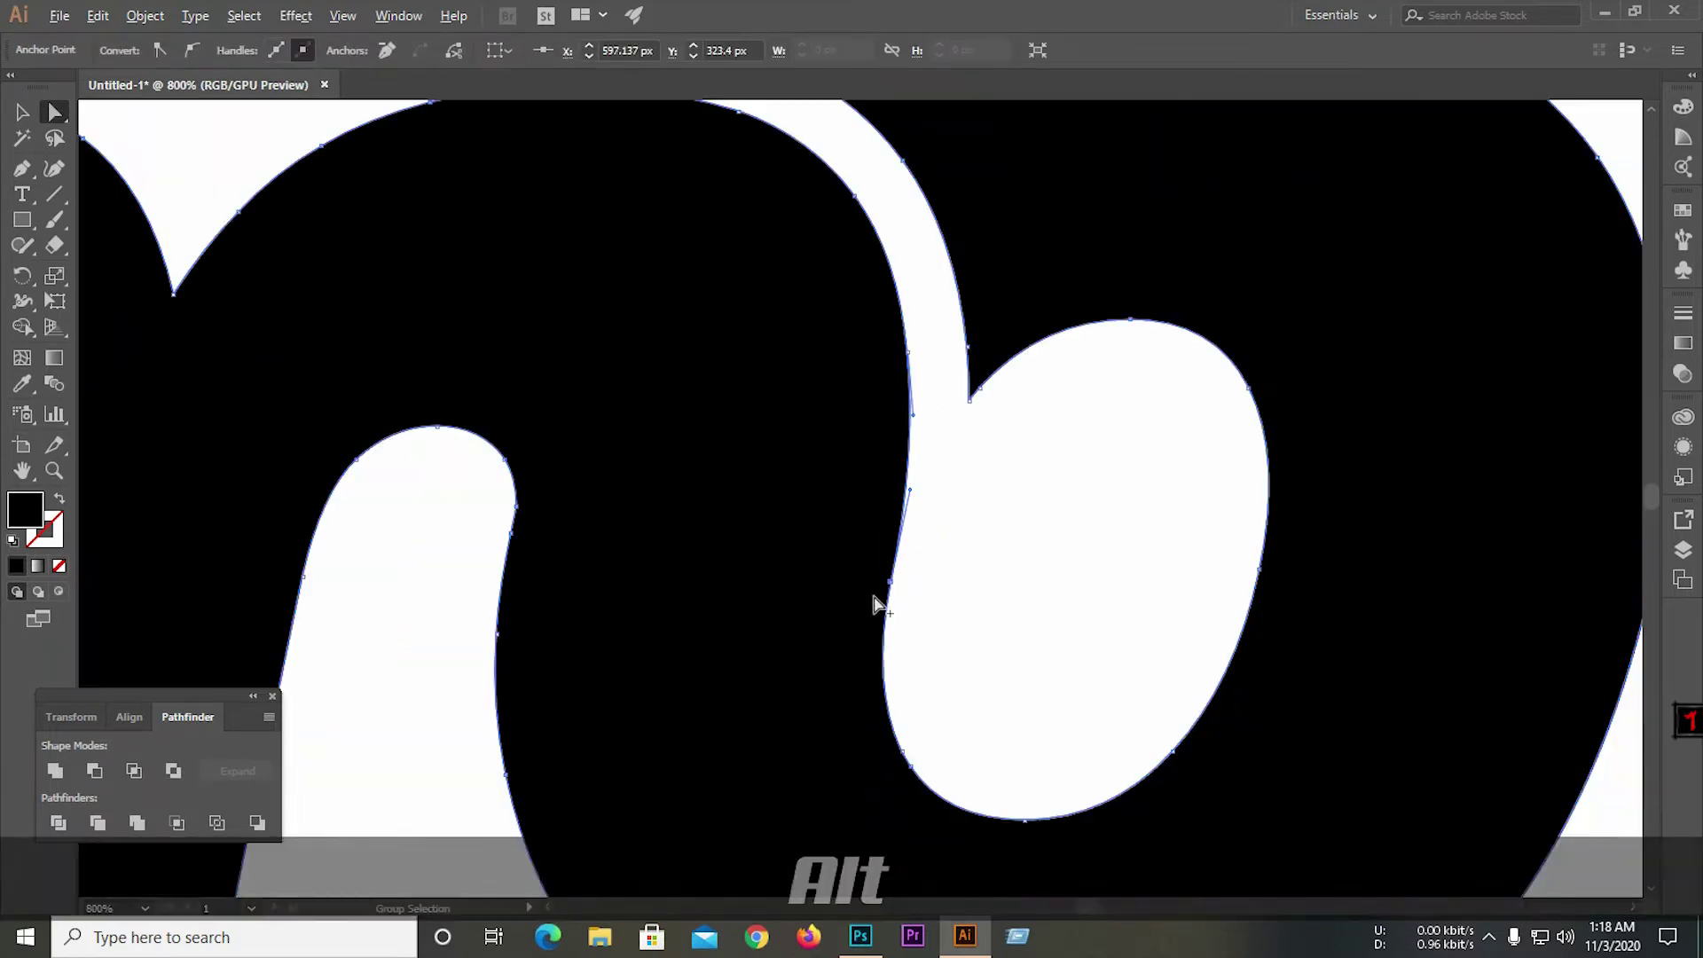
{"action": "left_click", "coordinate": [465, 284]}
{"action": "scroll", "coordinate": [734, 453], "scroll_direction": "down", "scroll_amount": 5, "text": "alt"}
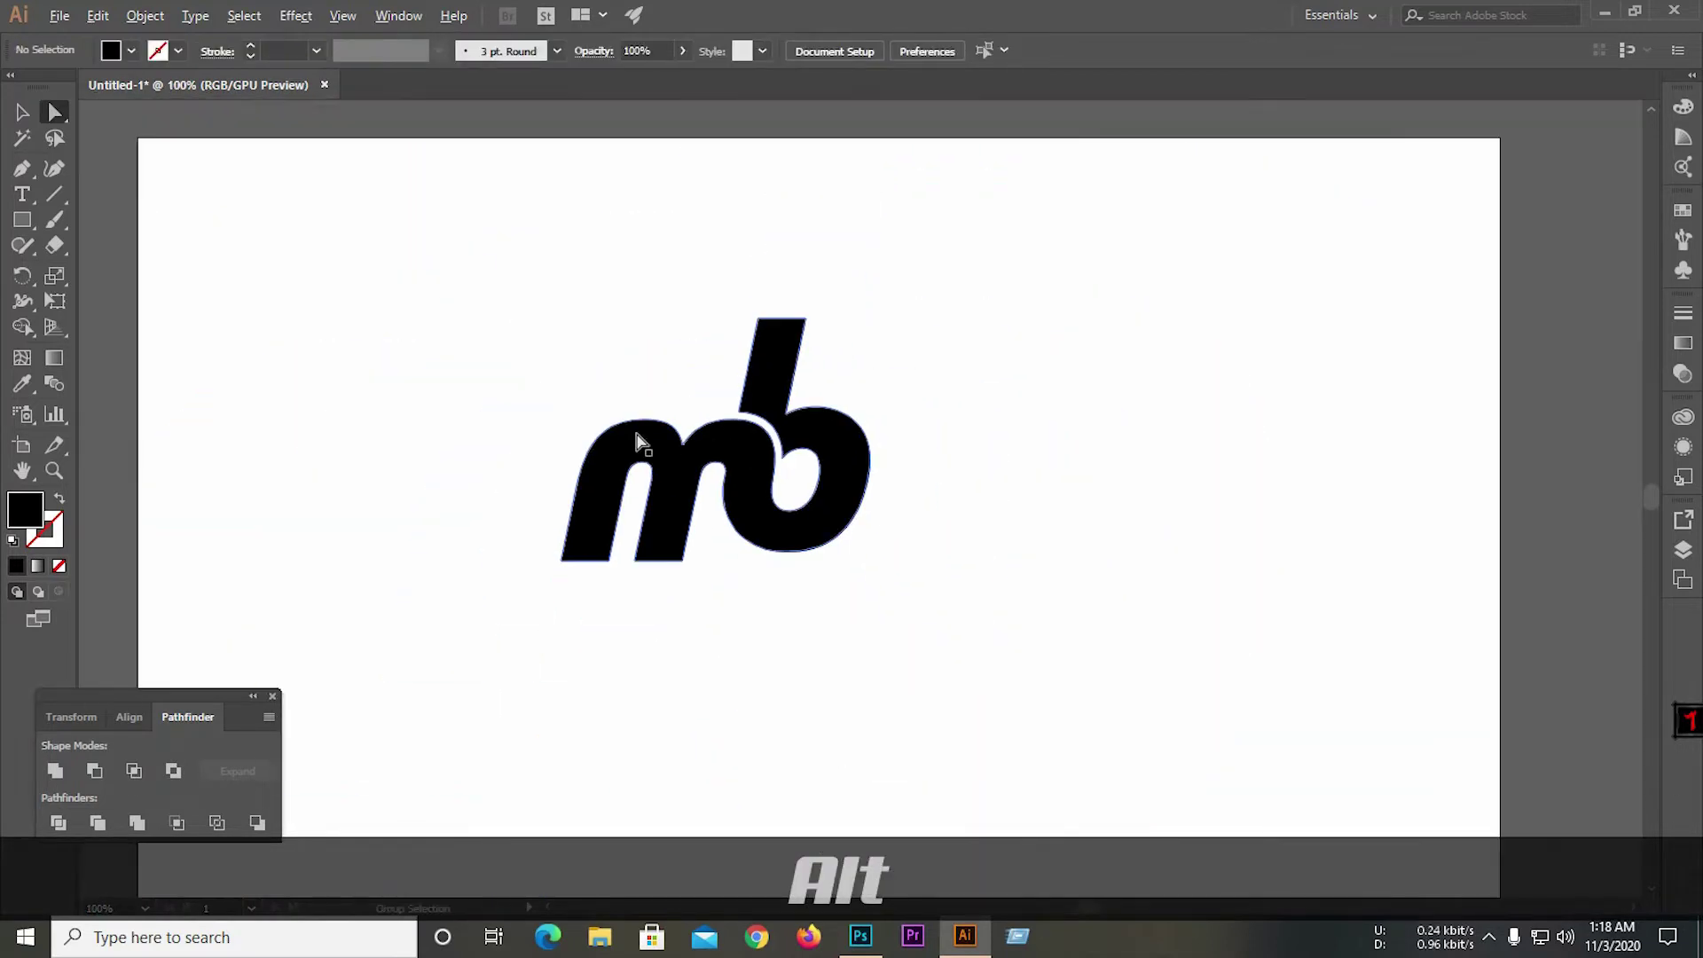
Group all parts of the "mb" monogram.
{"action": "left_click", "coordinate": [15, 121]}
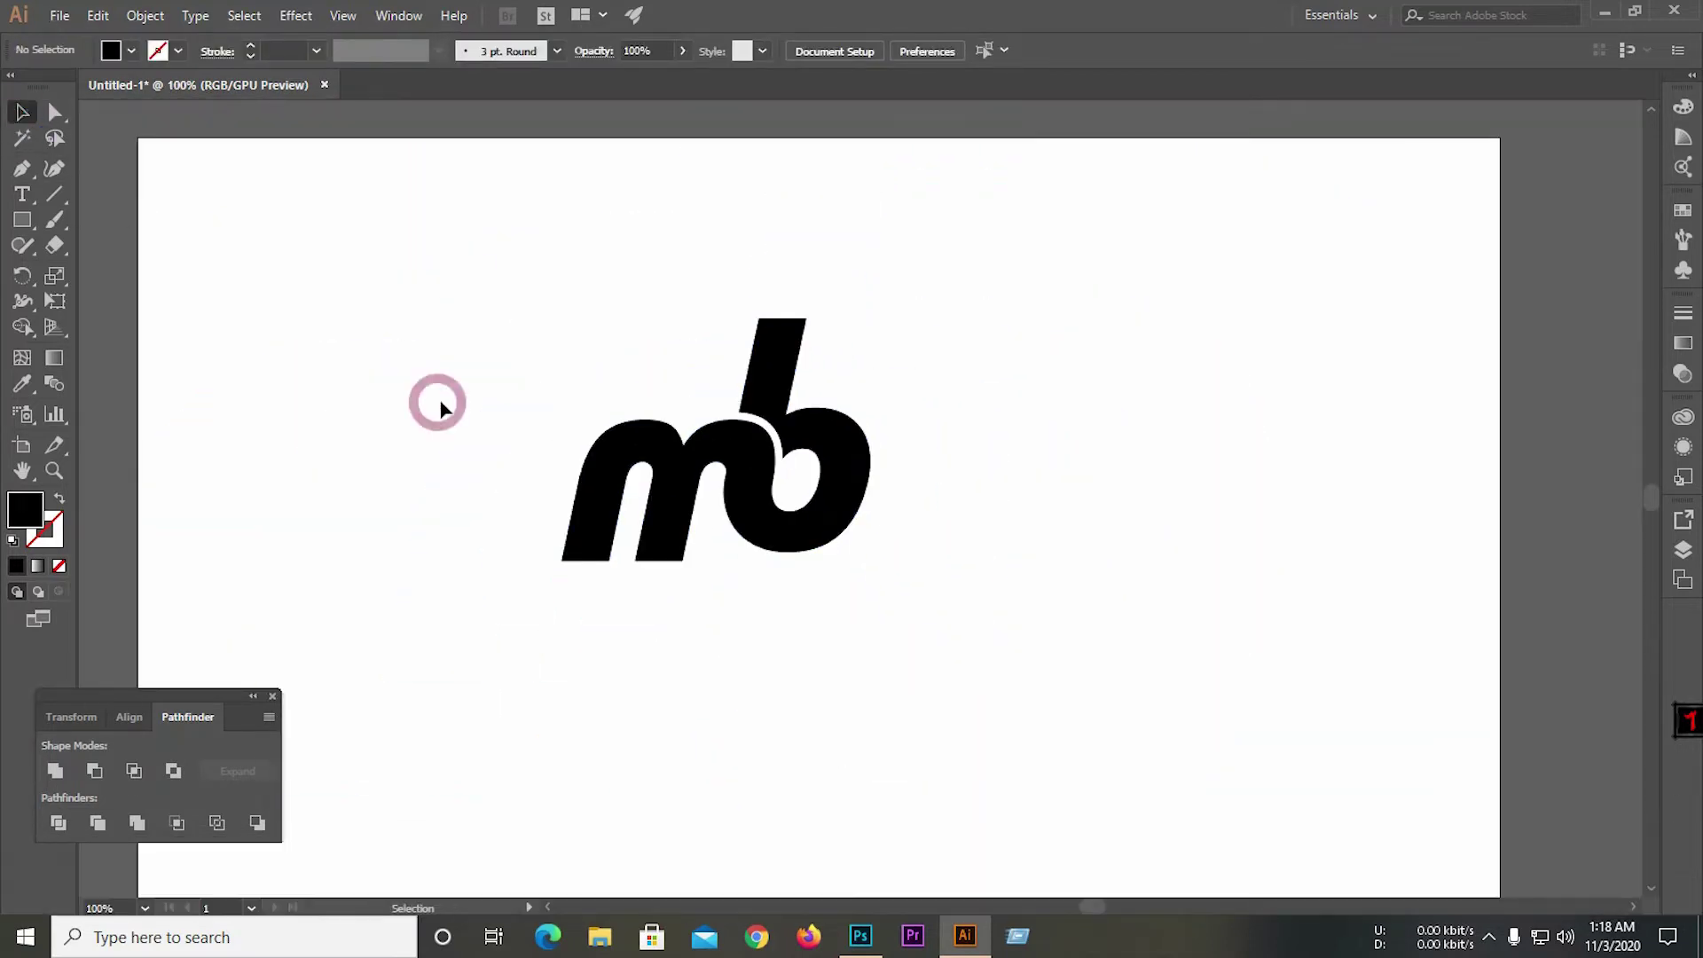
{"action": "scroll", "coordinate": [715, 429], "scroll_direction": "up", "scroll_amount": 3, "text": "alt"}
{"action": "left_click_drag", "start_coordinate": [535, 330], "coordinate": [992, 719]}
{"action": "right_click", "coordinate": [834, 463]}
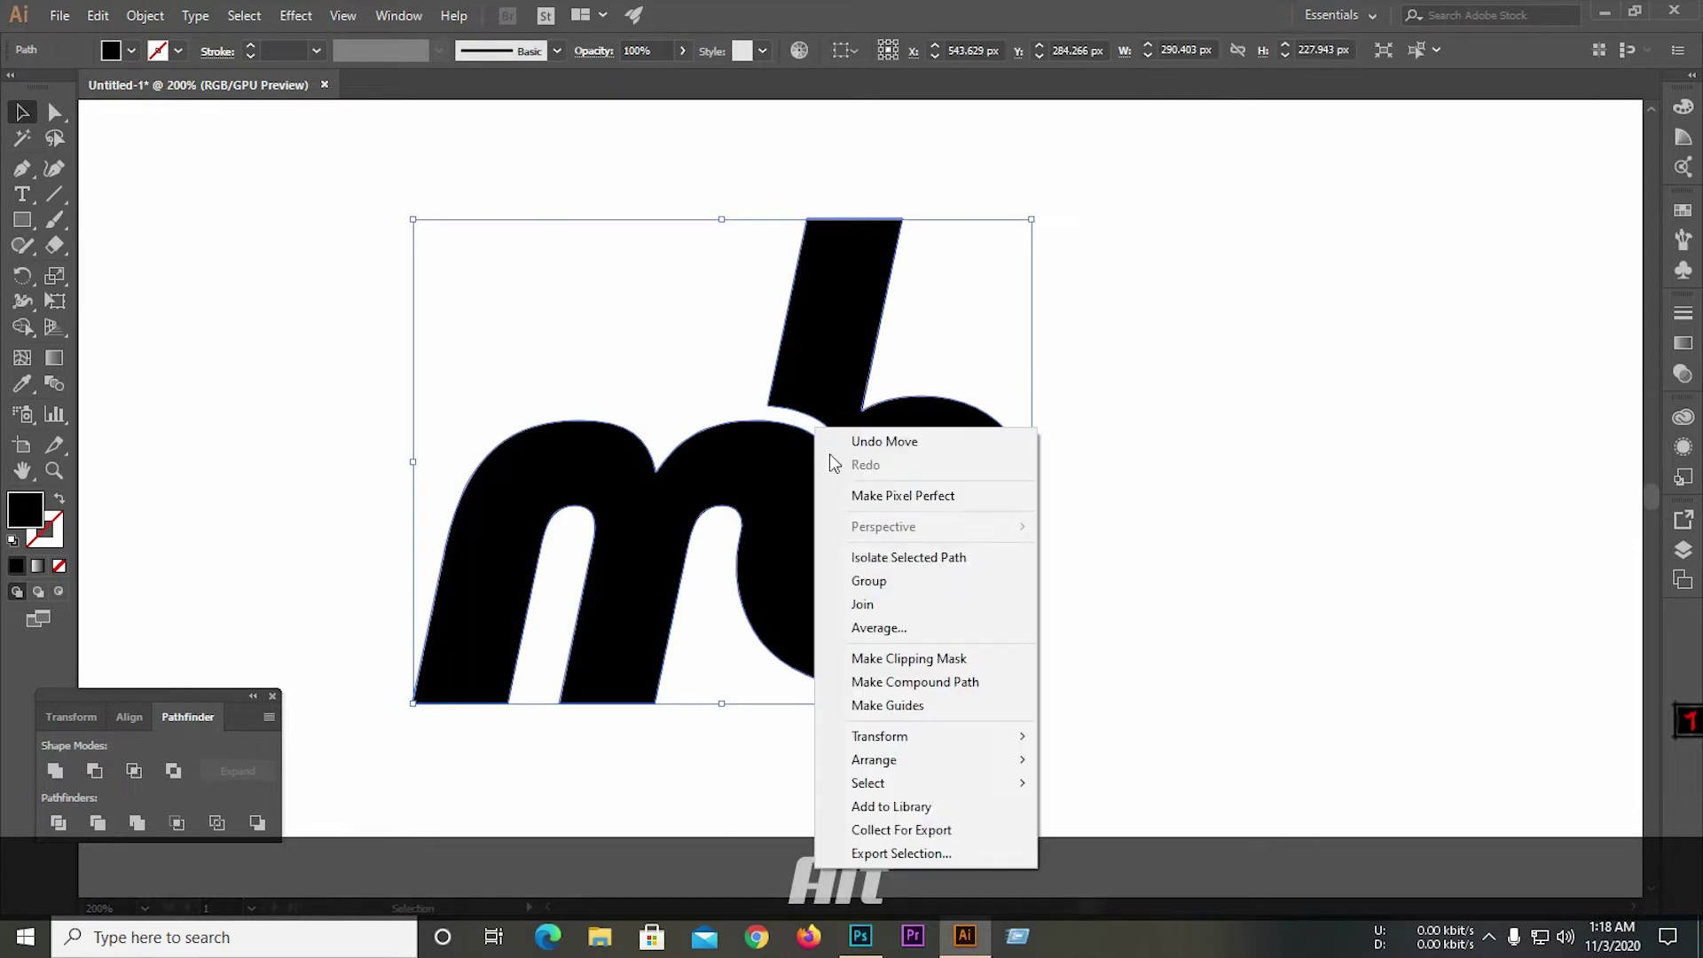
{"action": "left_click", "coordinate": [868, 581]}
{"action": "left_click", "coordinate": [1148, 547]}
{"action": "scroll", "coordinate": [571, 536], "scroll_direction": "down", "scroll_amount": 3, "text": "alt"}
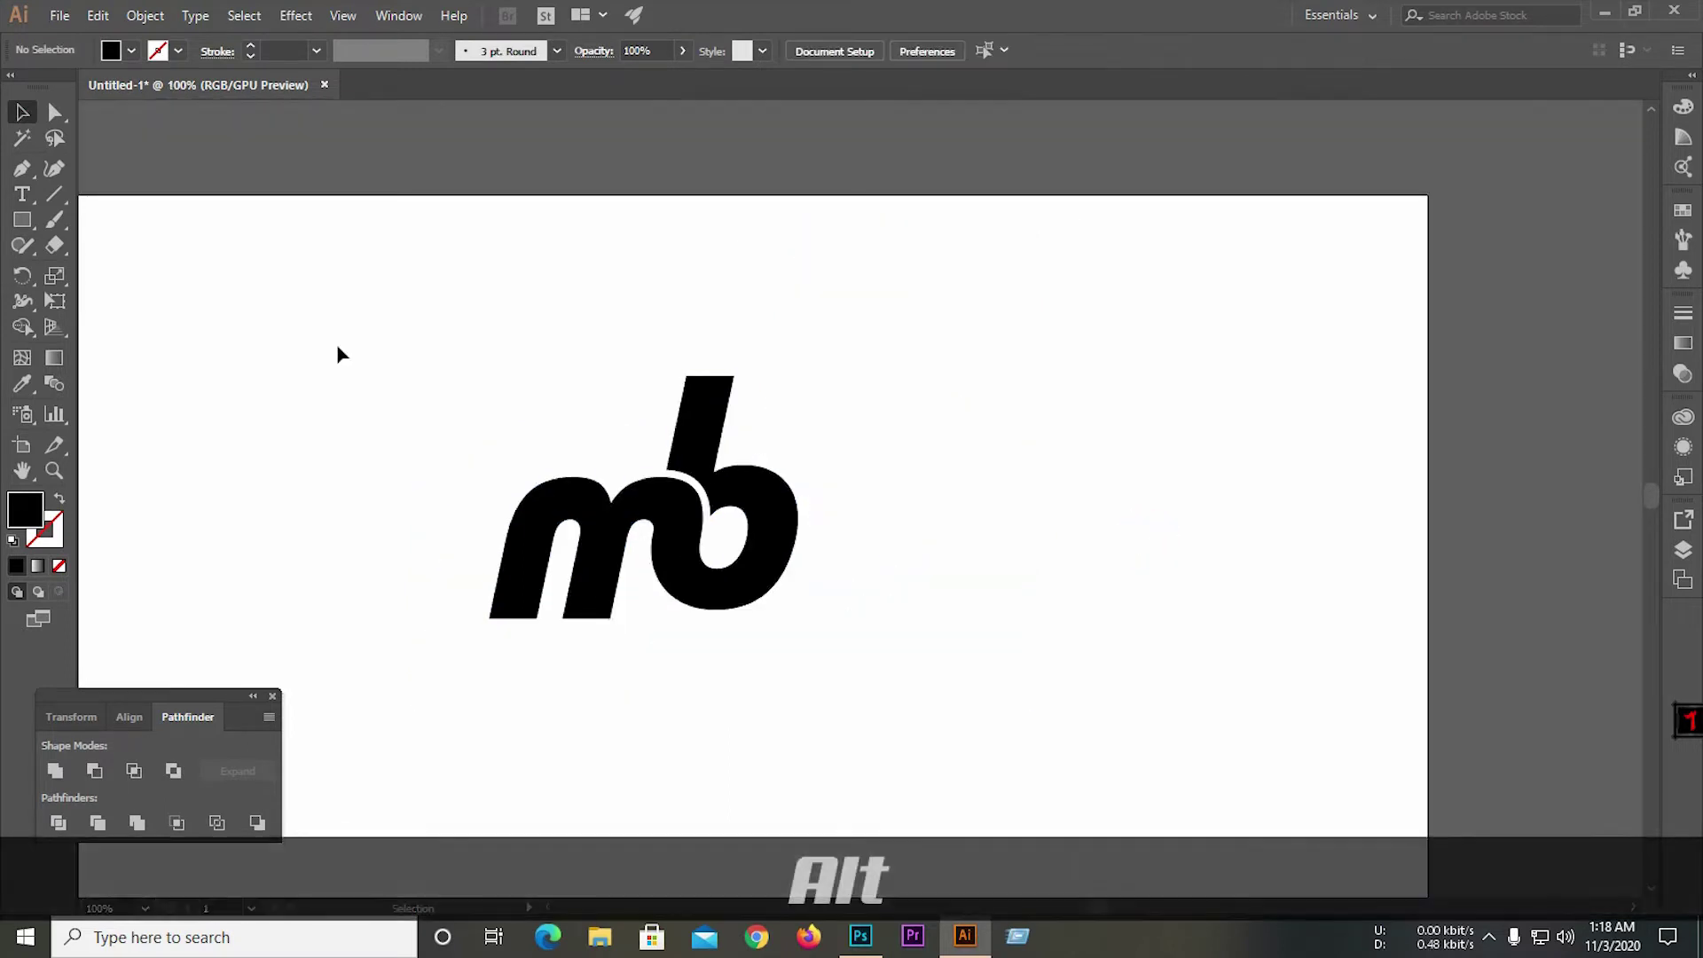
Draw a circle about 361 px in diameter, centred on the monogram.
{"action": "left_click", "coordinate": [22, 221]}
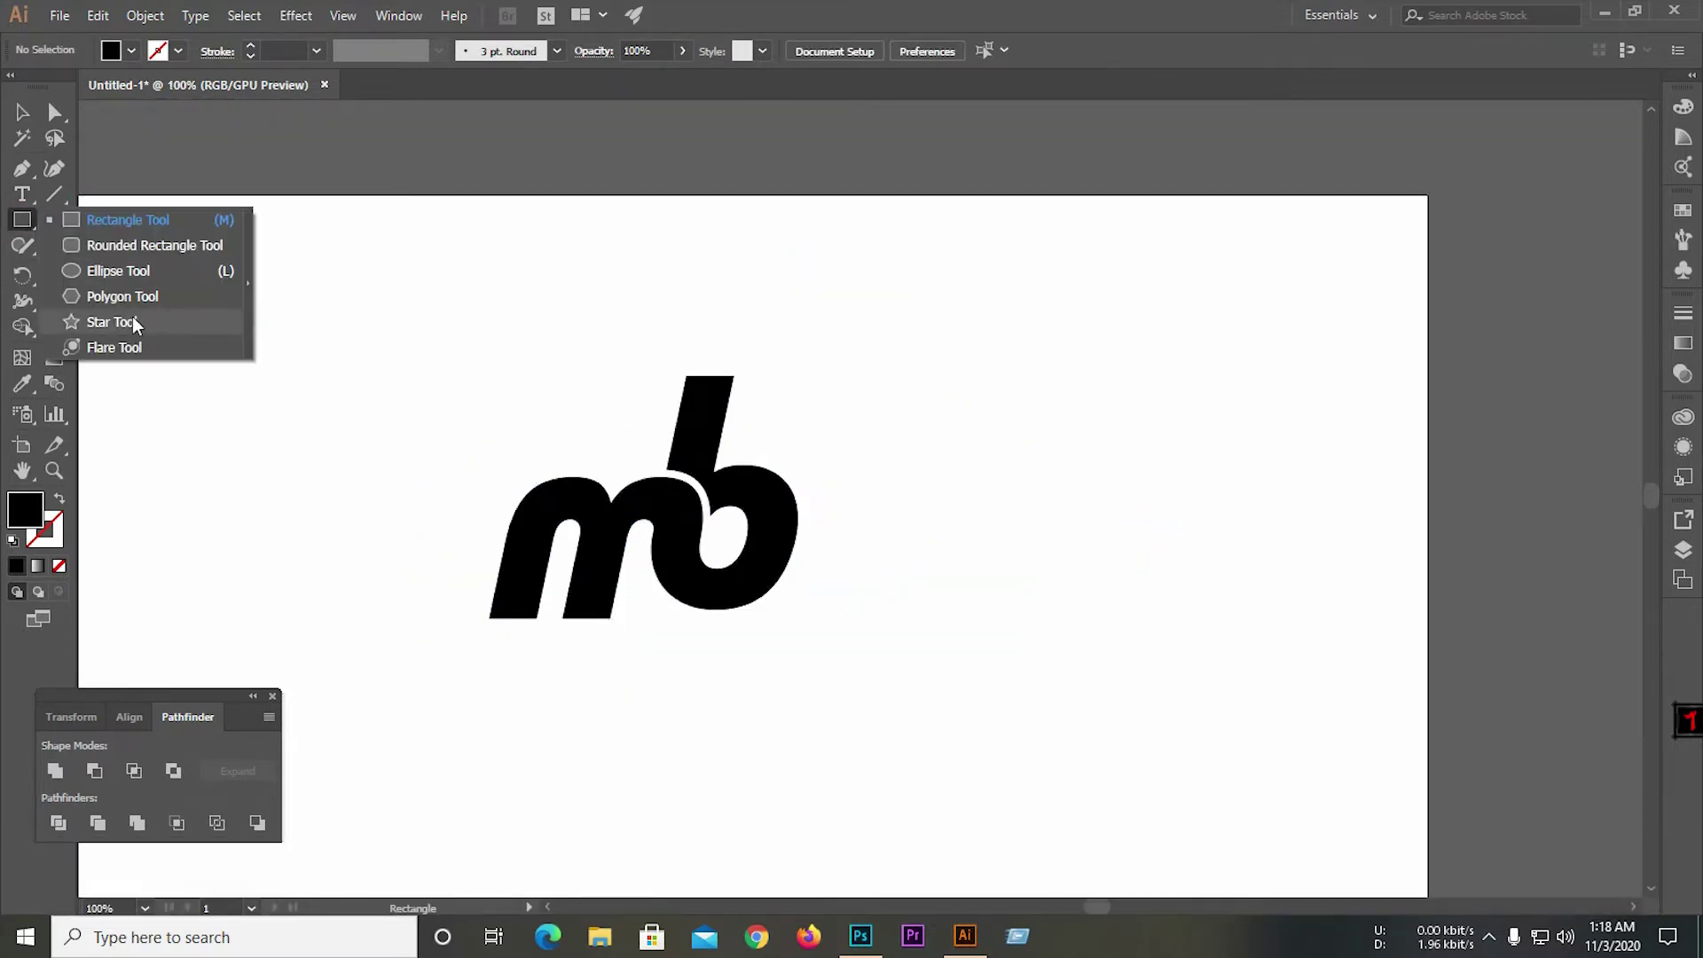
{"action": "left_click", "coordinate": [119, 271]}
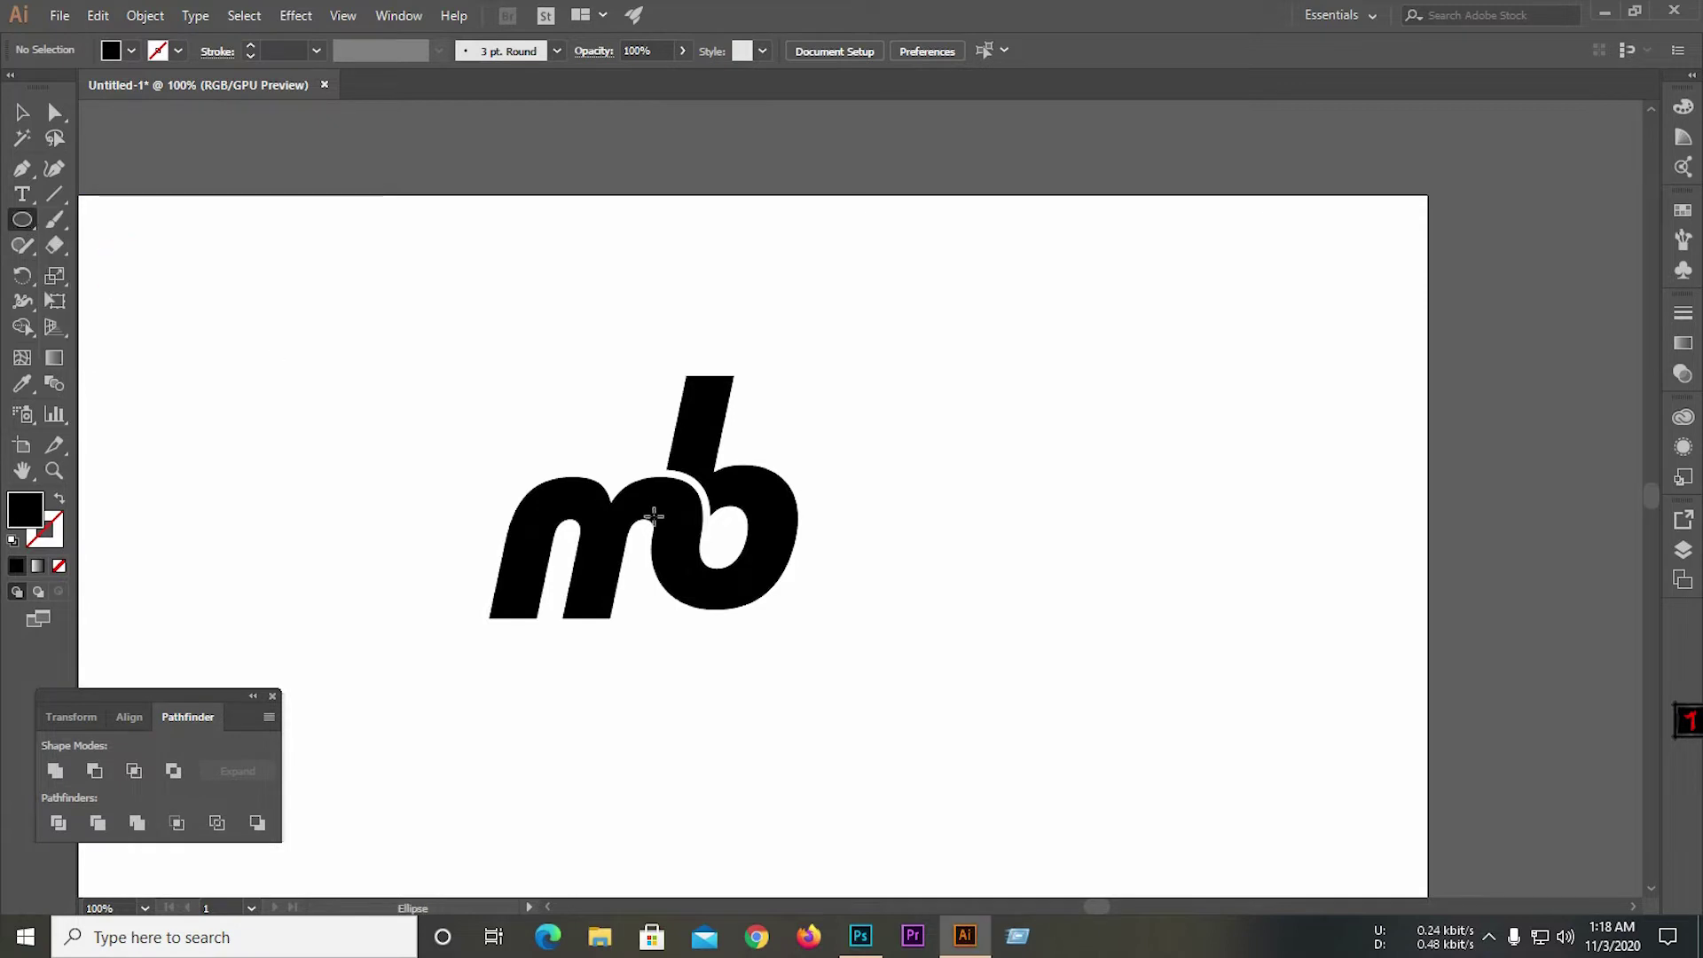
{"action": "left_click_drag", "start_coordinate": [653, 530], "coordinate": [728, 721]}
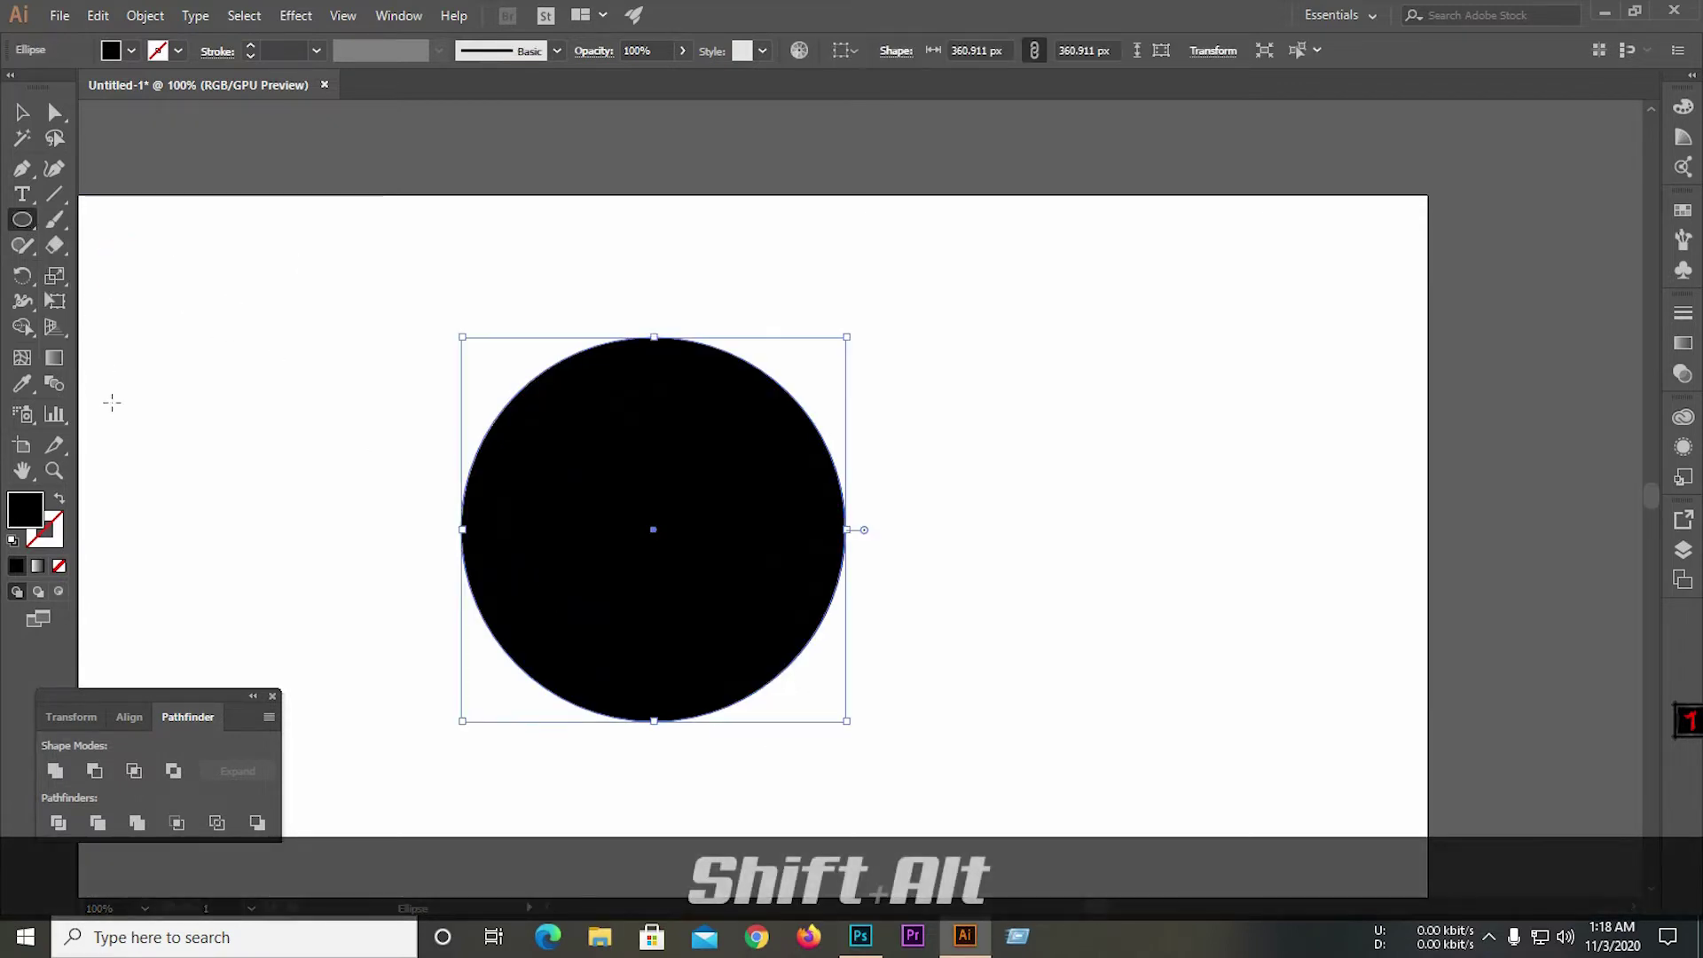
Swap the circle's fill and stroke to leave a black outline, and set its stroke weight to 36 pt.
{"action": "left_click", "coordinate": [58, 500]}
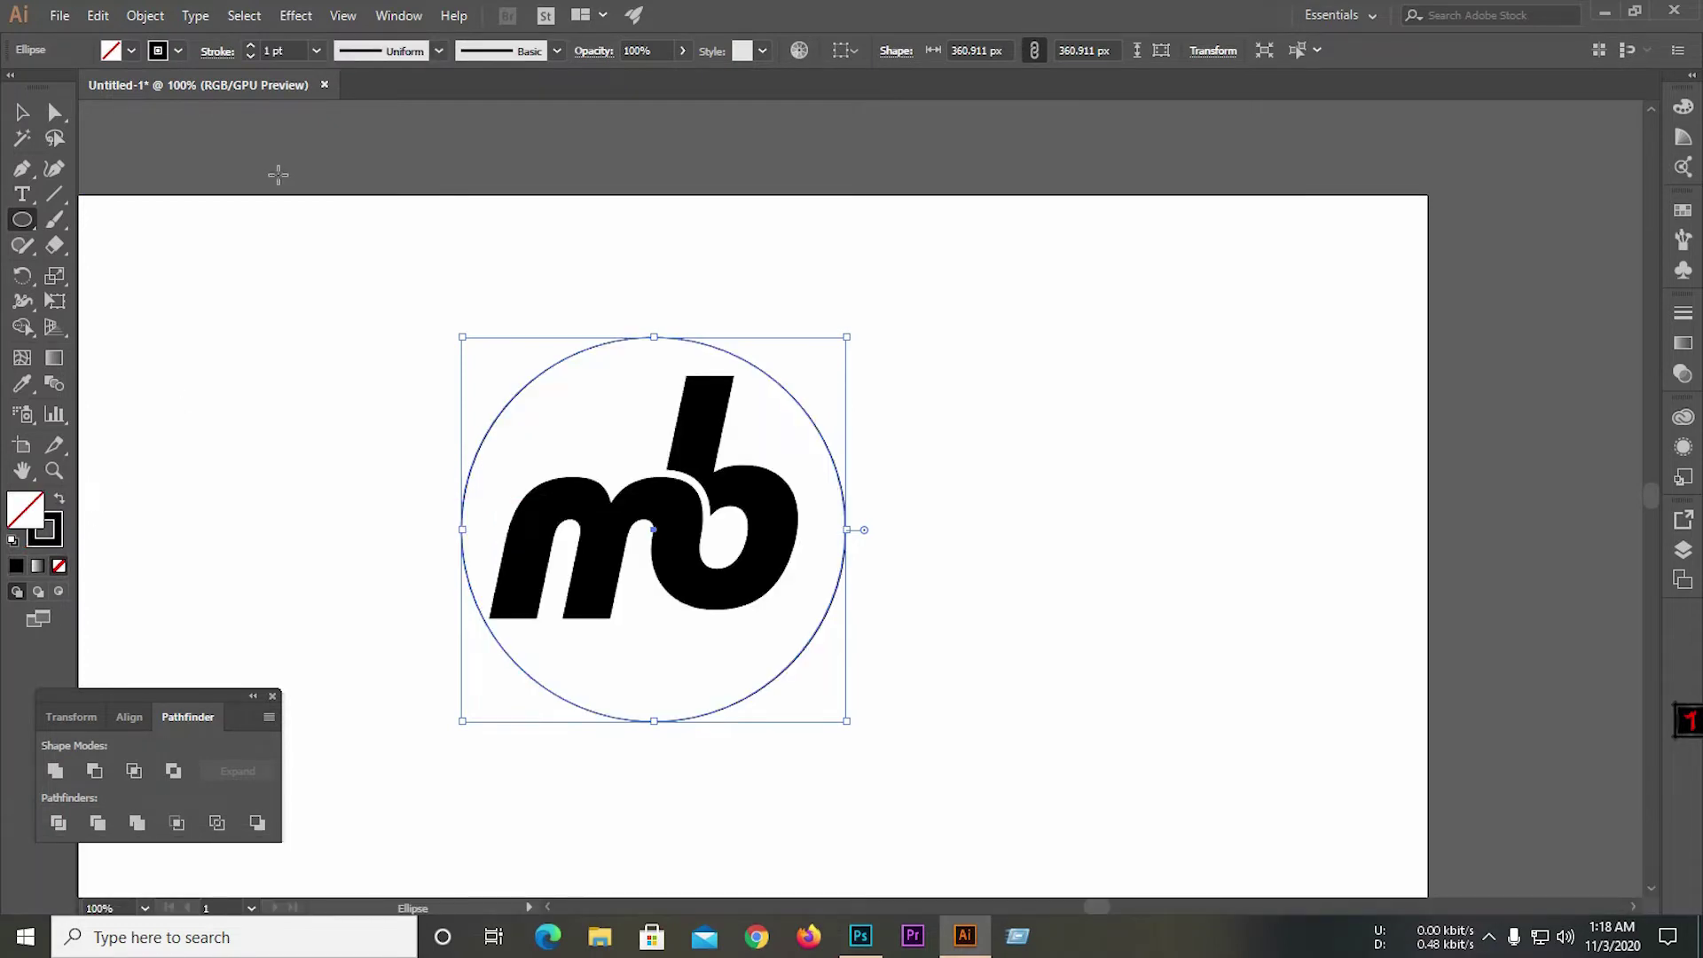
{"action": "left_click", "coordinate": [251, 46], "text": "shift"}
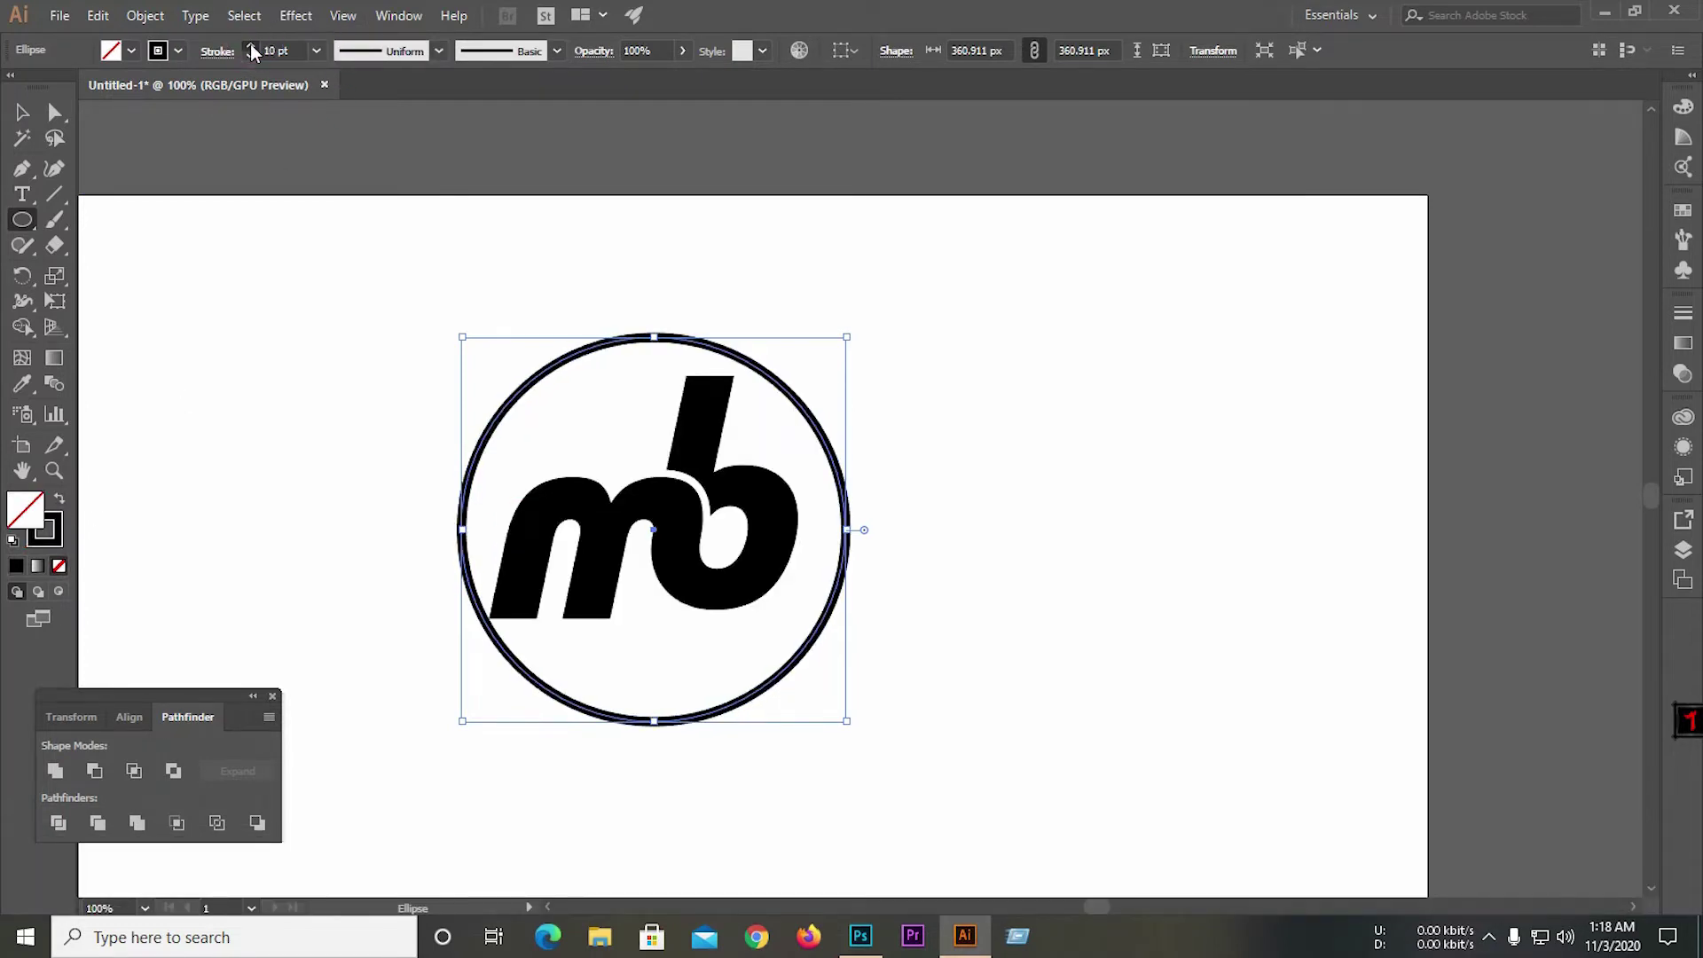
{"action": "left_click", "coordinate": [251, 45]}
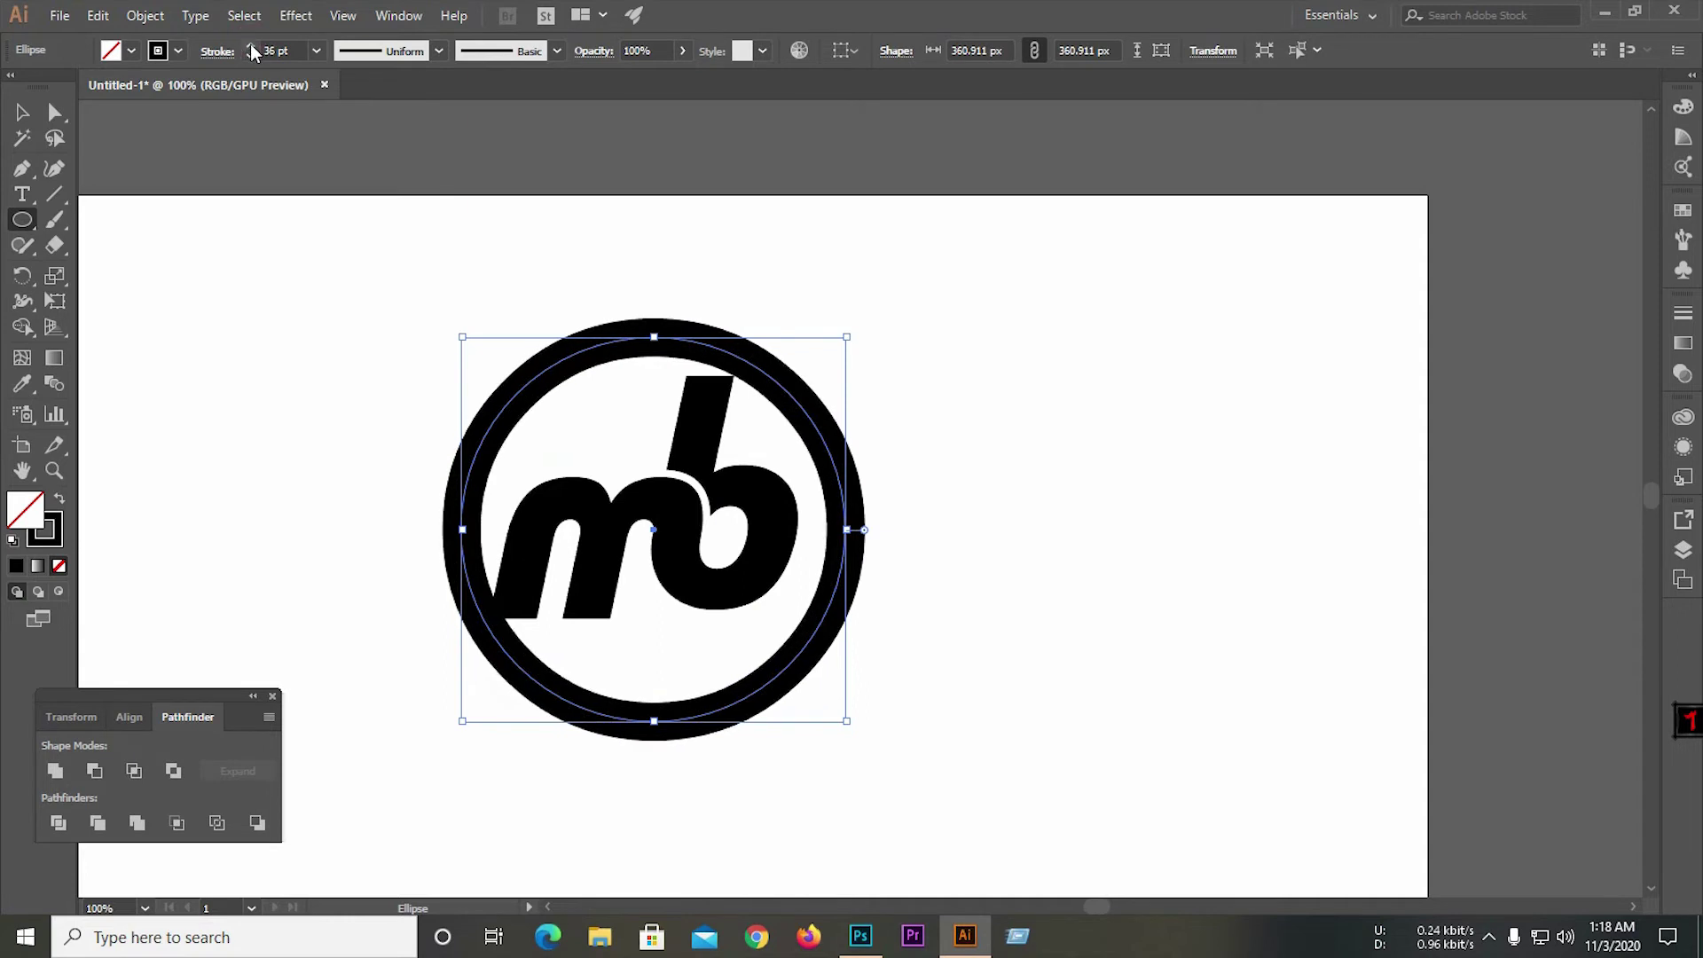
Increase the circle's stroke weight to 38 pt and deselect it.
{"action": "left_click", "coordinate": [251, 45]}
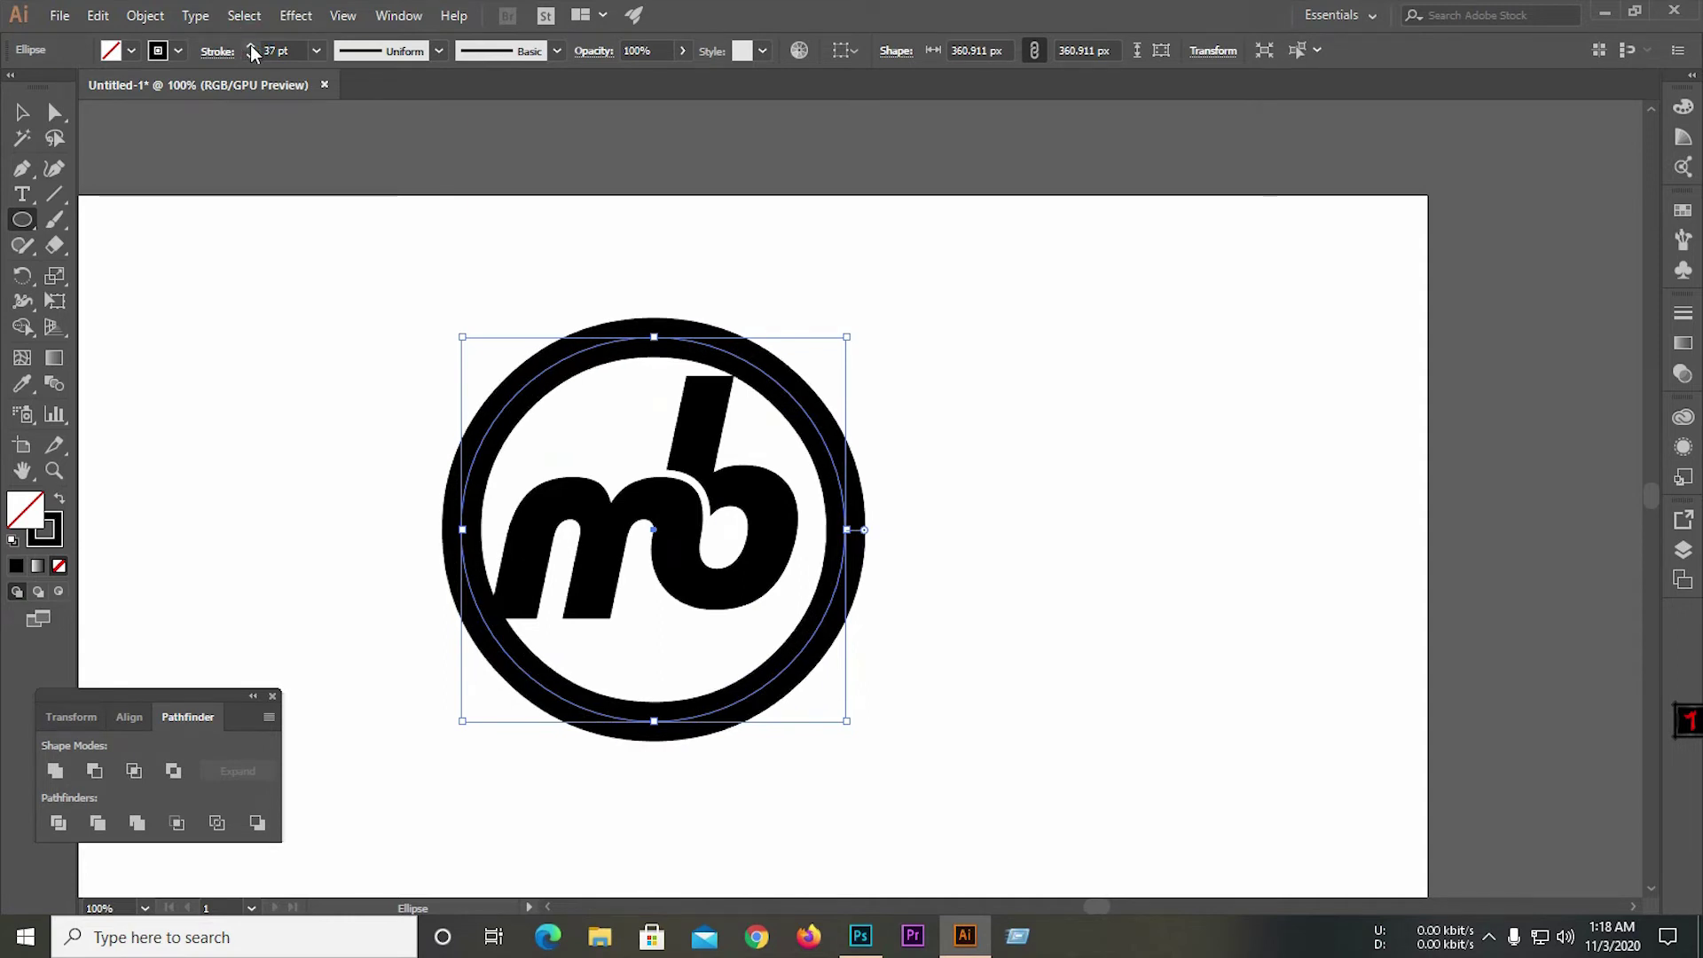
{"action": "left_click", "coordinate": [251, 45]}
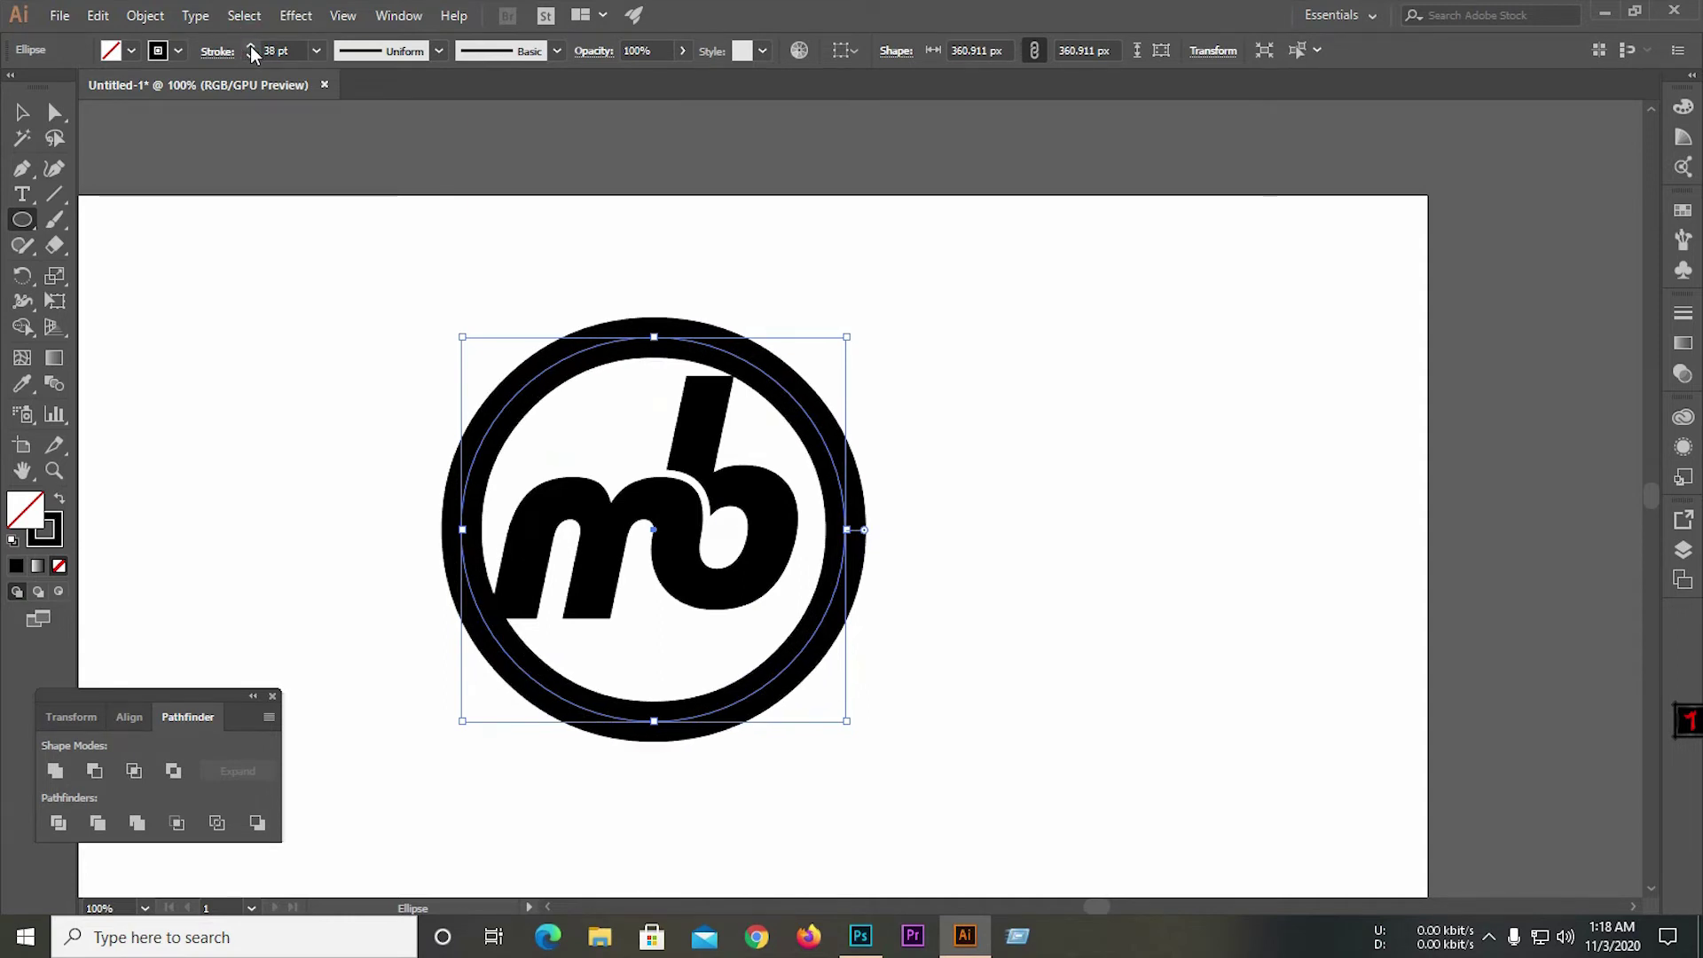
{"action": "key", "text": "v"}
{"action": "left_click", "coordinate": [293, 311]}
Scale the circle and monogram up together from their centre until the circle is about 432 px in diameter.
{"action": "scroll", "coordinate": [536, 364], "scroll_direction": "down", "scroll_amount": 2, "text": "alt"}
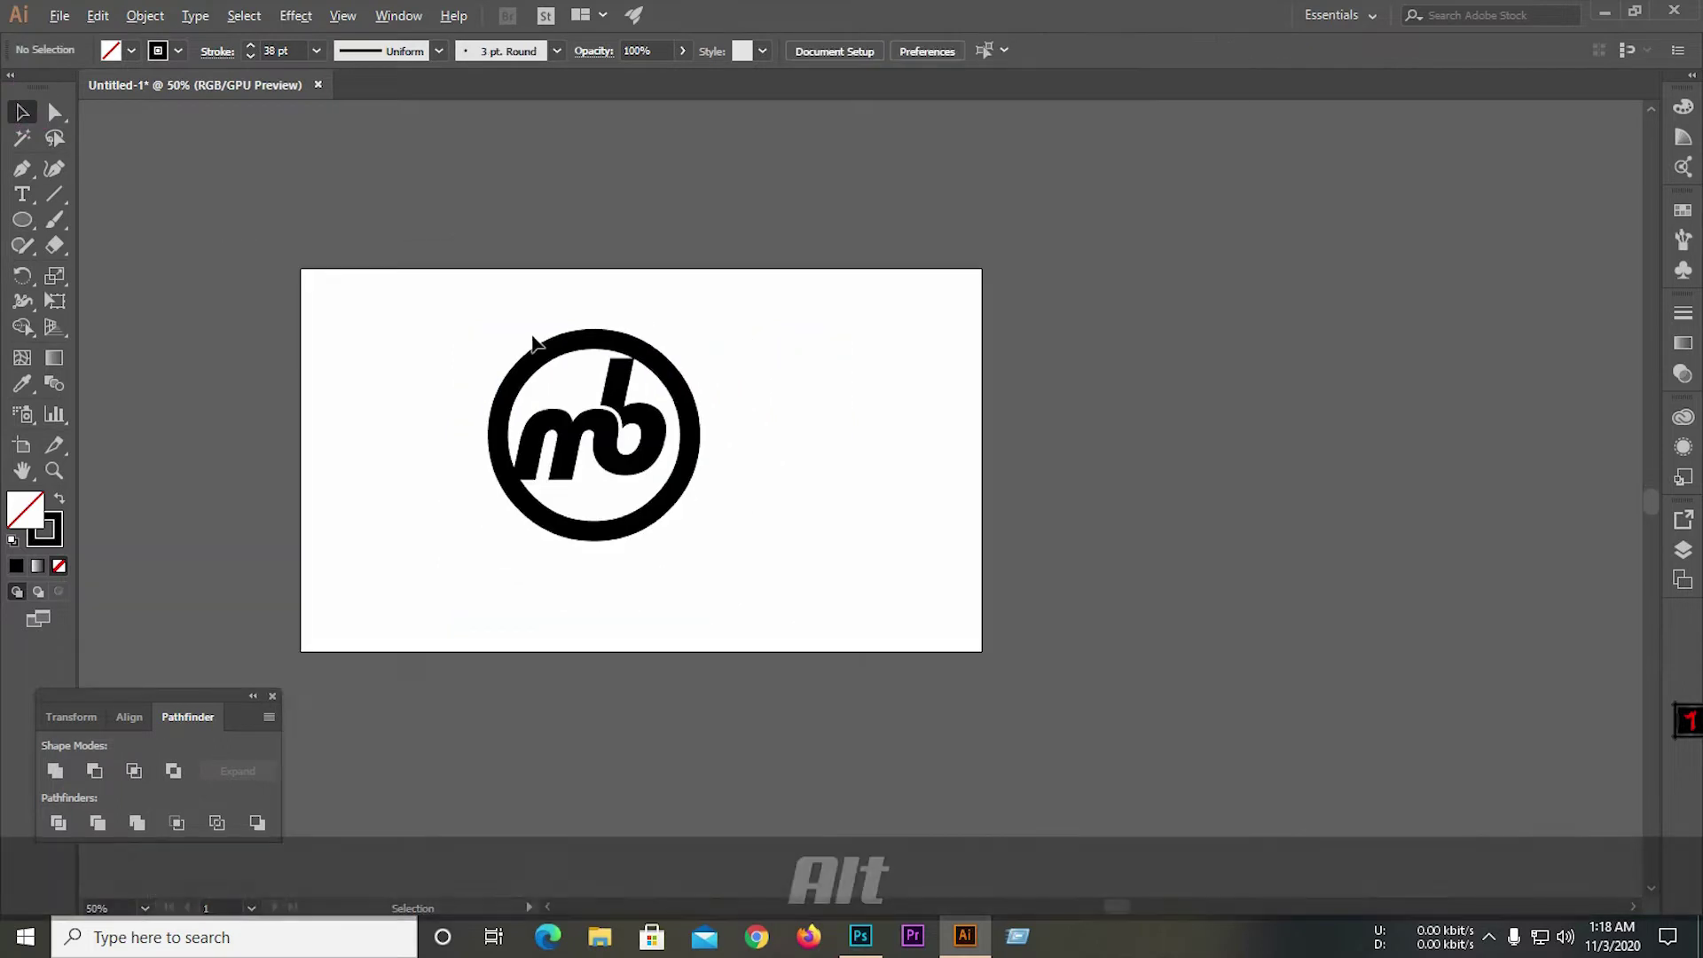
{"action": "left_click_drag", "start_coordinate": [484, 337], "coordinate": [689, 529]}
{"action": "scroll", "coordinate": [524, 439], "scroll_direction": "up", "scroll_amount": 2, "text": "alt"}
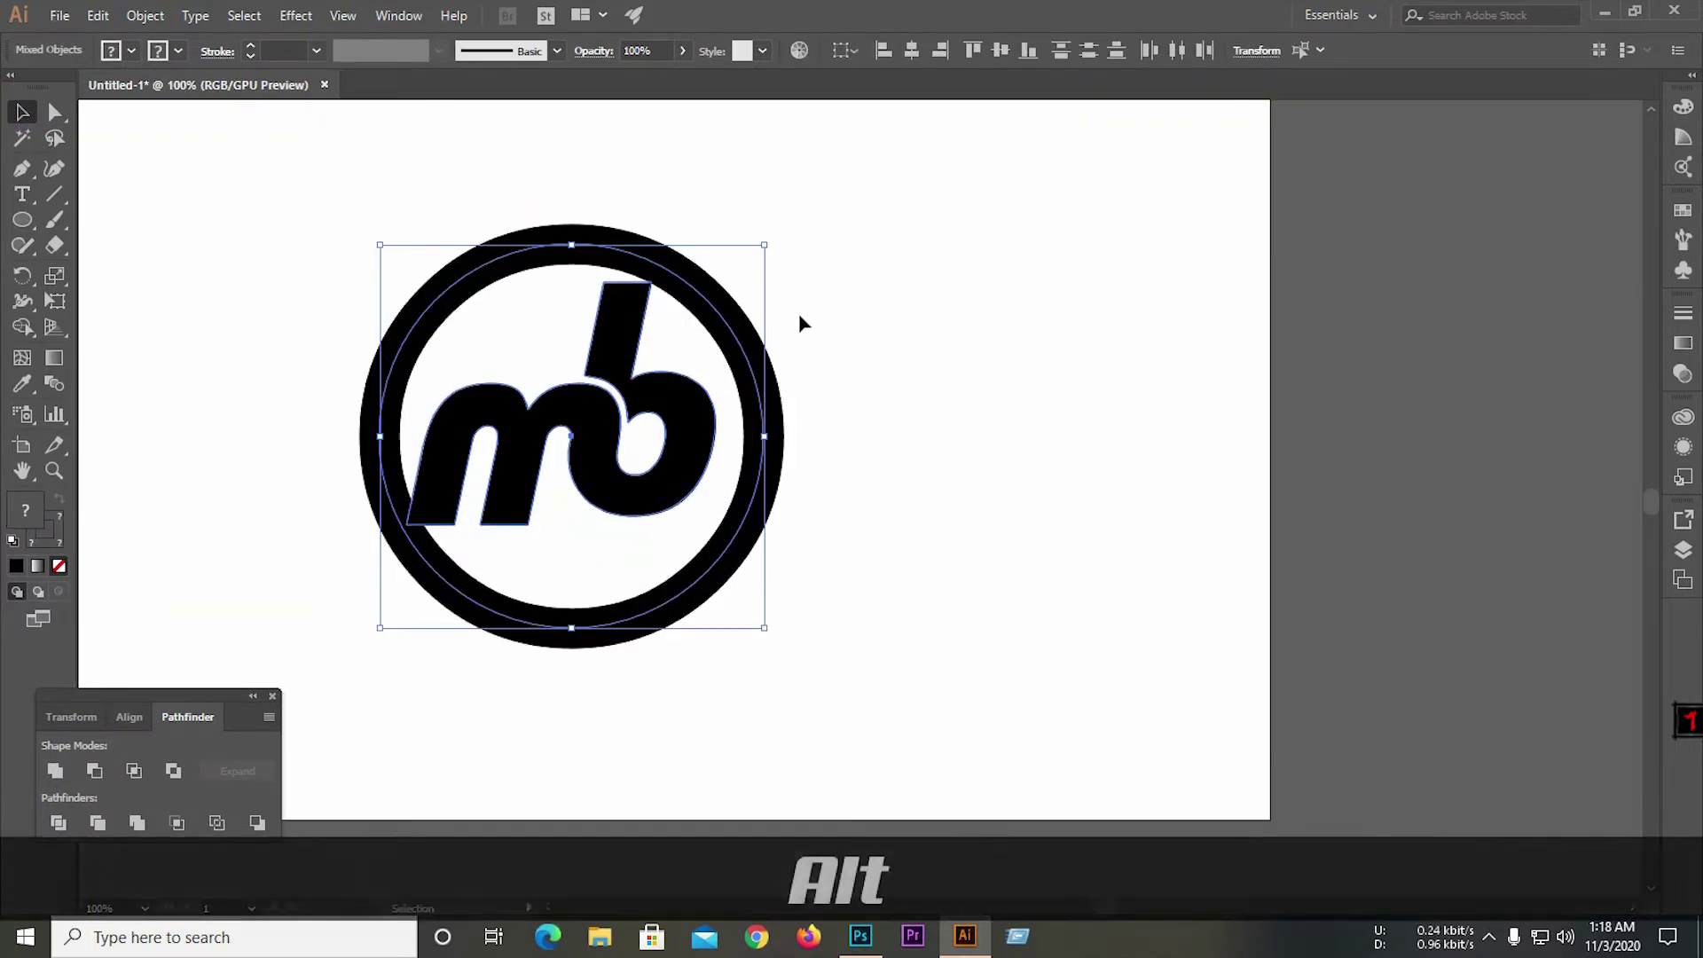
{"action": "left_click_drag", "start_coordinate": [769, 244], "coordinate": [834, 215]}
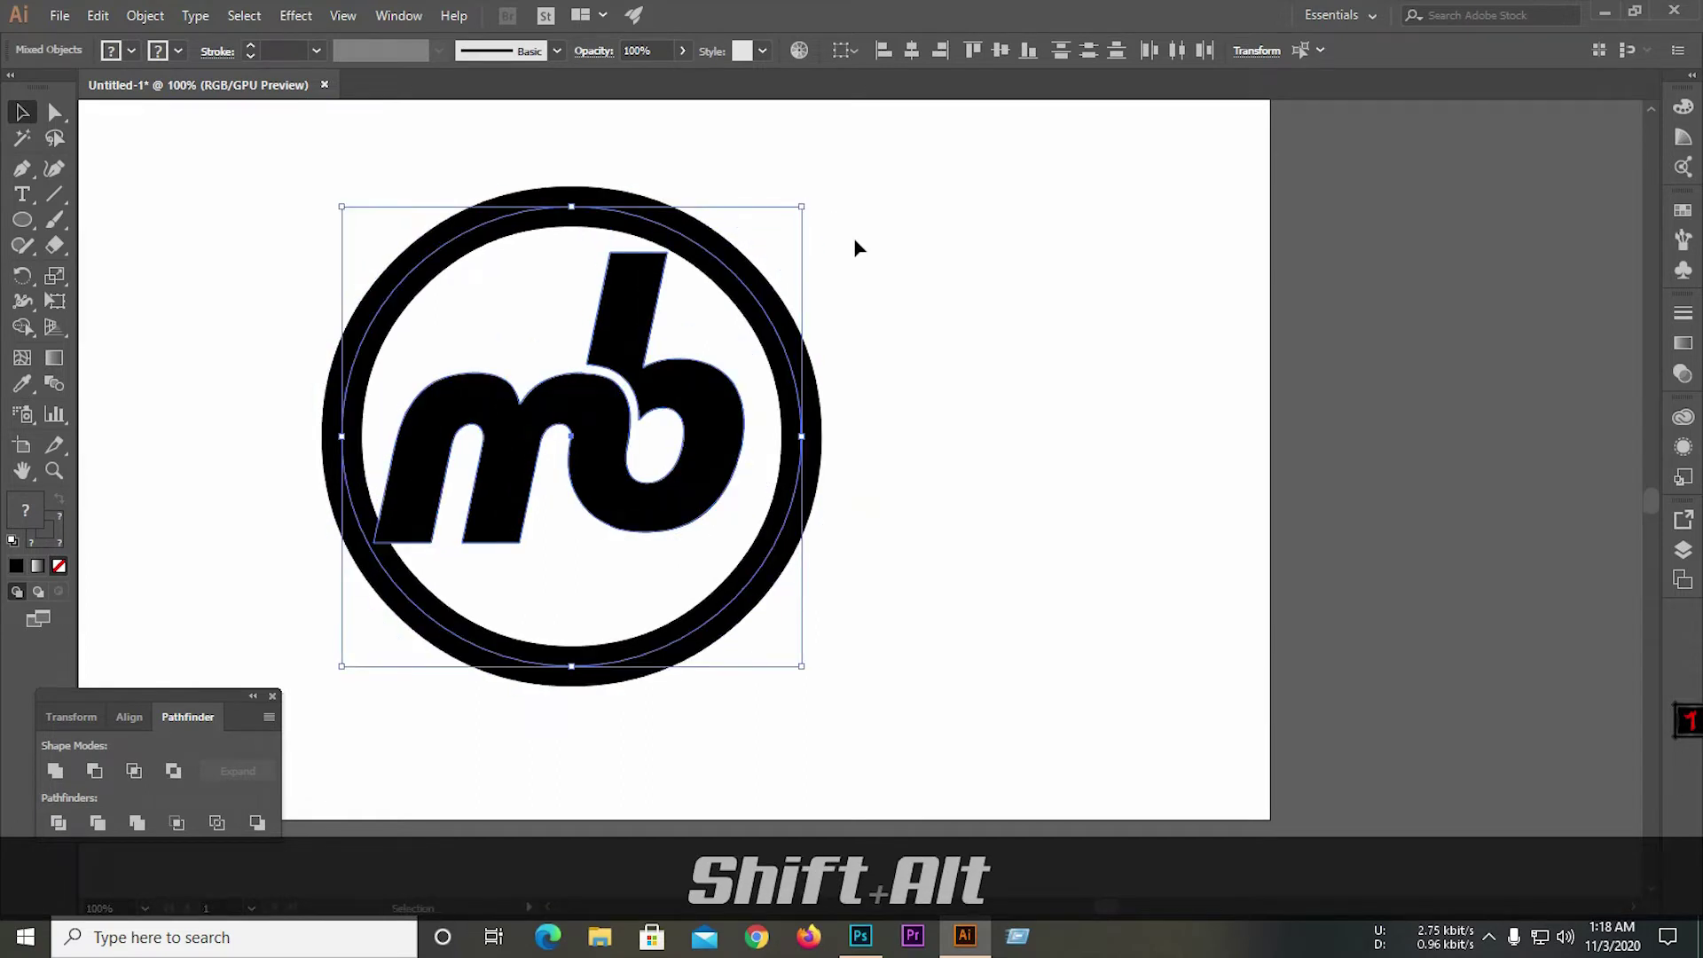
{"action": "left_click", "coordinate": [826, 283]}
Enlarge only the circle proportionally from its centre to about 474 px in diameter.
{"action": "left_click", "coordinate": [785, 335]}
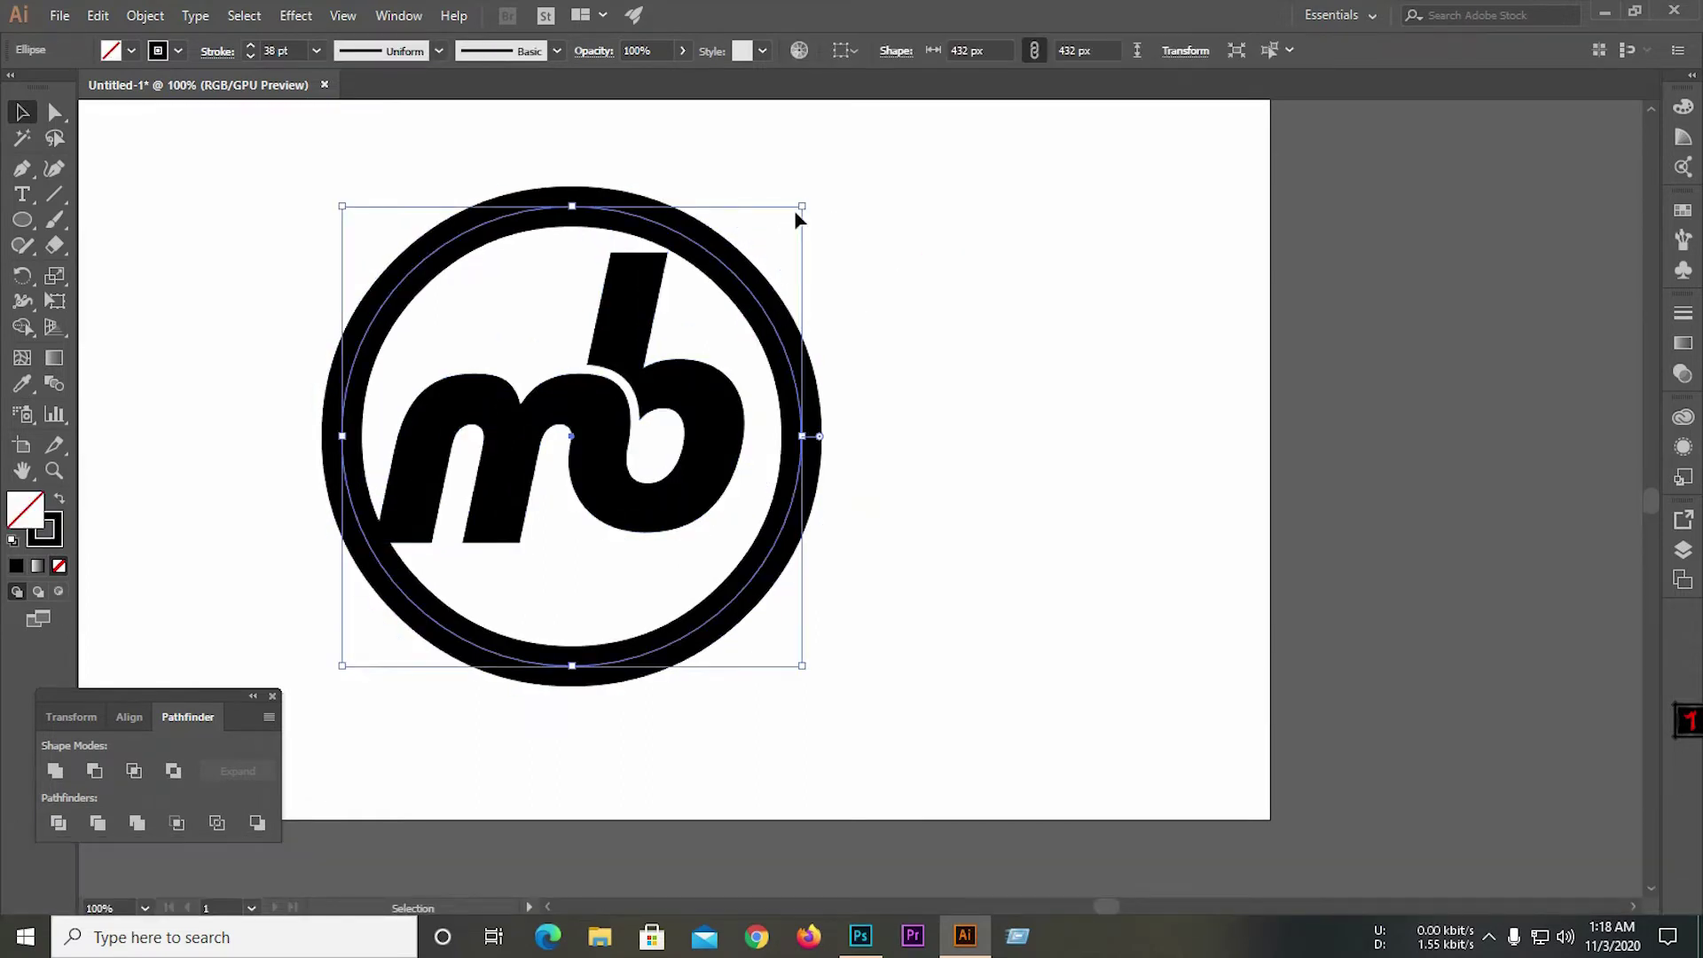
{"action": "left_click_drag", "start_coordinate": [806, 204], "coordinate": [852, 183]}
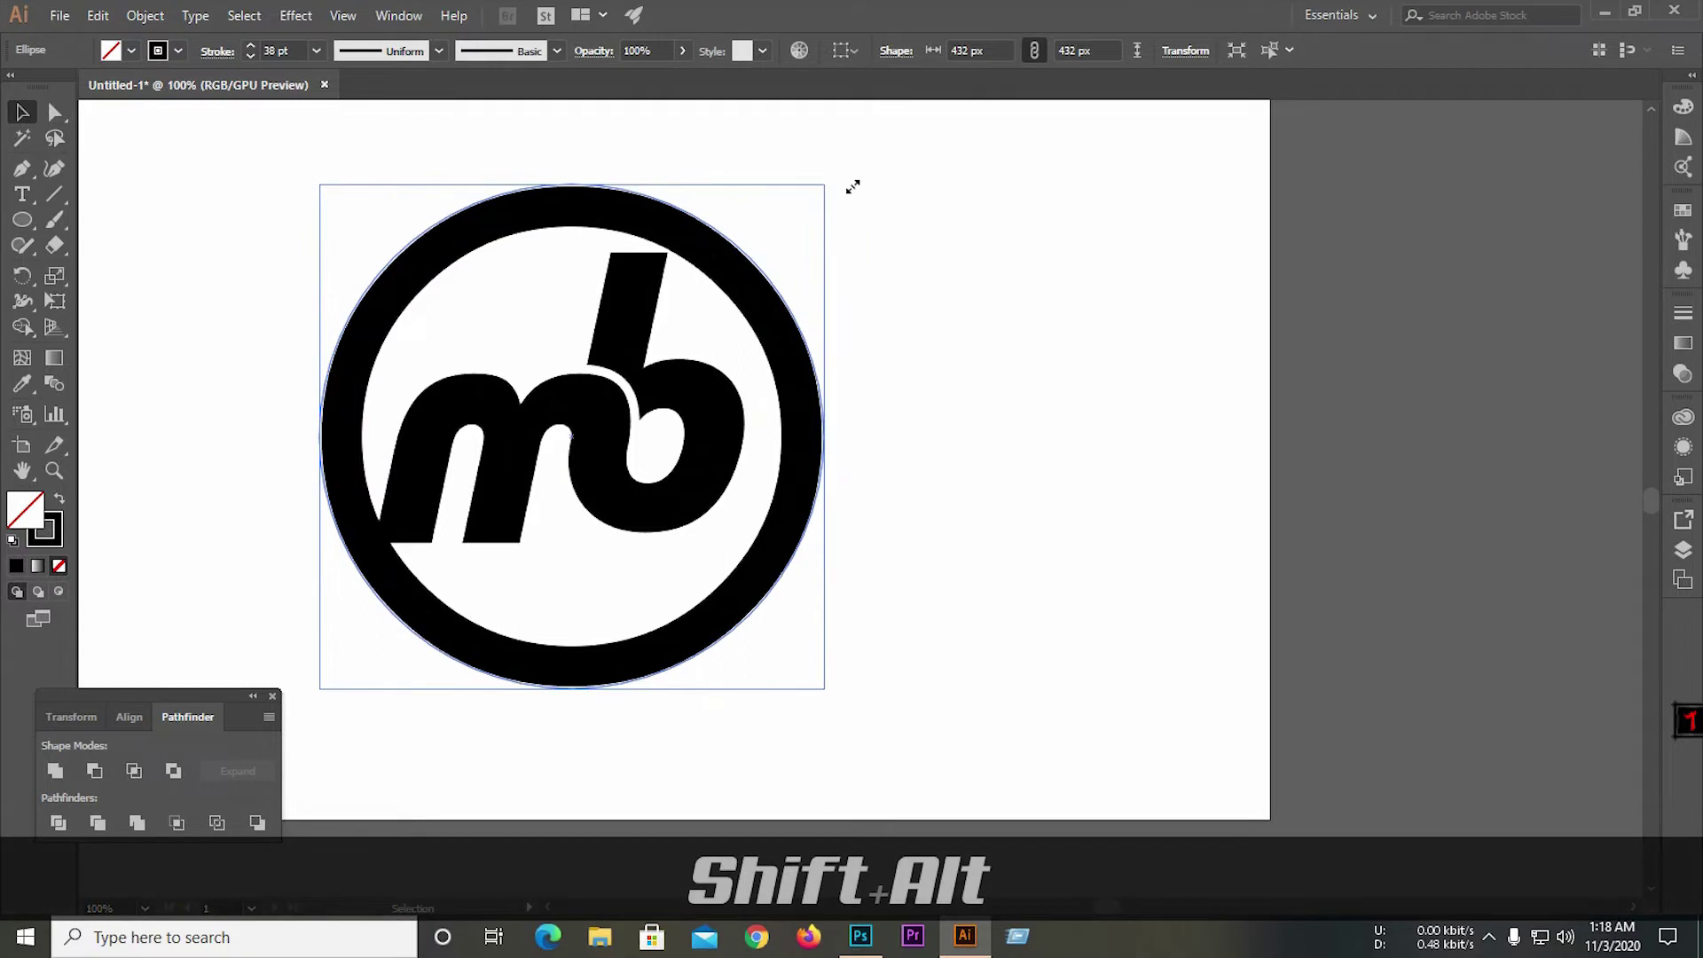
{"action": "scroll", "coordinate": [616, 327], "scroll_direction": "down", "scroll_amount": 2}
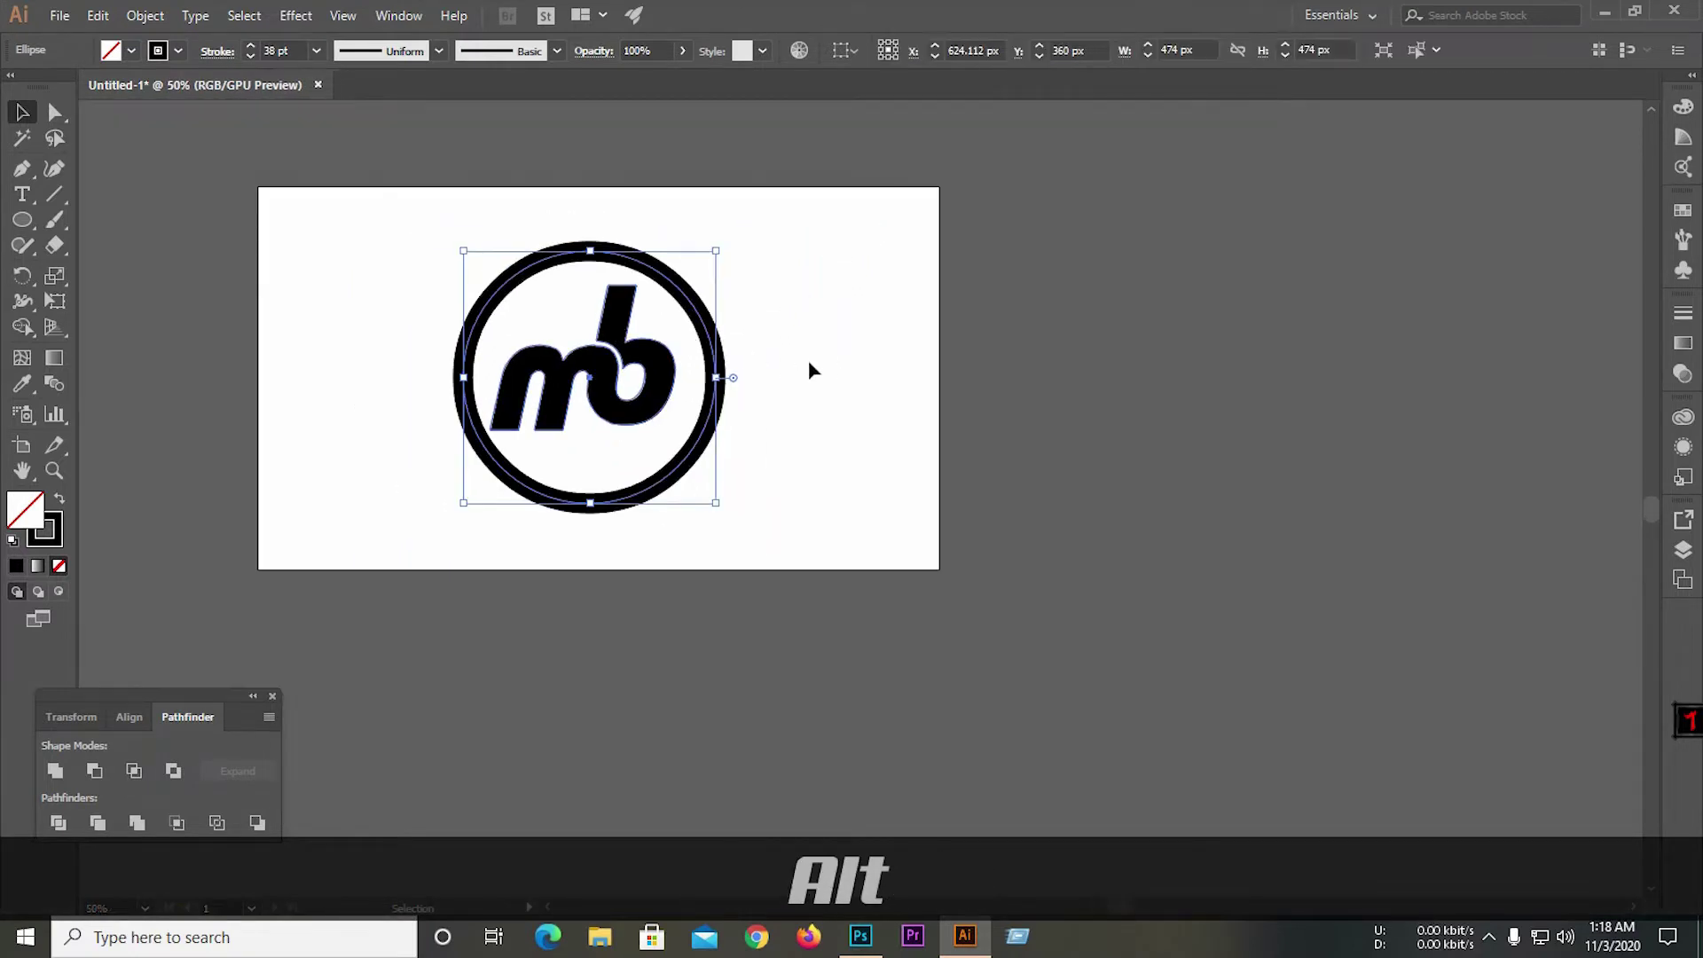
{"action": "left_click", "coordinate": [810, 369]}
Align the circle and the monogram to each other by their horizontal centres.
{"action": "scroll", "coordinate": [573, 401], "scroll_direction": "up", "scroll_amount": 1}
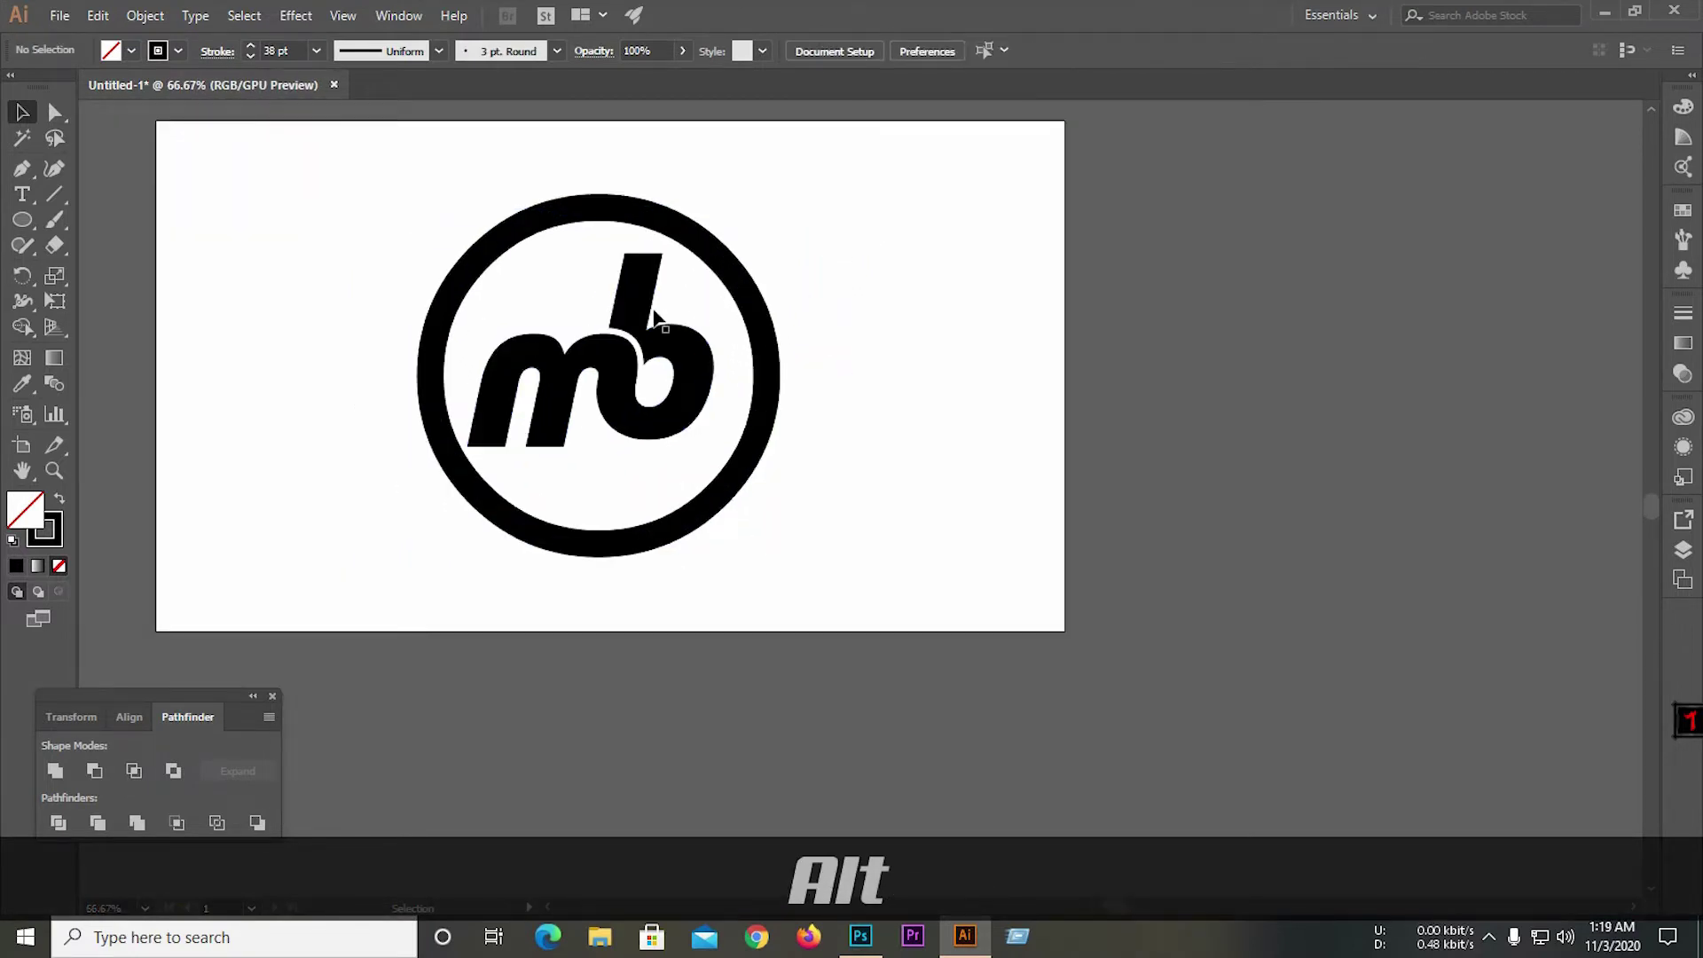
{"action": "left_click_drag", "start_coordinate": [248, 270], "coordinate": [870, 504]}
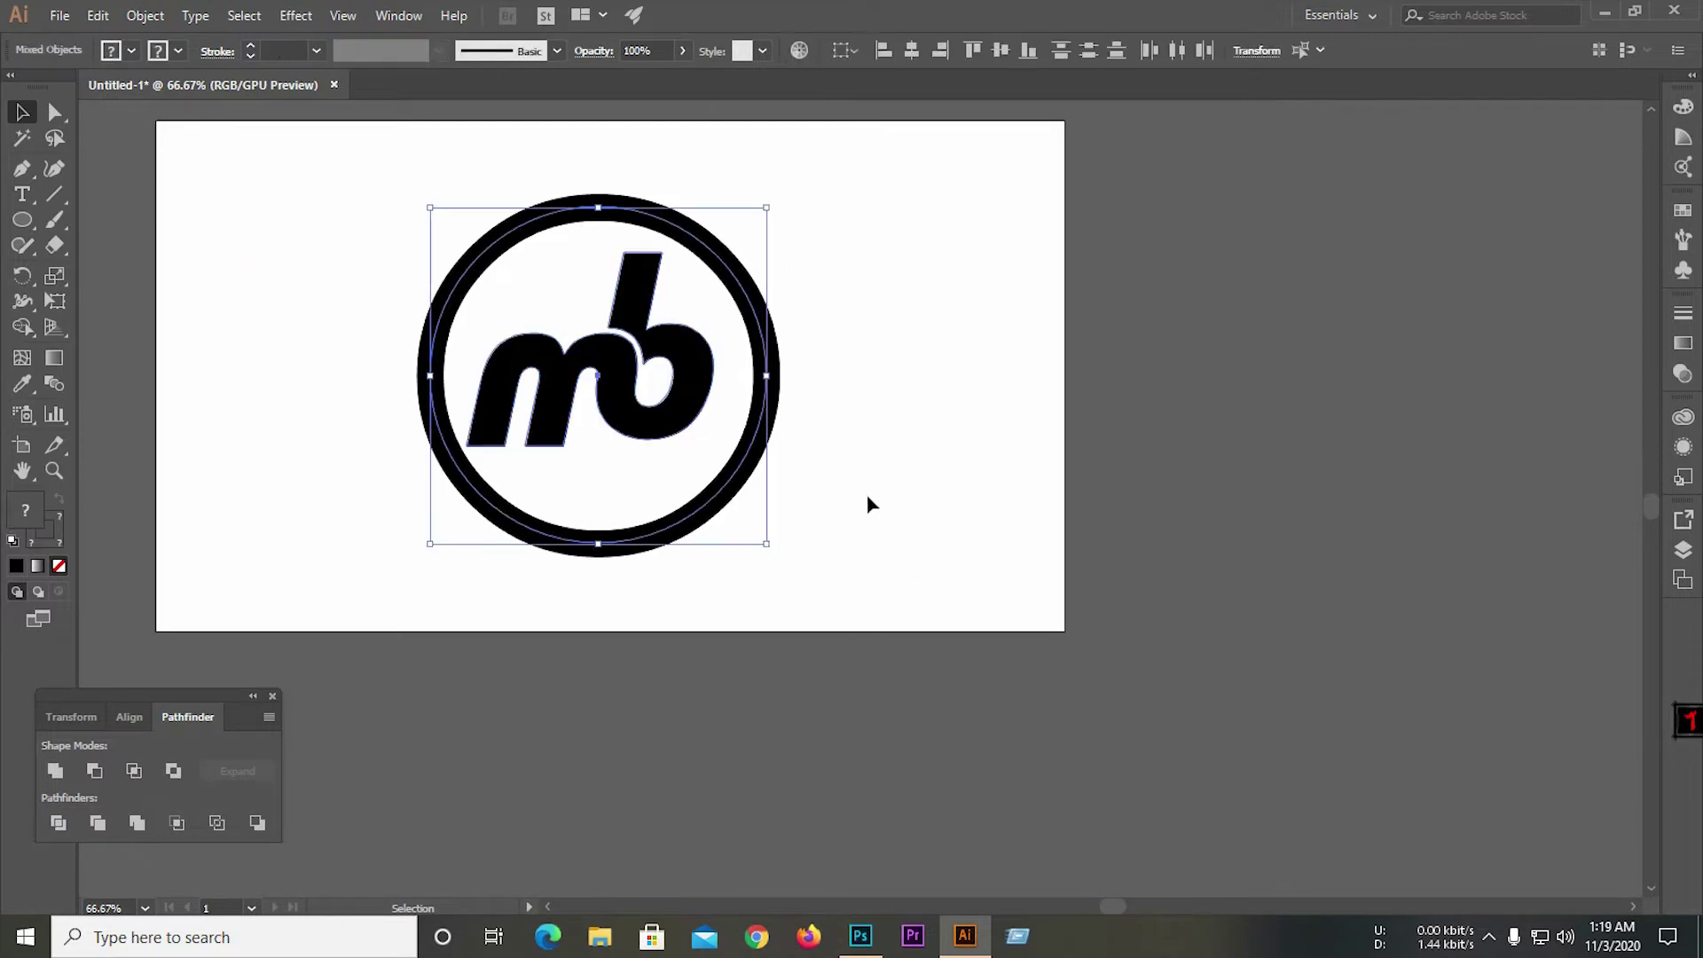
{"action": "left_click", "coordinate": [129, 717]}
{"action": "left_click", "coordinate": [94, 771]}
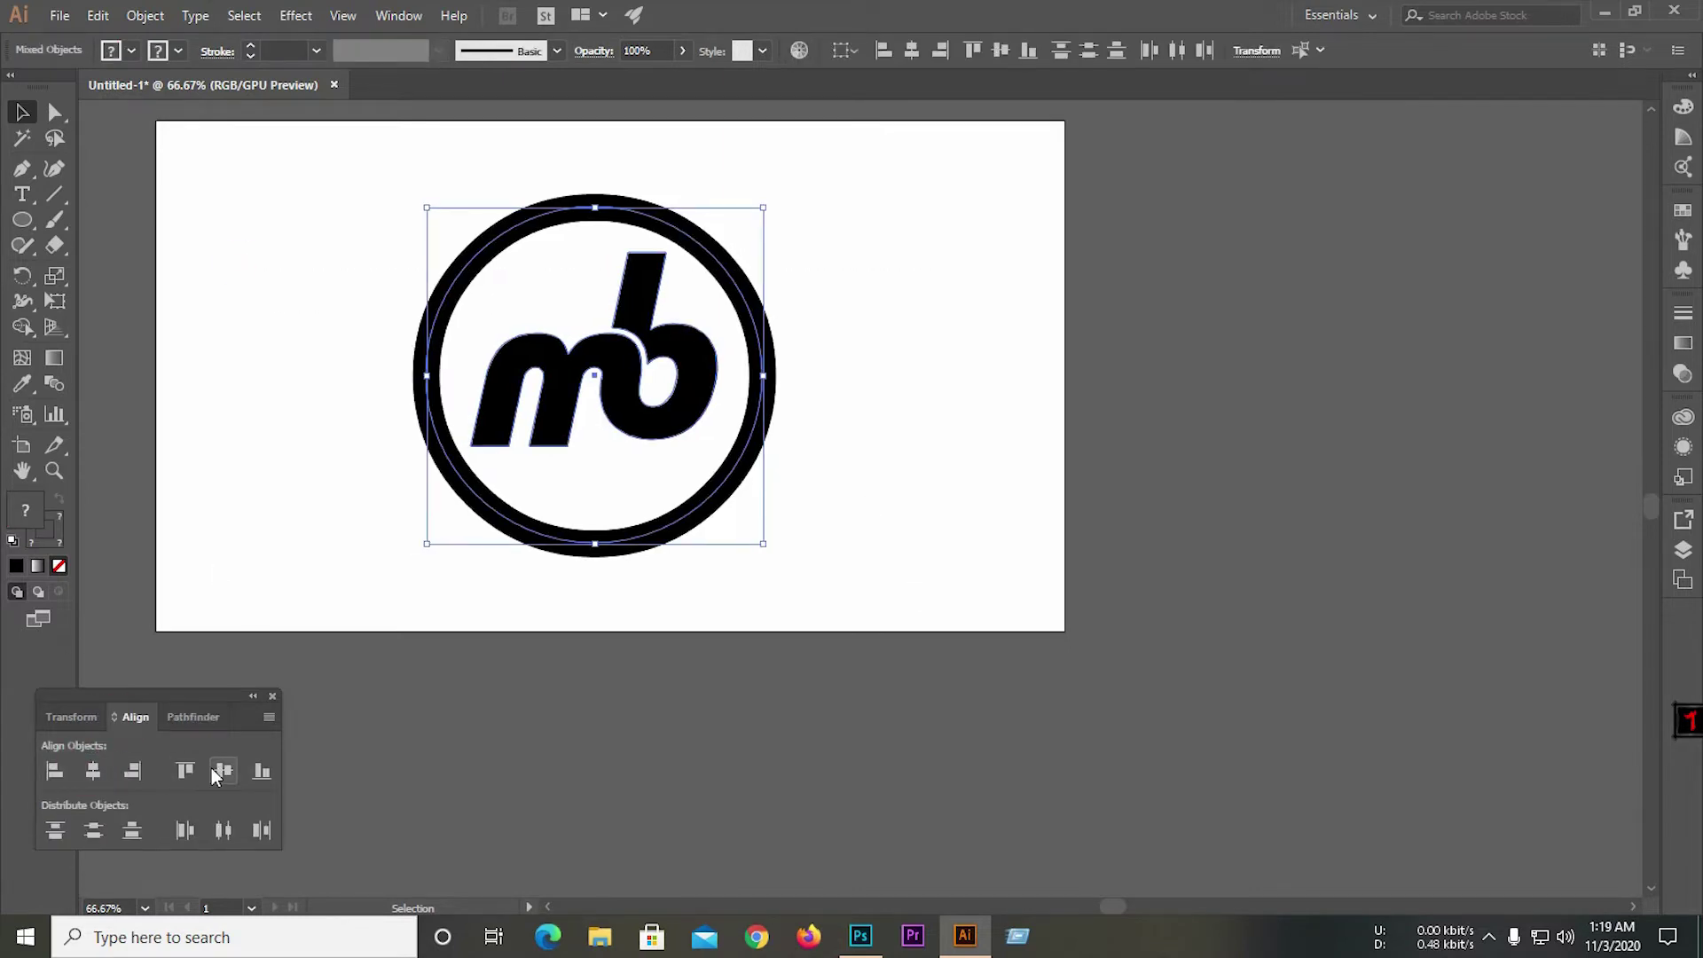
Try to align the circle and the monogram by their vertical centres.
{"action": "left_click", "coordinate": [224, 771]}
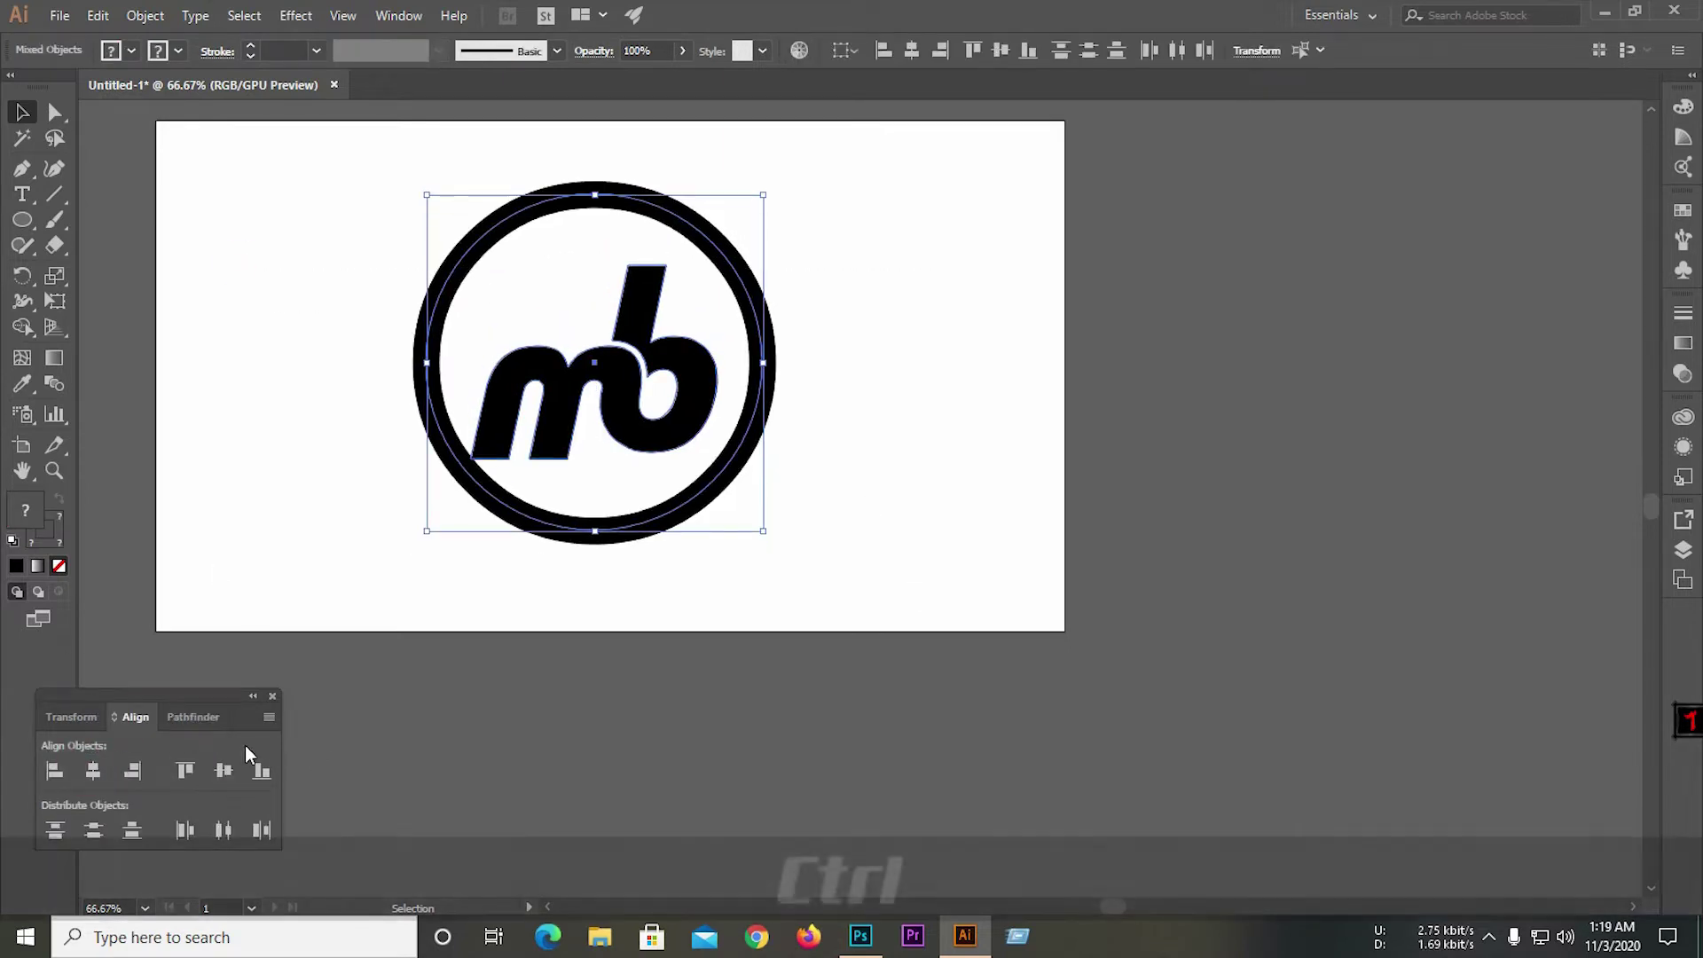
{"action": "key", "text": "ctrl+z"}
{"action": "left_click", "coordinate": [911, 417]}
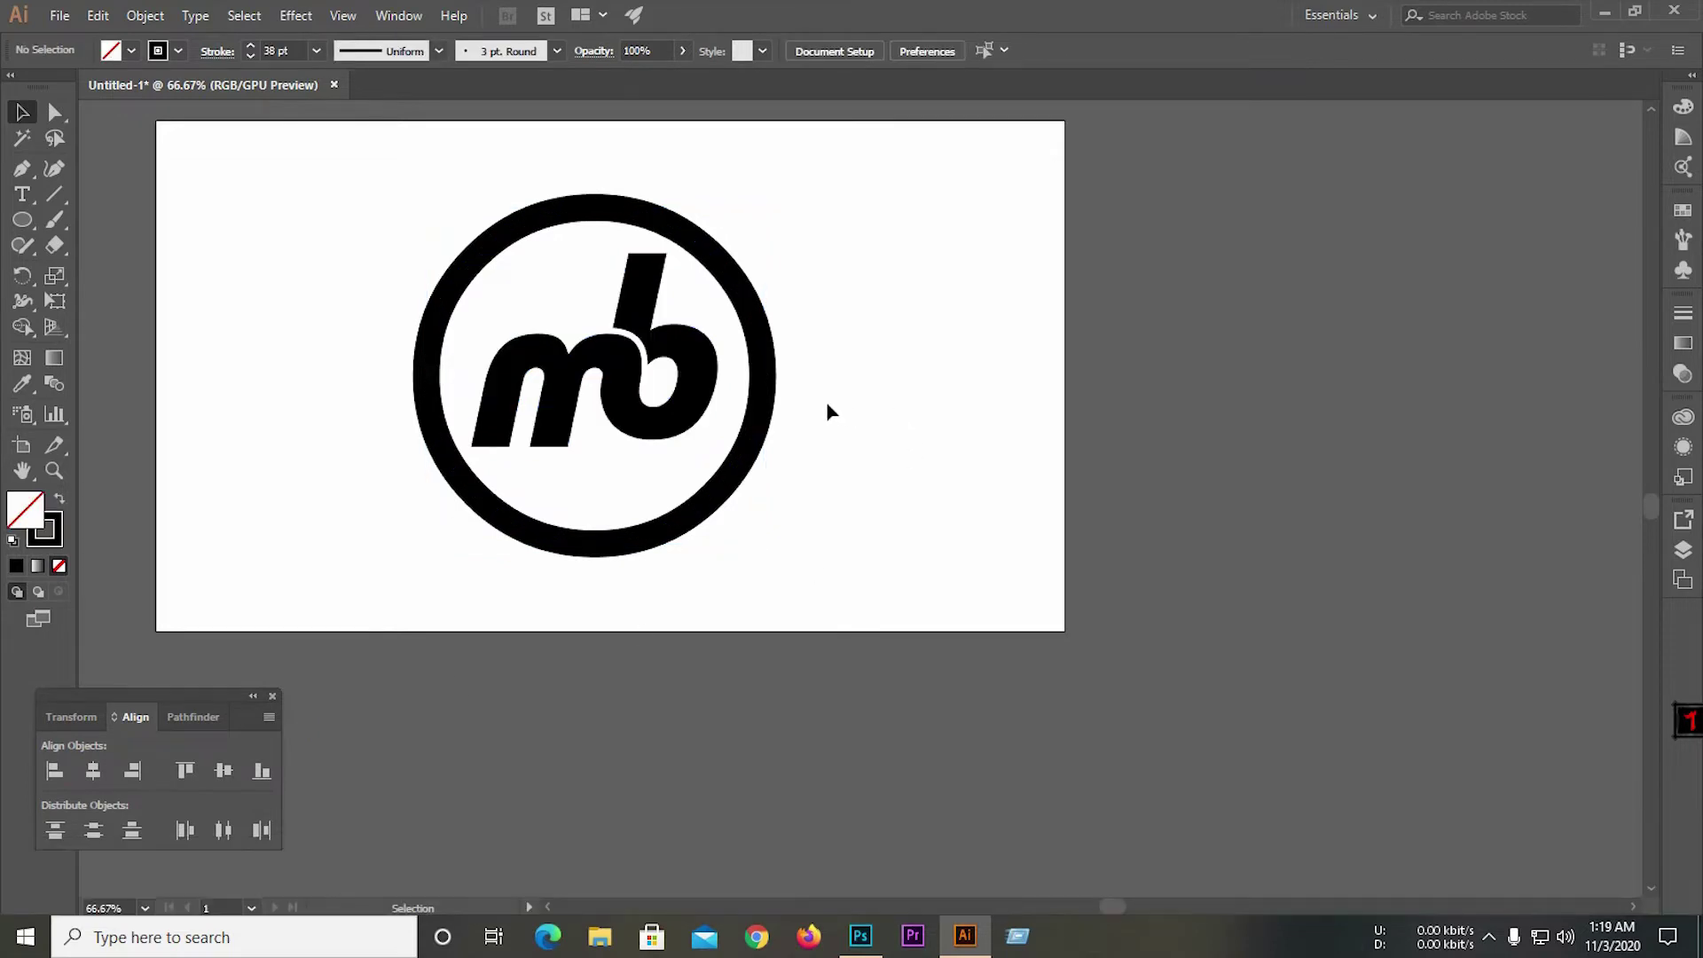
Enlarge the circle from its centre to about 496 px, and trim it back to about 486 px in diameter.
{"action": "left_click", "coordinate": [766, 356]}
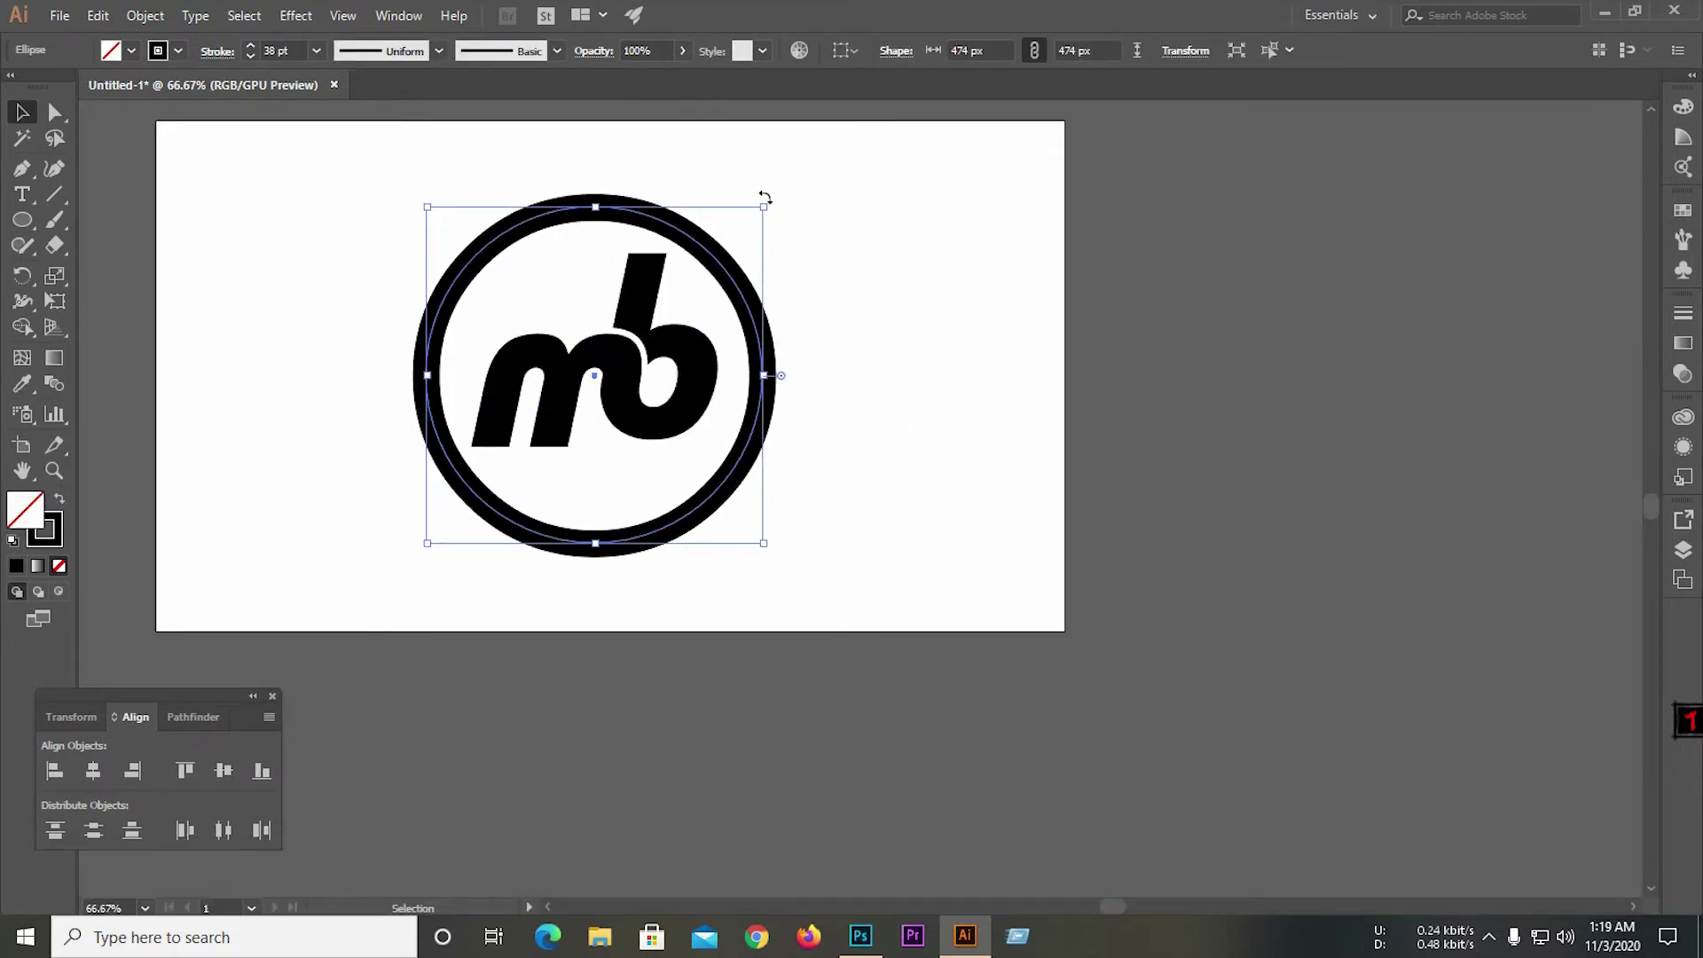
{"action": "left_click_drag", "start_coordinate": [767, 207], "coordinate": [778, 191]}
{"action": "left_click", "coordinate": [818, 264]}
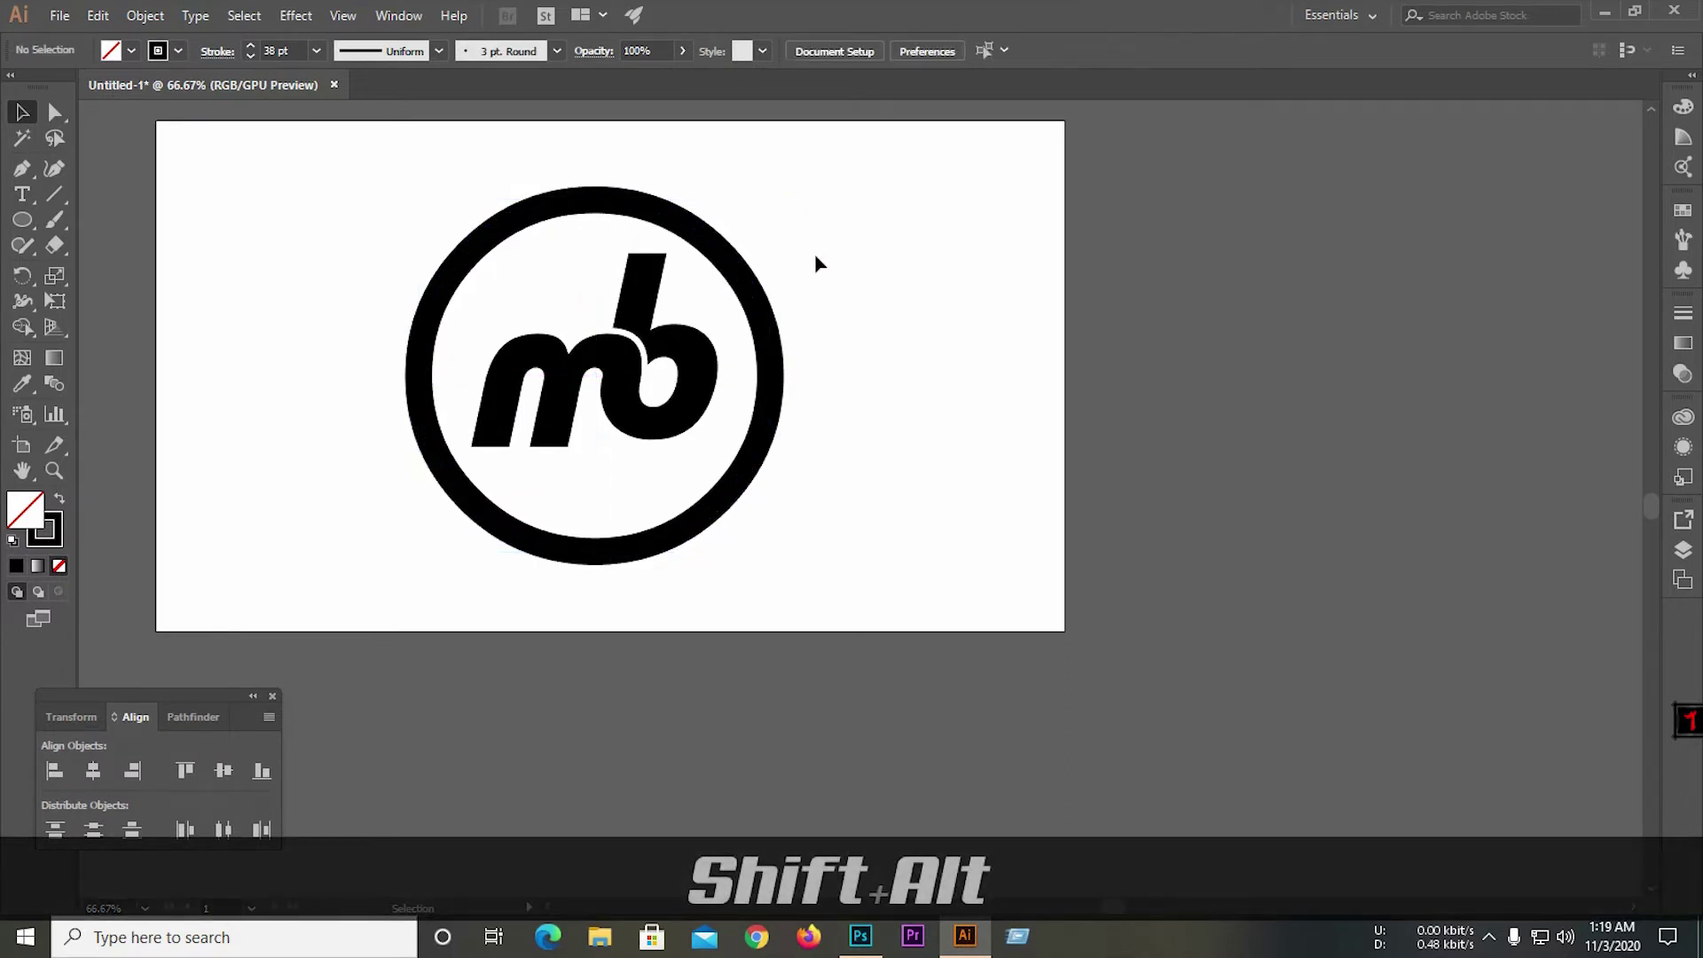
{"action": "left_click", "coordinate": [742, 262]}
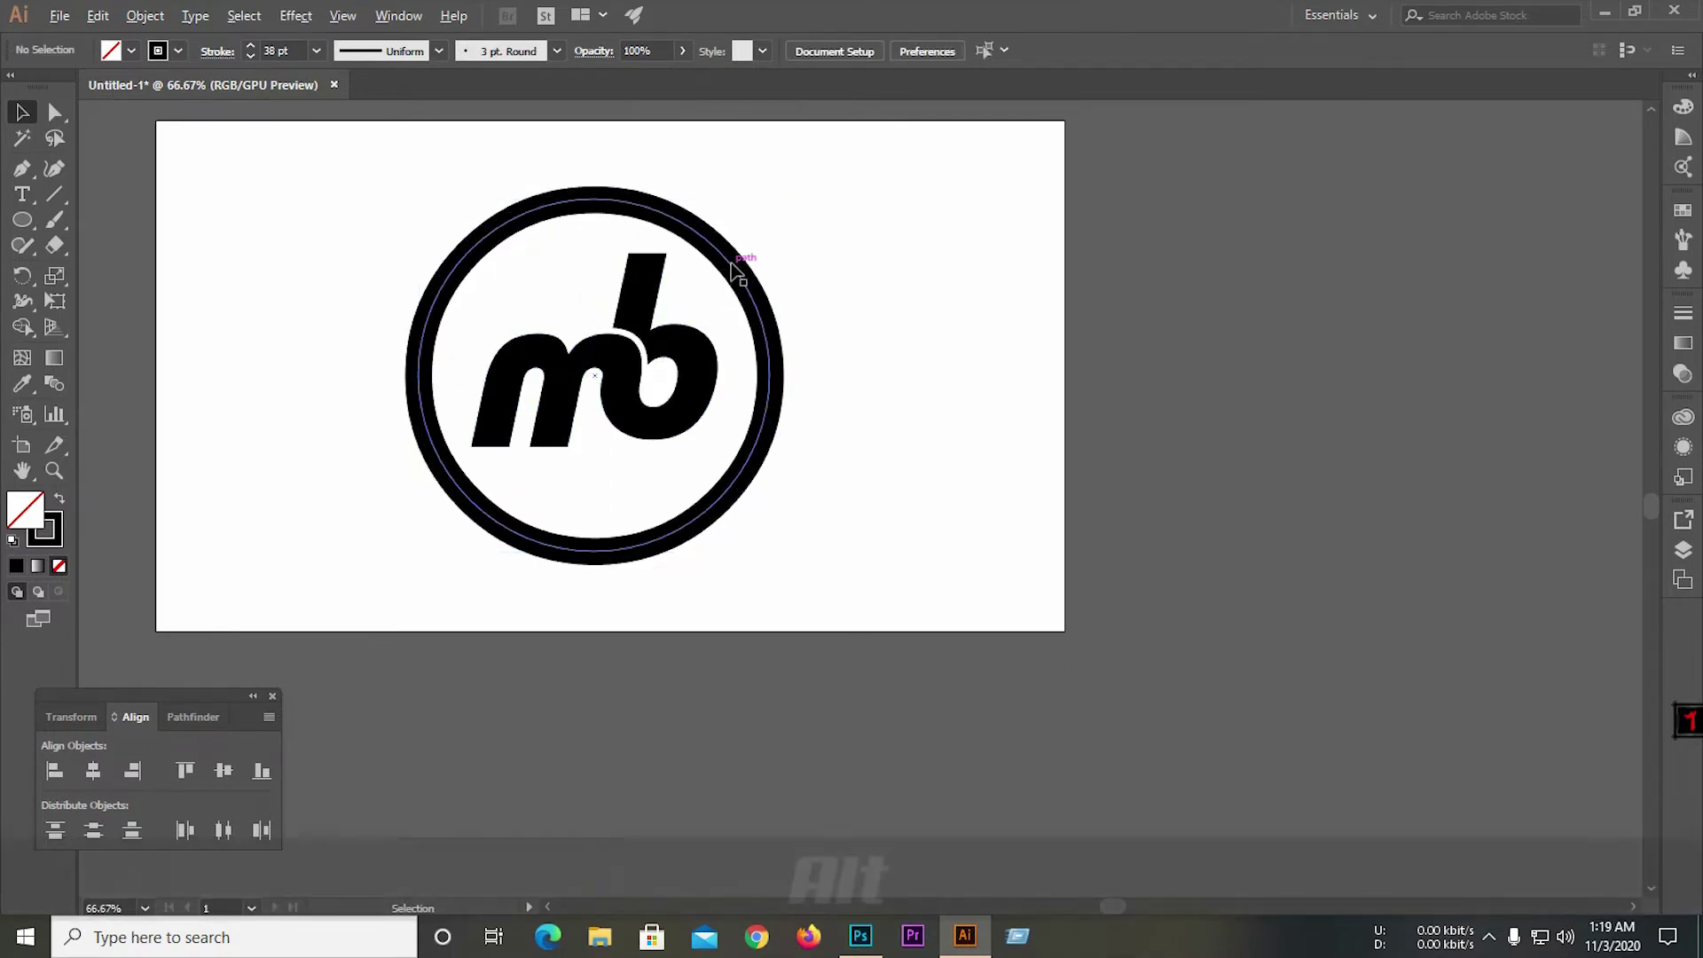
{"action": "scroll", "coordinate": [737, 255], "scroll_direction": "up", "scroll_amount": 2}
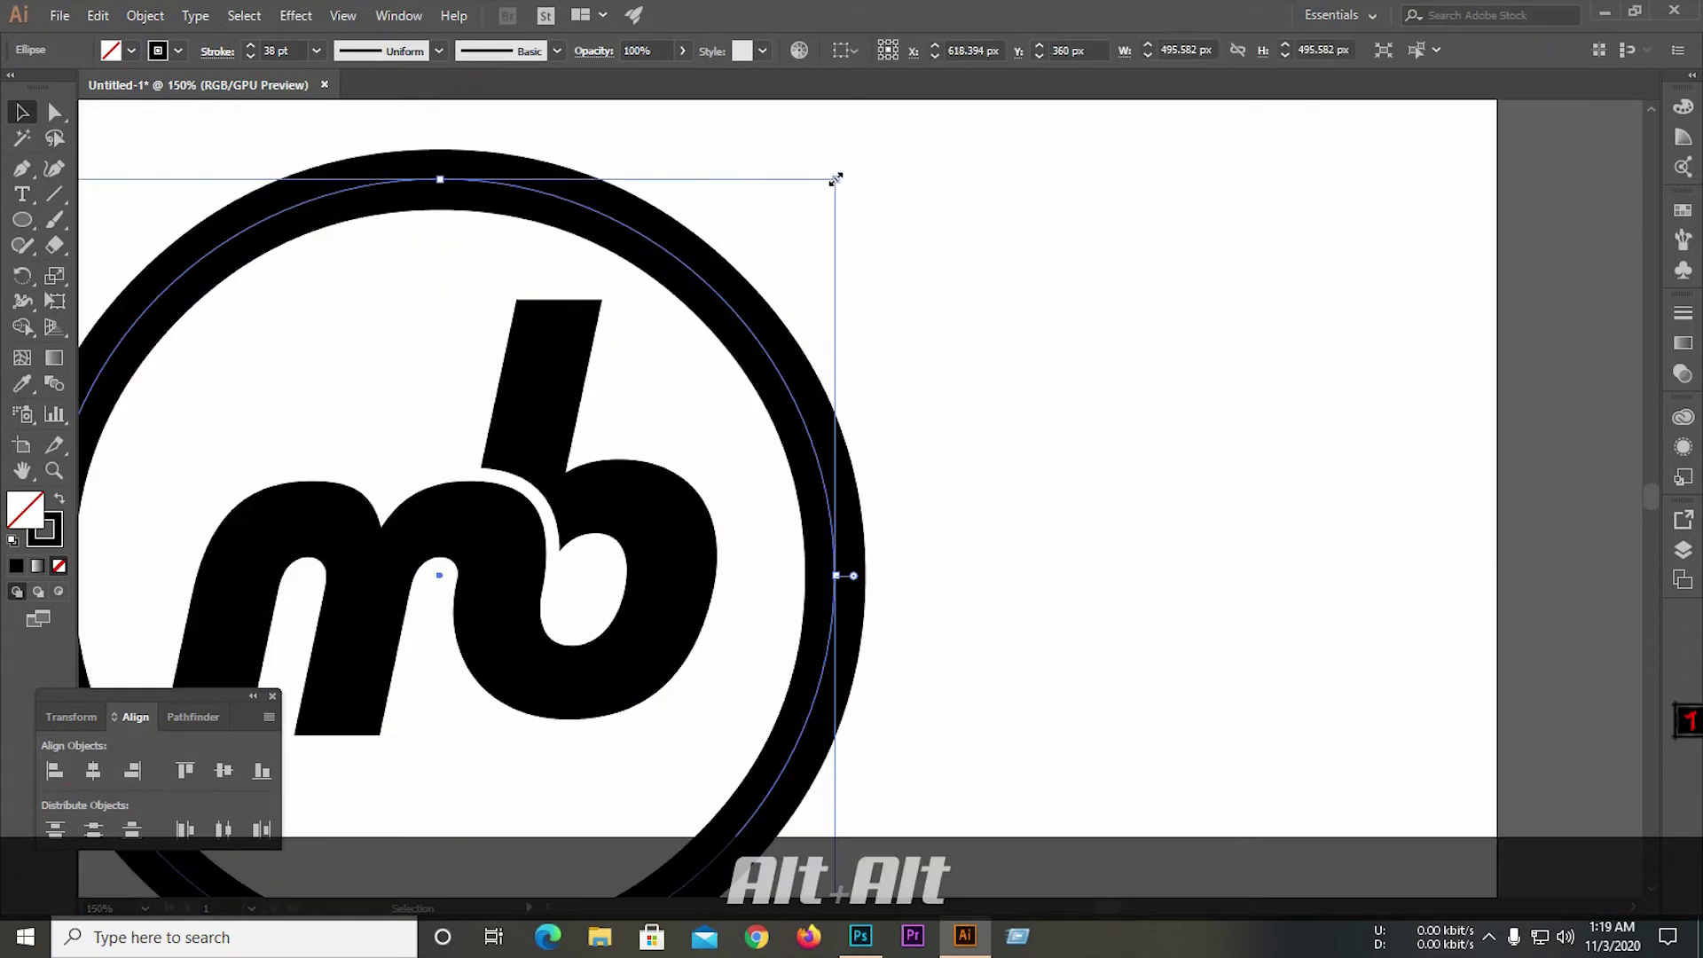
{"action": "left_click_drag", "start_coordinate": [835, 180], "coordinate": [830, 181]}
{"action": "scroll", "coordinate": [848, 302], "scroll_direction": "down", "scroll_amount": 1}
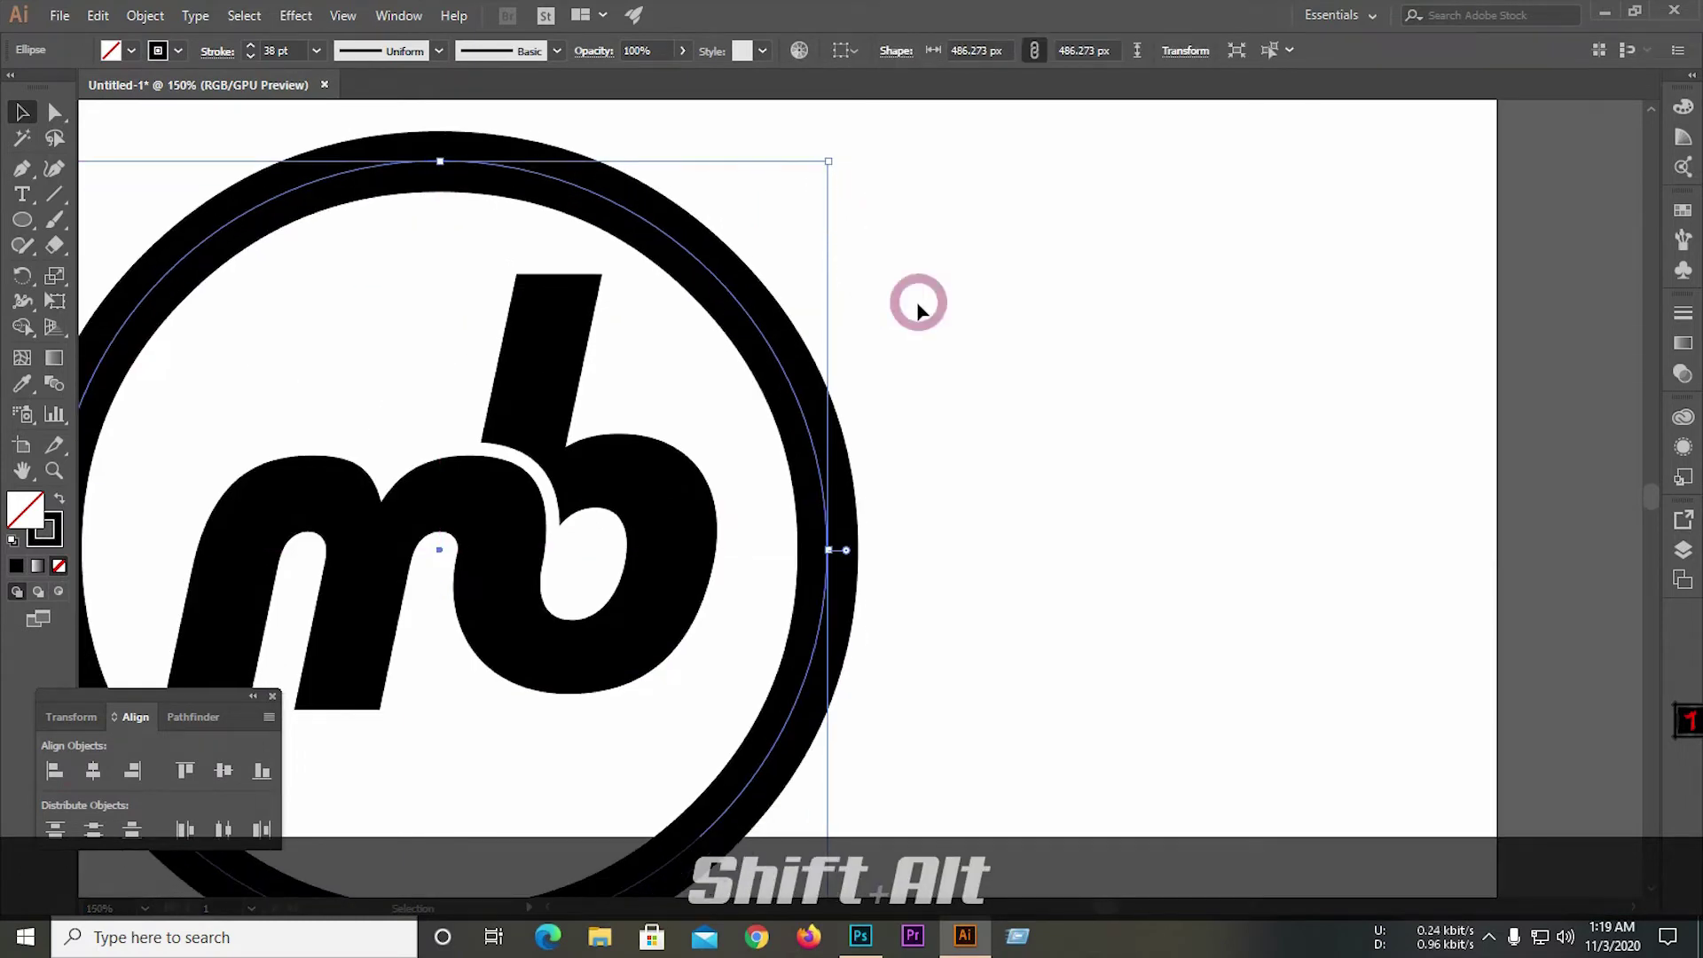
{"action": "left_click", "coordinate": [919, 306]}
Set the circle's stroke weight to 41 pt and deselect it.
{"action": "left_click", "coordinate": [777, 355]}
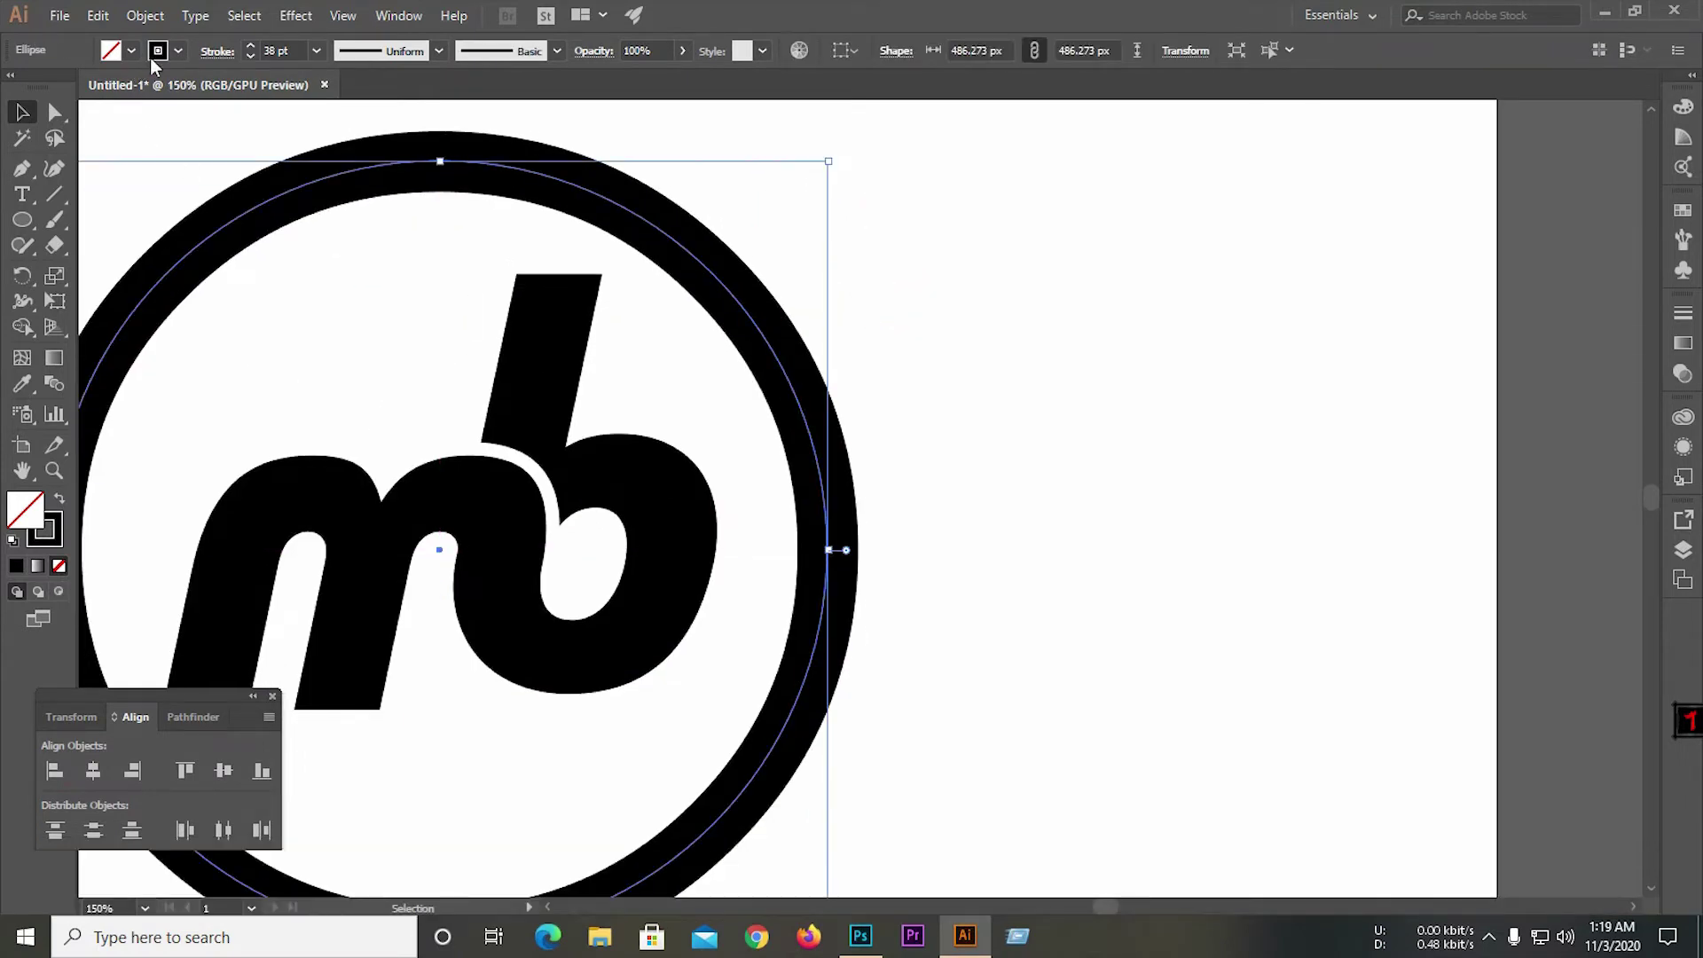
{"action": "left_click", "coordinate": [253, 46]}
{"action": "left_click", "coordinate": [253, 46]}
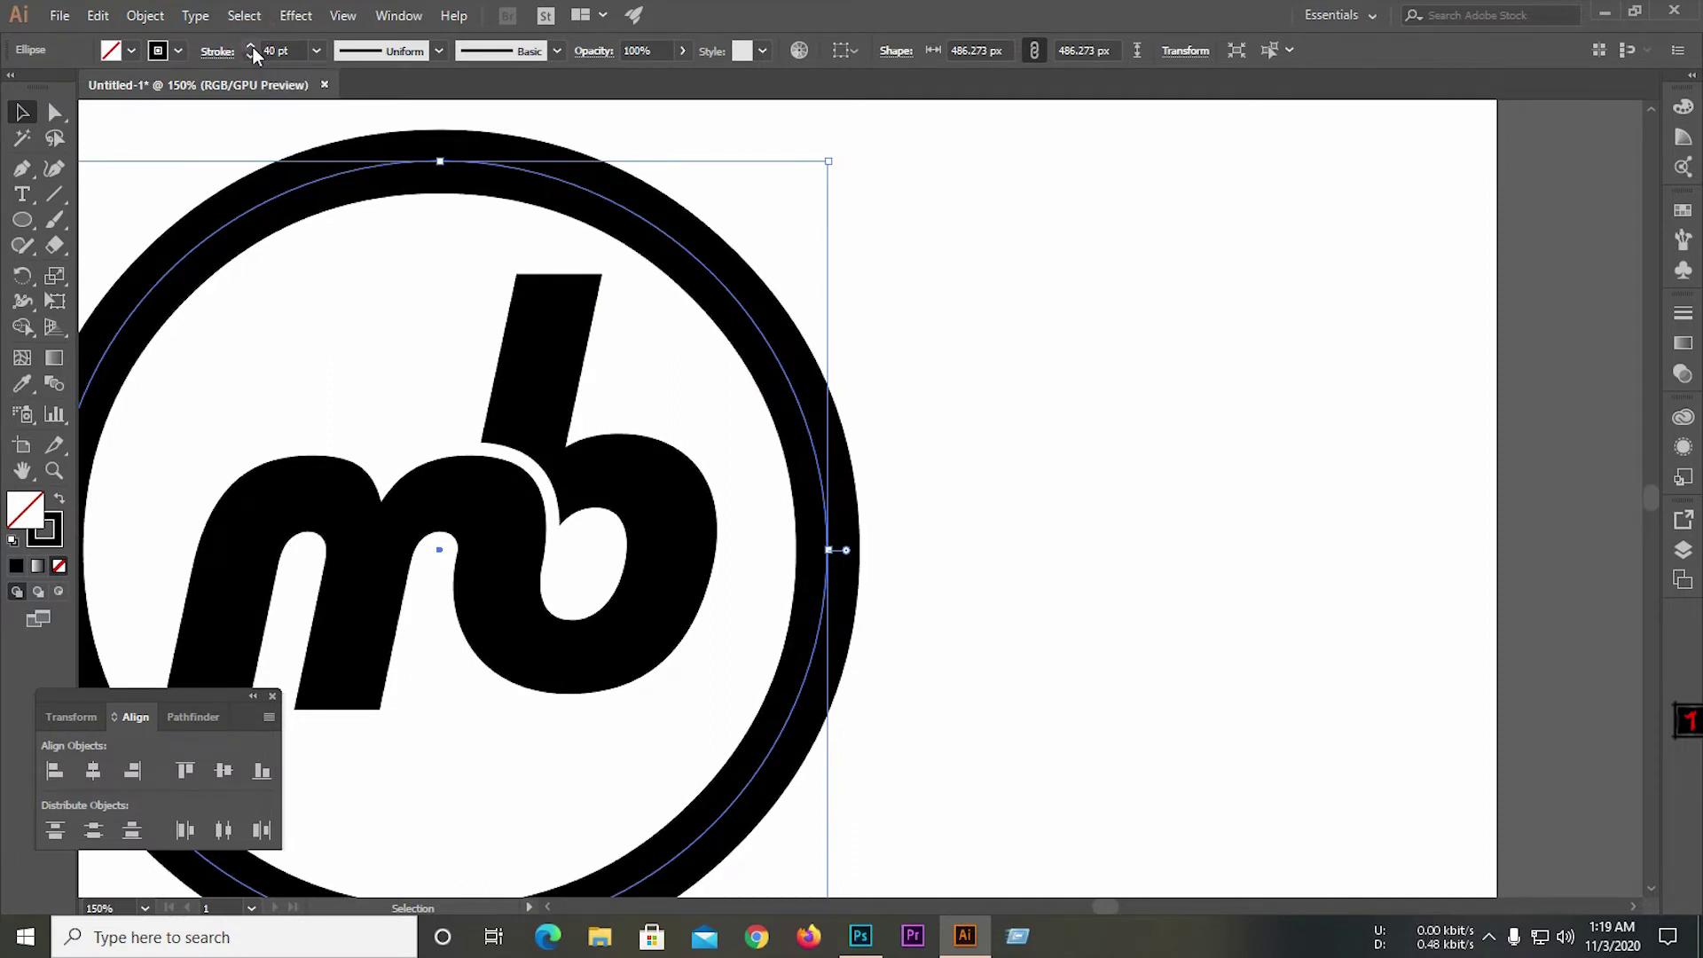
{"action": "left_click", "coordinate": [253, 46]}
{"action": "left_click", "coordinate": [965, 244]}
Expand the circle's stroke into a filled ring shape.
{"action": "left_click", "coordinate": [532, 202]}
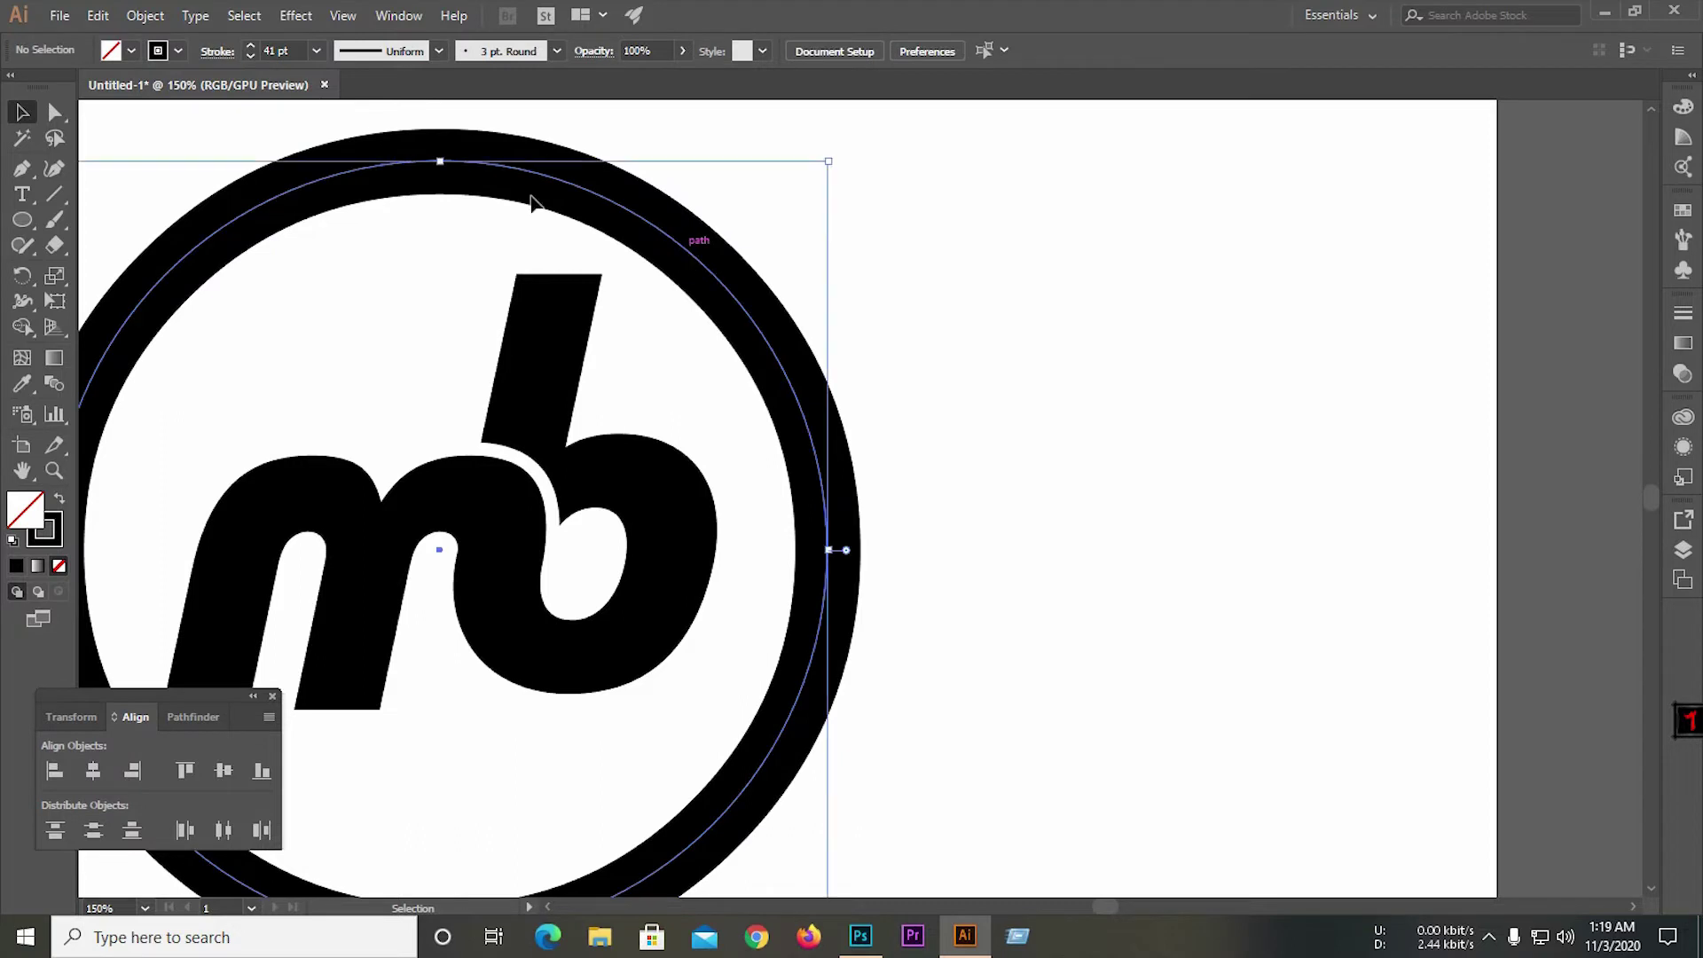
{"action": "left_click", "coordinate": [146, 15]}
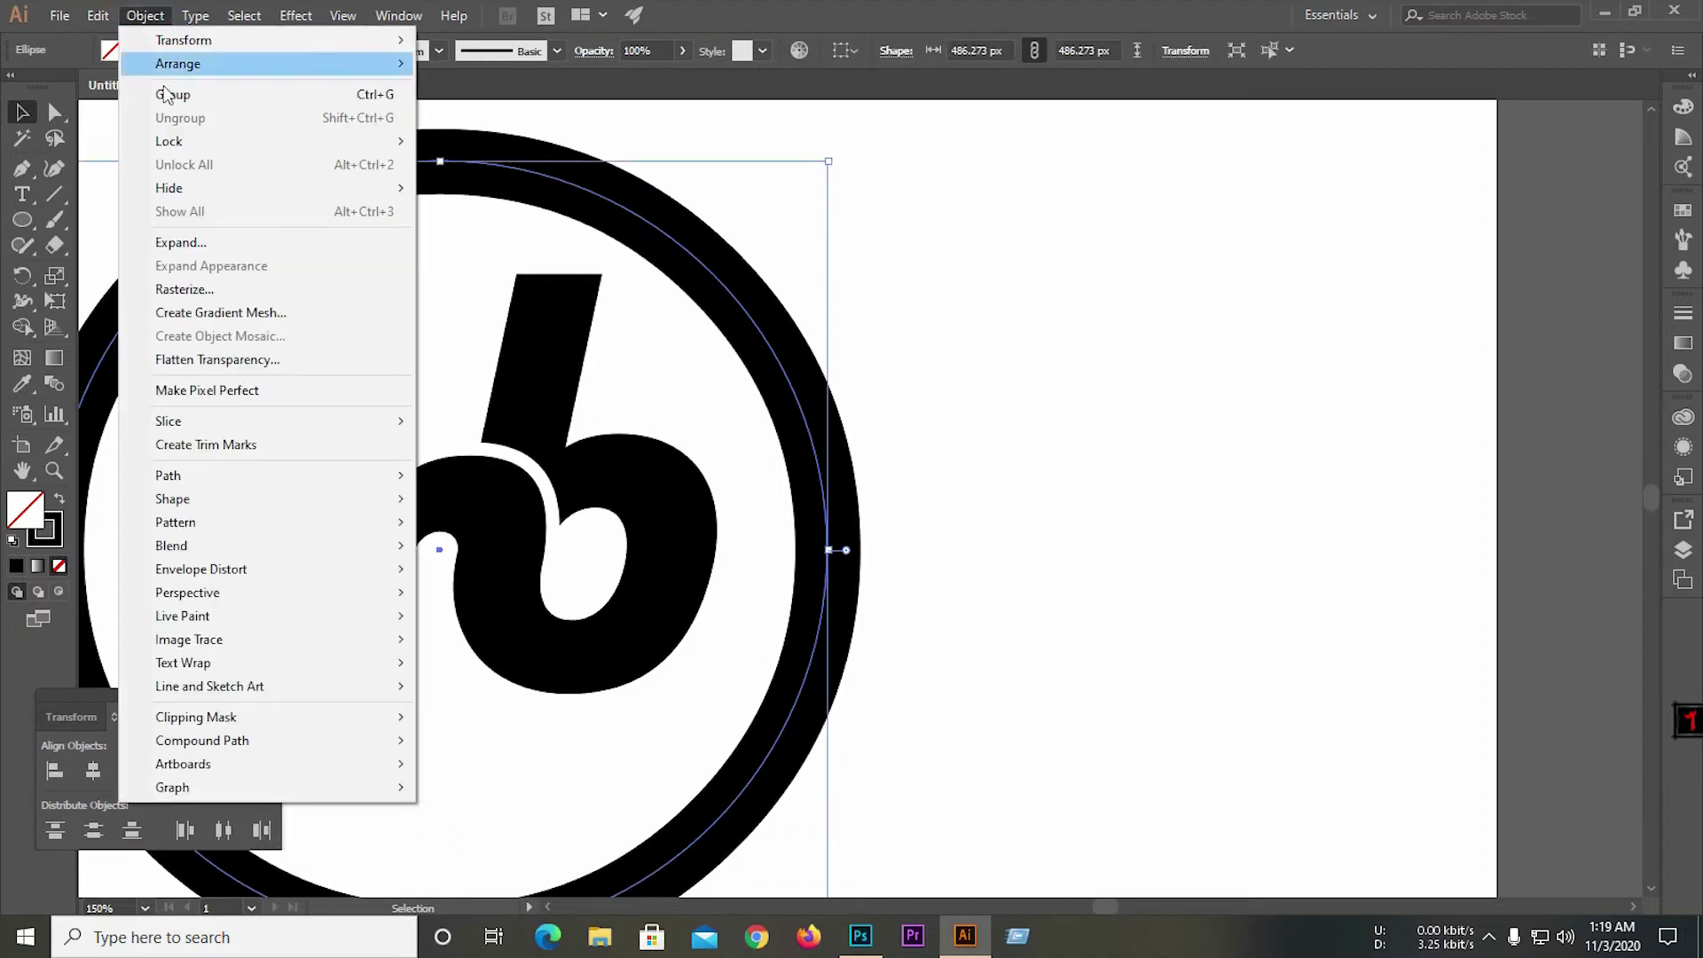
{"action": "left_click", "coordinate": [181, 246]}
{"action": "left_click", "coordinate": [801, 586]}
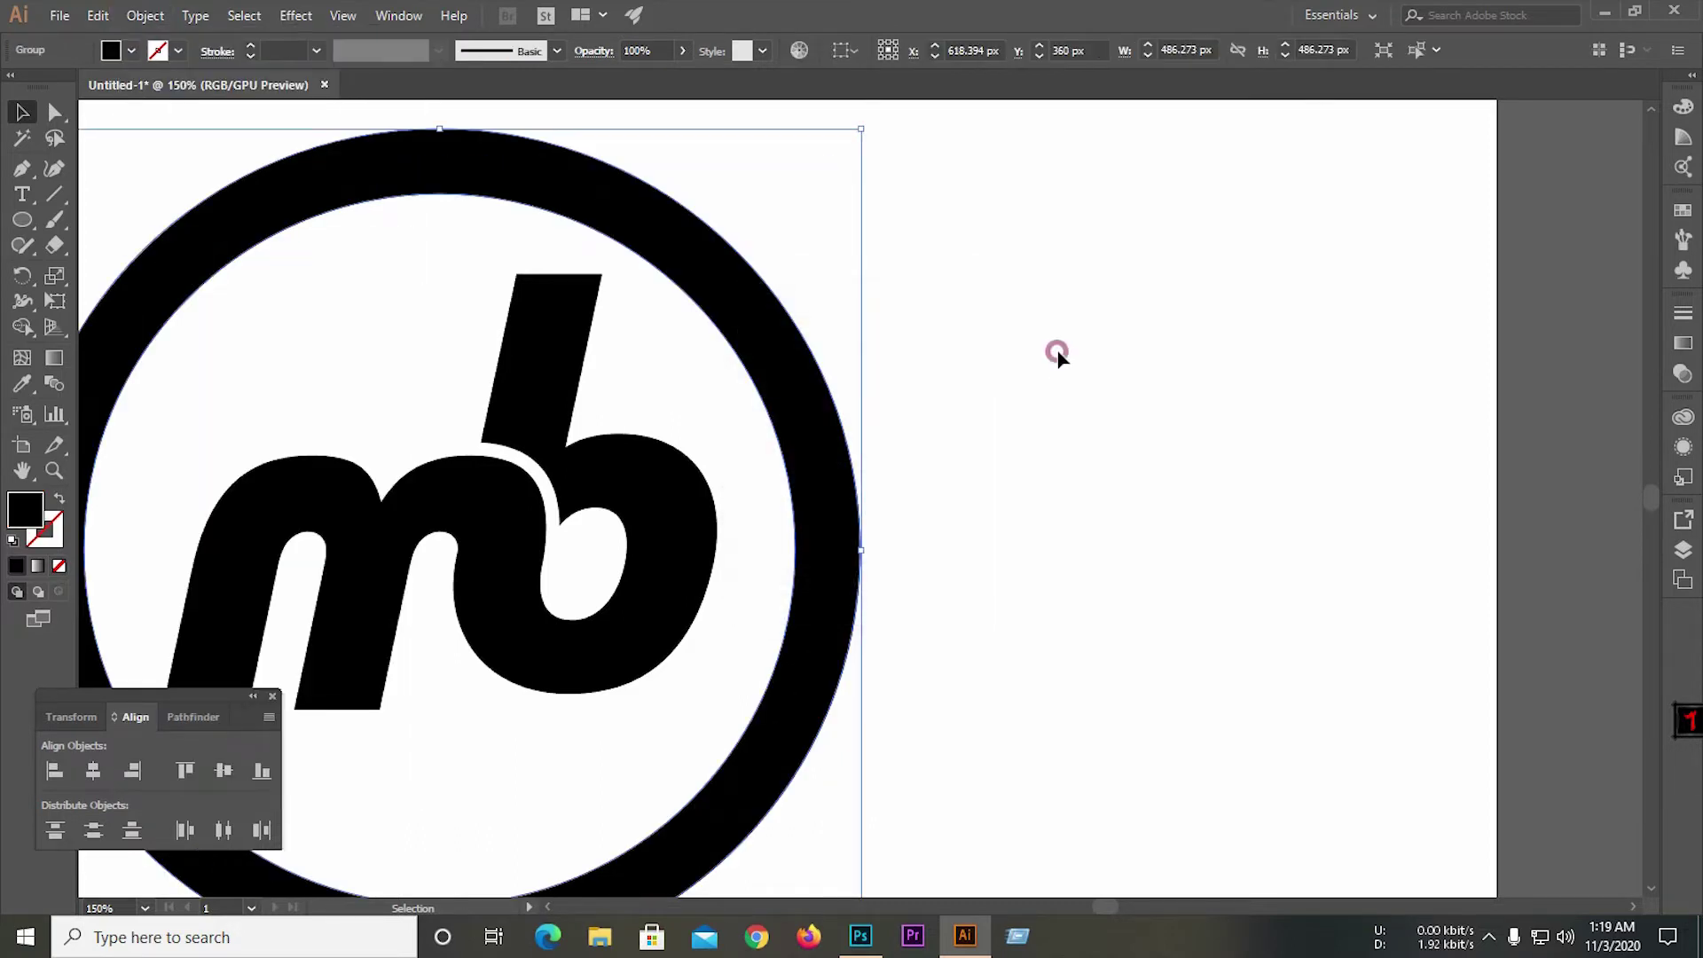
{"action": "left_click", "coordinate": [1021, 355]}
Move the two bottom anchor points of the m's first leg down along its slant, extending the leg past the ring.
{"action": "scroll", "coordinate": [976, 359], "scroll_direction": "down", "scroll_amount": 2}
{"action": "left_click", "coordinate": [54, 111]}
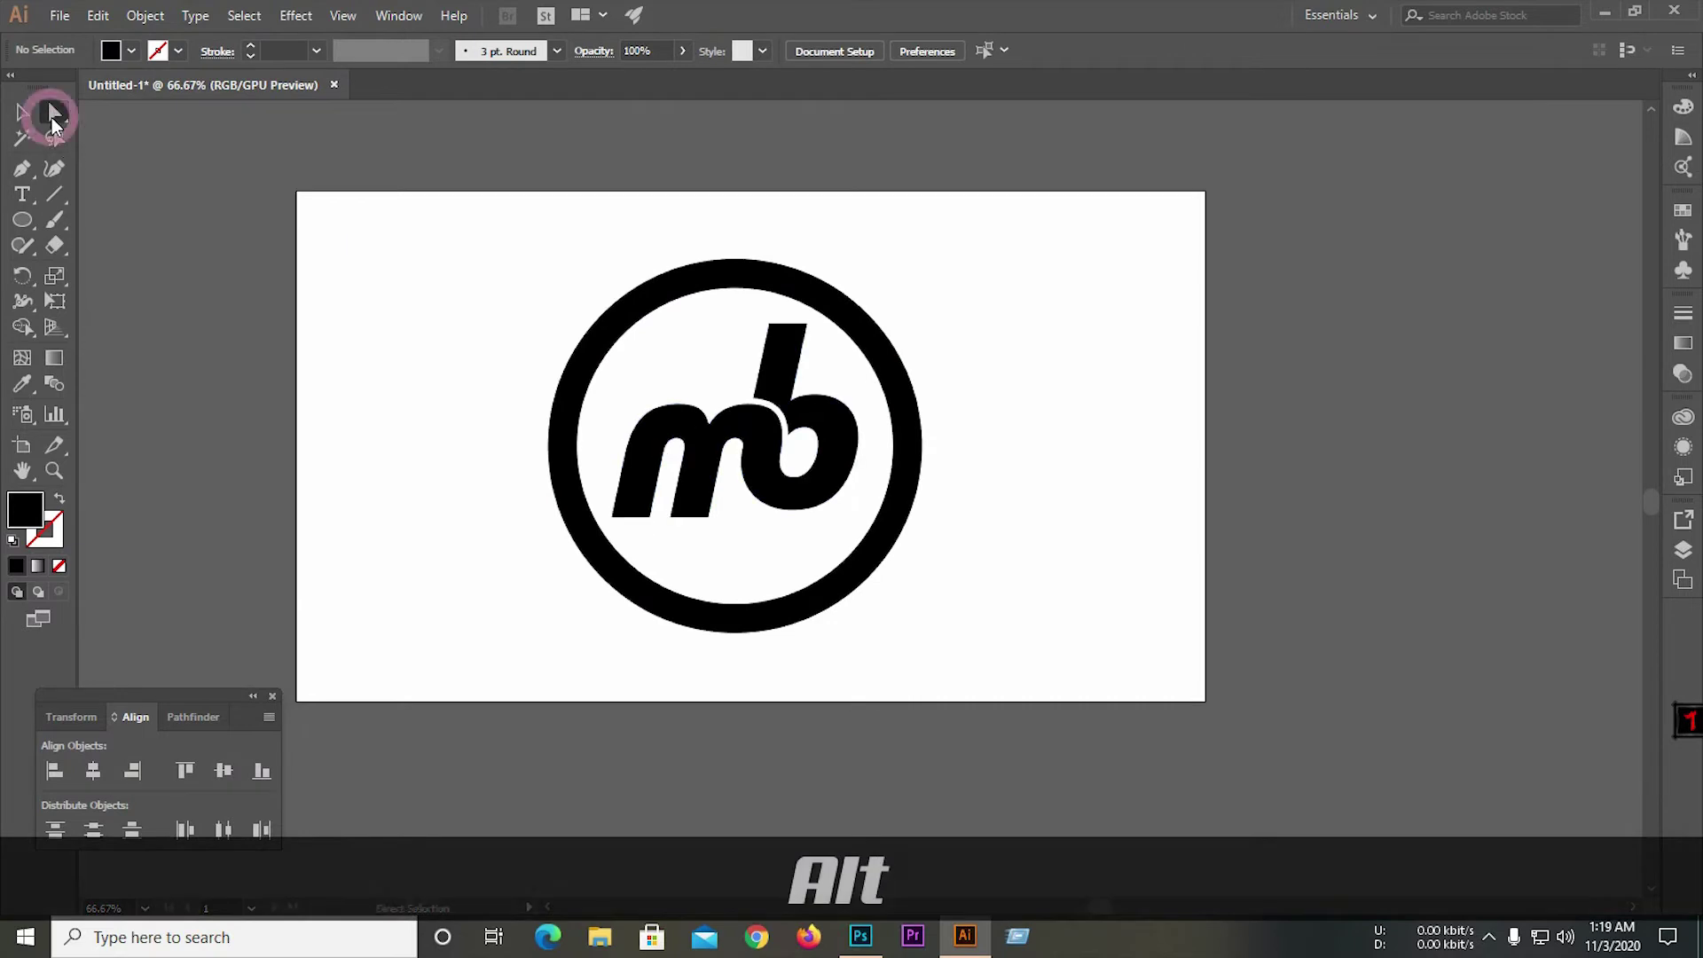
{"action": "scroll", "coordinate": [668, 598], "scroll_direction": "up", "scroll_amount": 2}
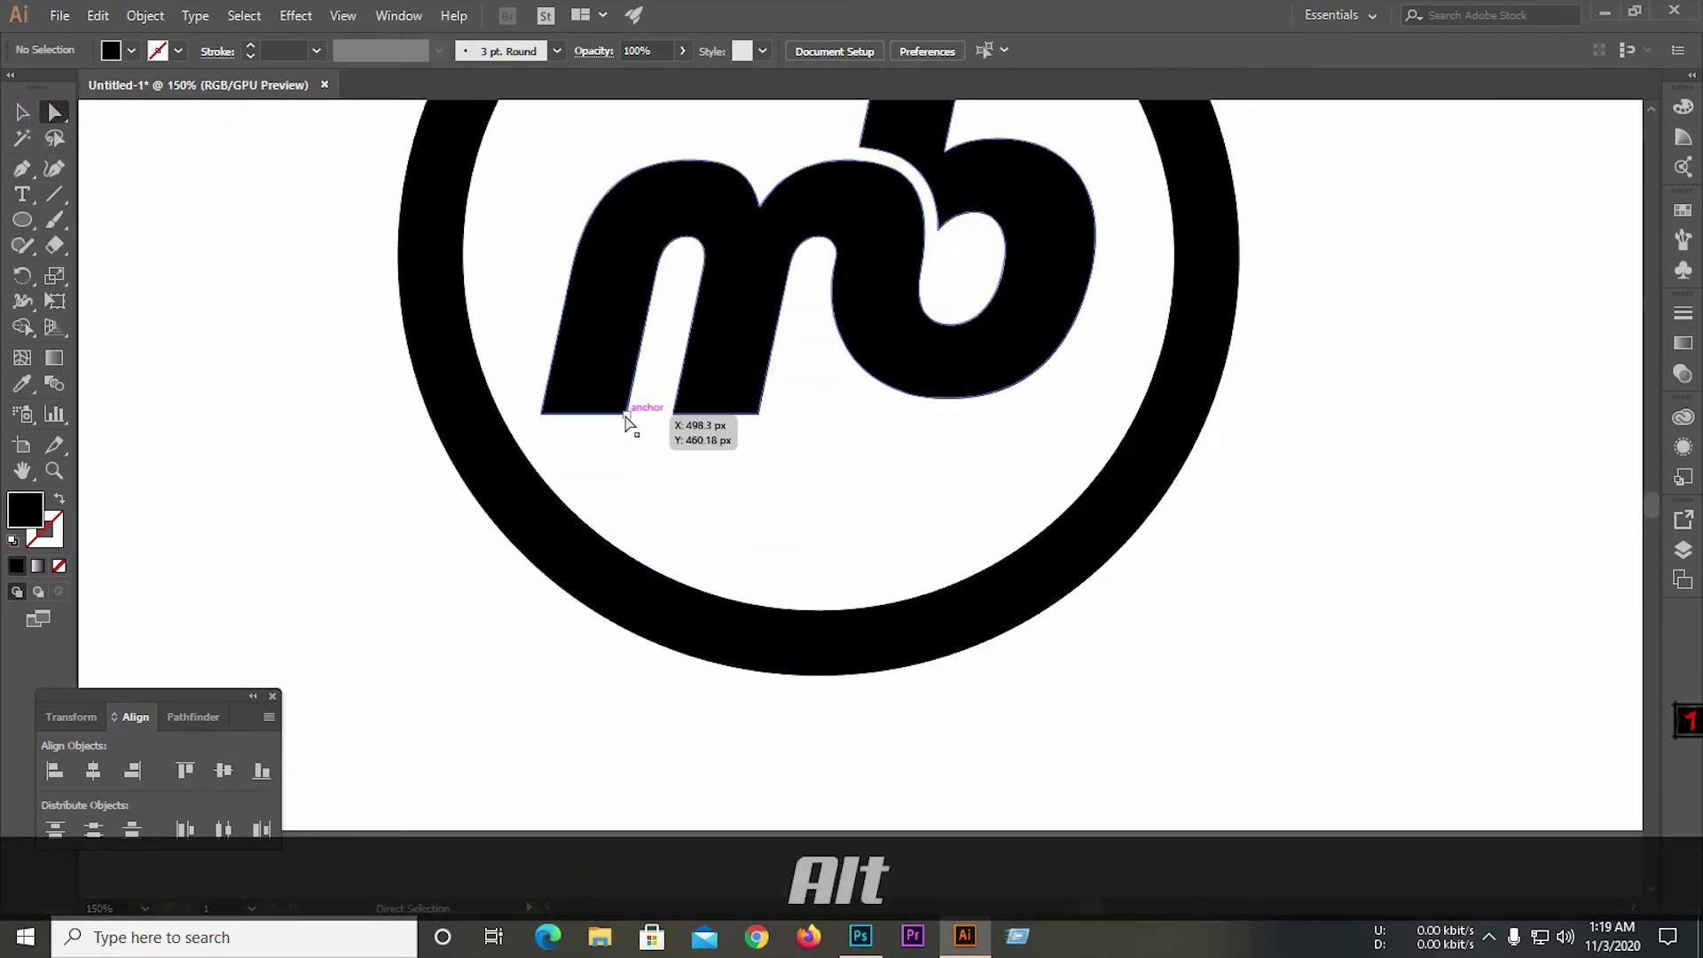
{"action": "left_click_drag", "start_coordinate": [628, 417], "coordinate": [569, 691]}
{"action": "left_click_drag", "start_coordinate": [543, 424], "coordinate": [495, 643]}
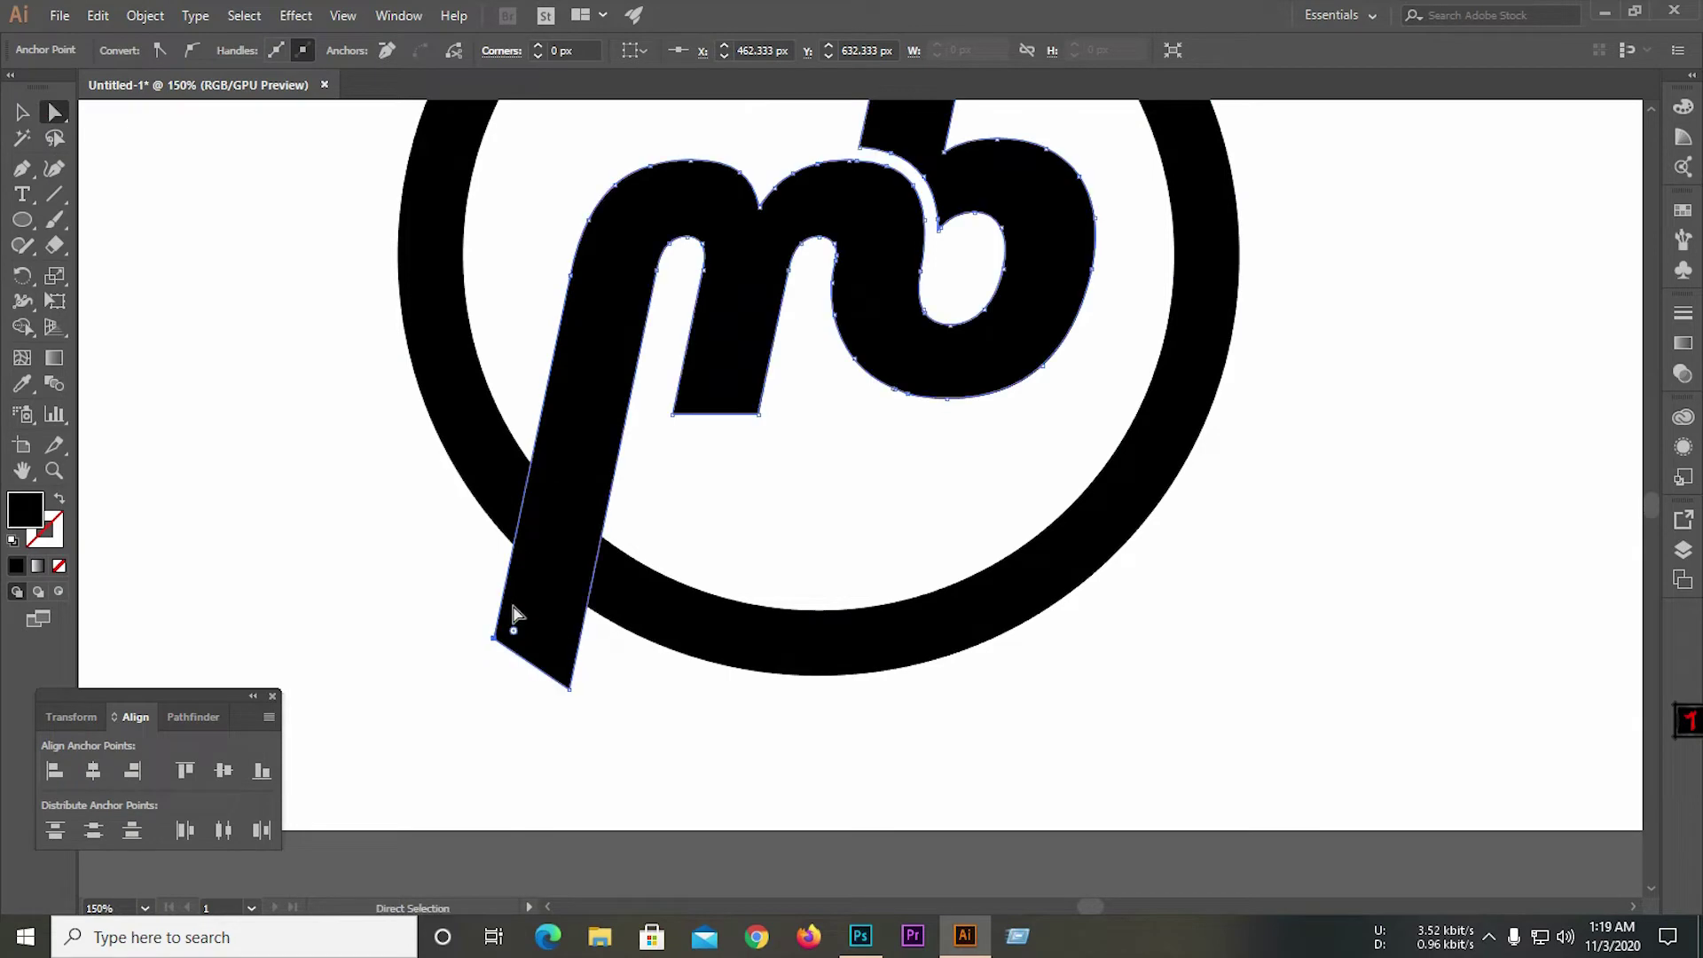
Move the two top anchor points of the b's stem up along its slant, extending the stem past the ring.
{"action": "scroll", "coordinate": [490, 603], "scroll_direction": "down", "scroll_amount": 2}
{"action": "scroll", "coordinate": [677, 361], "scroll_direction": "up", "scroll_amount": 1}
{"action": "key", "text": "alt"}
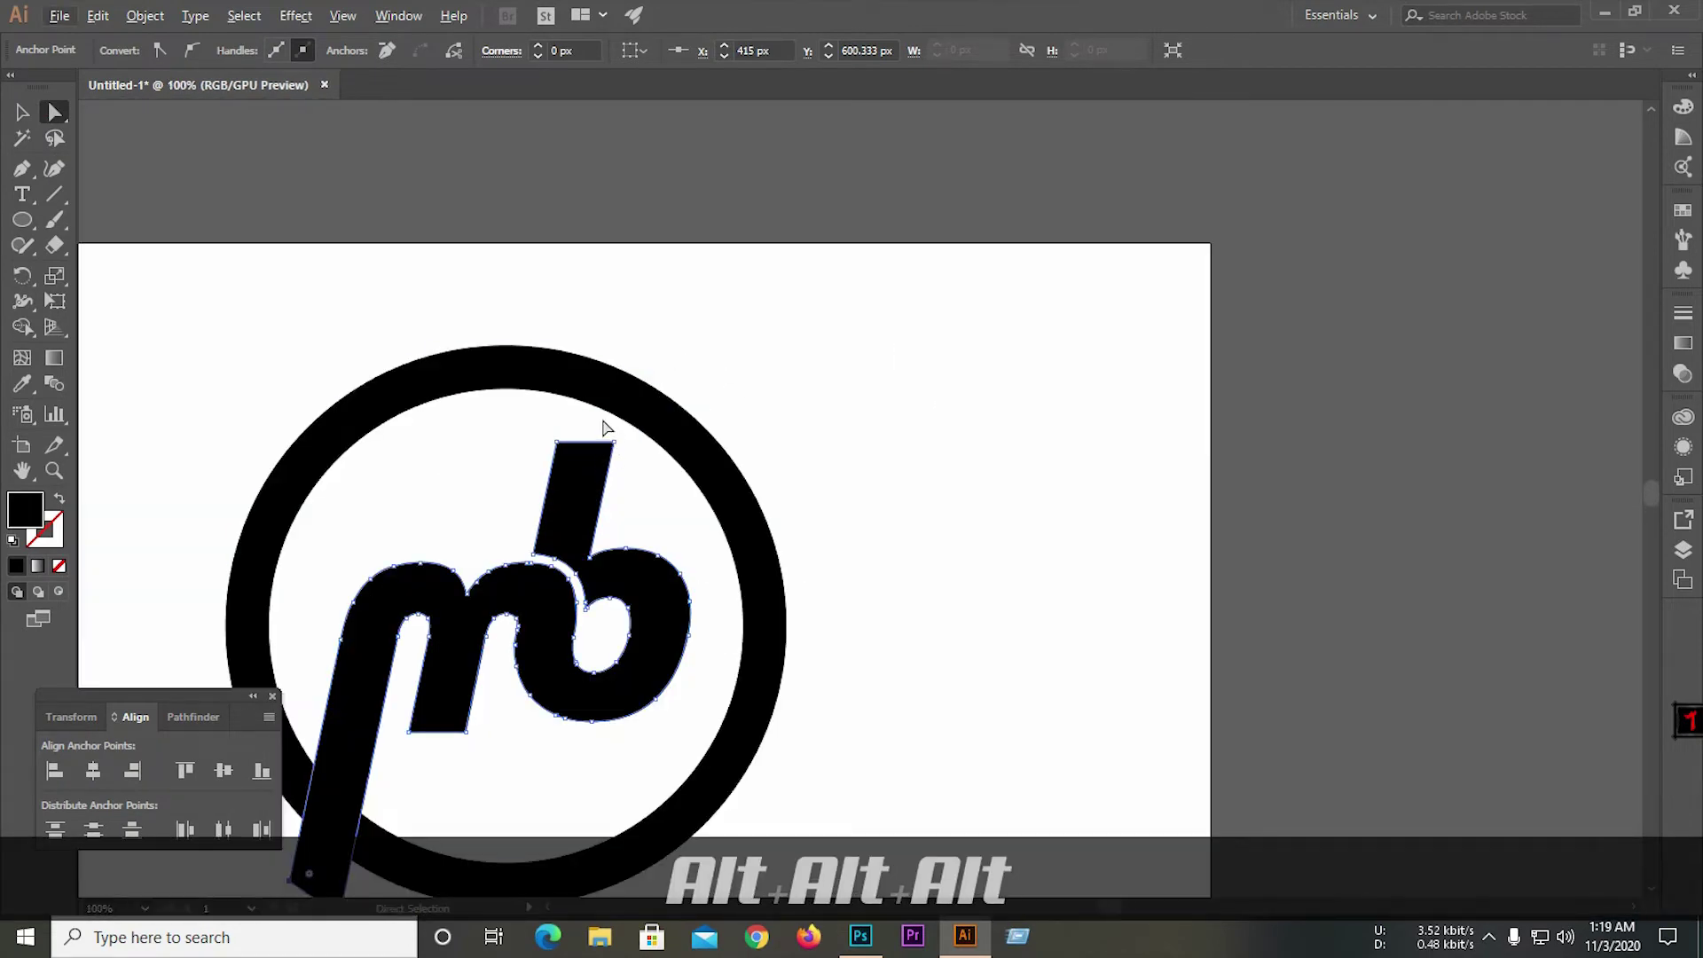
{"action": "scroll", "coordinate": [628, 448], "scroll_direction": "up", "scroll_amount": 2}
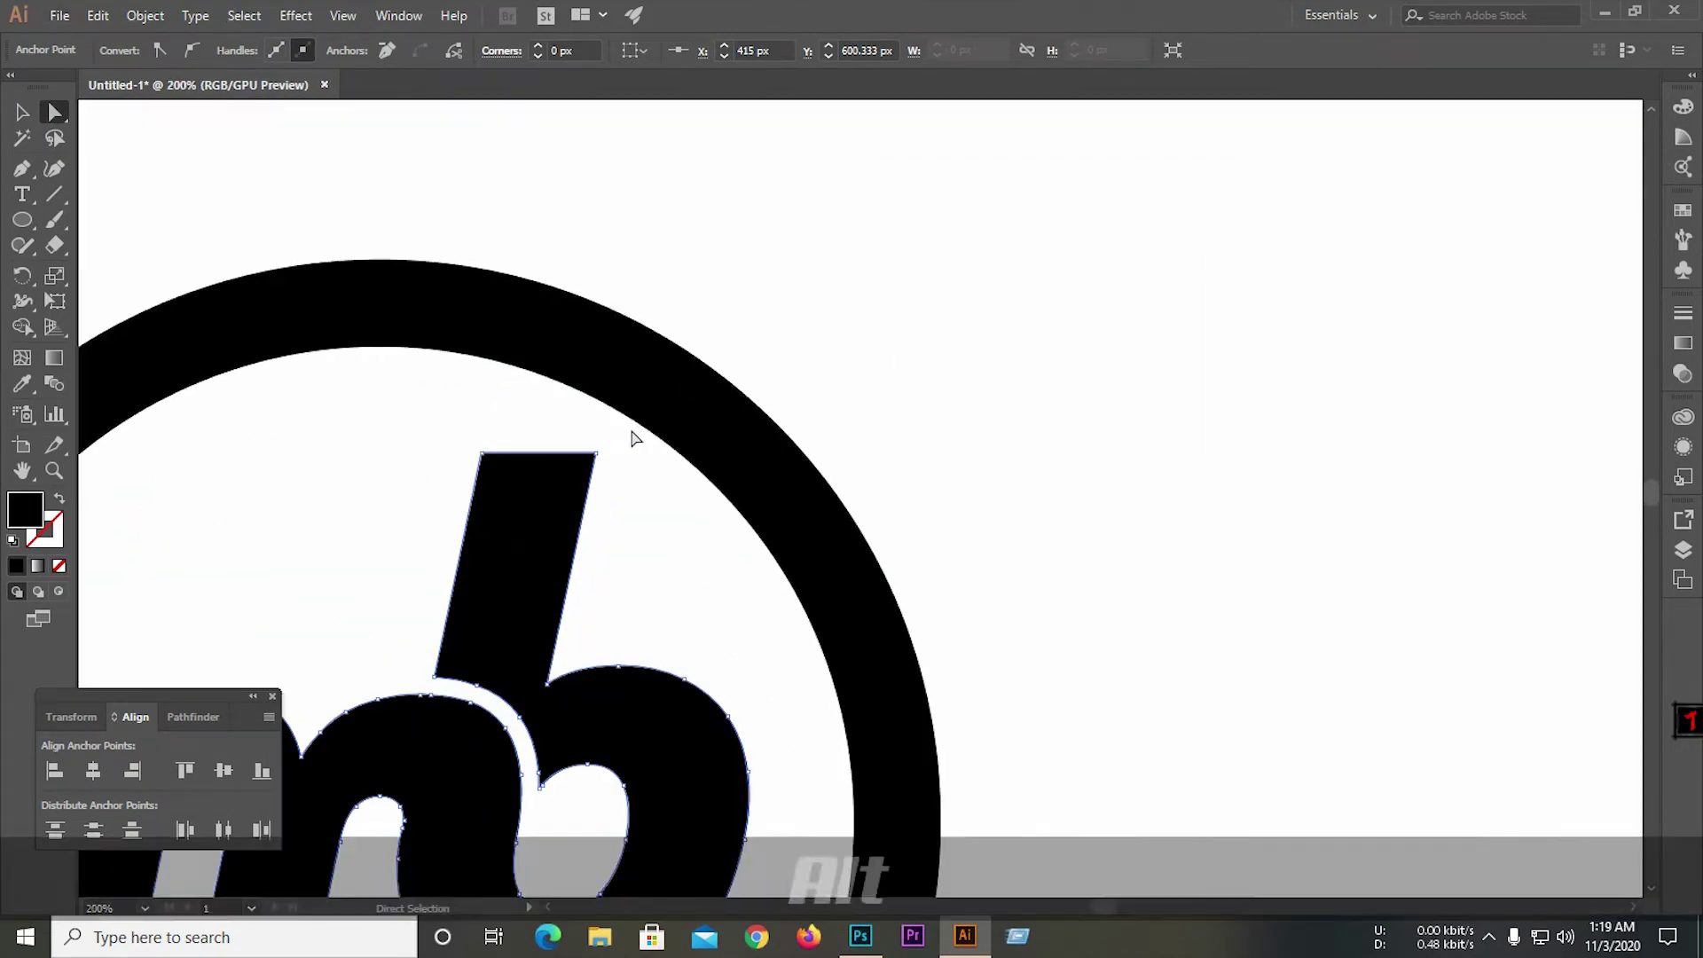
{"action": "left_click_drag", "start_coordinate": [620, 405], "coordinate": [663, 130]}
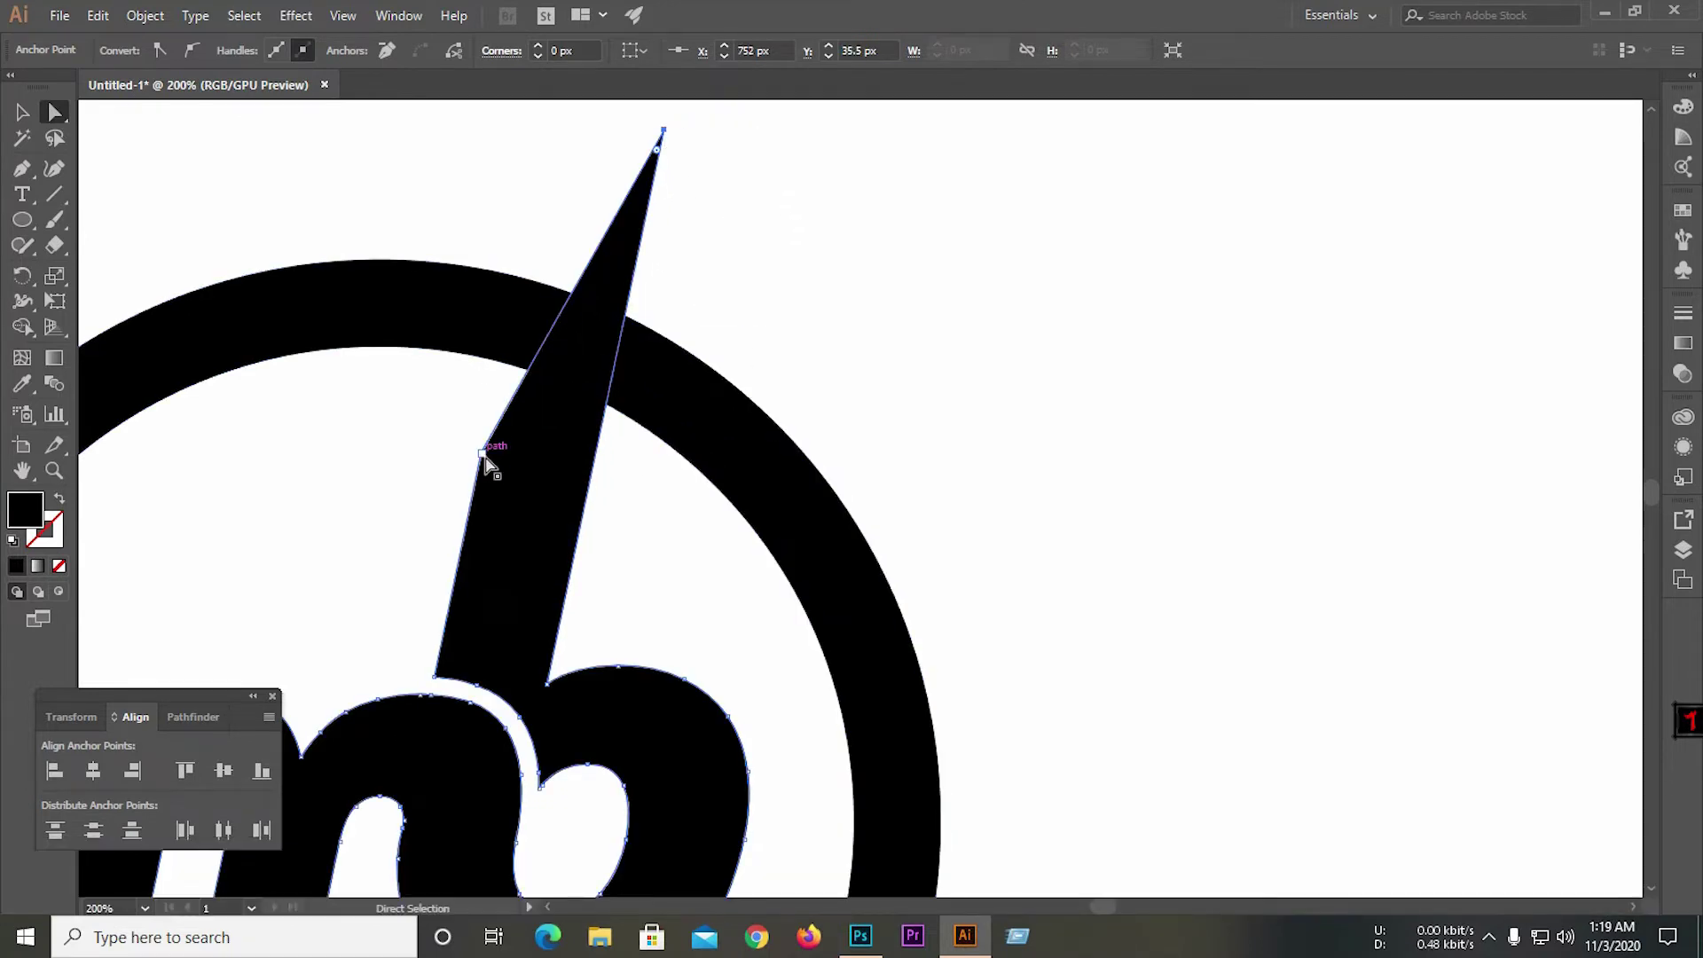
{"action": "left_click_drag", "start_coordinate": [484, 455], "coordinate": [547, 142]}
{"action": "left_click", "coordinate": [754, 236]}
{"action": "scroll", "coordinate": [703, 274], "scroll_direction": "down", "scroll_amount": 4}
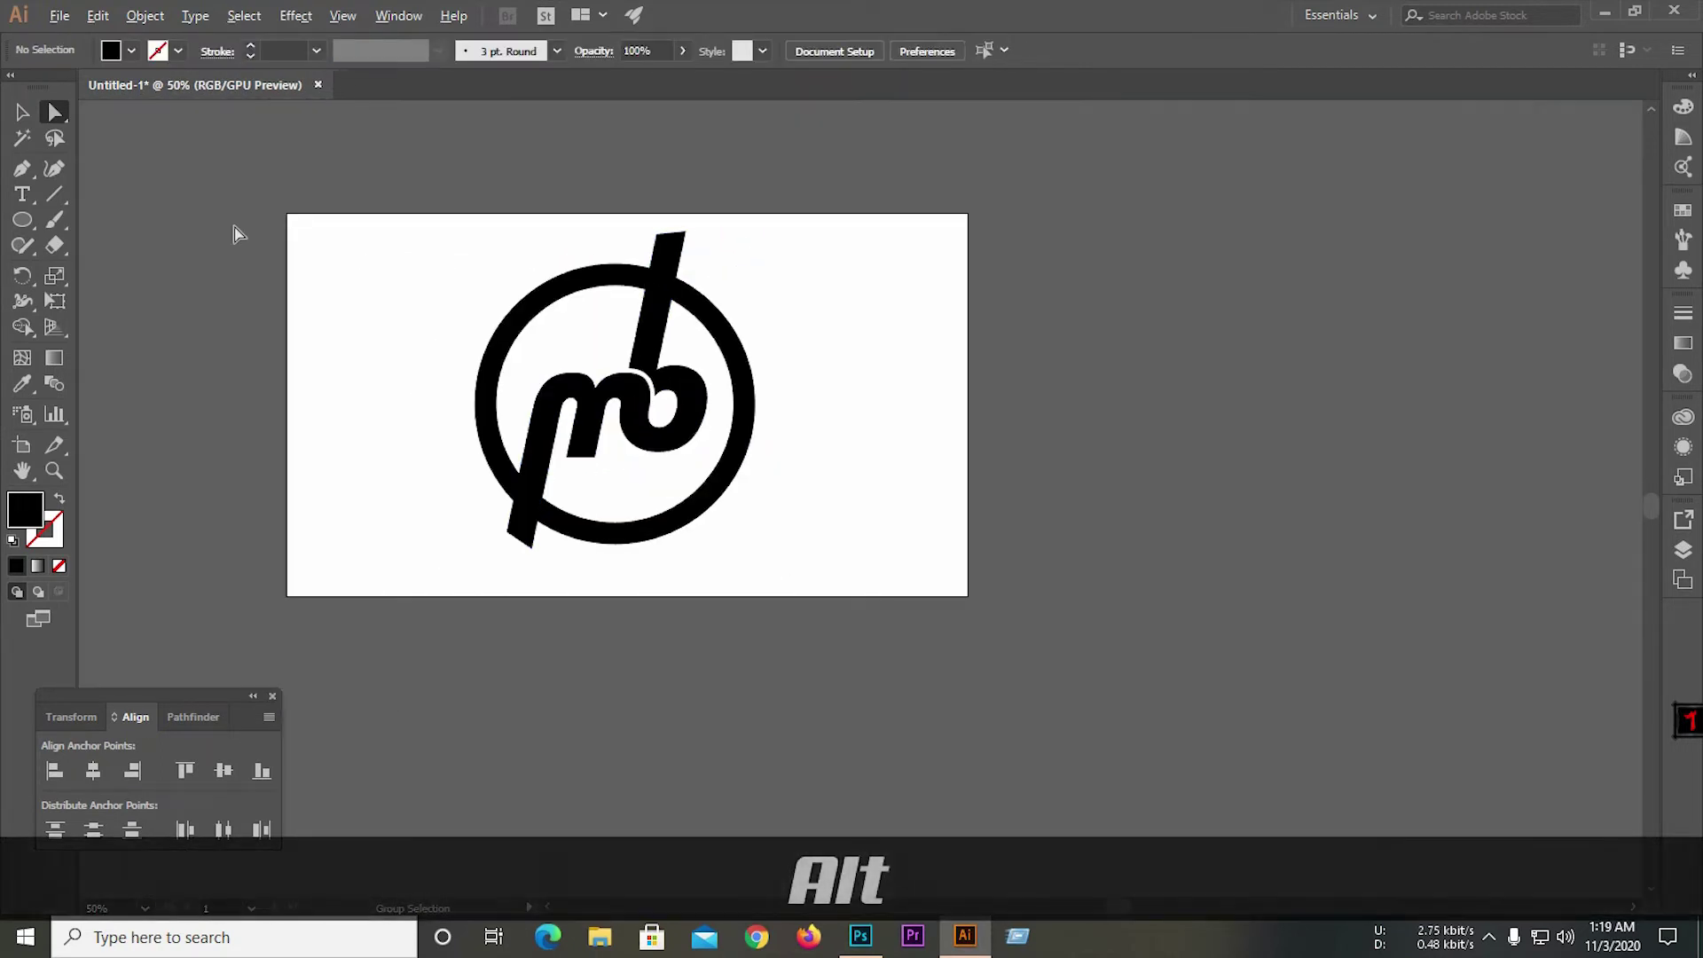
Divide the overlapping letters and ring with Pathfinder, and ungroup the resulting pieces.
{"action": "left_click", "coordinate": [22, 112]}
{"action": "scroll", "coordinate": [577, 342], "scroll_direction": "up", "scroll_amount": 2}
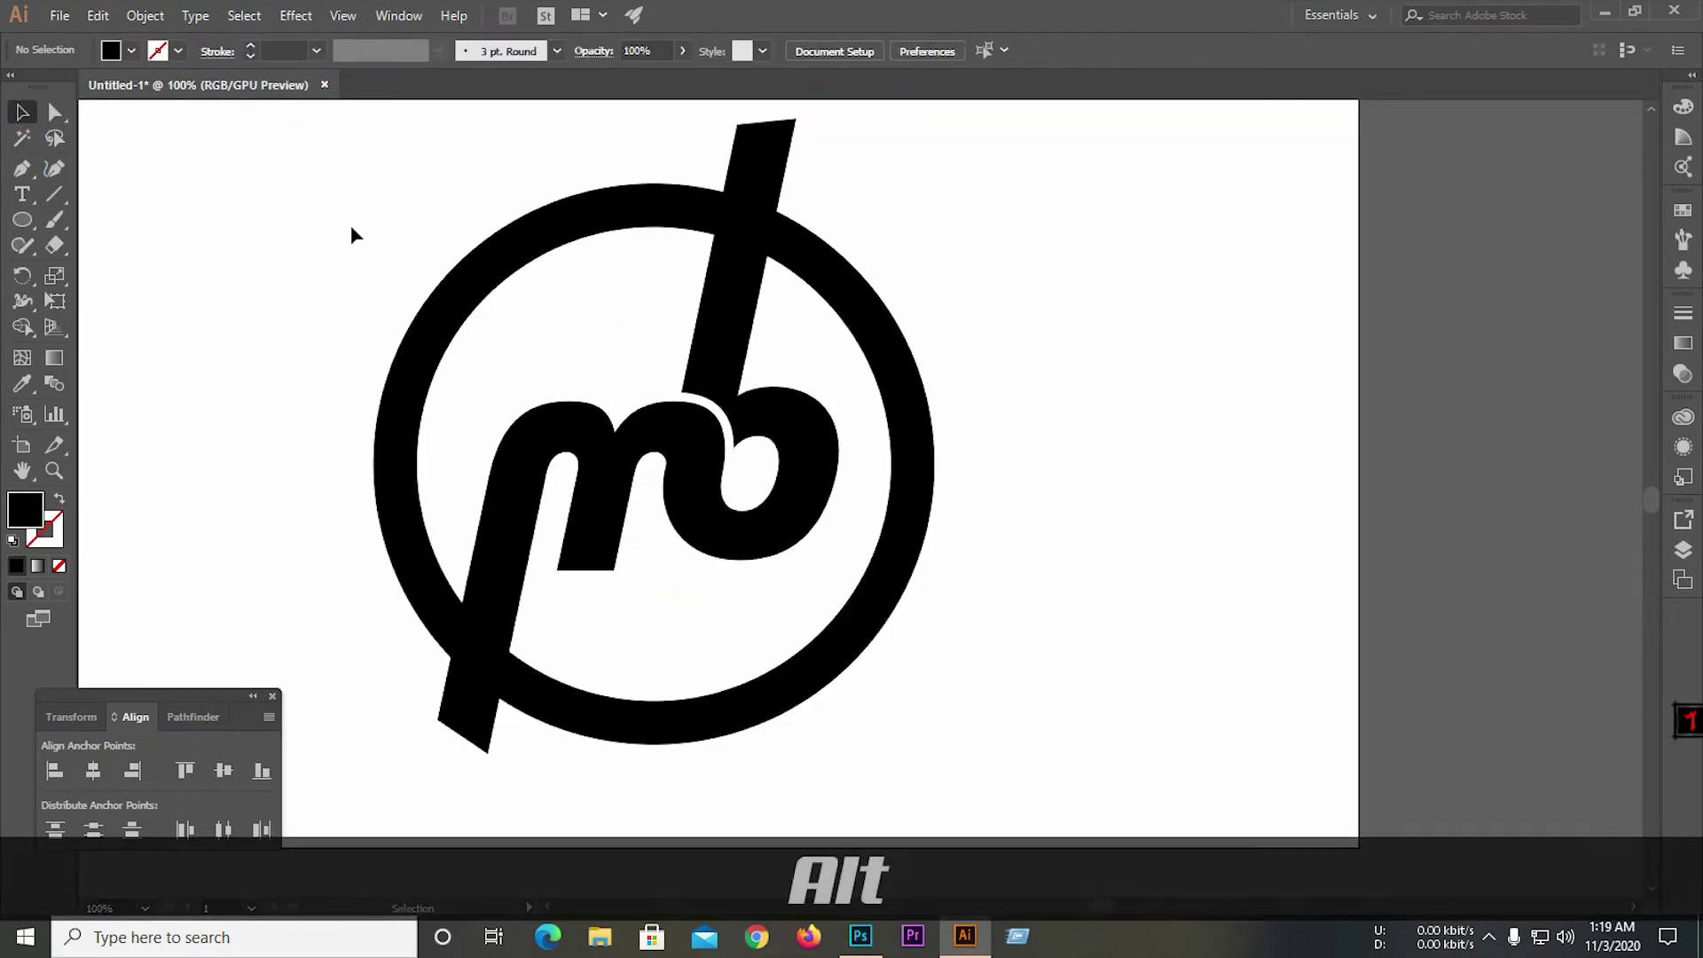
{"action": "left_click_drag", "start_coordinate": [397, 232], "coordinate": [1049, 466]}
{"action": "left_click", "coordinate": [1123, 379]}
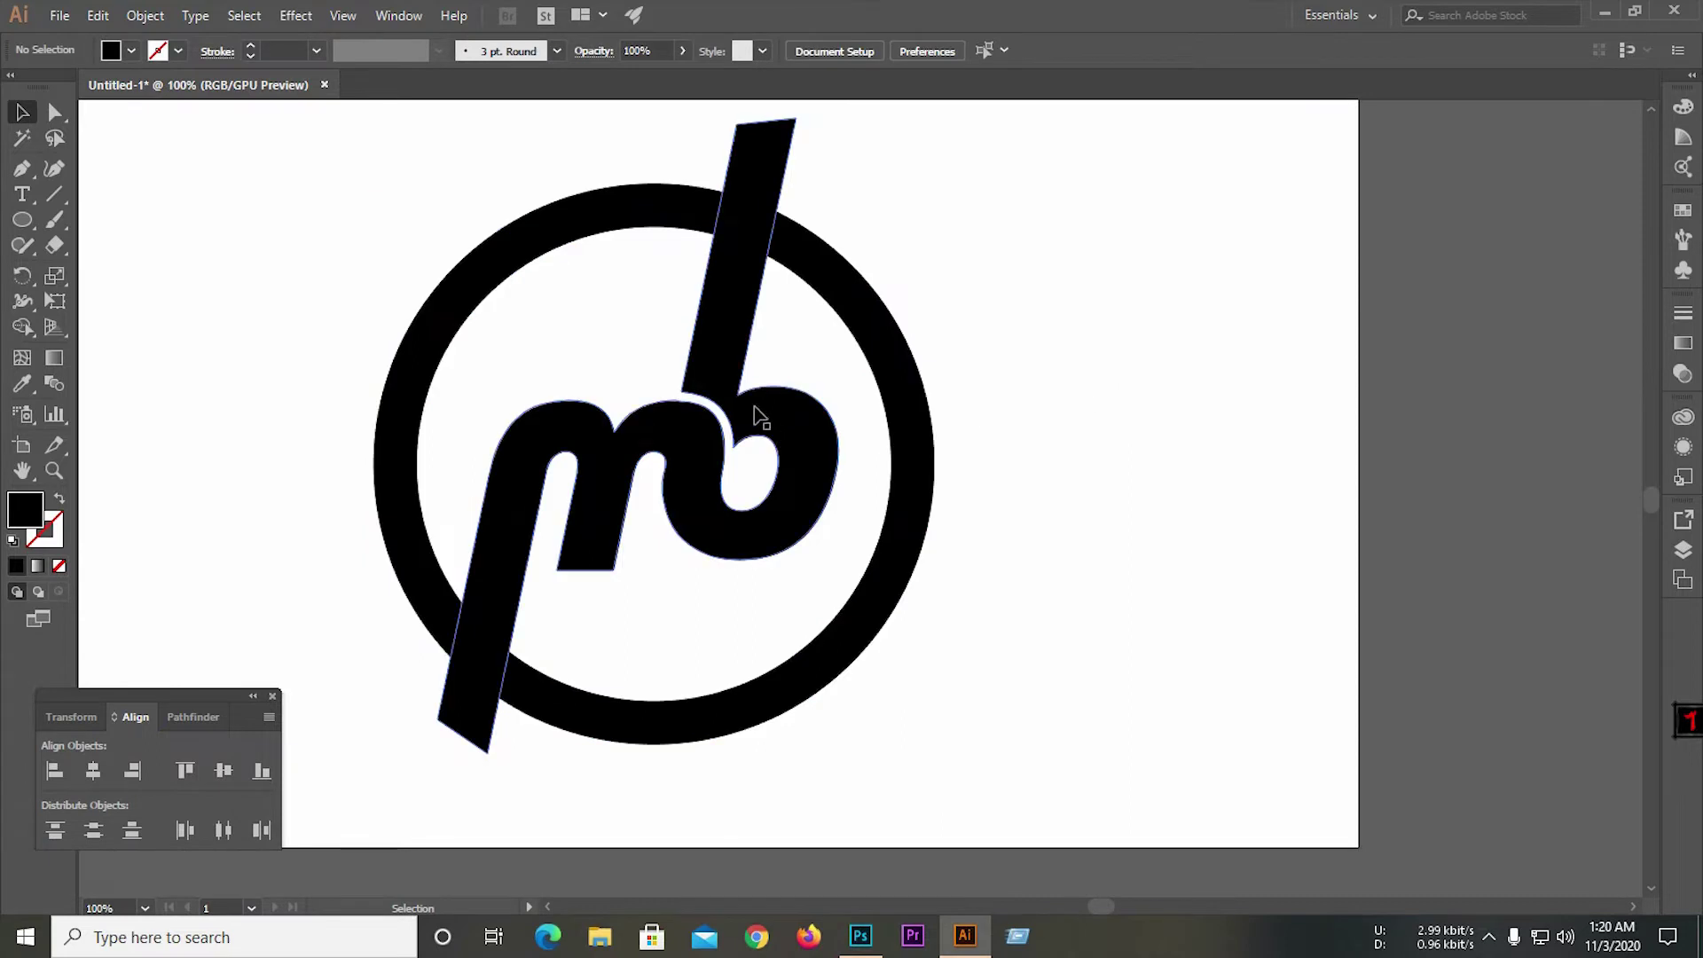
{"action": "left_click", "coordinate": [698, 410]}
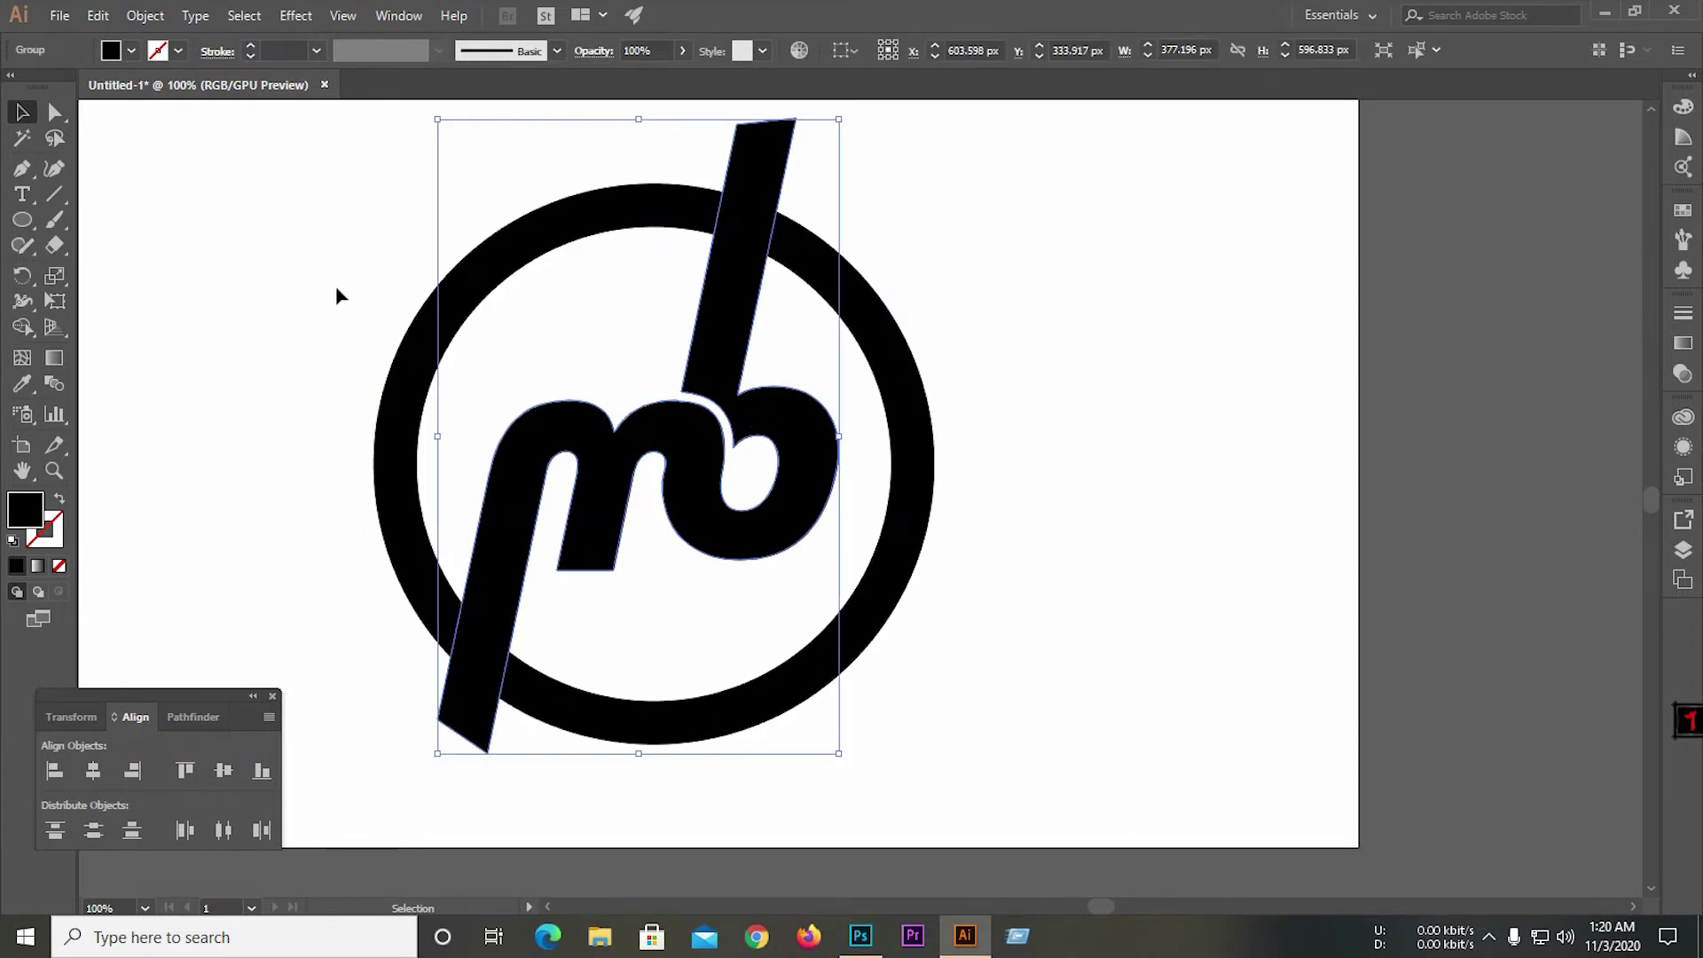
{"action": "left_click_drag", "start_coordinate": [305, 258], "coordinate": [1149, 730]}
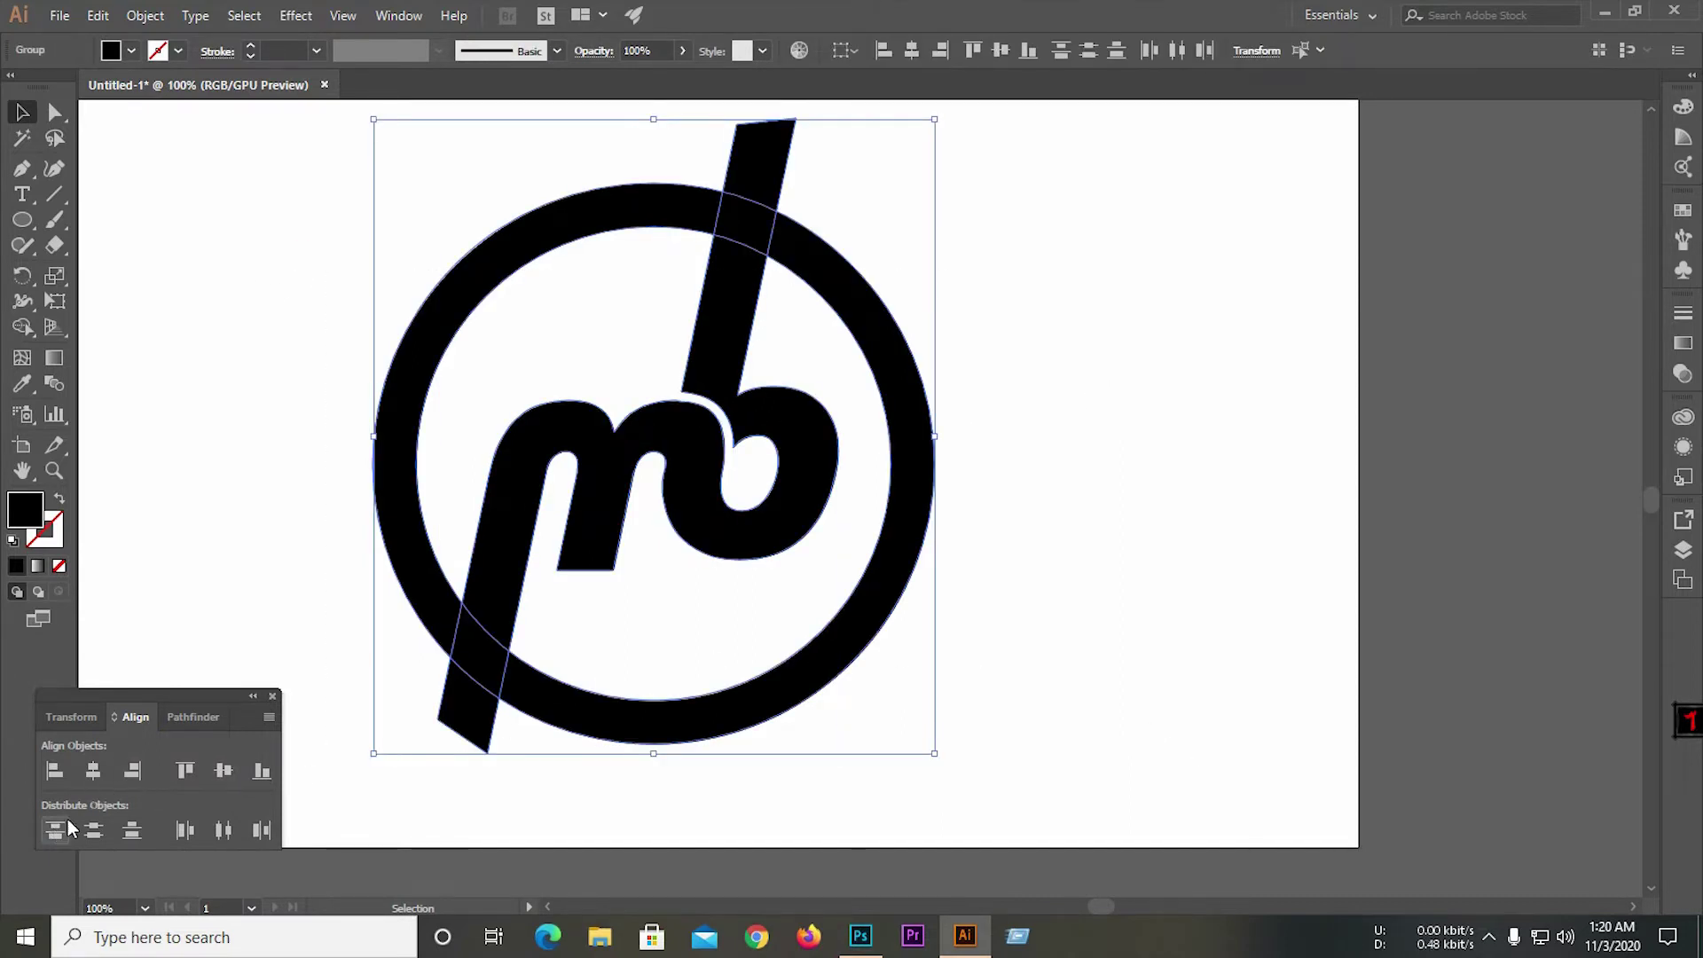
{"action": "left_click", "coordinate": [191, 720]}
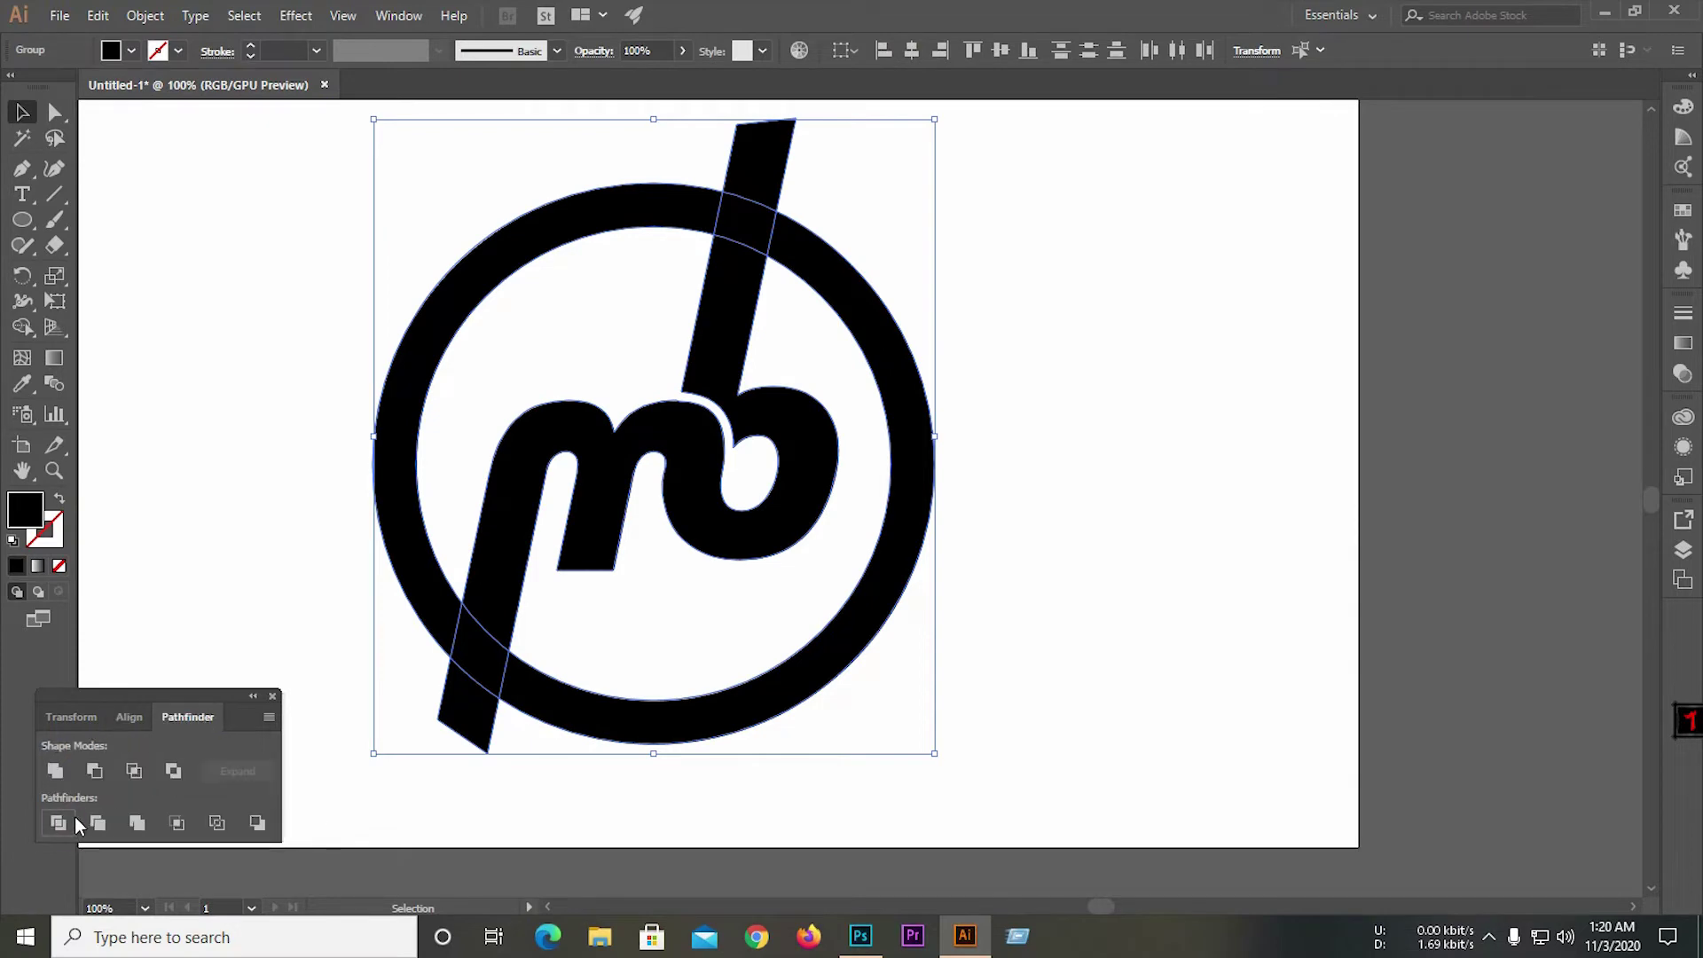
{"action": "left_click", "coordinate": [57, 823]}
{"action": "right_click", "coordinate": [660, 444]}
{"action": "left_click", "coordinate": [706, 595]}
{"action": "left_click", "coordinate": [986, 555]}
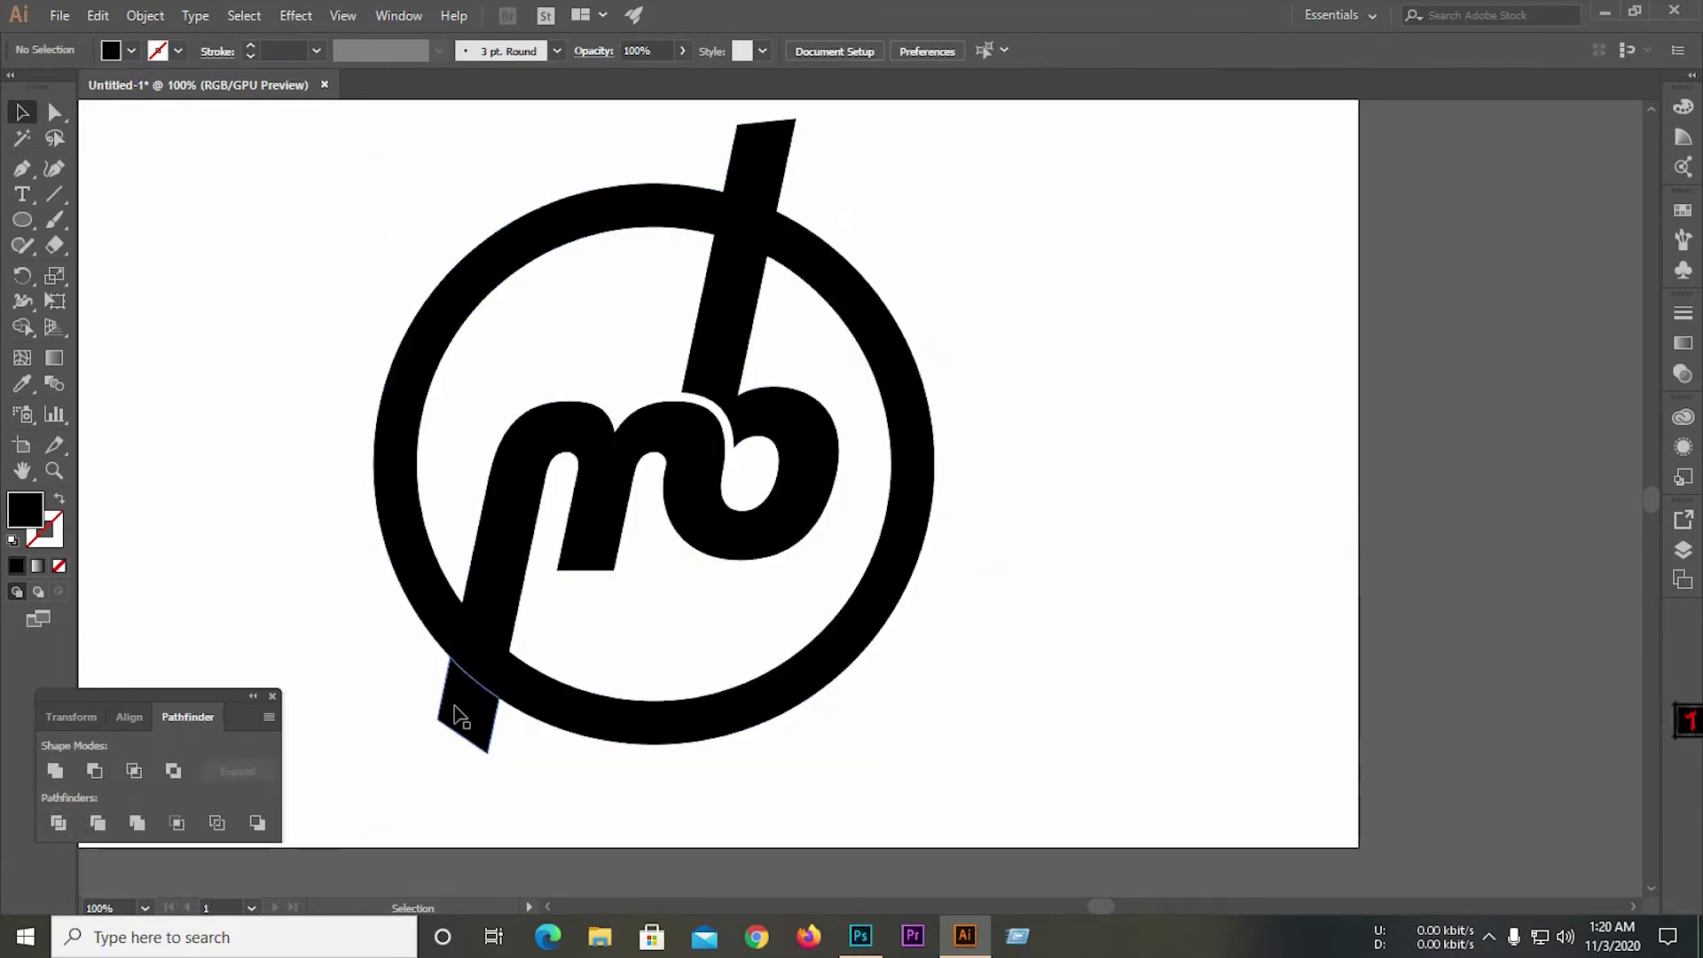
Delete the end pieces of the m's leg and the b's stem that stick out beyond the ring.
{"action": "left_click", "coordinate": [454, 708]}
{"action": "key", "text": "BackSpace"}
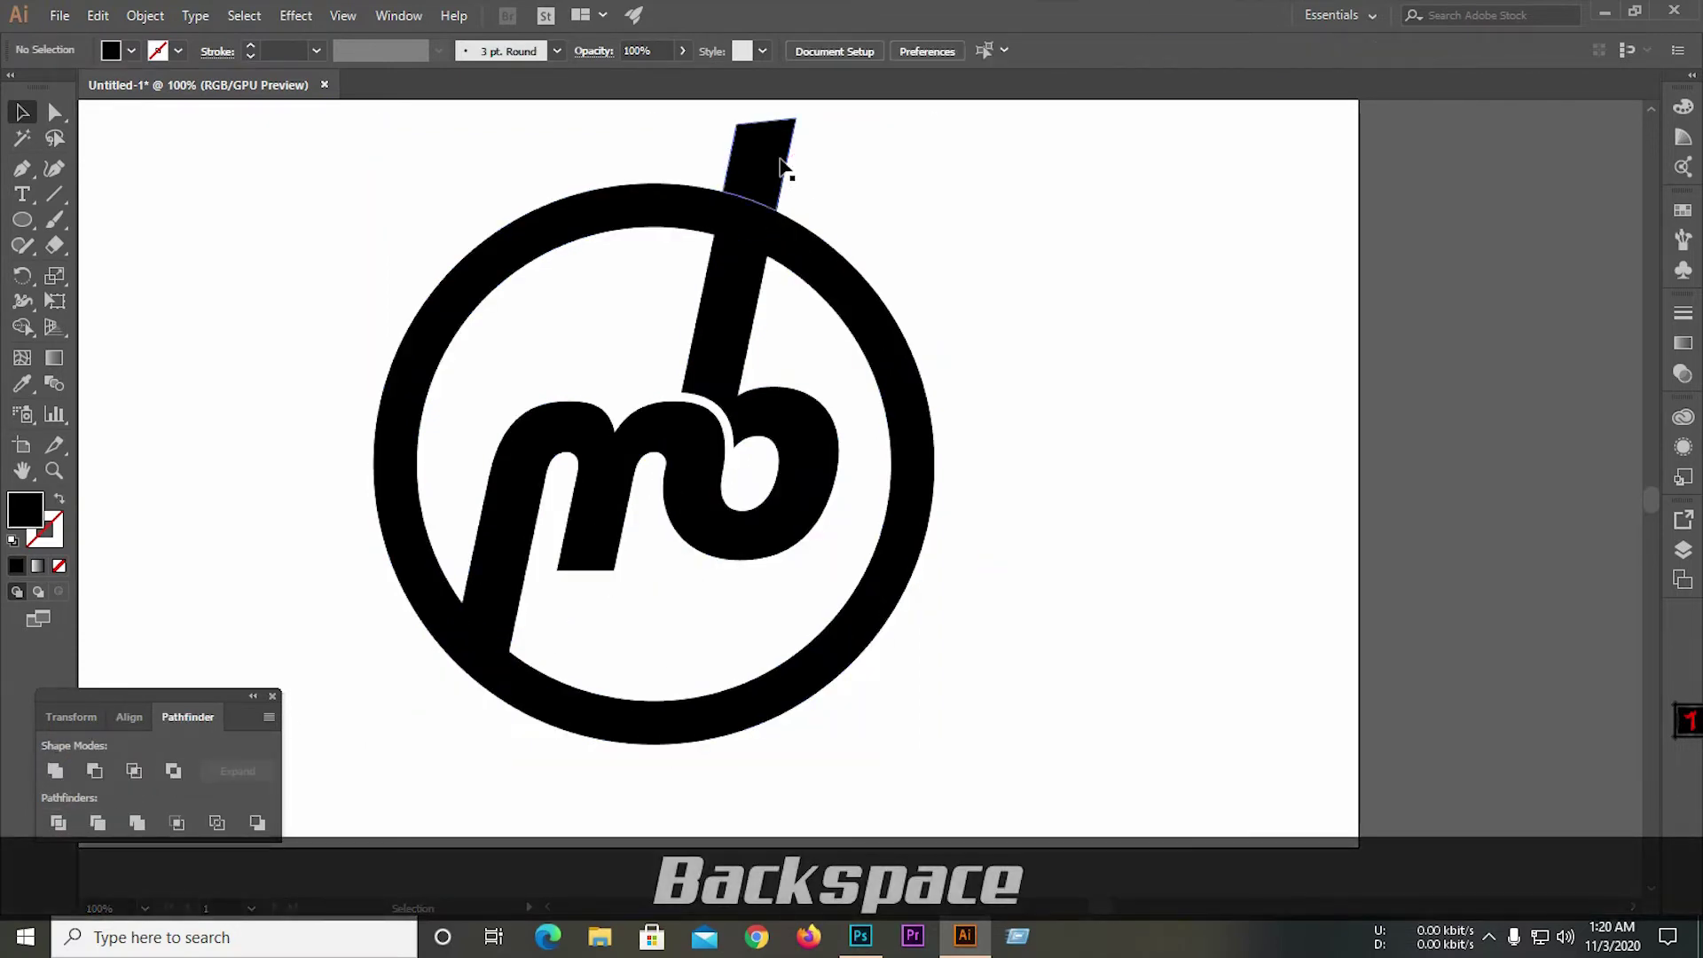
{"action": "left_click", "coordinate": [780, 163]}
{"action": "key", "text": "BackSpace"}
Offset the paths of the two pieces where the letters cross the ring by 16 px, with preview on.
{"action": "left_click", "coordinate": [728, 227]}
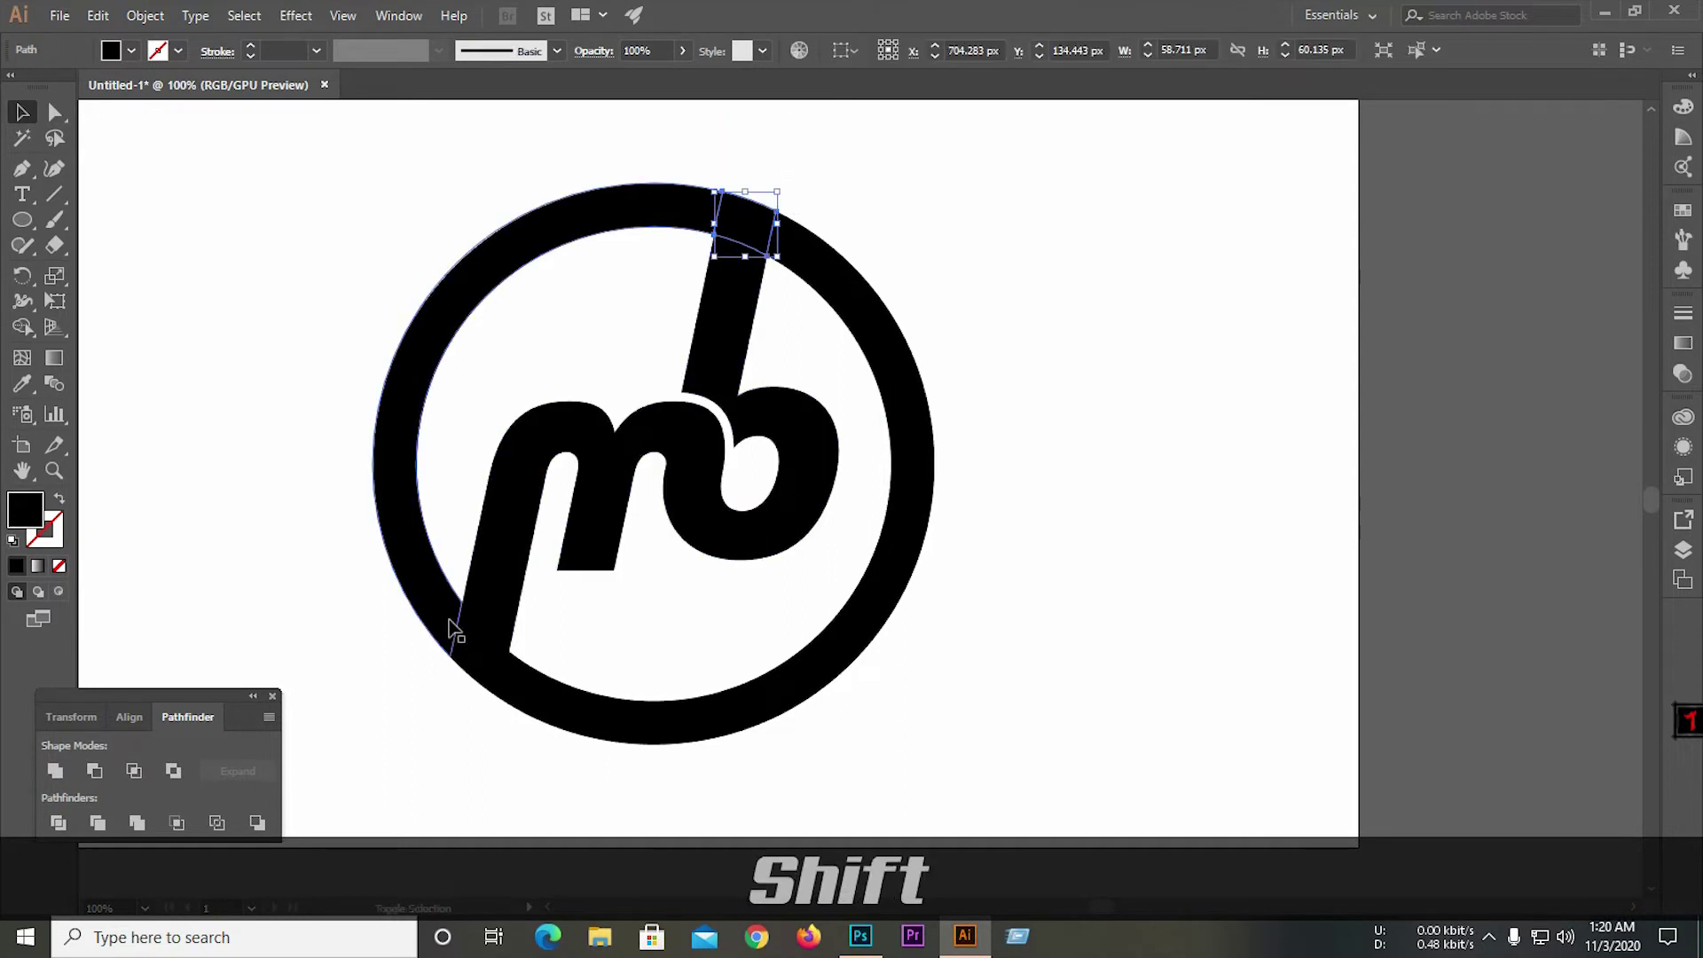
{"action": "left_click", "coordinate": [475, 646], "text": "shift"}
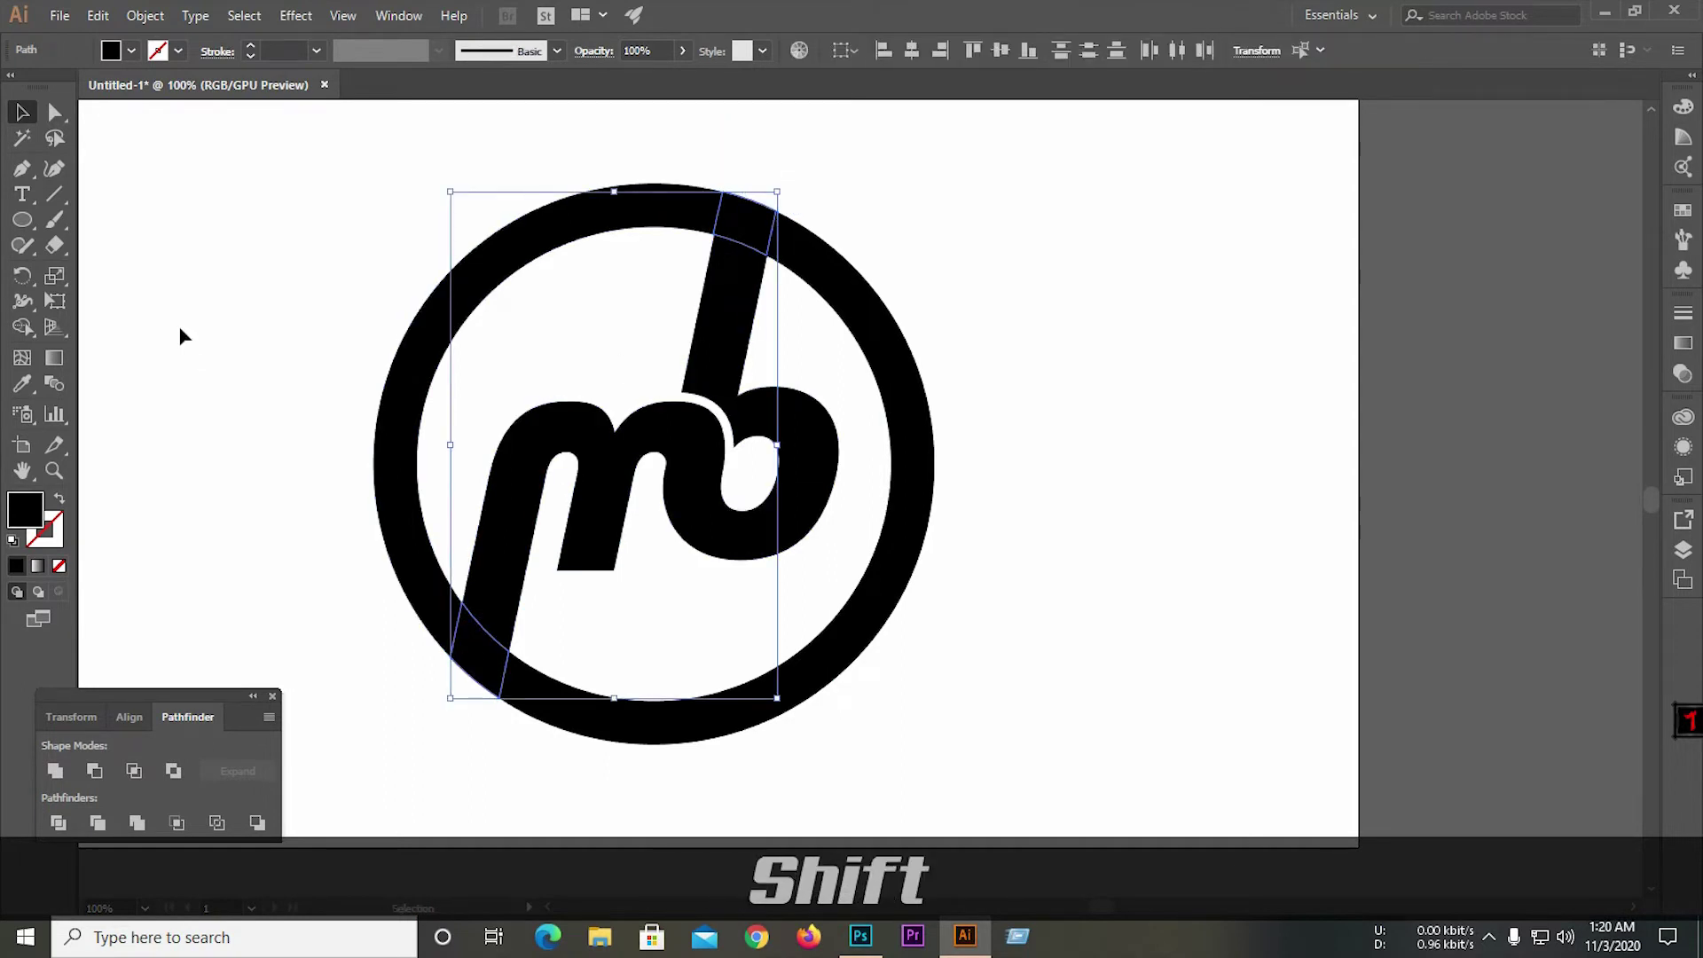
{"action": "left_click", "coordinate": [146, 15]}
{"action": "mouse_move", "coordinate": [184, 476]}
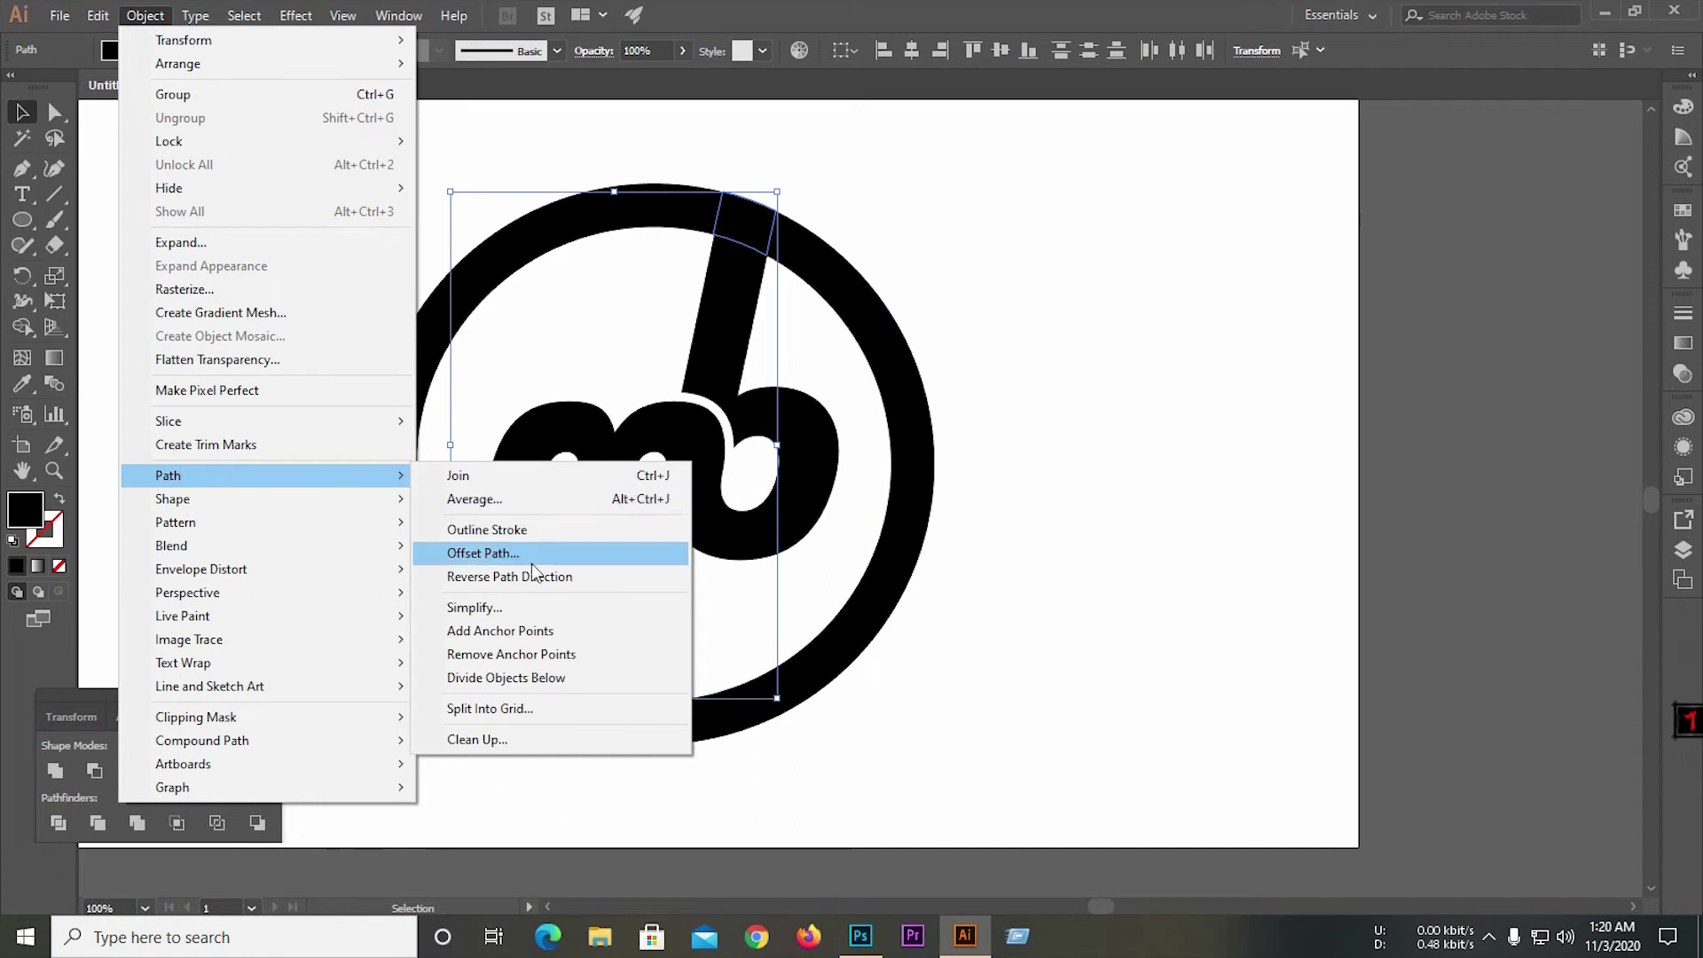
{"action": "left_click", "coordinate": [530, 552]}
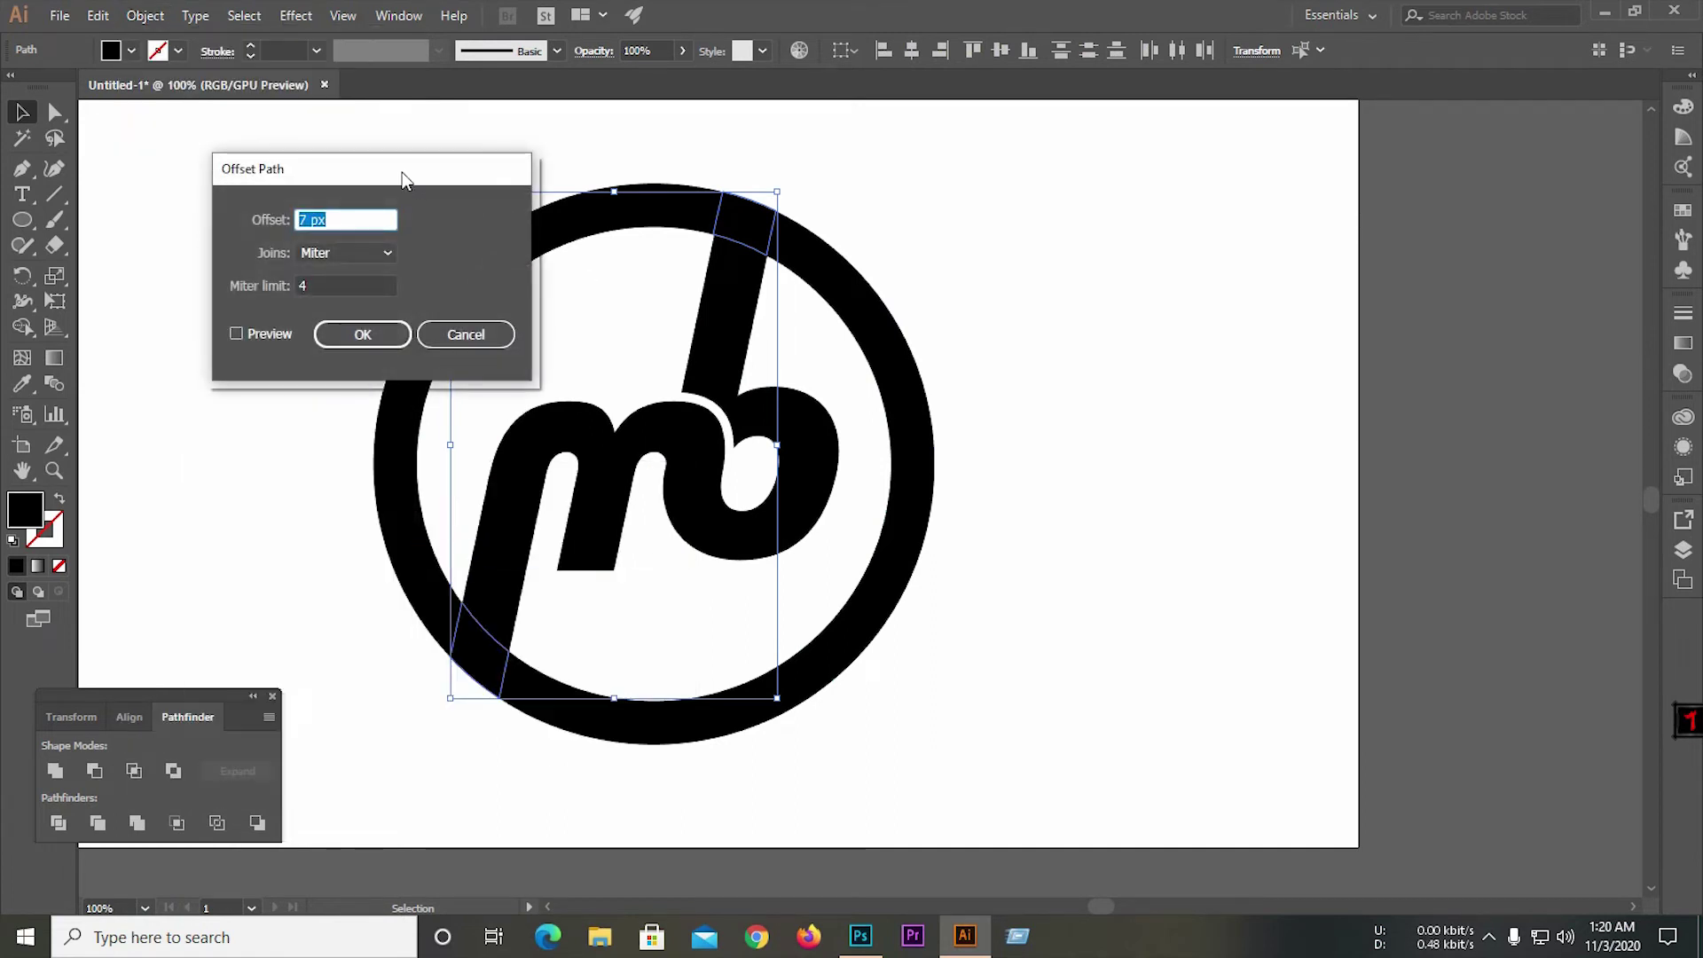
{"action": "left_click_drag", "start_coordinate": [394, 175], "coordinate": [268, 153]}
{"action": "left_click", "coordinate": [130, 313]}
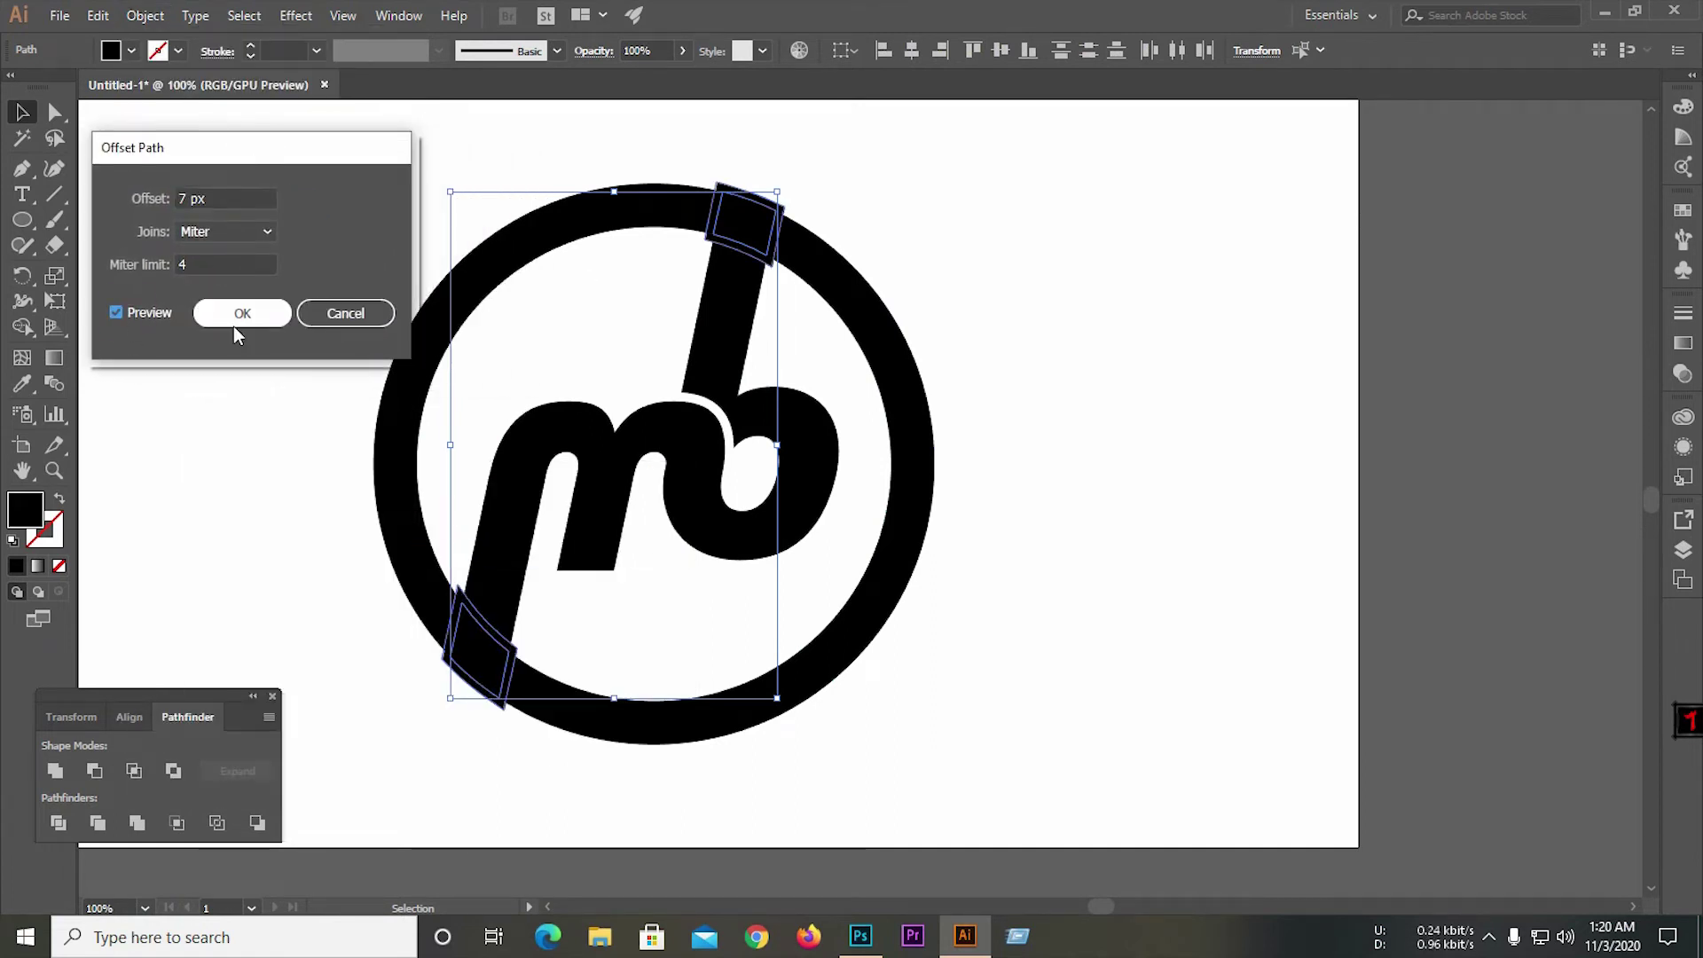
{"action": "left_click", "coordinate": [236, 189]}
{"action": "key", "text": "Up"}
{"action": "key", "text": "Up"}
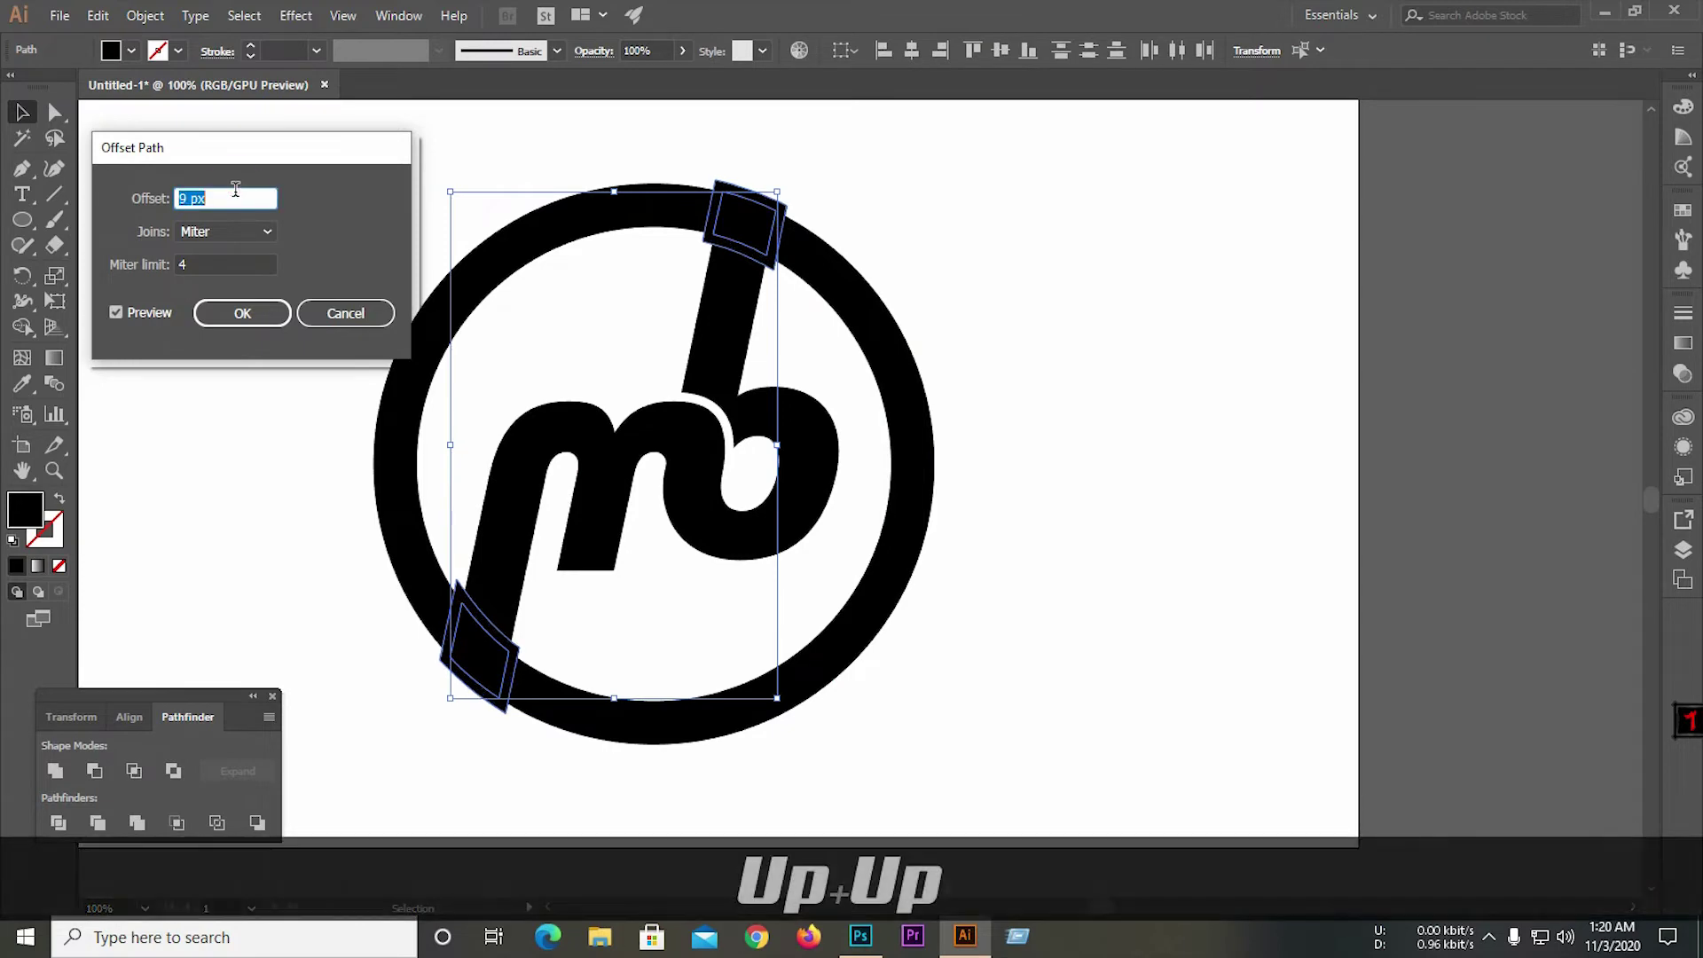
{"action": "key", "text": "Up"}
{"action": "key", "text": "Up"}
{"action": "key", "text": "Up"}
{"action": "key", "text": "Up"}
{"action": "key", "text": "Up"}
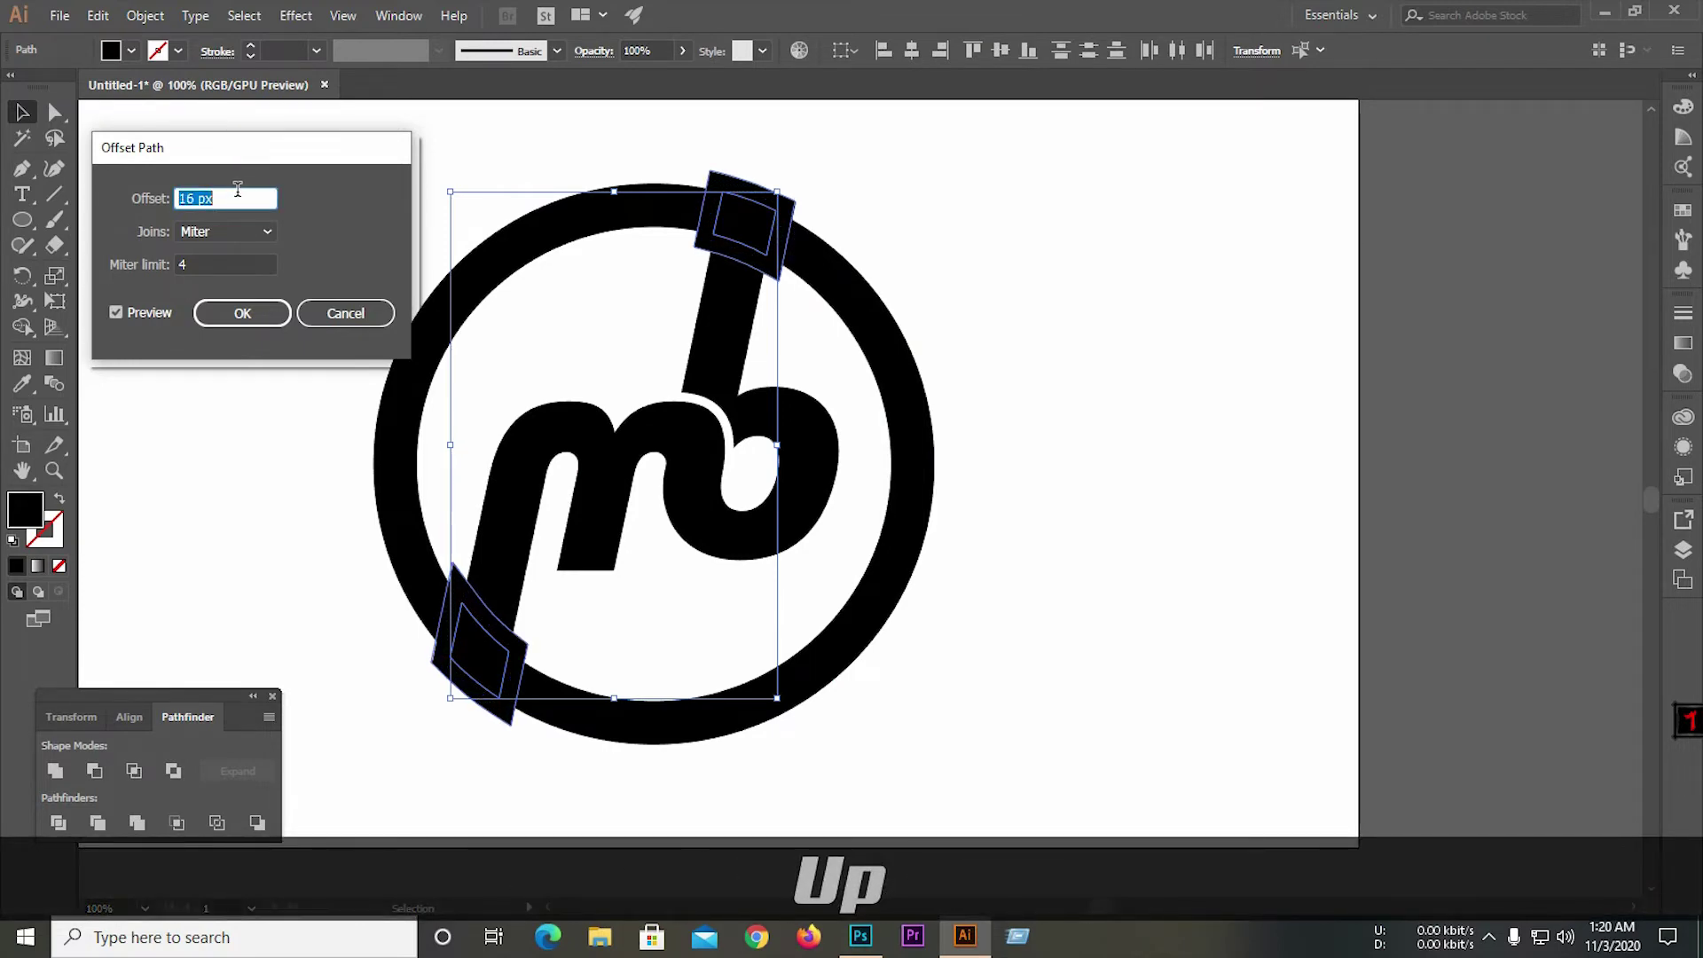
{"action": "left_click", "coordinate": [262, 314]}
Divide all the artwork along the offset shapes and ungroup the pieces.
{"action": "key", "text": "ctrl+a"}
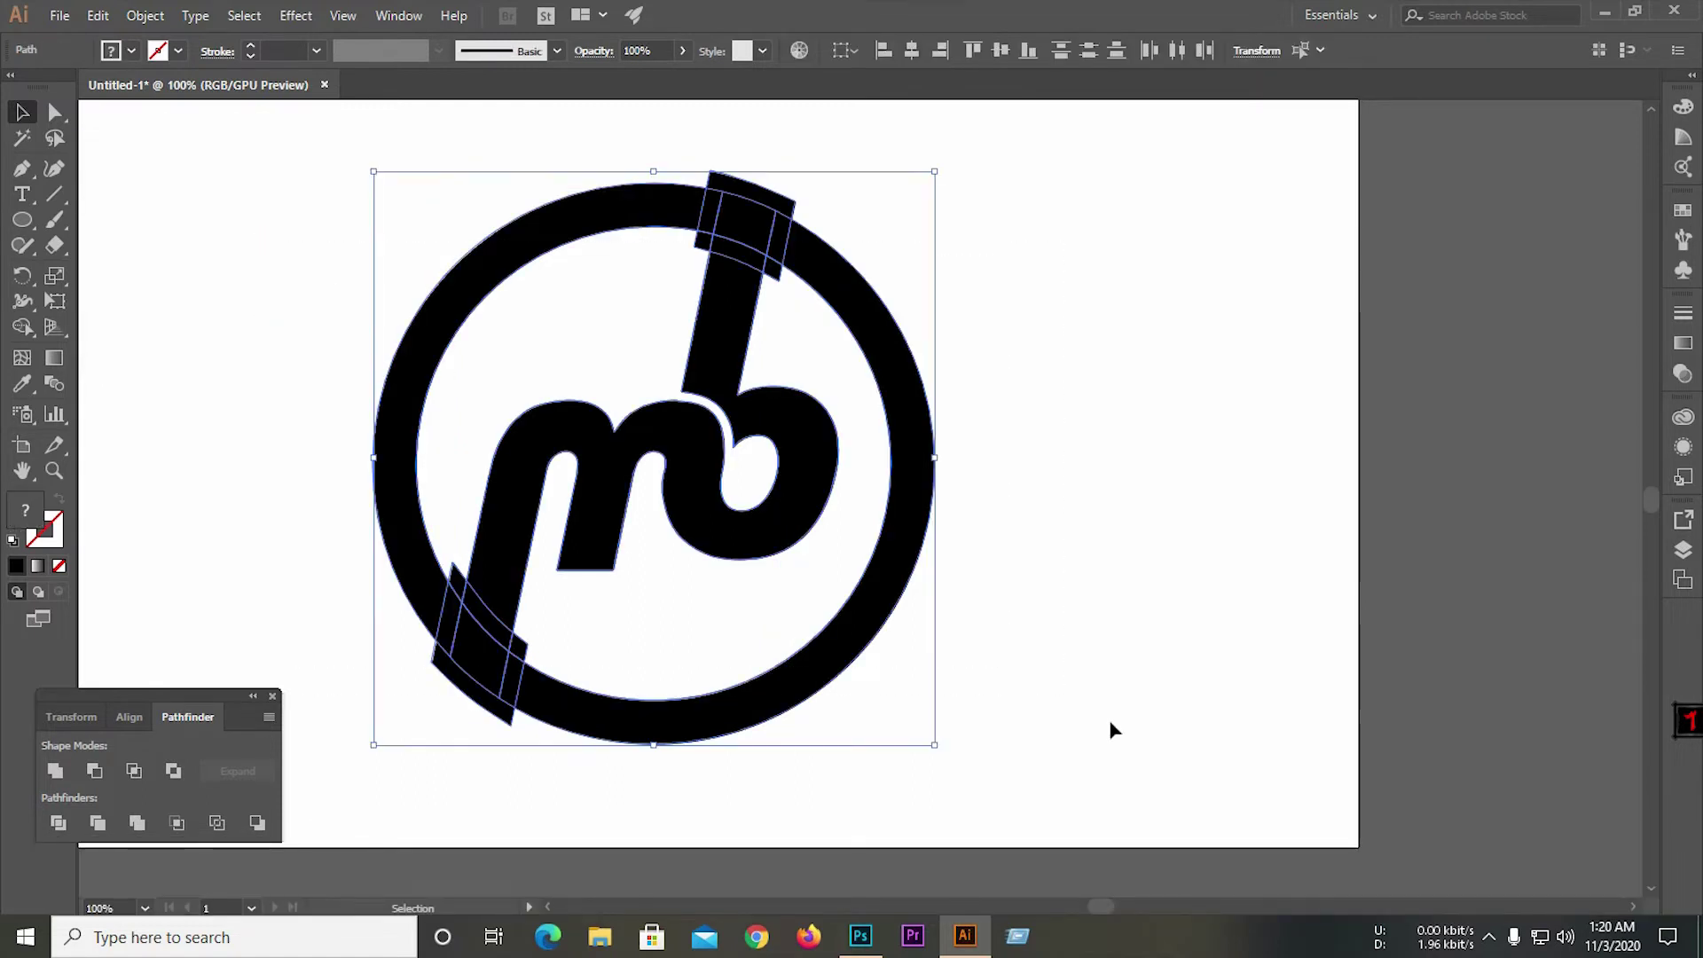
{"action": "left_click", "coordinate": [57, 823]}
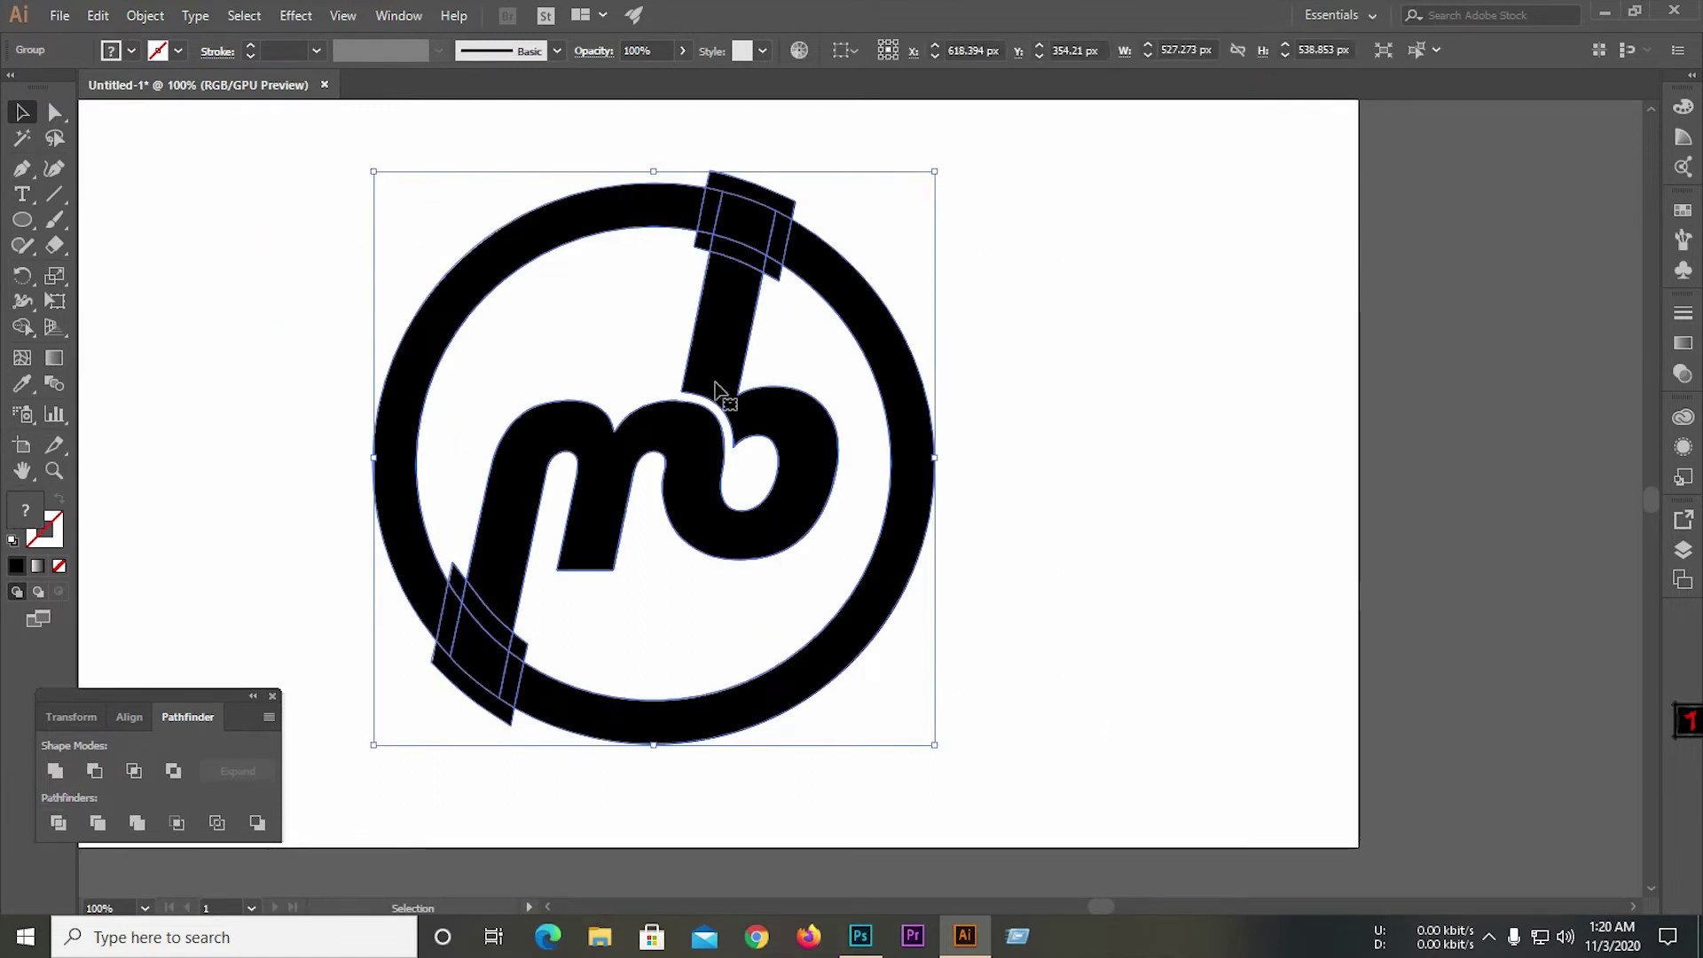
{"action": "right_click", "coordinate": [717, 382]}
{"action": "left_click", "coordinate": [800, 536]}
{"action": "left_click", "coordinate": [1099, 582]}
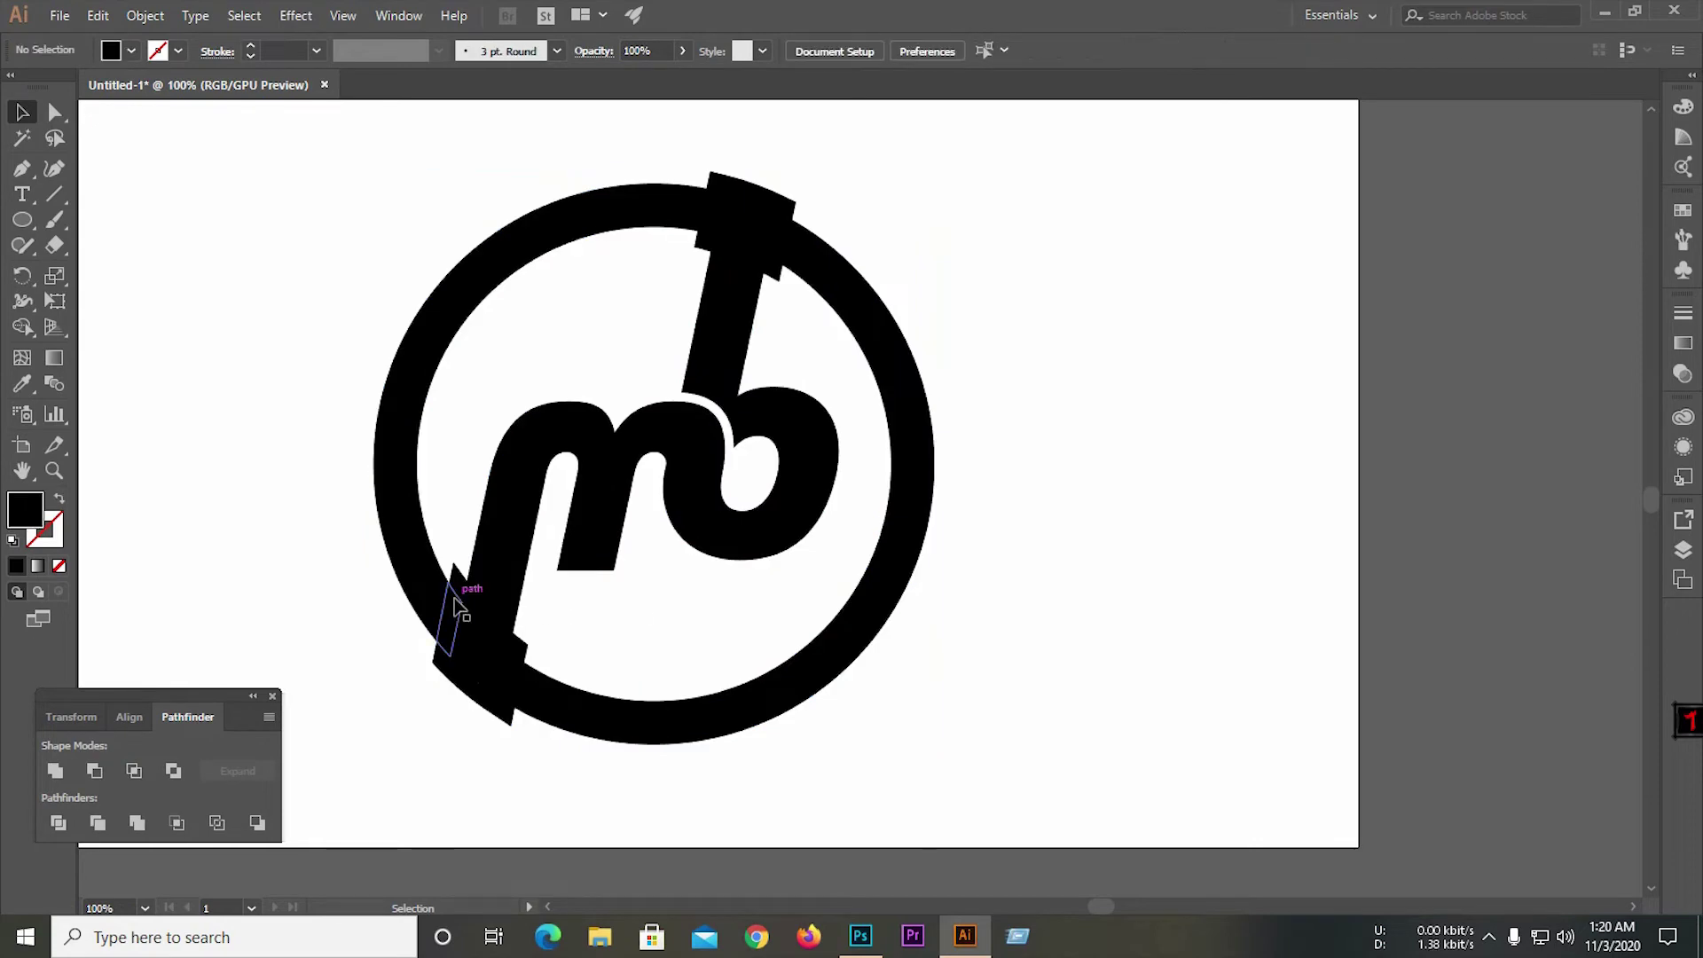
Delete the ring piece beside the m's leg and the offset strip outside the ring, cutting a gap along the leg.
{"action": "left_click", "coordinate": [454, 600]}
{"action": "key", "text": "BackSpace"}
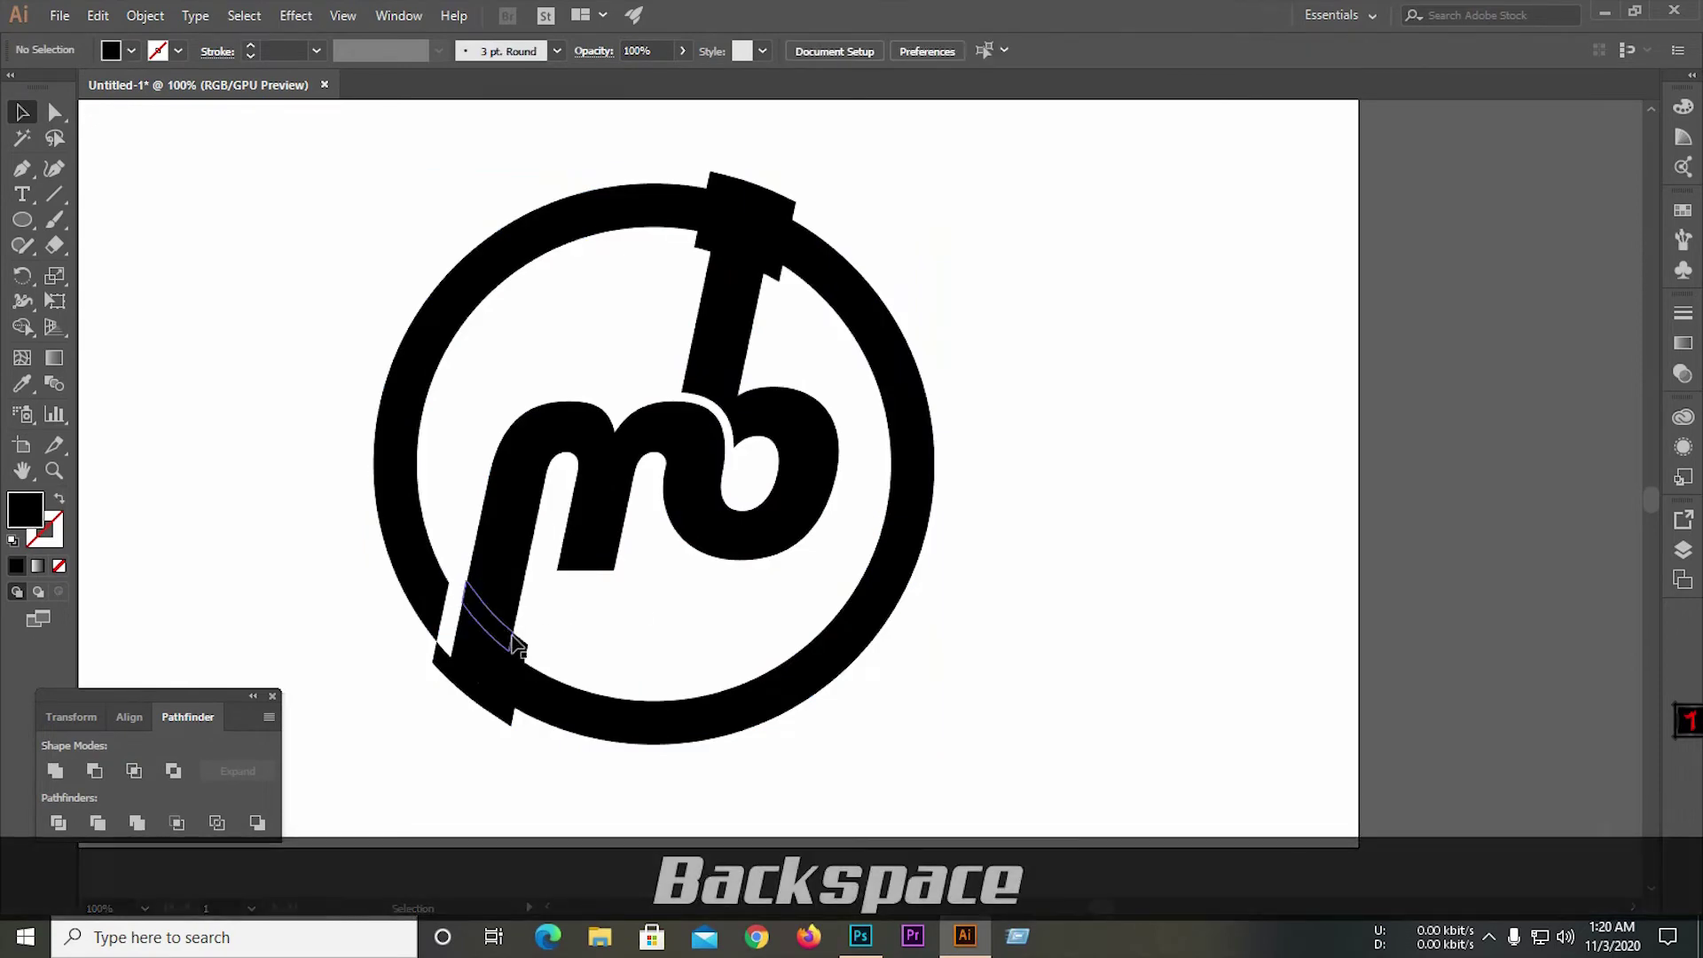
{"action": "left_click", "coordinate": [443, 666]}
{"action": "key", "text": "BackSpace"}
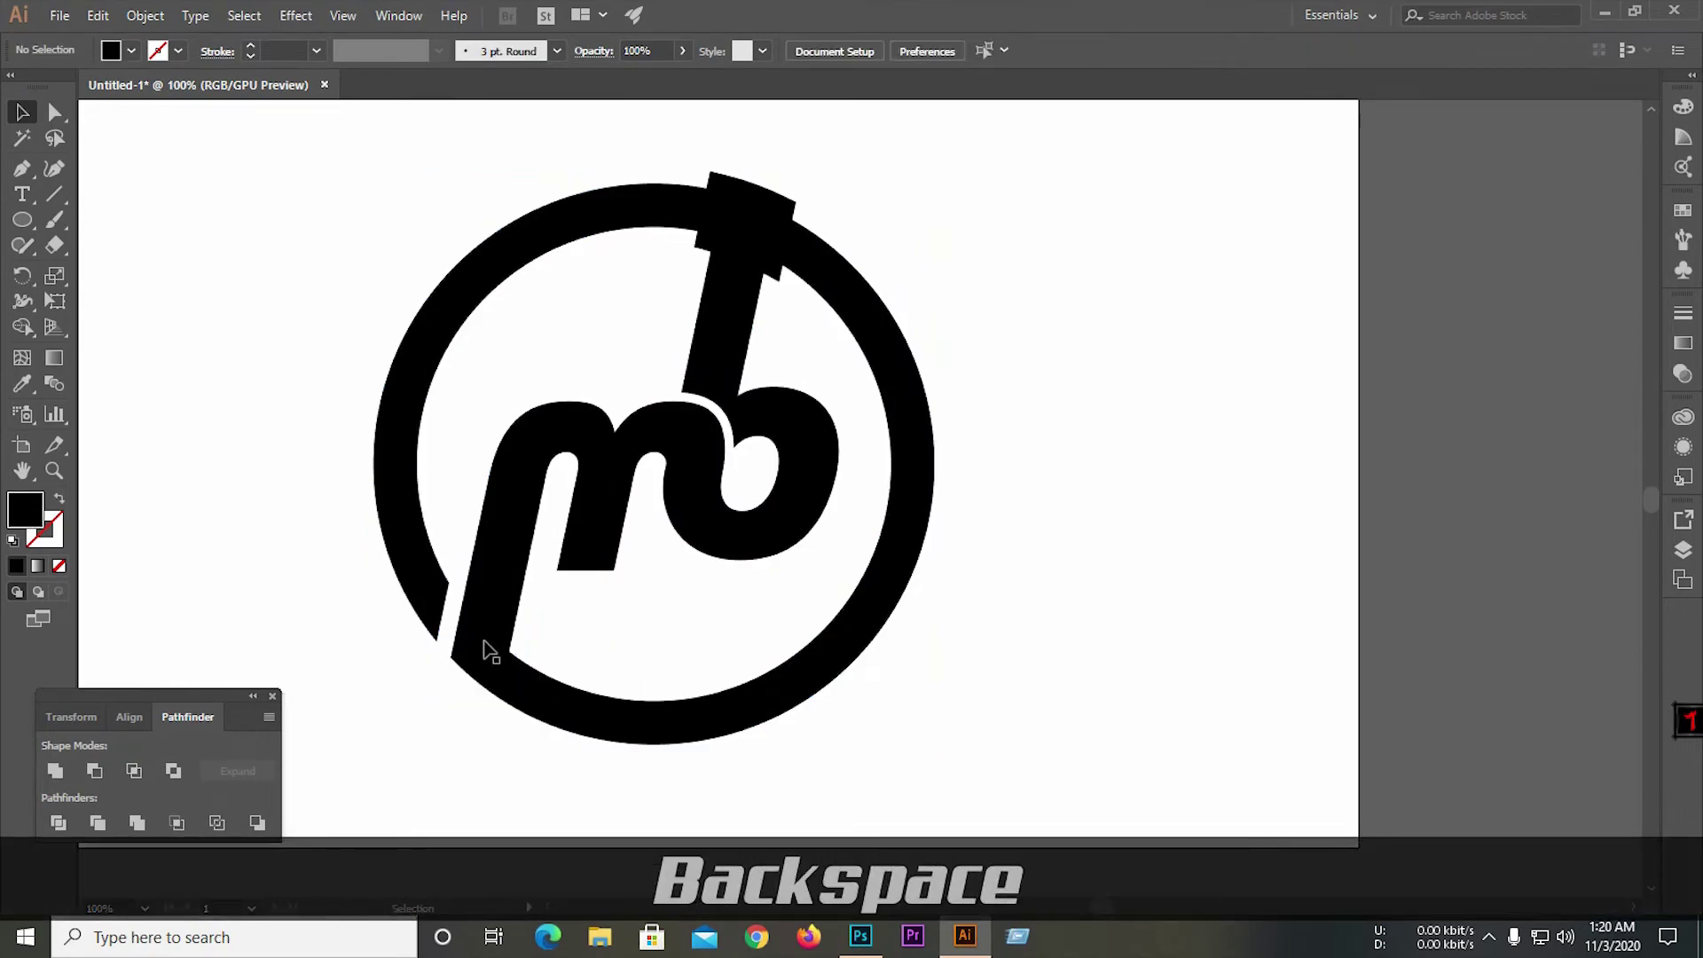
Delete the ring piece on the right of the b's stem and the surplus offset pieces around the stem's upper end.
{"action": "left_click", "coordinate": [782, 238]}
{"action": "key", "text": "BackSpace"}
{"action": "left_click", "coordinate": [774, 270]}
{"action": "key", "text": "BackSpace"}
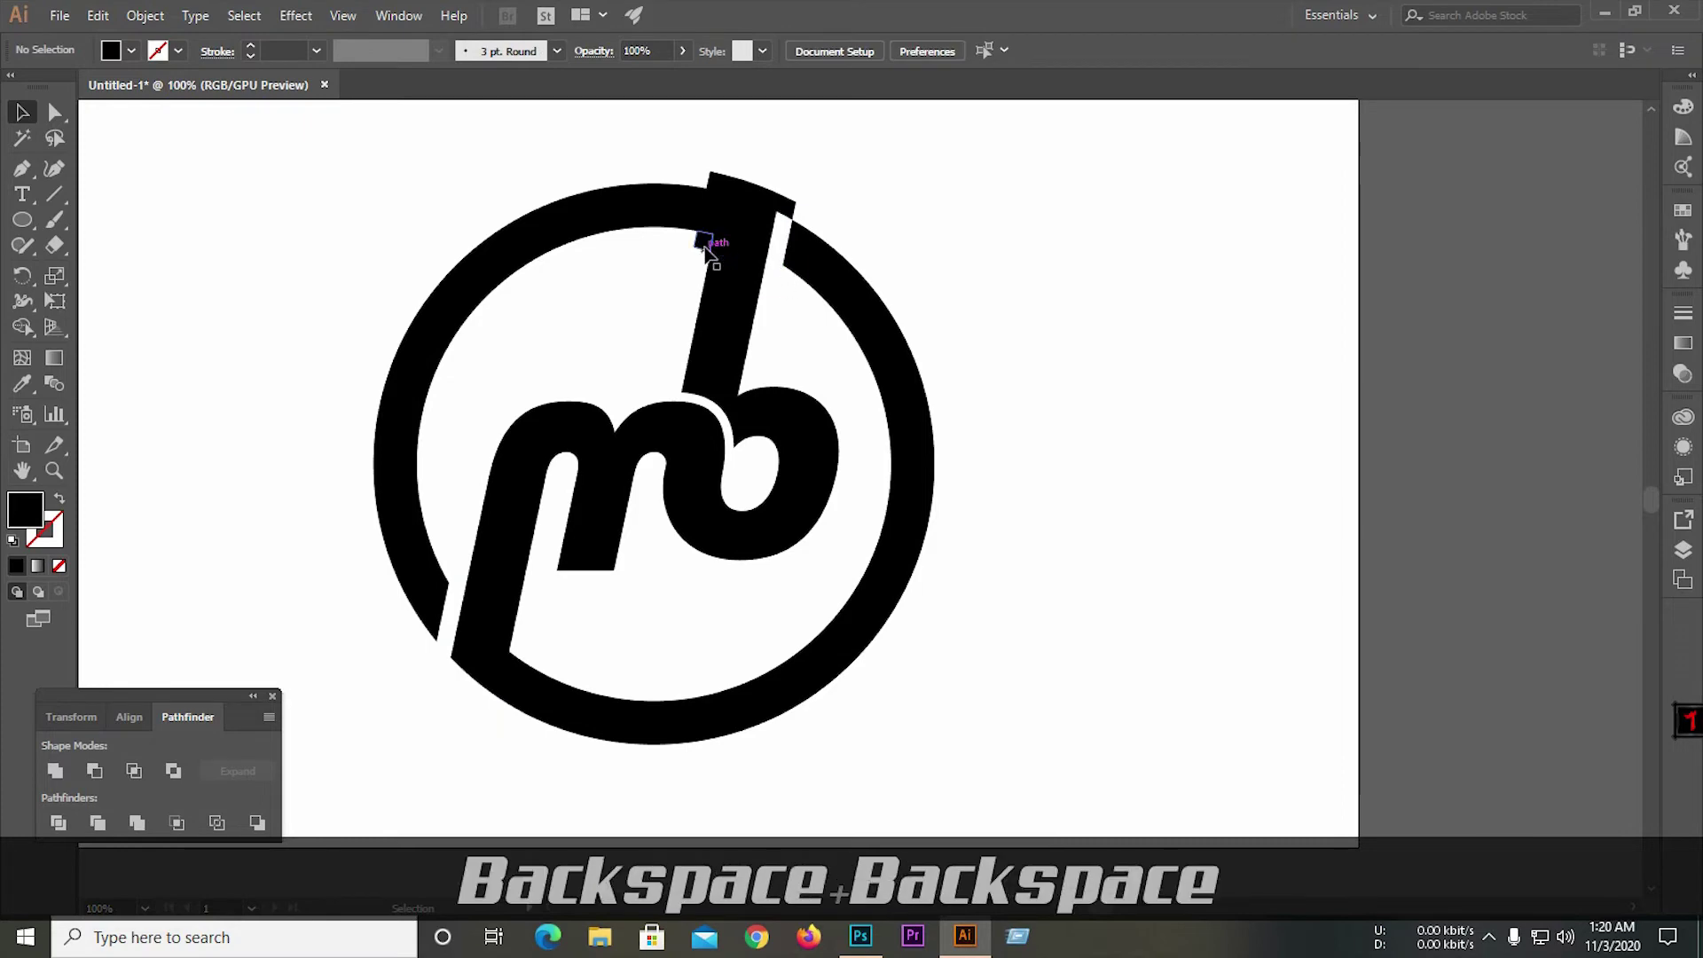
{"action": "left_click", "coordinate": [705, 240]}
{"action": "key", "text": "BackSpace"}
{"action": "left_click", "coordinate": [715, 182]}
{"action": "key", "text": "BackSpace"}
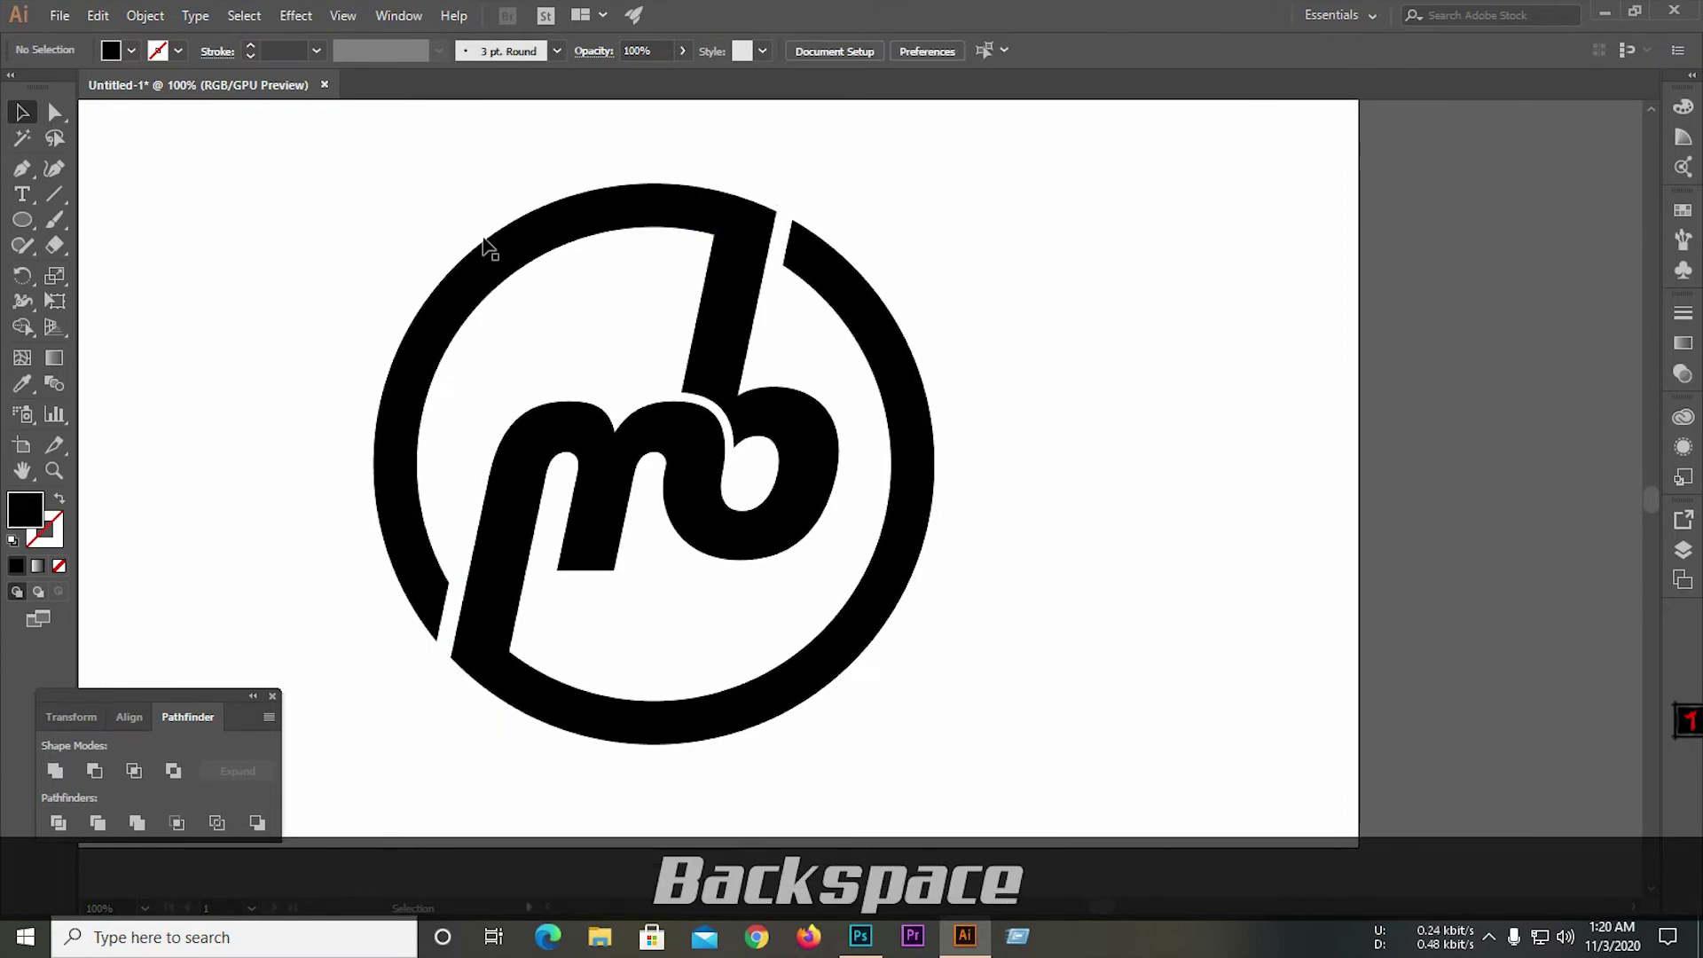
Select all the leftover unfilled paths with the Magic Wand and delete them.
{"action": "left_click_drag", "start_coordinate": [313, 215], "coordinate": [1133, 802]}
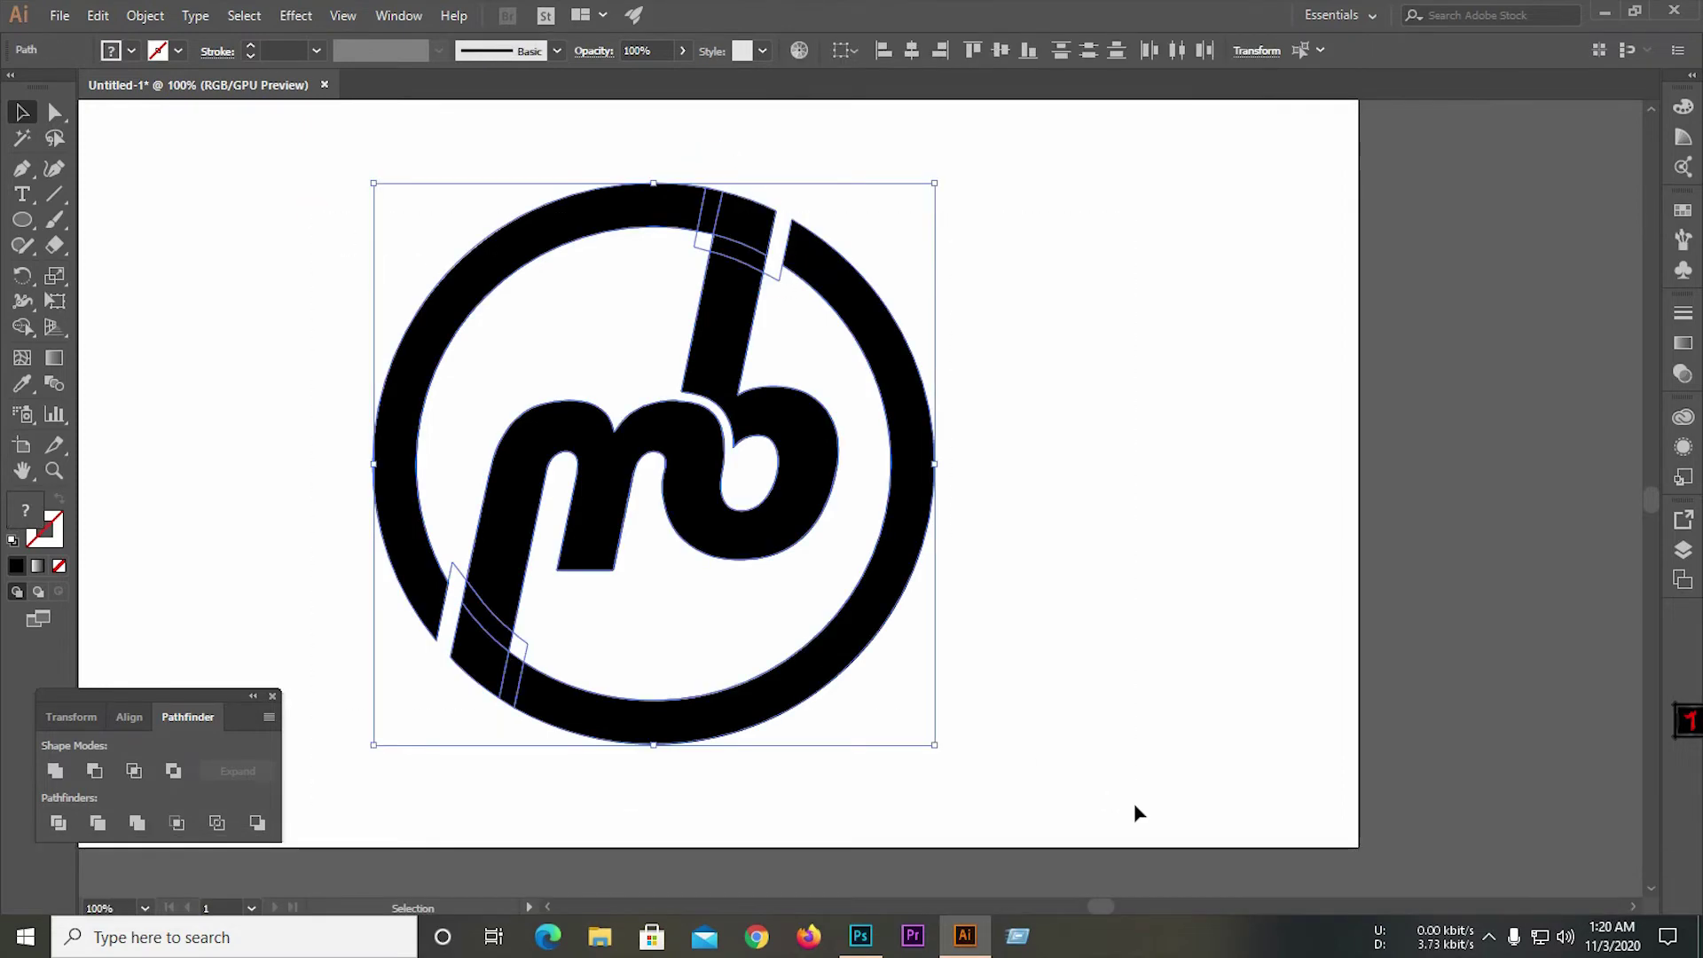
{"action": "left_click", "coordinate": [1080, 565]}
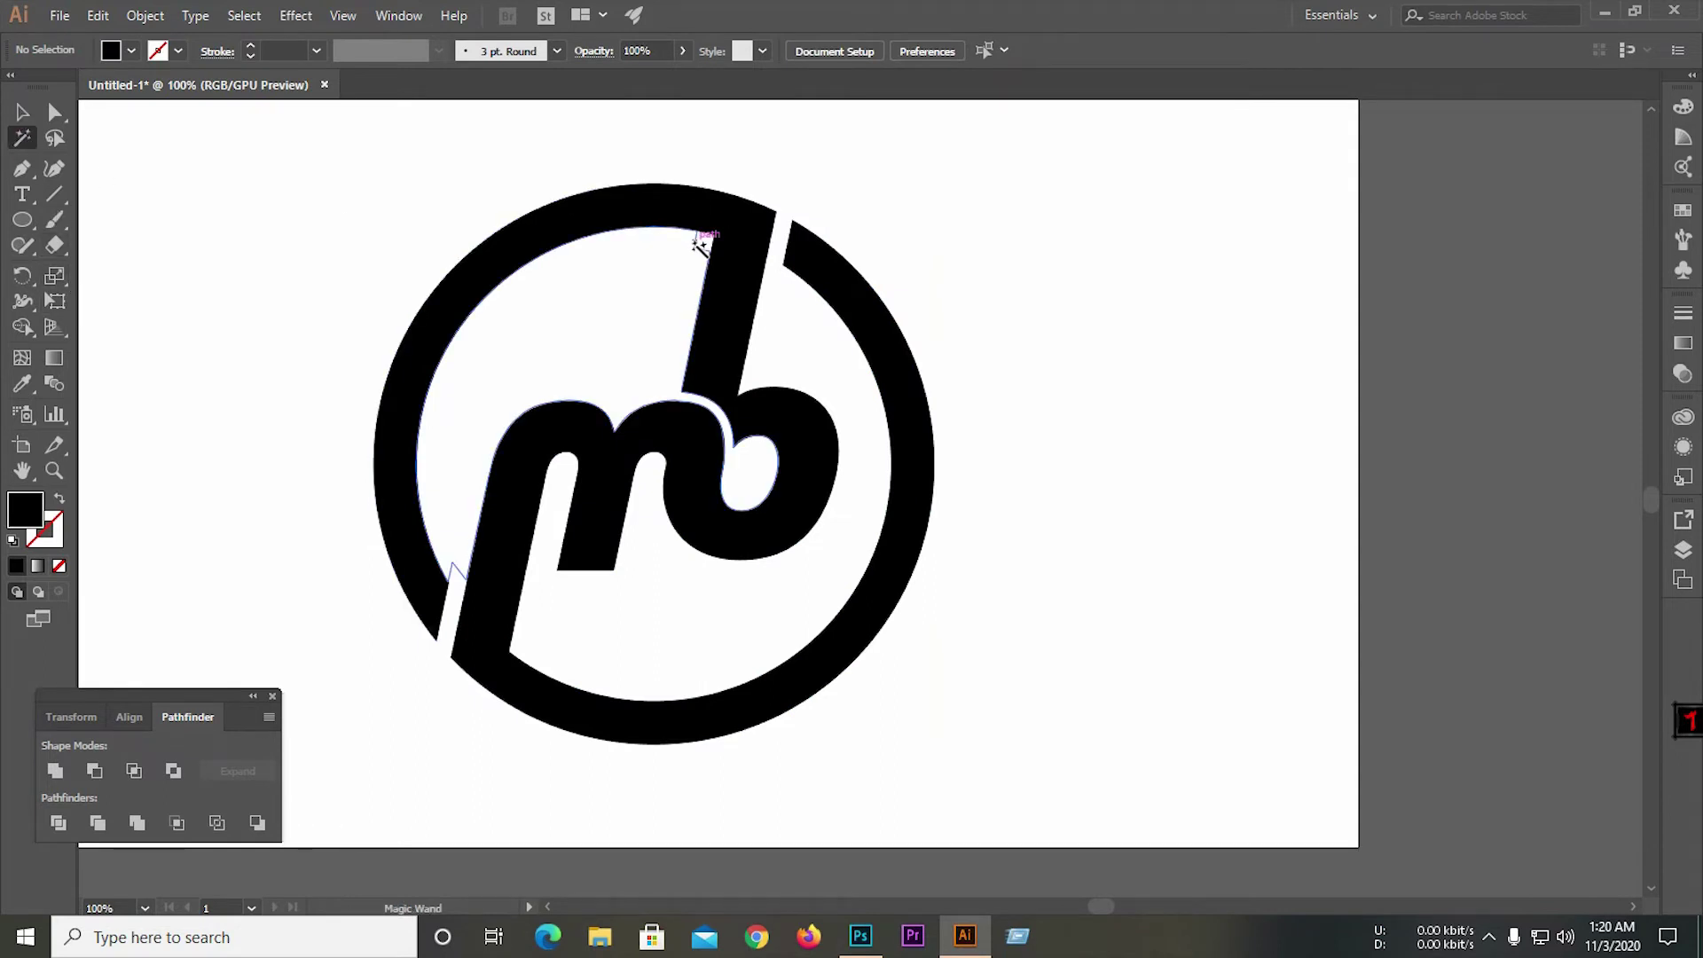
{"action": "left_click", "coordinate": [700, 247]}
{"action": "key", "text": "BackSpace"}
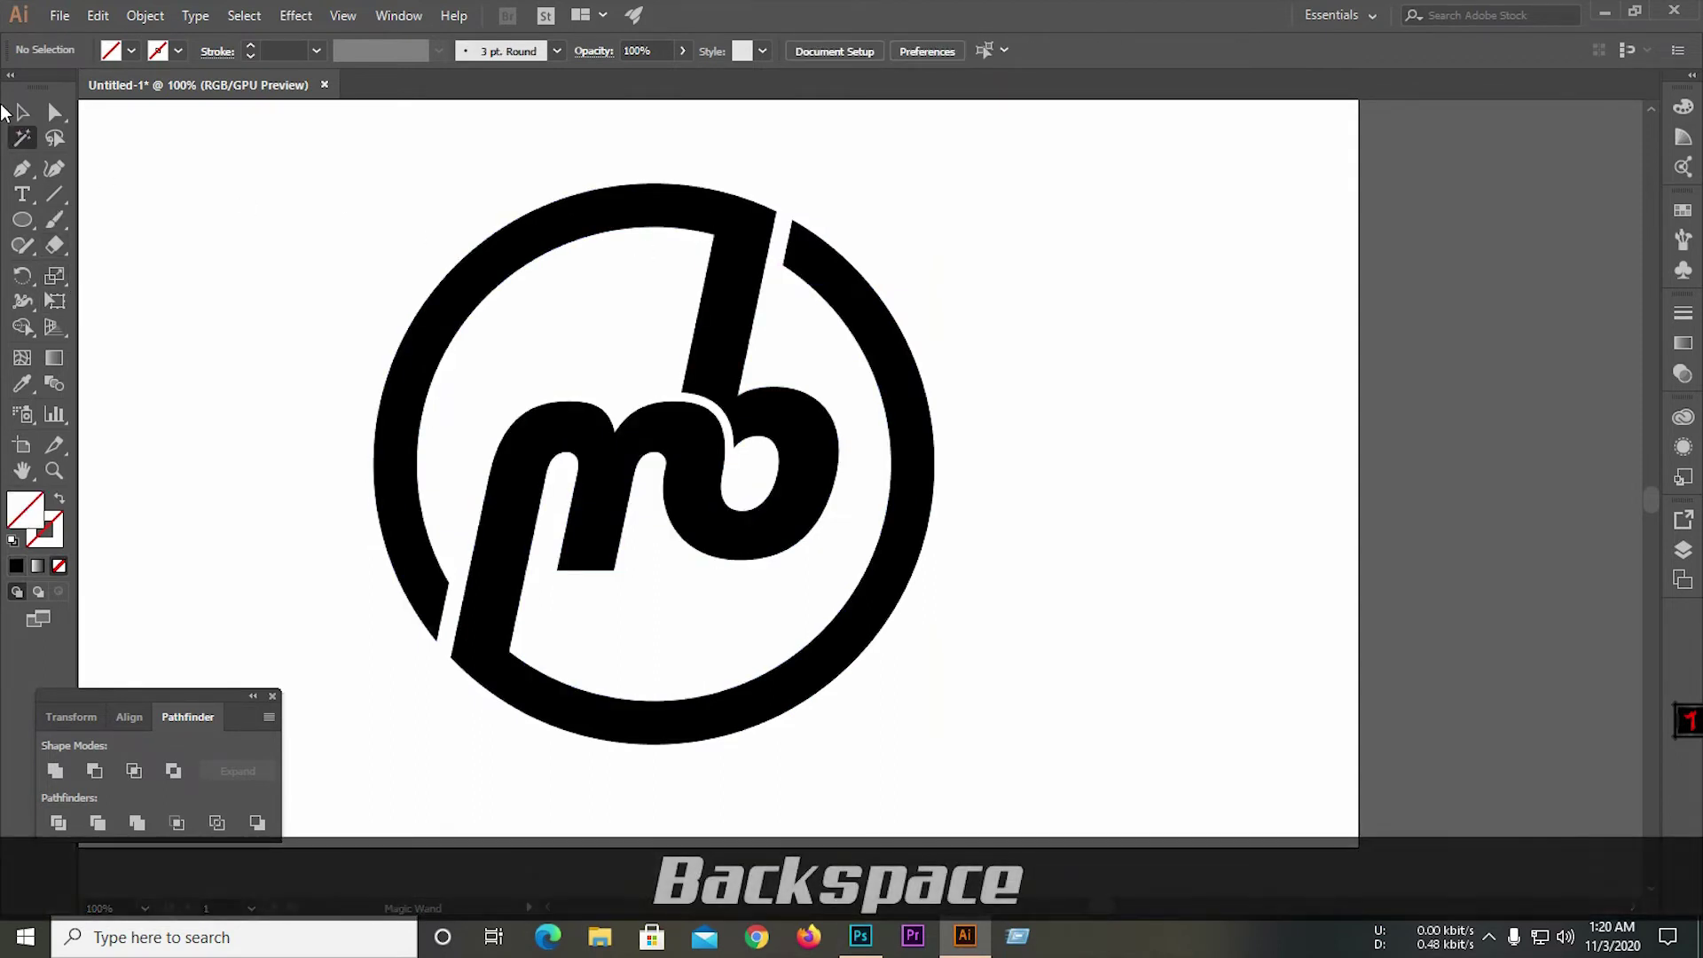
Unite all the remaining logo pieces into one shape.
{"action": "left_click", "coordinate": [23, 112]}
{"action": "left_click_drag", "start_coordinate": [278, 164], "coordinate": [1142, 809]}
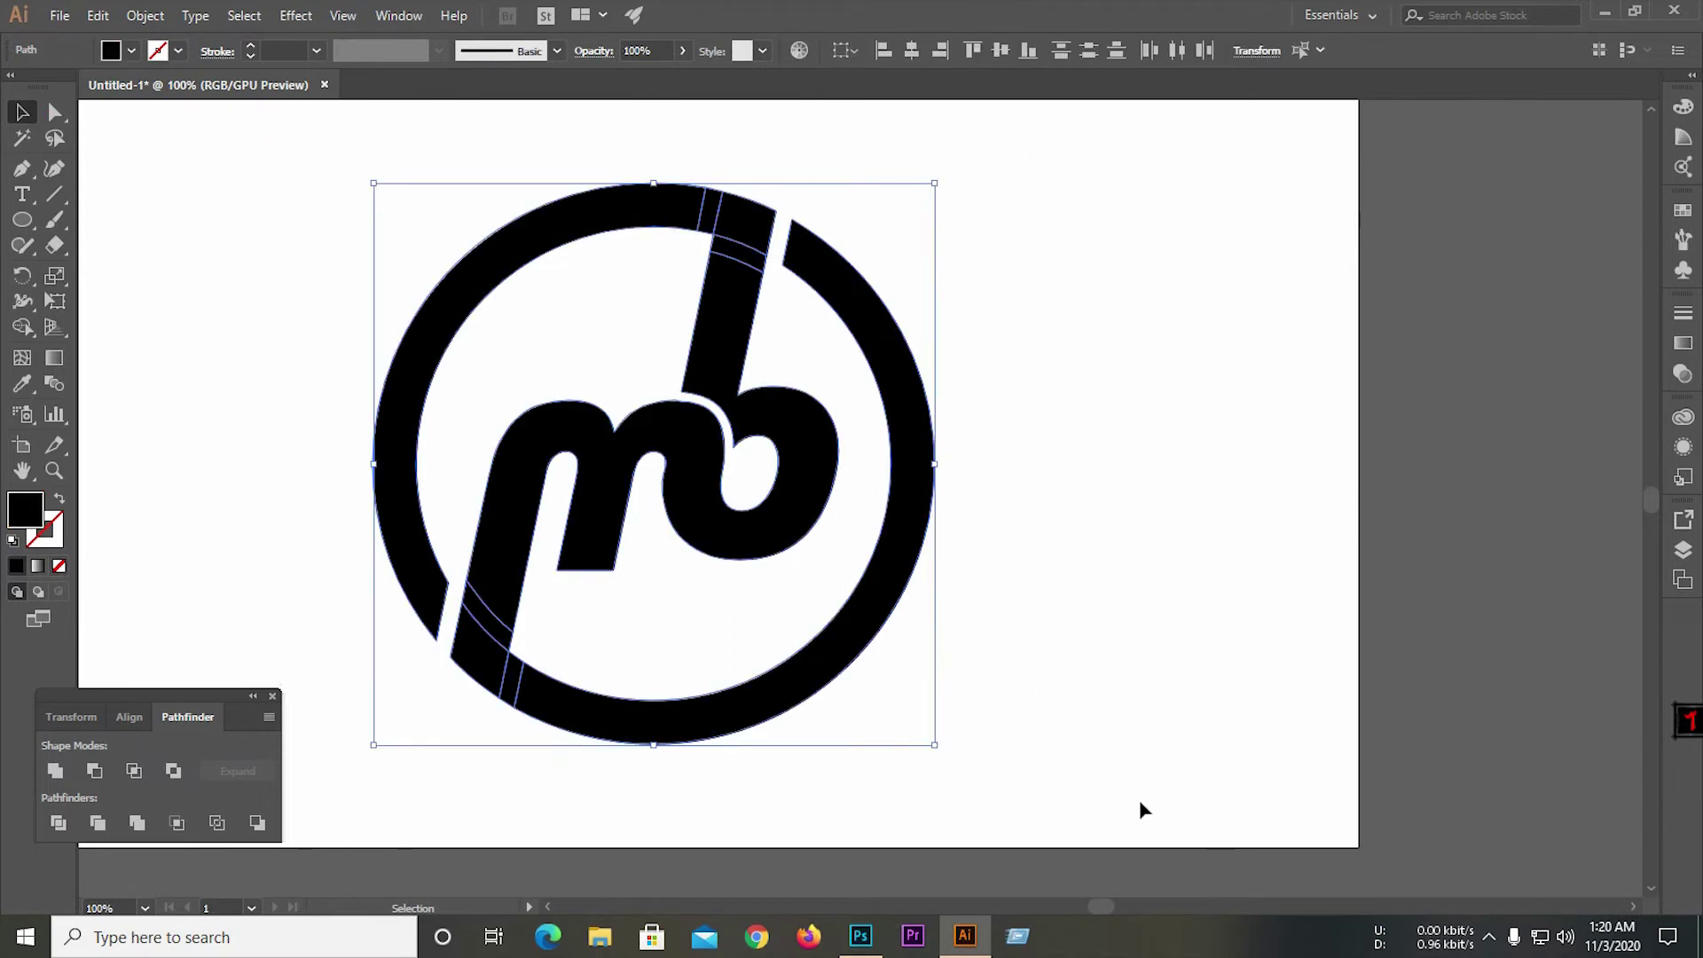
{"action": "left_click", "coordinate": [55, 770]}
Scale the logo down proportionally about its center to about 454 px wide and deselect it.
{"action": "scroll", "coordinate": [1000, 510], "scroll_direction": "down", "scroll_amount": 2}
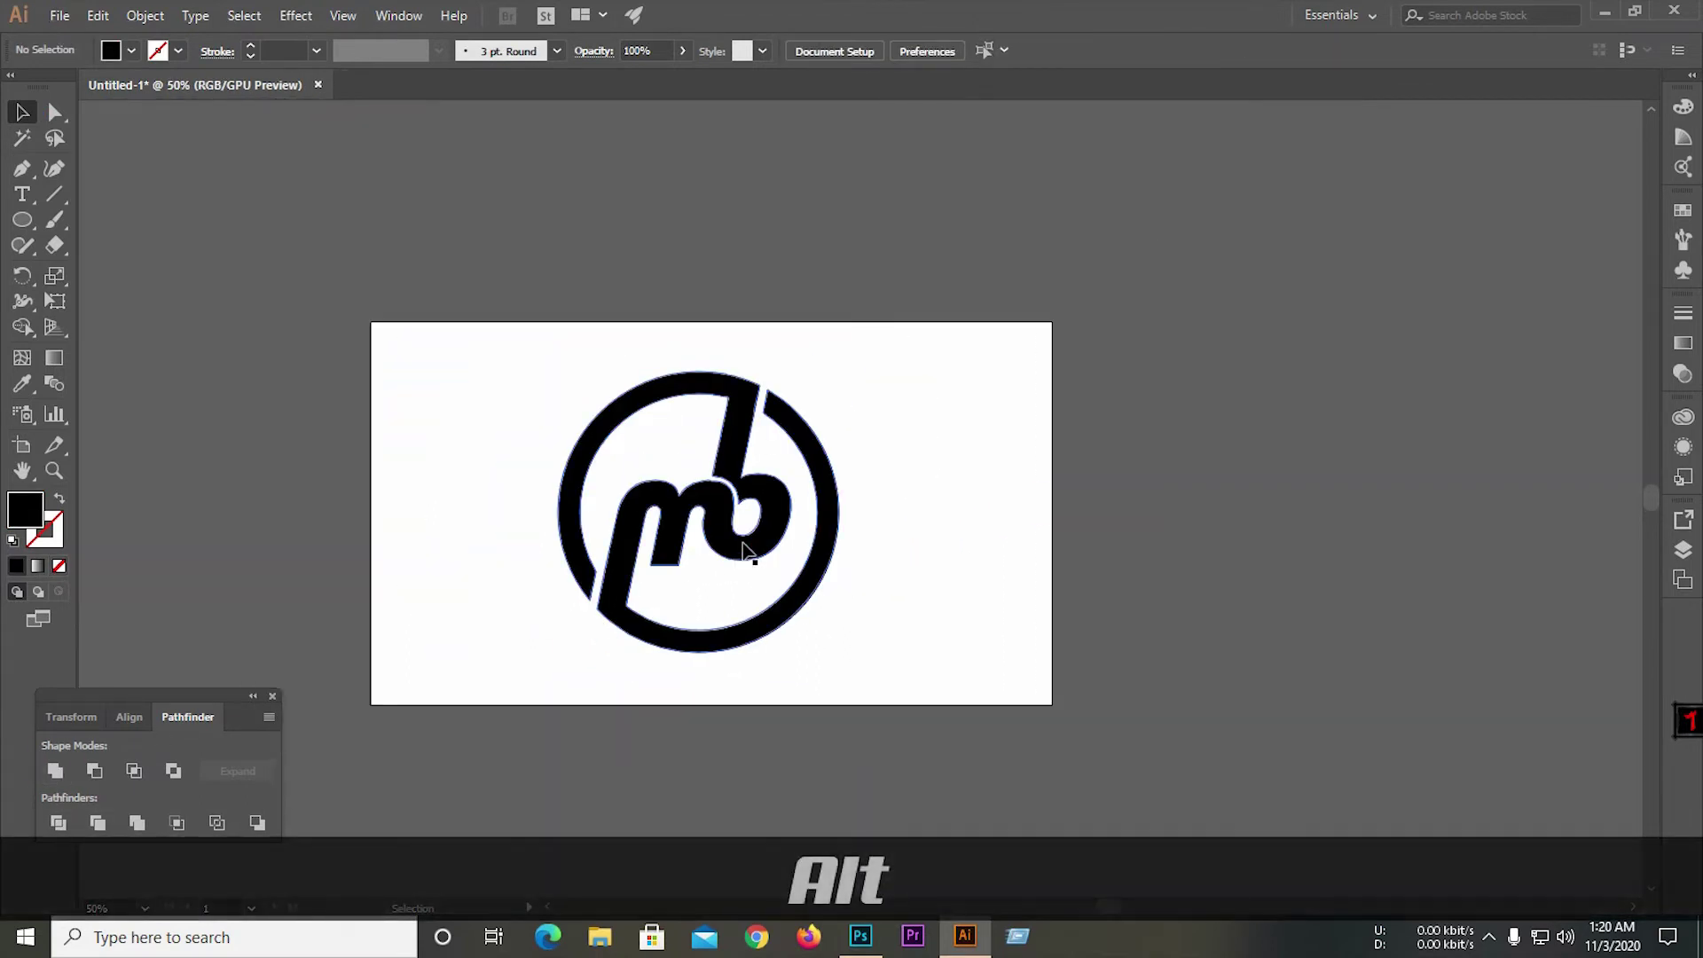
{"action": "left_click_drag", "start_coordinate": [842, 377], "coordinate": [822, 395]}
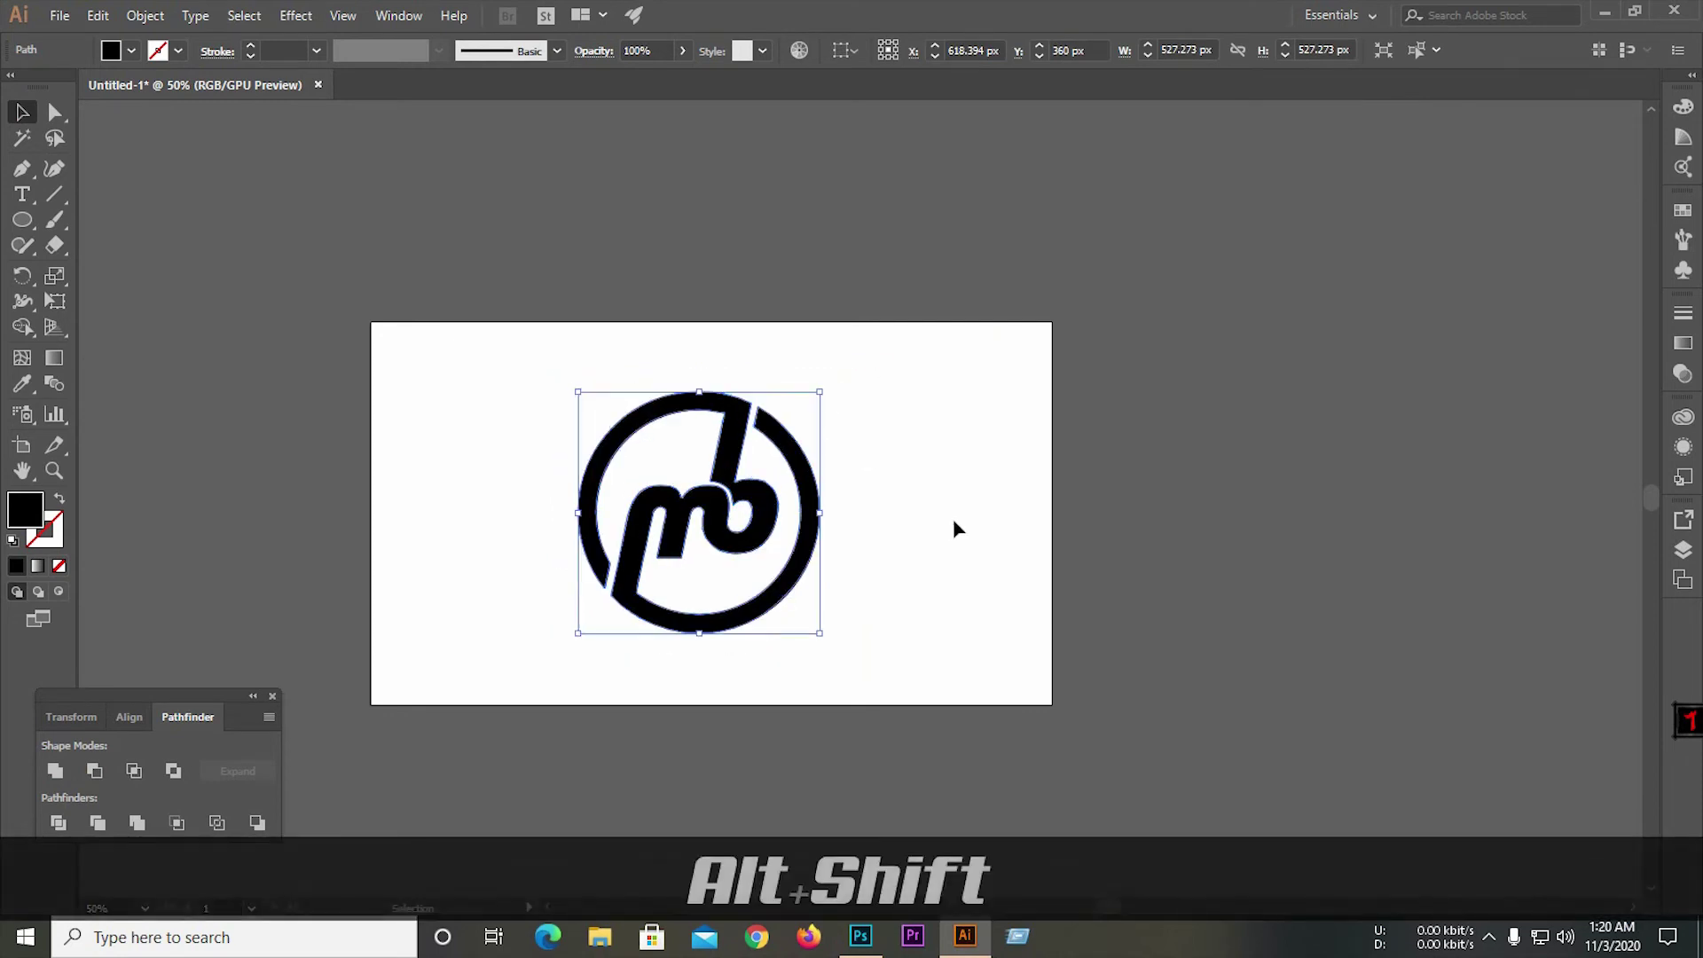
{"action": "left_click", "coordinate": [955, 527]}
{"action": "scroll", "coordinate": [599, 593], "scroll_direction": "up", "scroll_amount": 2}
{"action": "scroll", "coordinate": [478, 535], "scroll_direction": "down", "scroll_amount": 1}
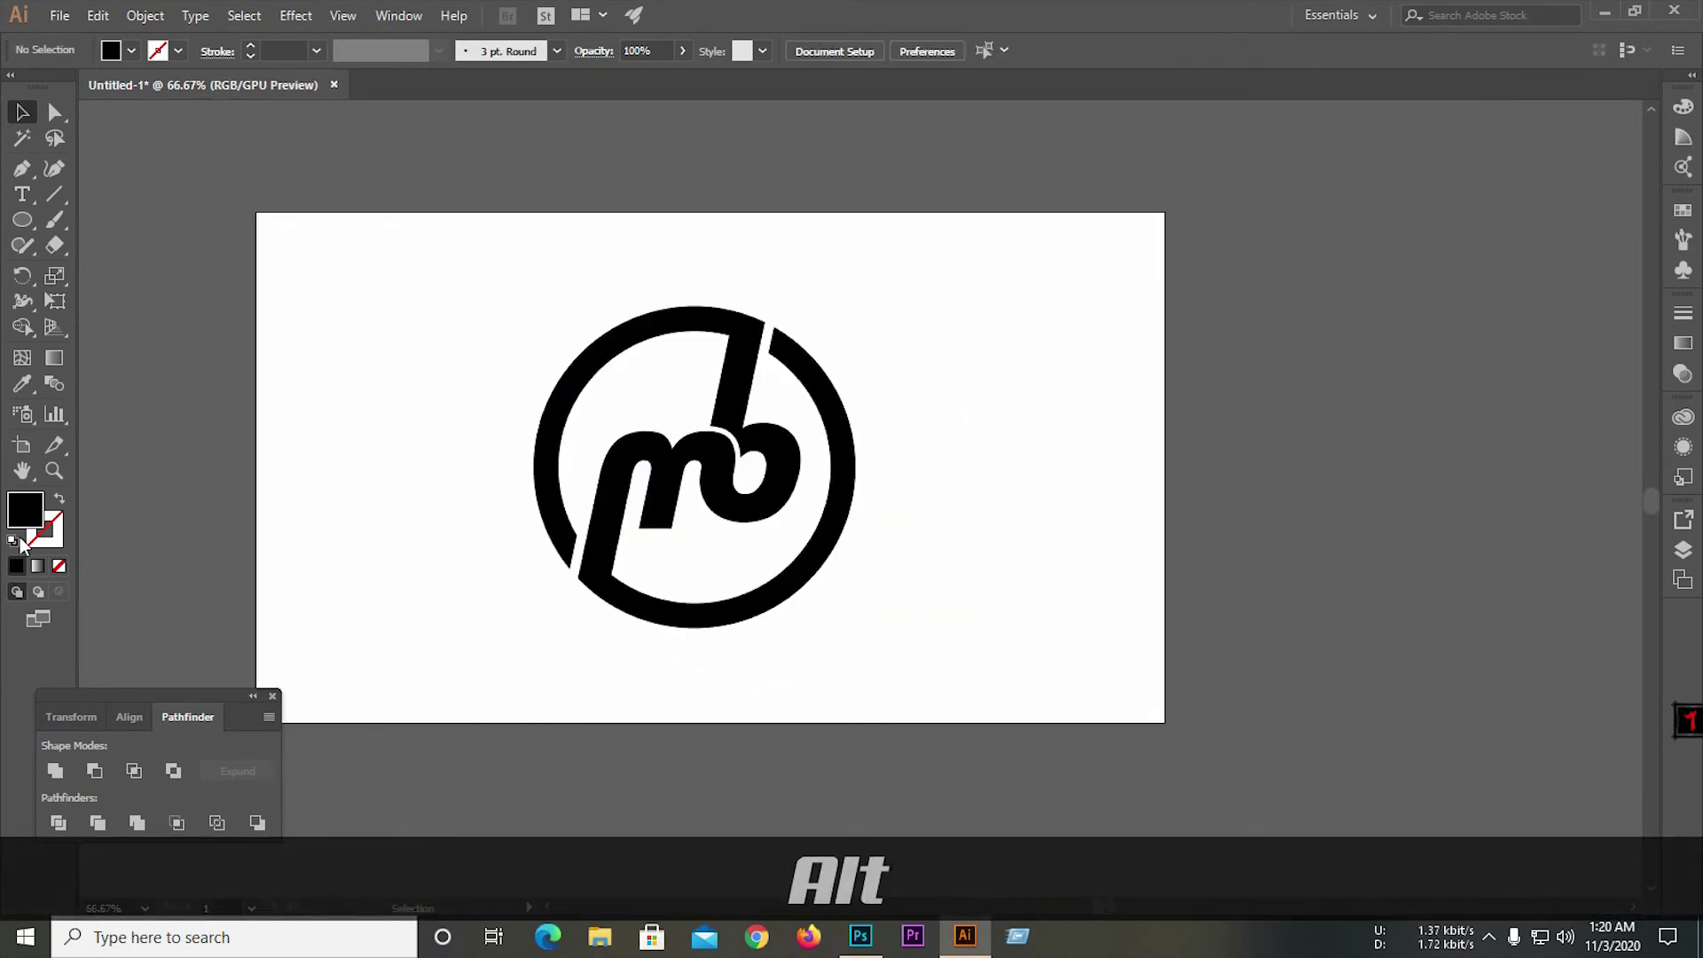
Fill the logo with the default white-to-black linear gradient.
{"action": "left_click", "coordinate": [37, 567]}
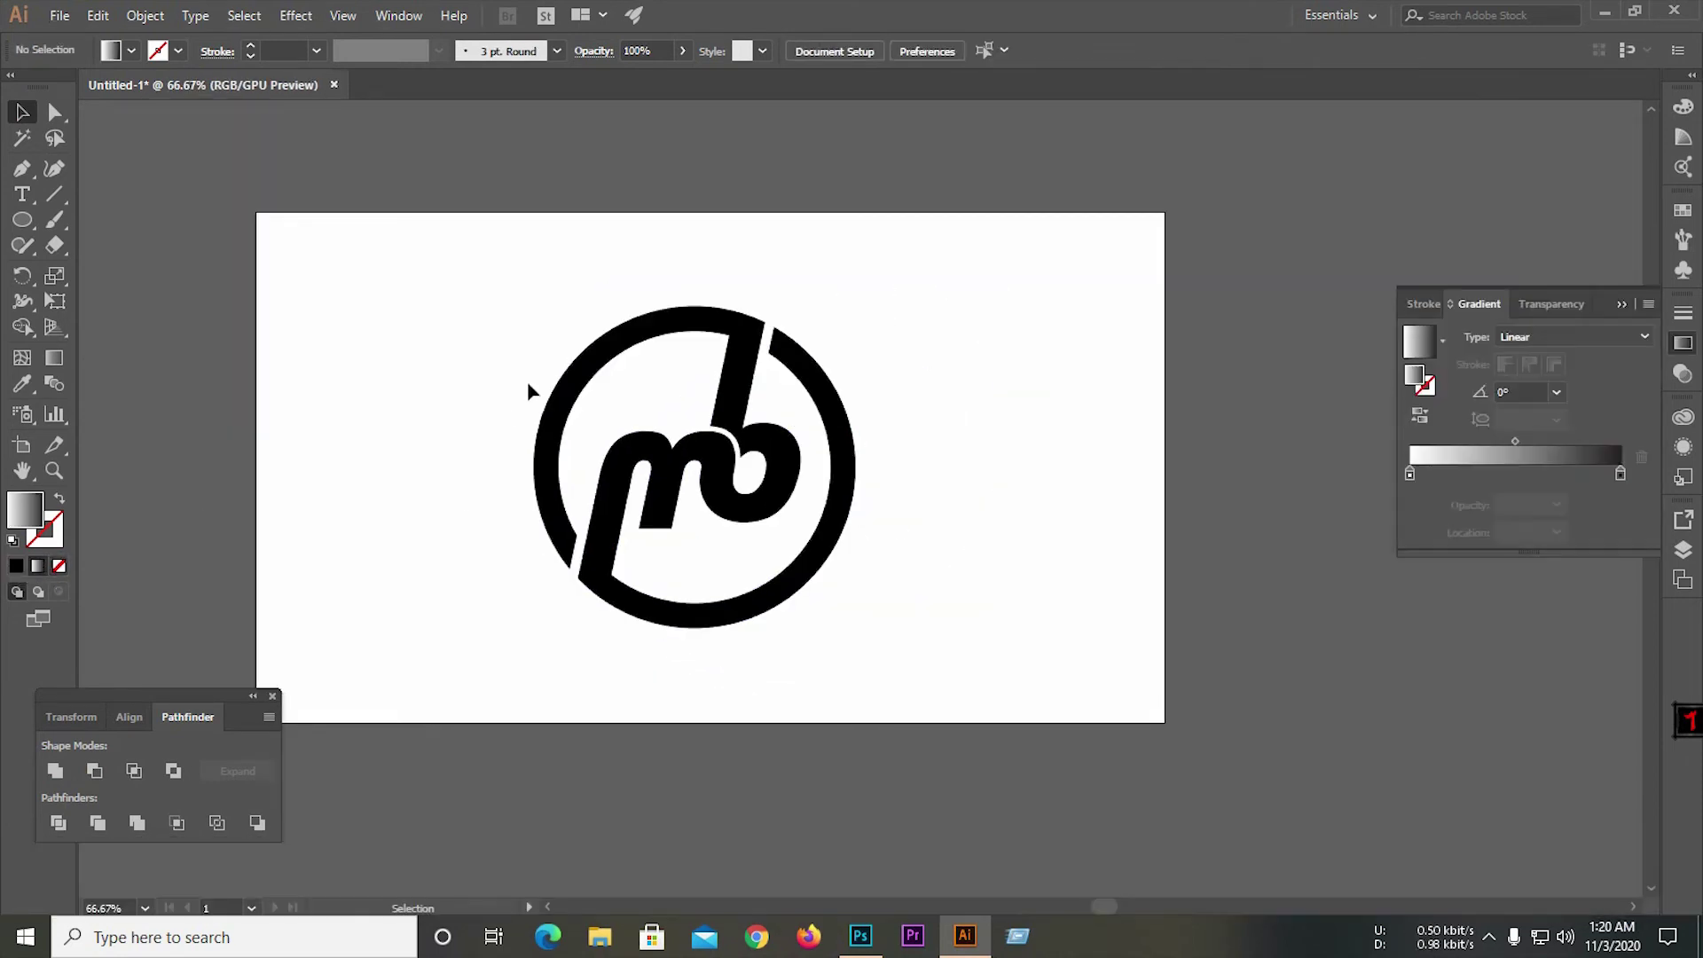
{"action": "left_click", "coordinate": [642, 424]}
{"action": "left_click", "coordinate": [37, 566]}
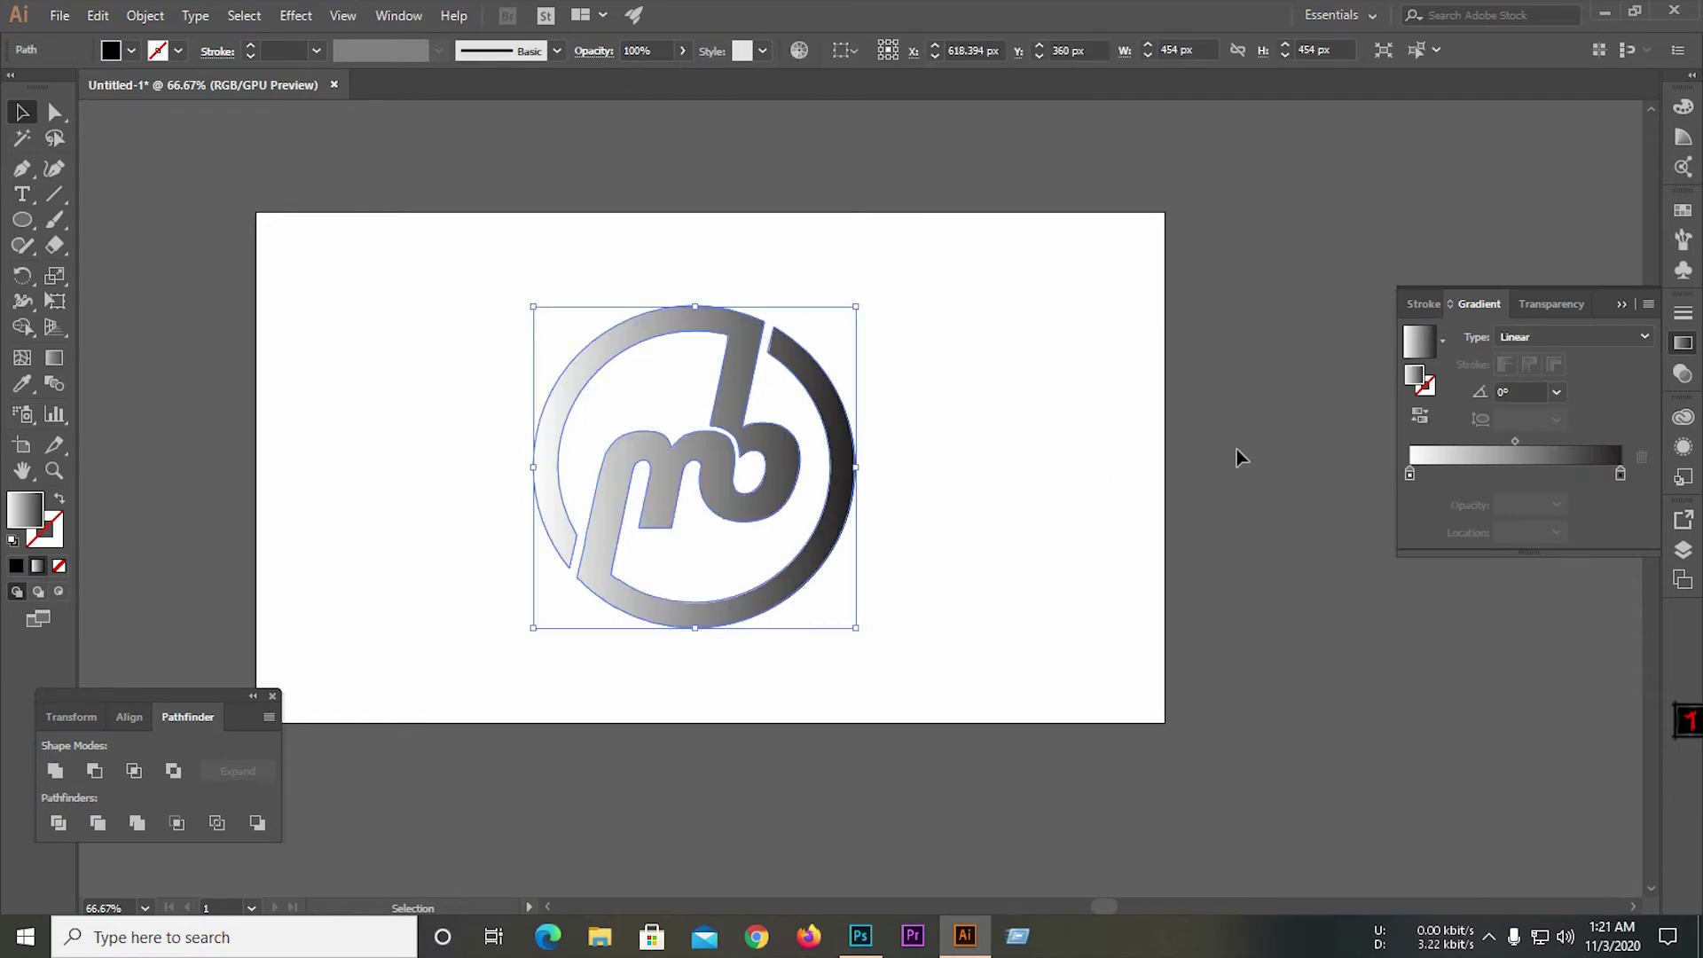
Set the gradient's starting color stop to the medium blue swatch.
{"action": "left_click", "coordinate": [1495, 456]}
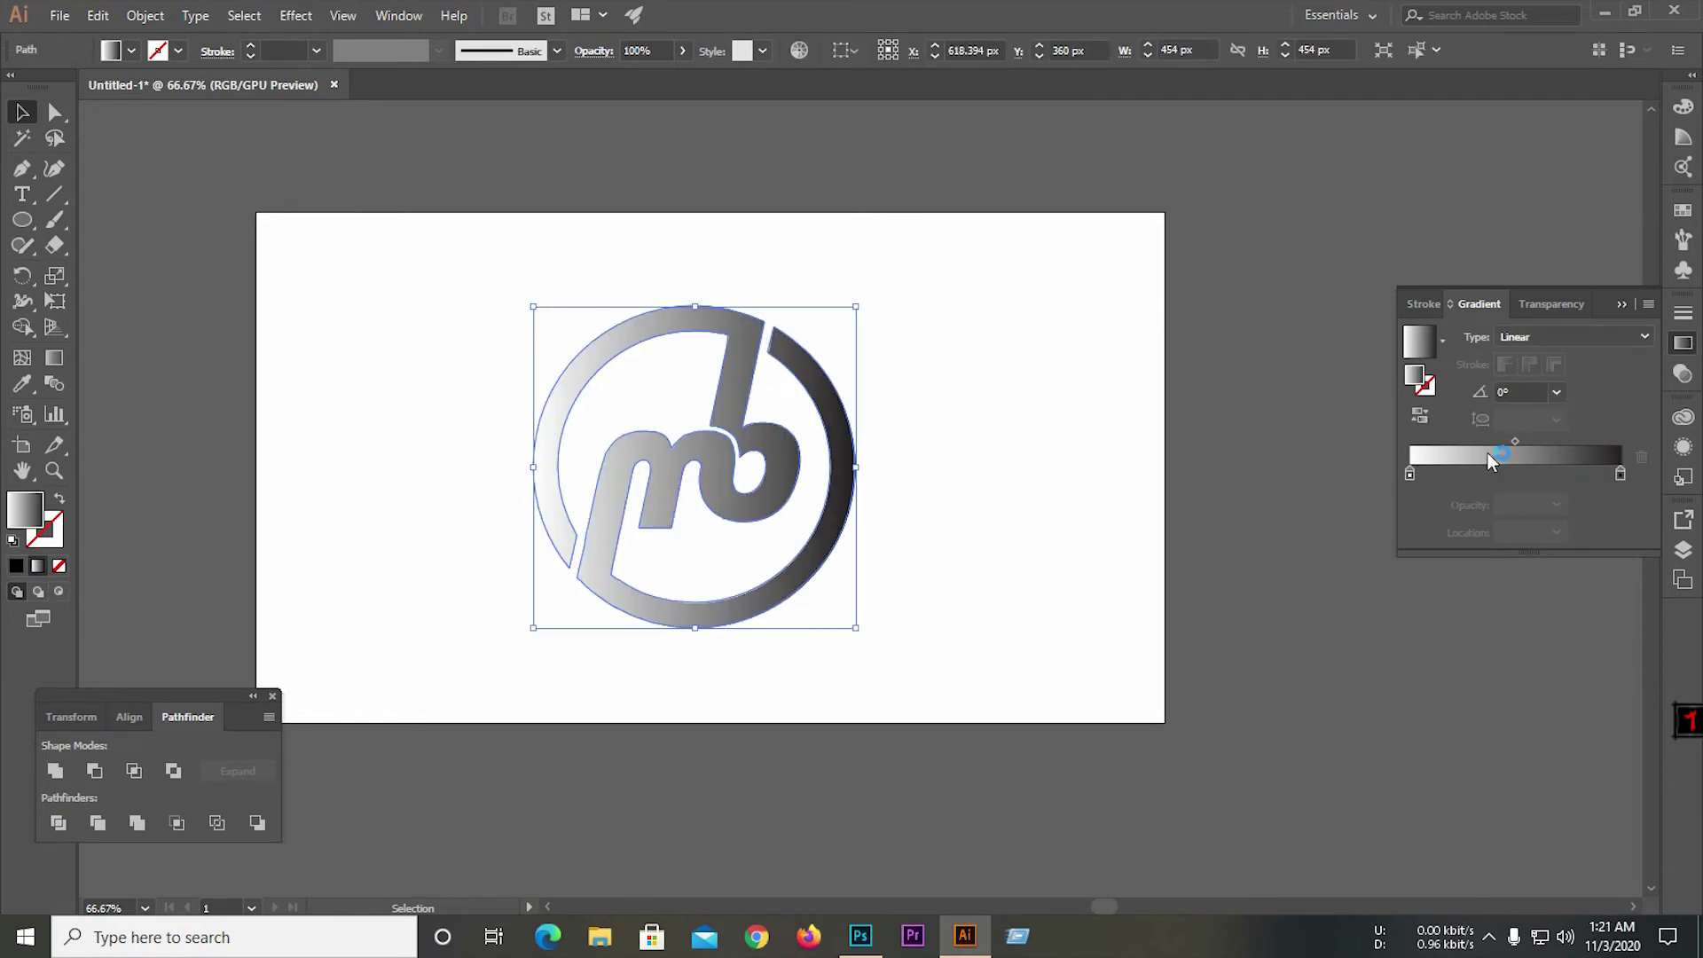
{"action": "left_click", "coordinate": [1410, 474]}
{"action": "double_click", "coordinate": [1410, 474]}
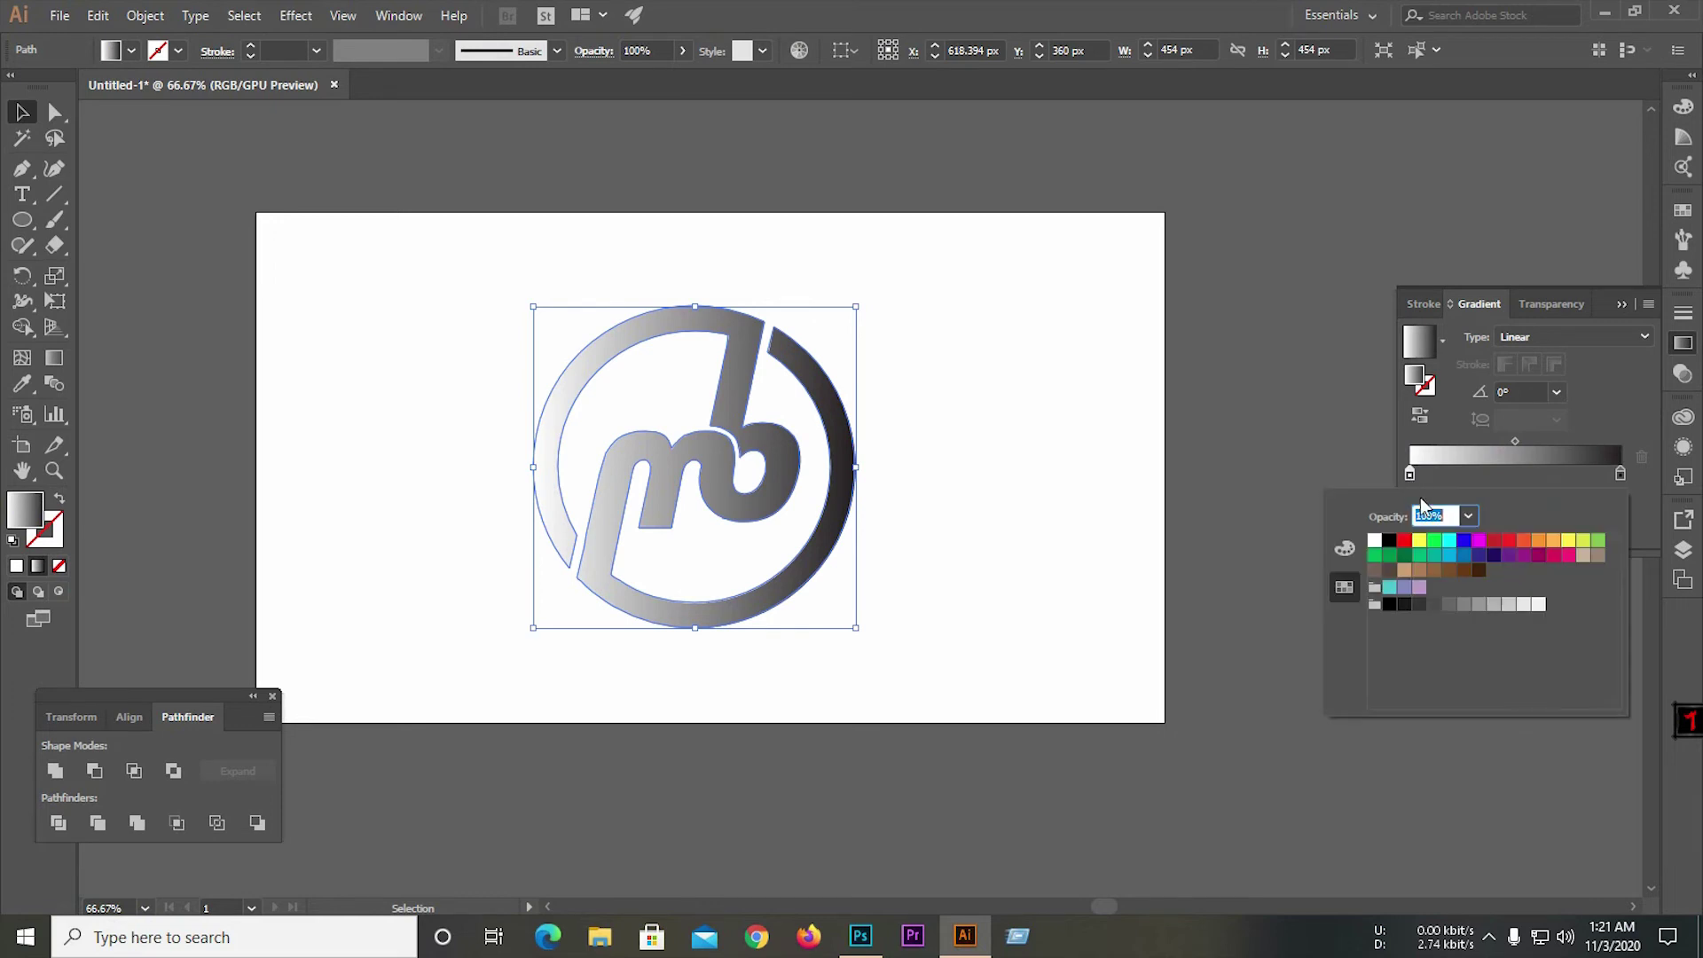
{"action": "left_click", "coordinate": [1465, 555]}
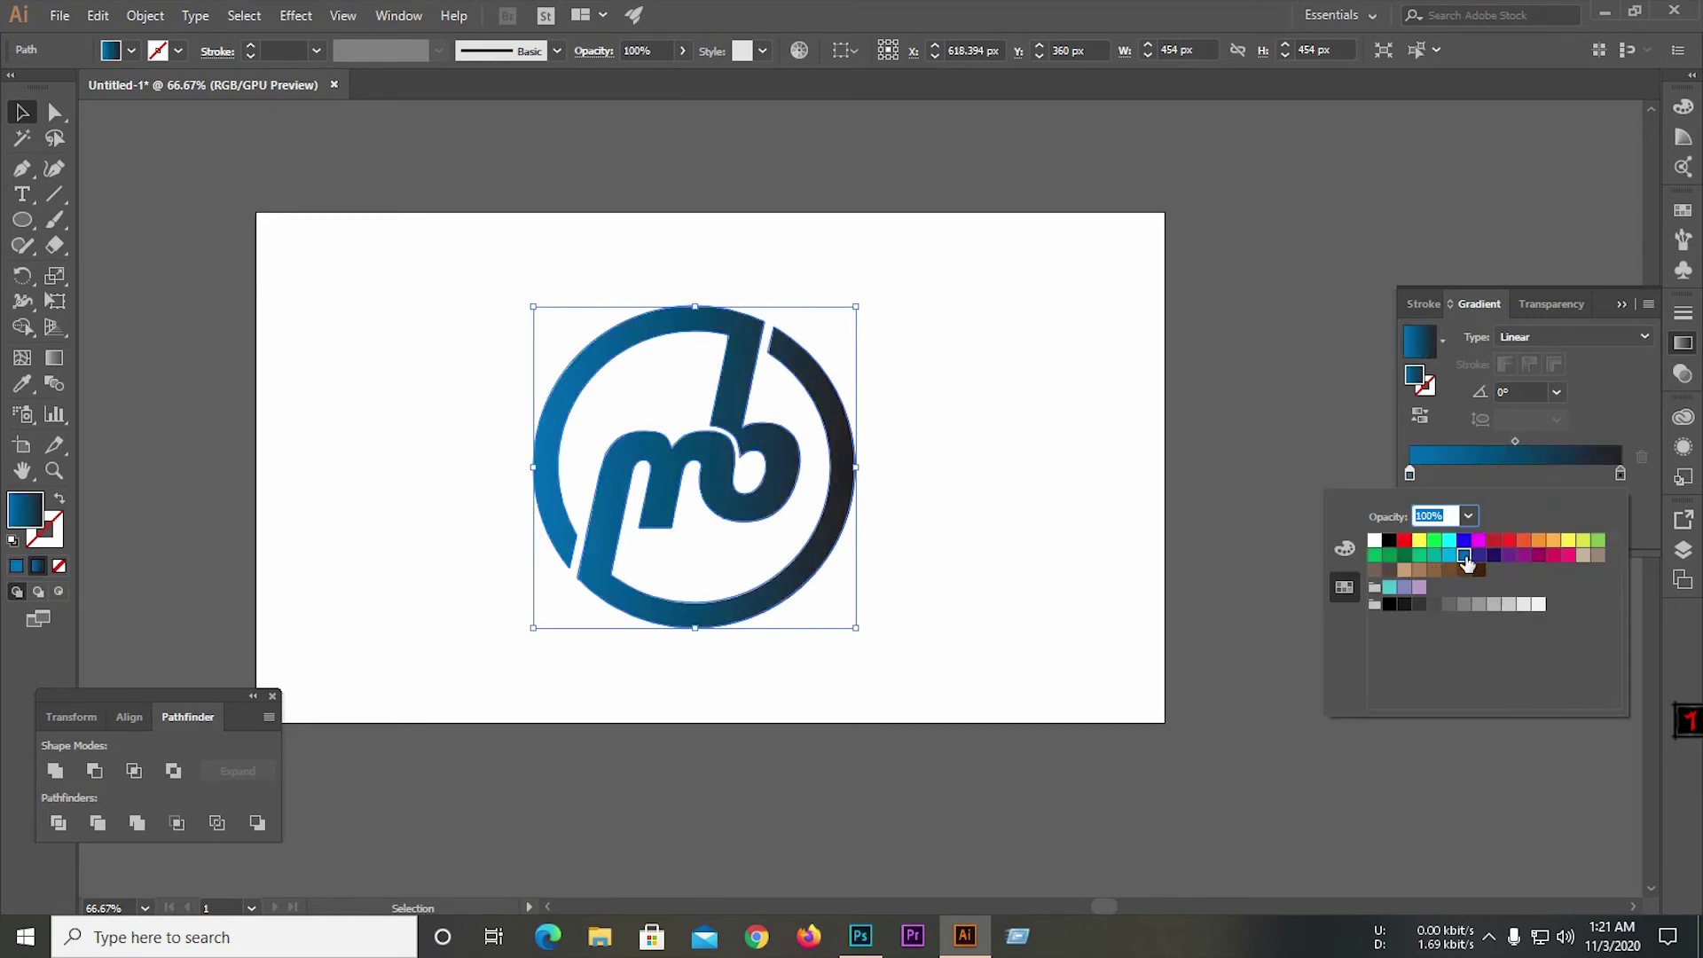
Set the gradient's ending color stop to the magenta-pink swatch.
{"action": "left_click", "coordinate": [1620, 475]}
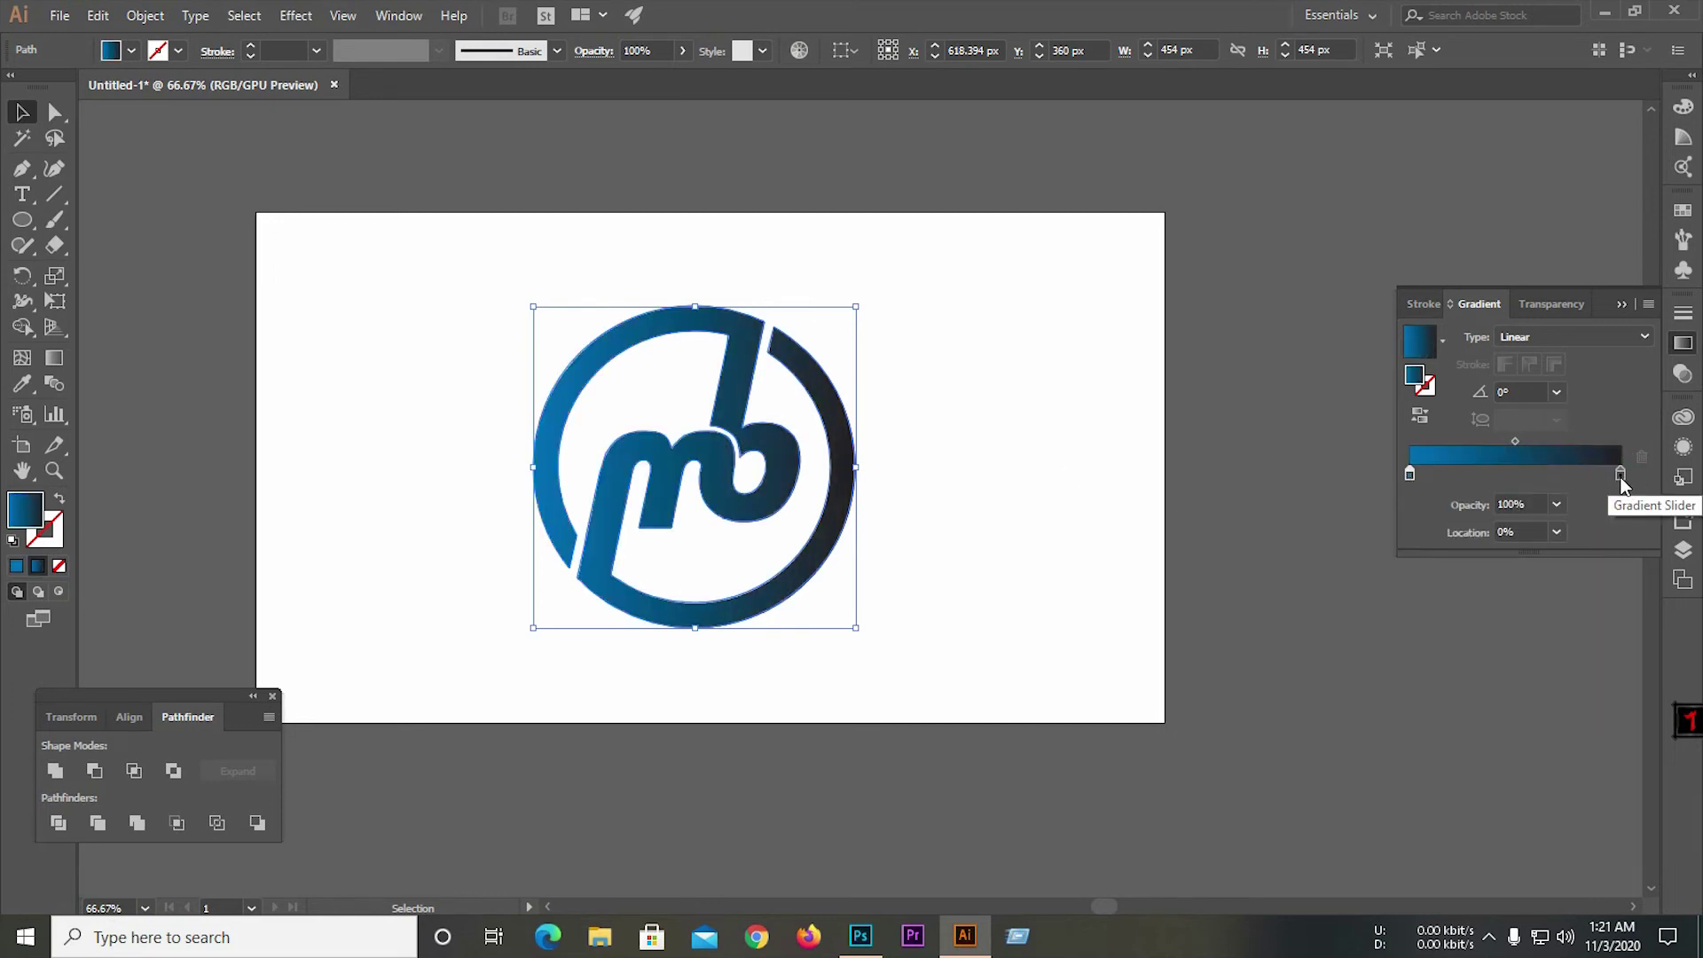
{"action": "double_click", "coordinate": [1620, 475]}
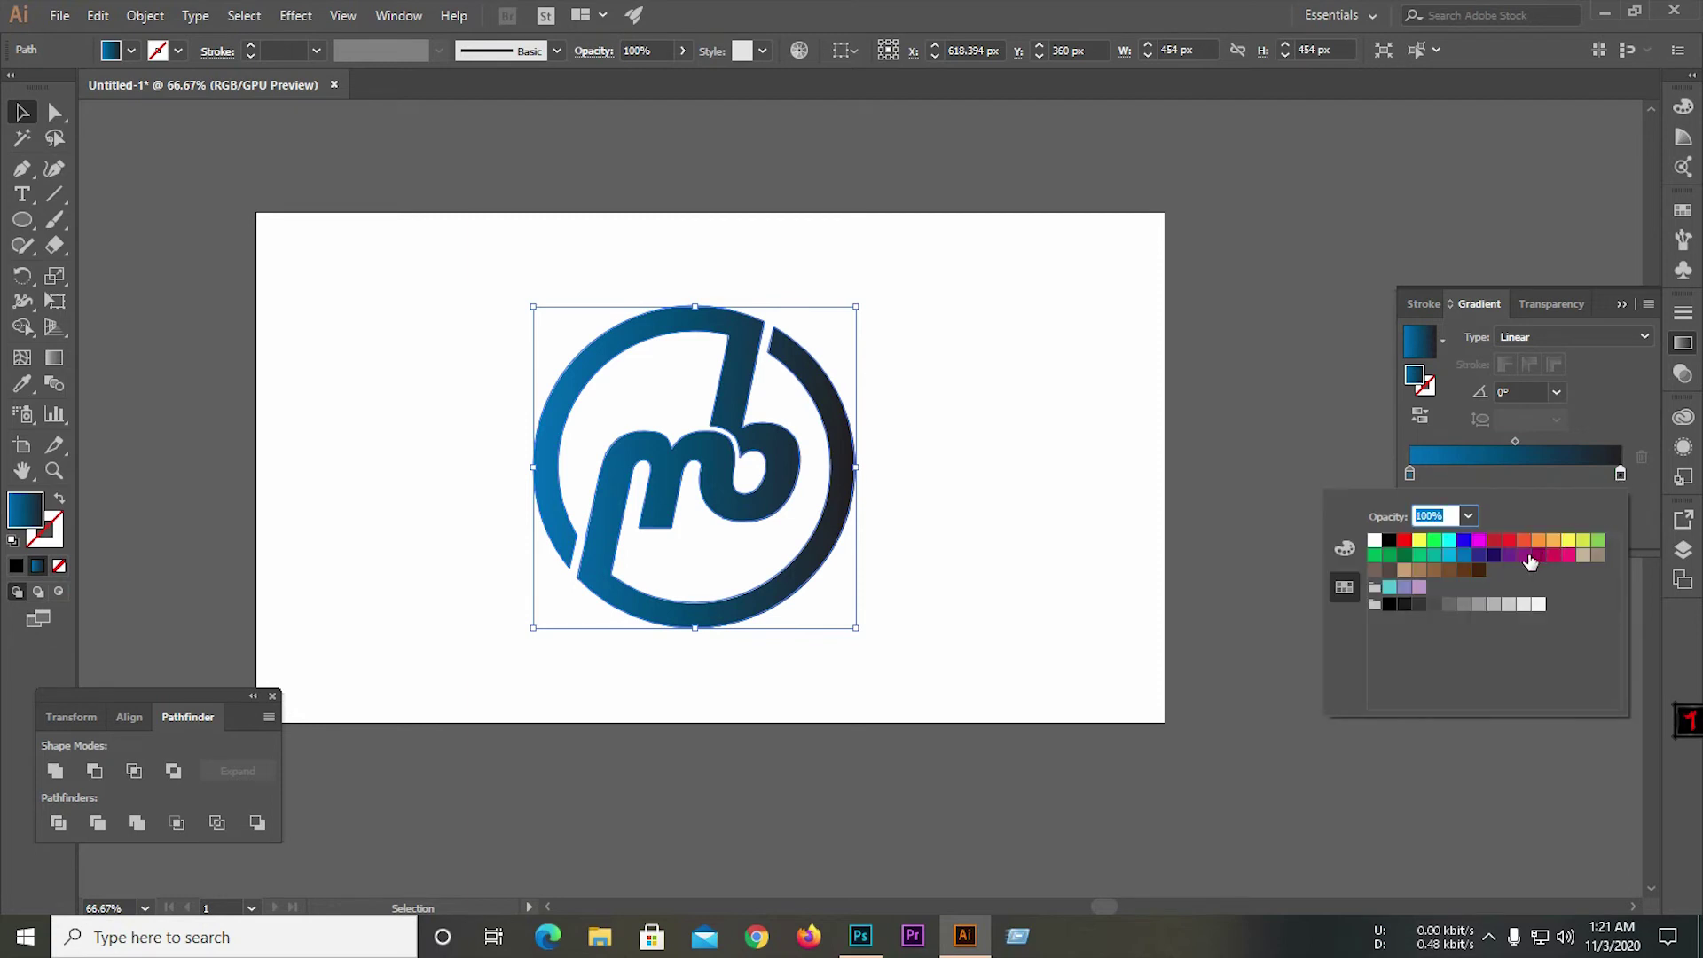
{"action": "left_click", "coordinate": [1523, 555]}
{"action": "left_click", "coordinate": [1557, 563]}
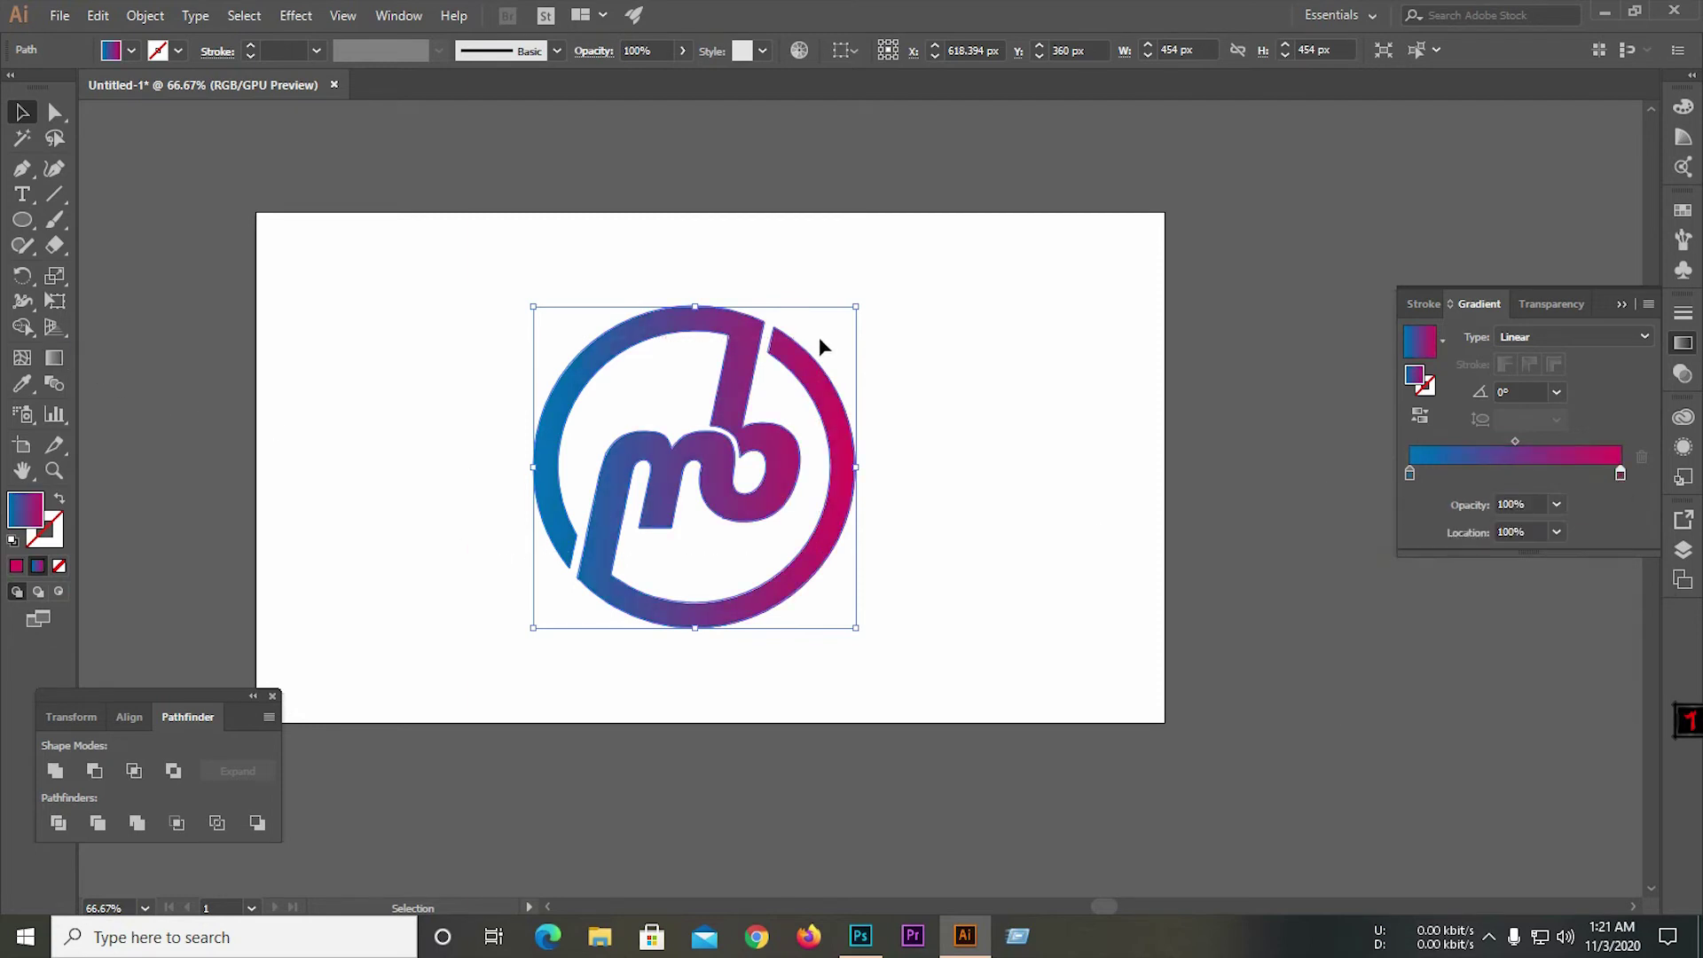
Redirect the logo's gradient diagonally at about 49°, running from blue at the lower left to magenta at the upper right, and deselect the logo.
{"action": "left_click_drag", "start_coordinate": [330, 281], "coordinate": [825, 582]}
{"action": "left_click", "coordinate": [54, 357]}
{"action": "left_click_drag", "start_coordinate": [561, 562], "coordinate": [878, 306]}
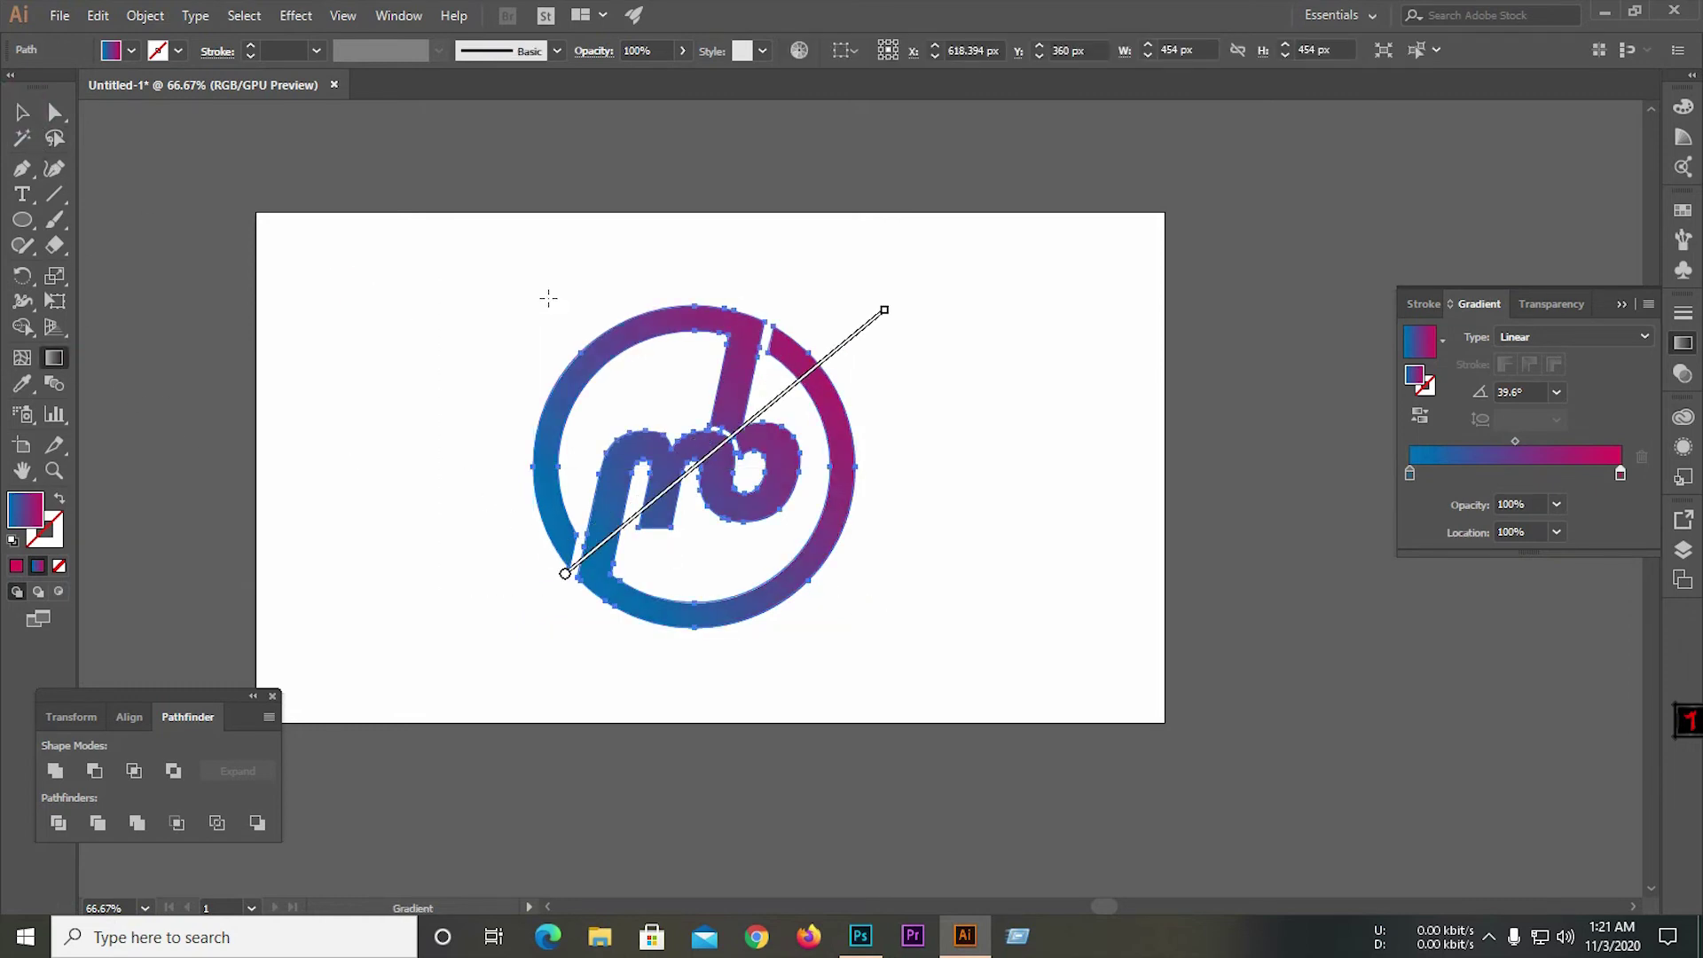
{"action": "left_click_drag", "start_coordinate": [529, 373], "coordinate": [931, 599]}
{"action": "left_click_drag", "start_coordinate": [834, 676], "coordinate": [589, 334]}
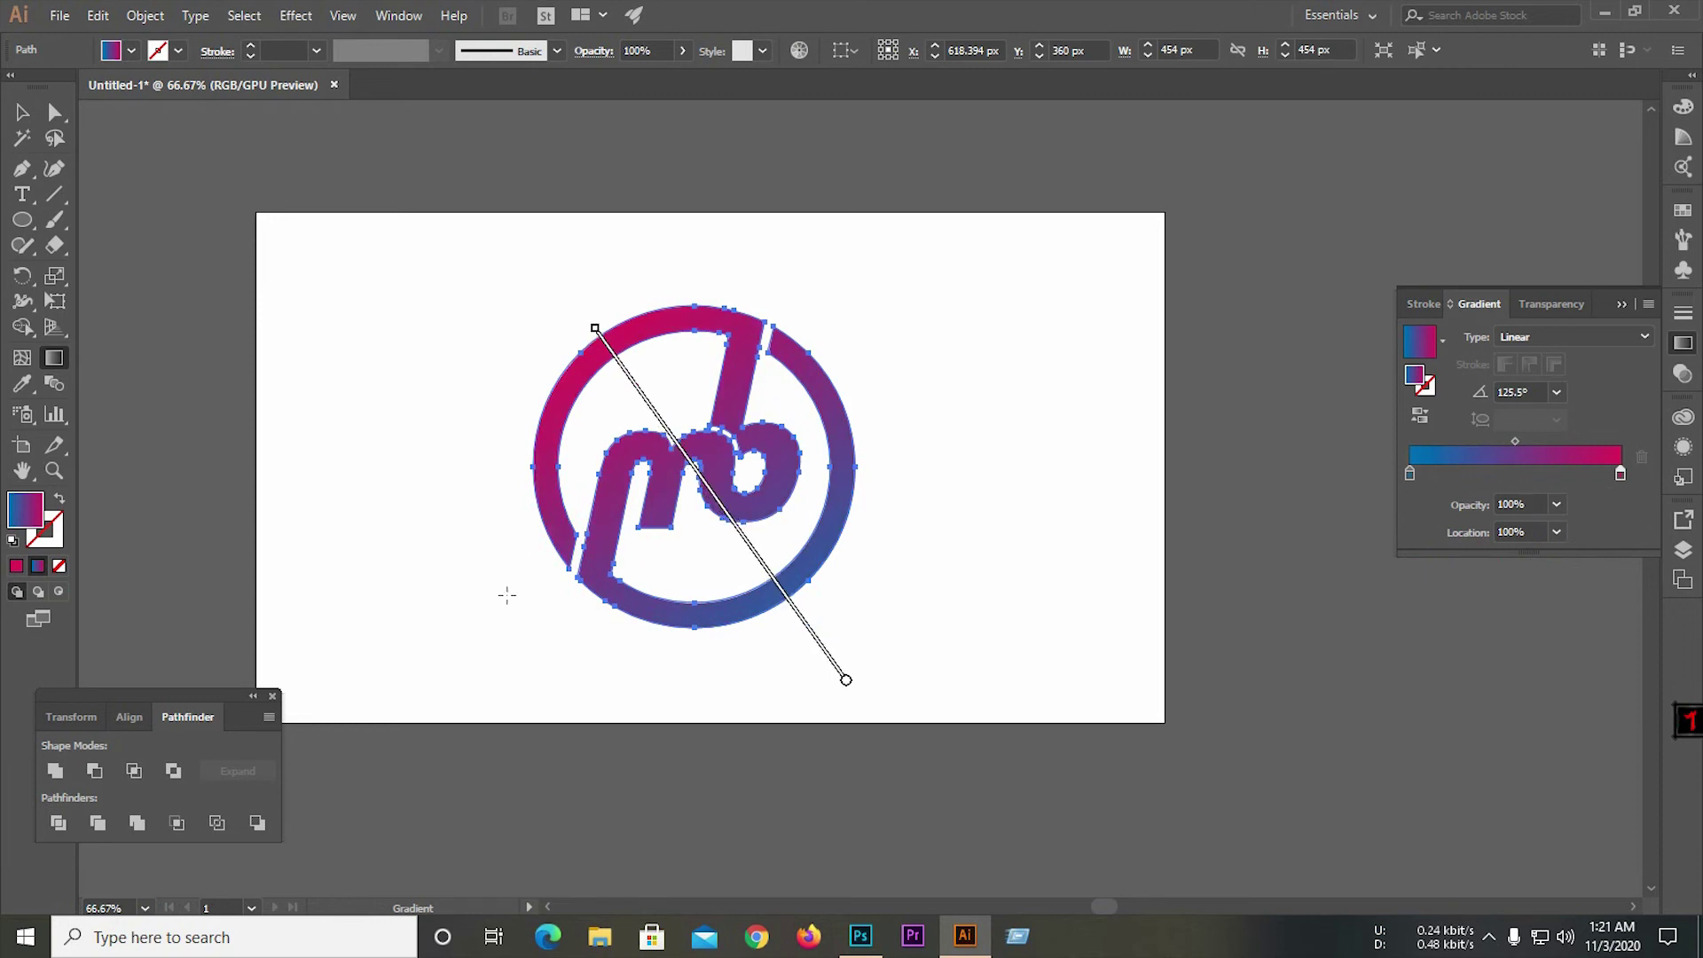
{"action": "left_click_drag", "start_coordinate": [540, 646], "coordinate": [876, 257]}
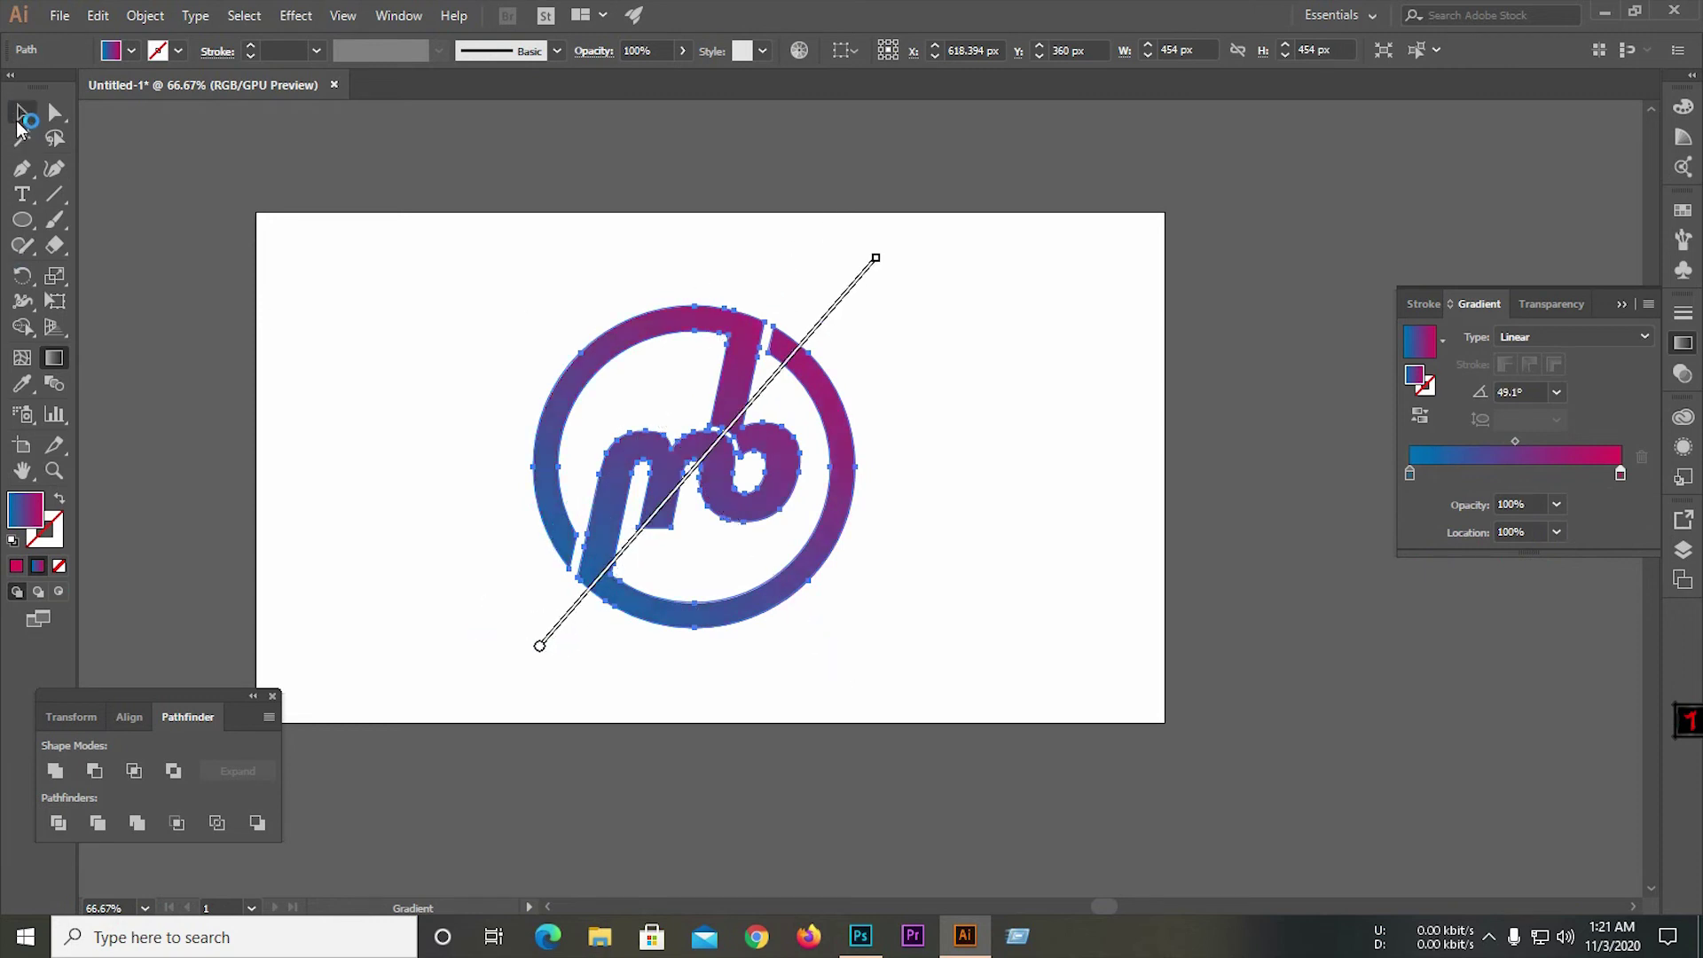
{"action": "key", "text": "v"}
{"action": "left_click", "coordinate": [523, 408]}
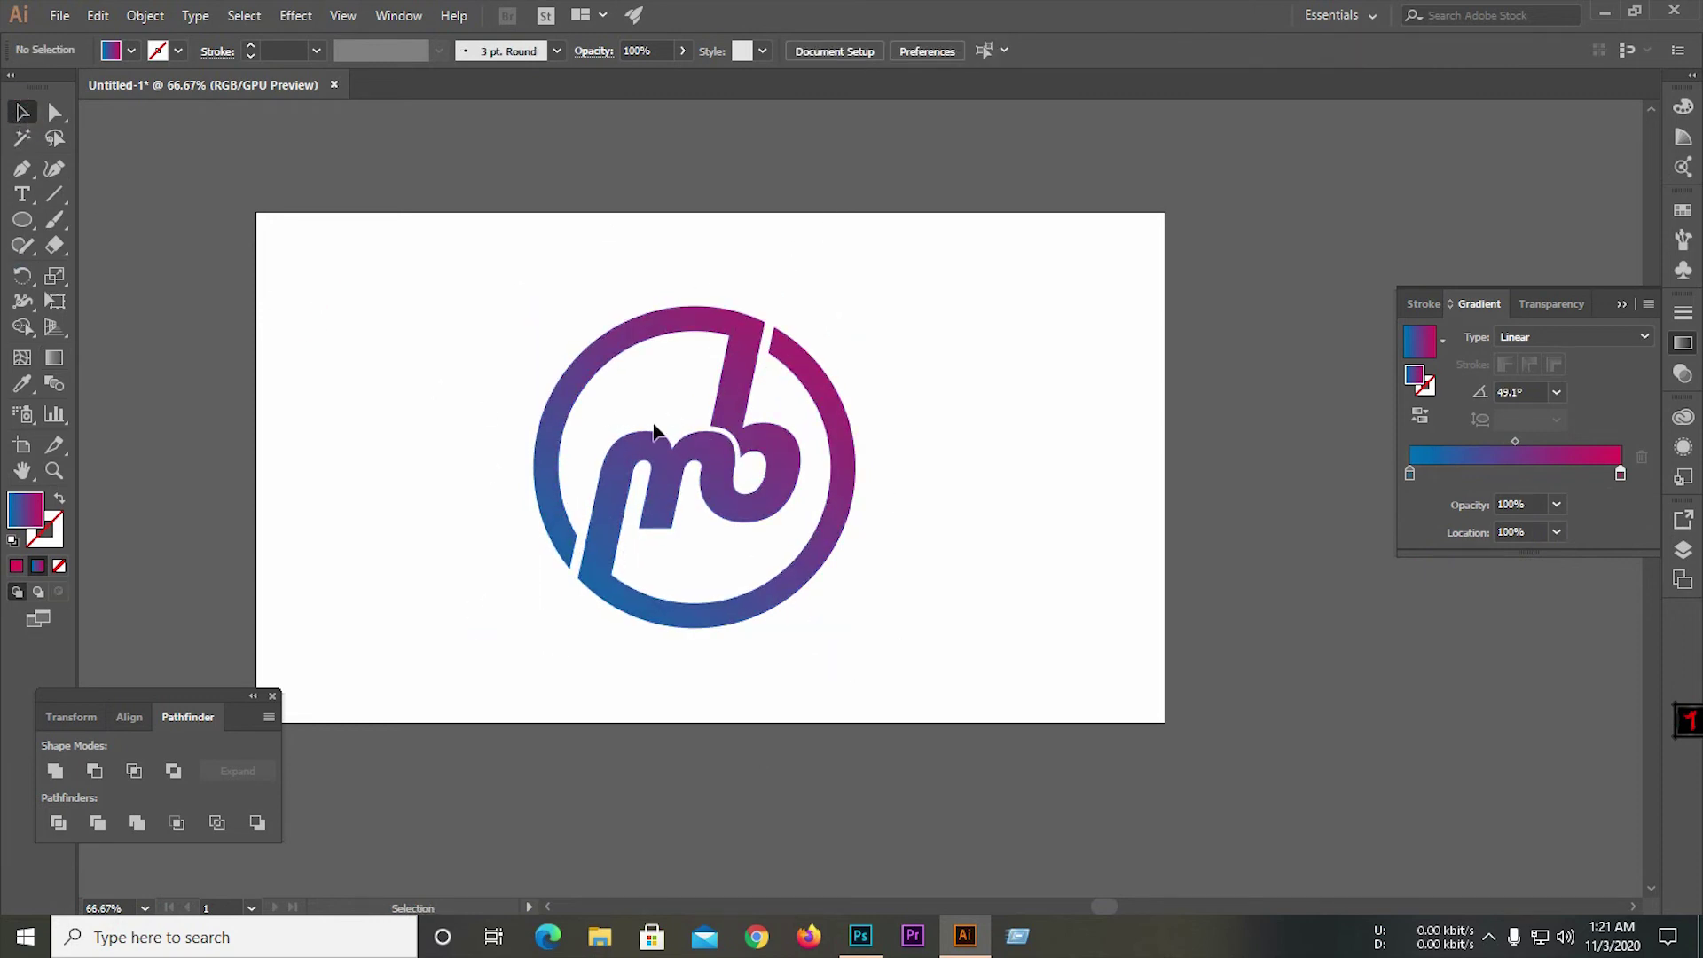
Open the Your Logo smart object in Photoshop's silver mockup and place the Illustrator logo at its center, scaled proportionally to about 190%.
{"action": "key", "text": "alt+Tab"}
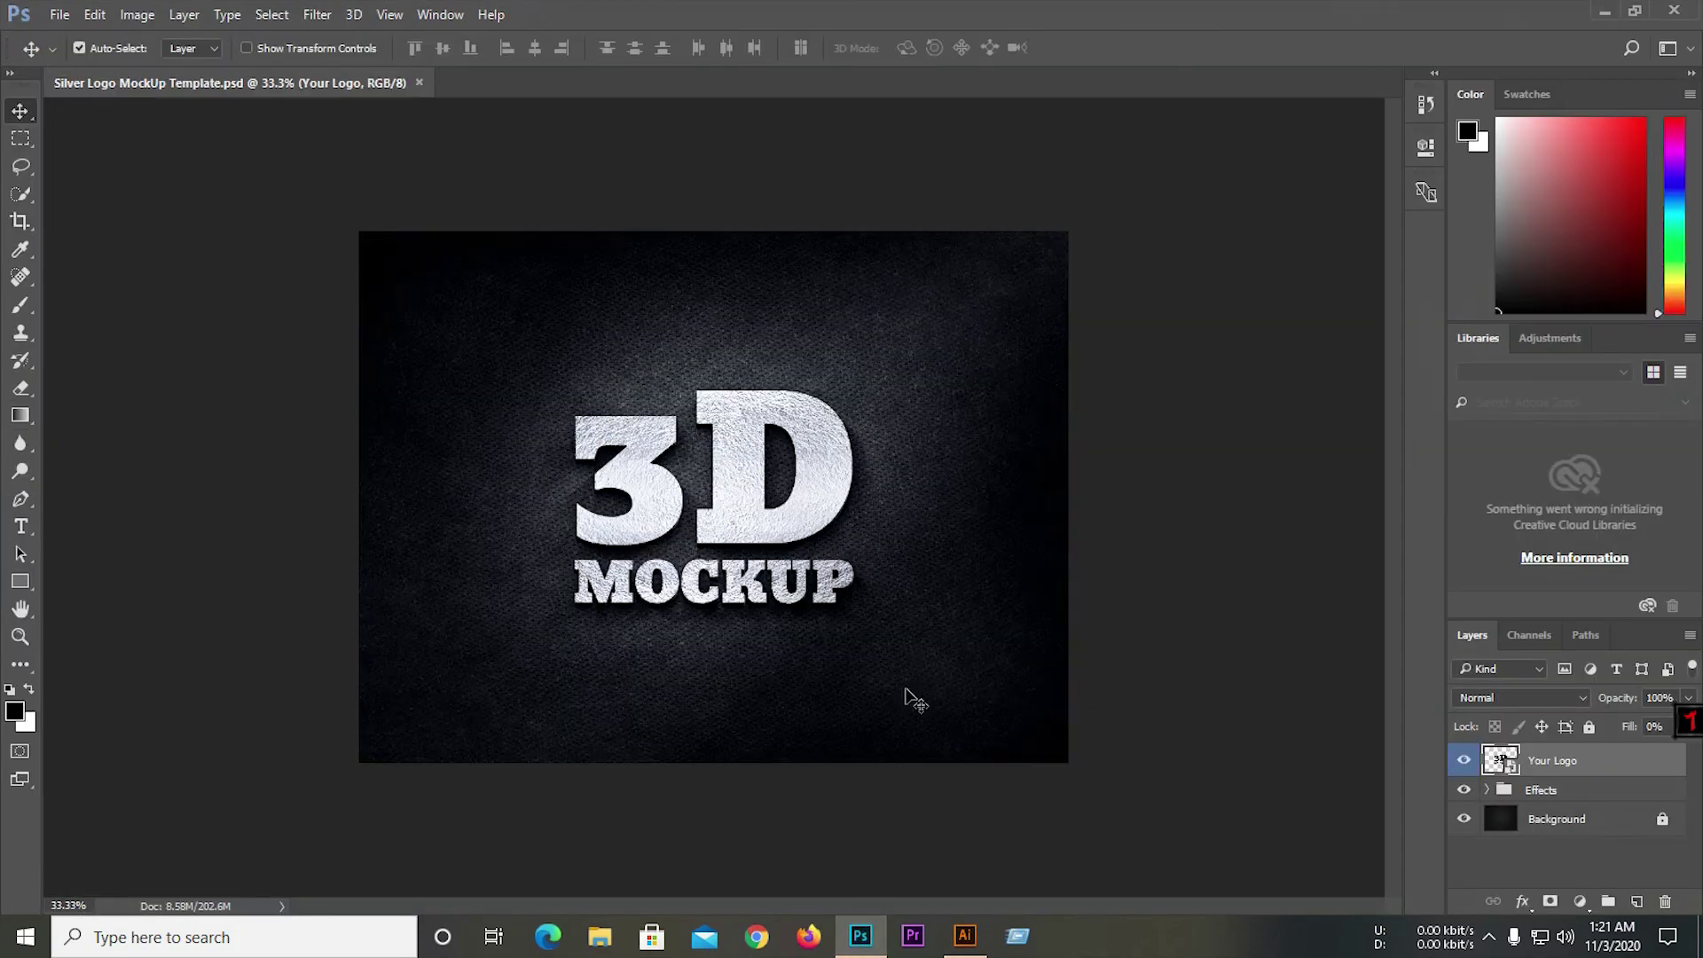
{"action": "double_click", "coordinate": [1509, 769]}
{"action": "left_click", "coordinate": [965, 936]}
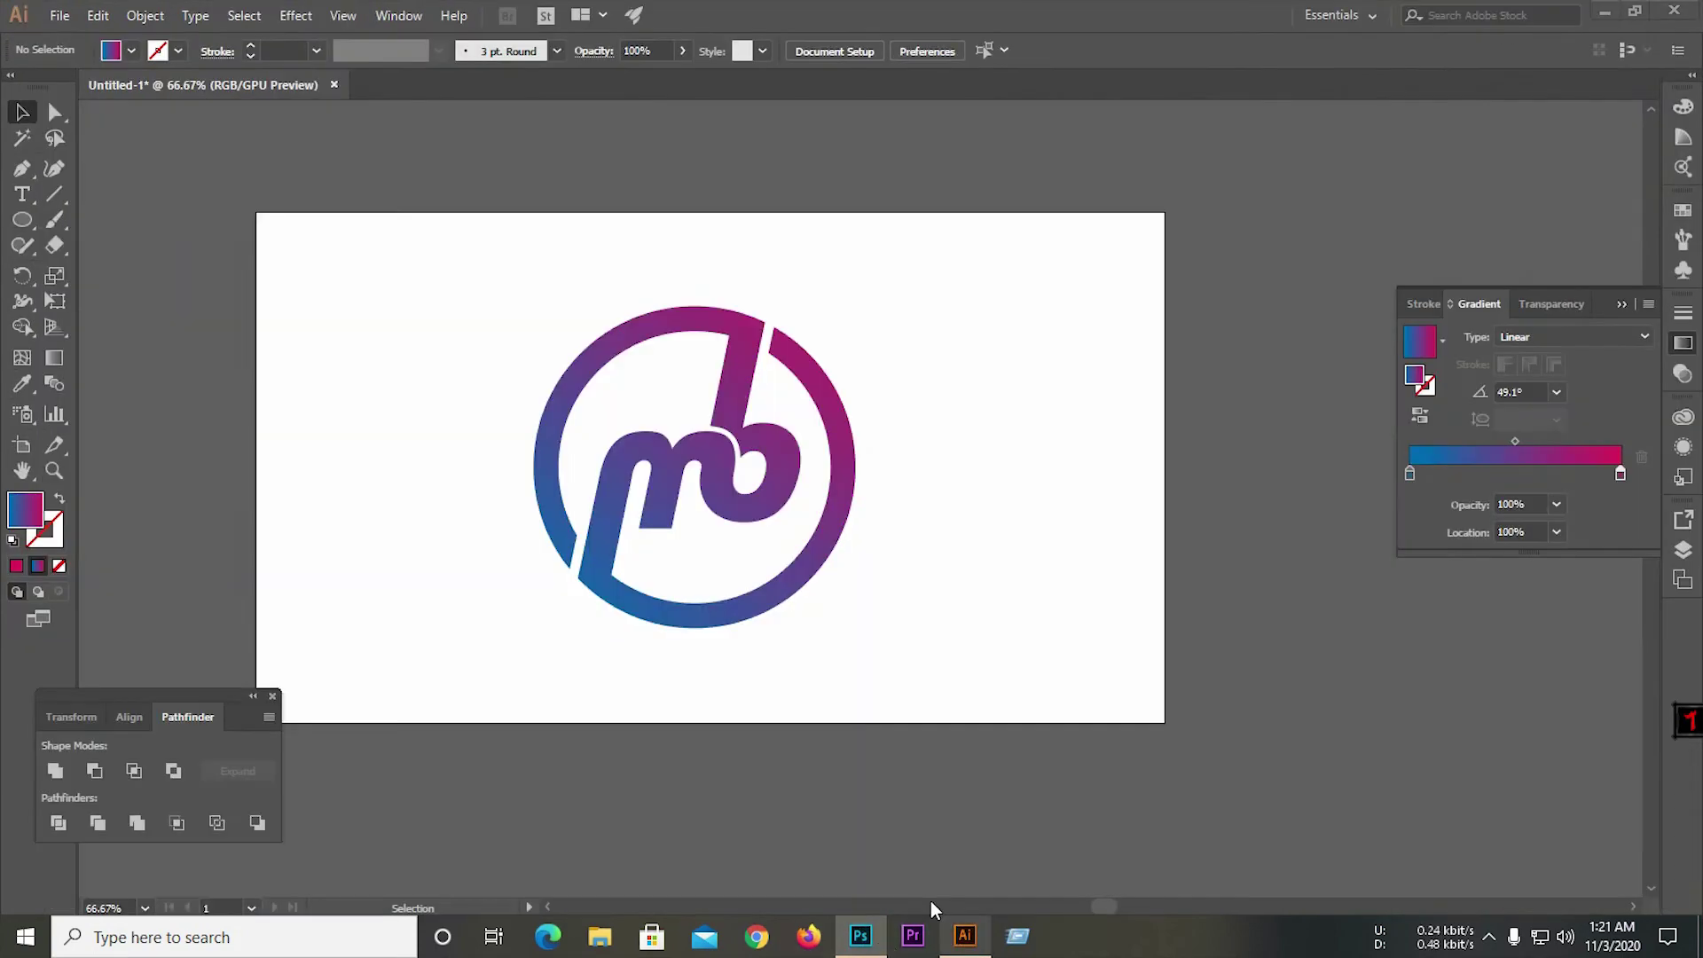
{"action": "left_click_drag", "start_coordinate": [764, 535], "coordinate": [714, 503]}
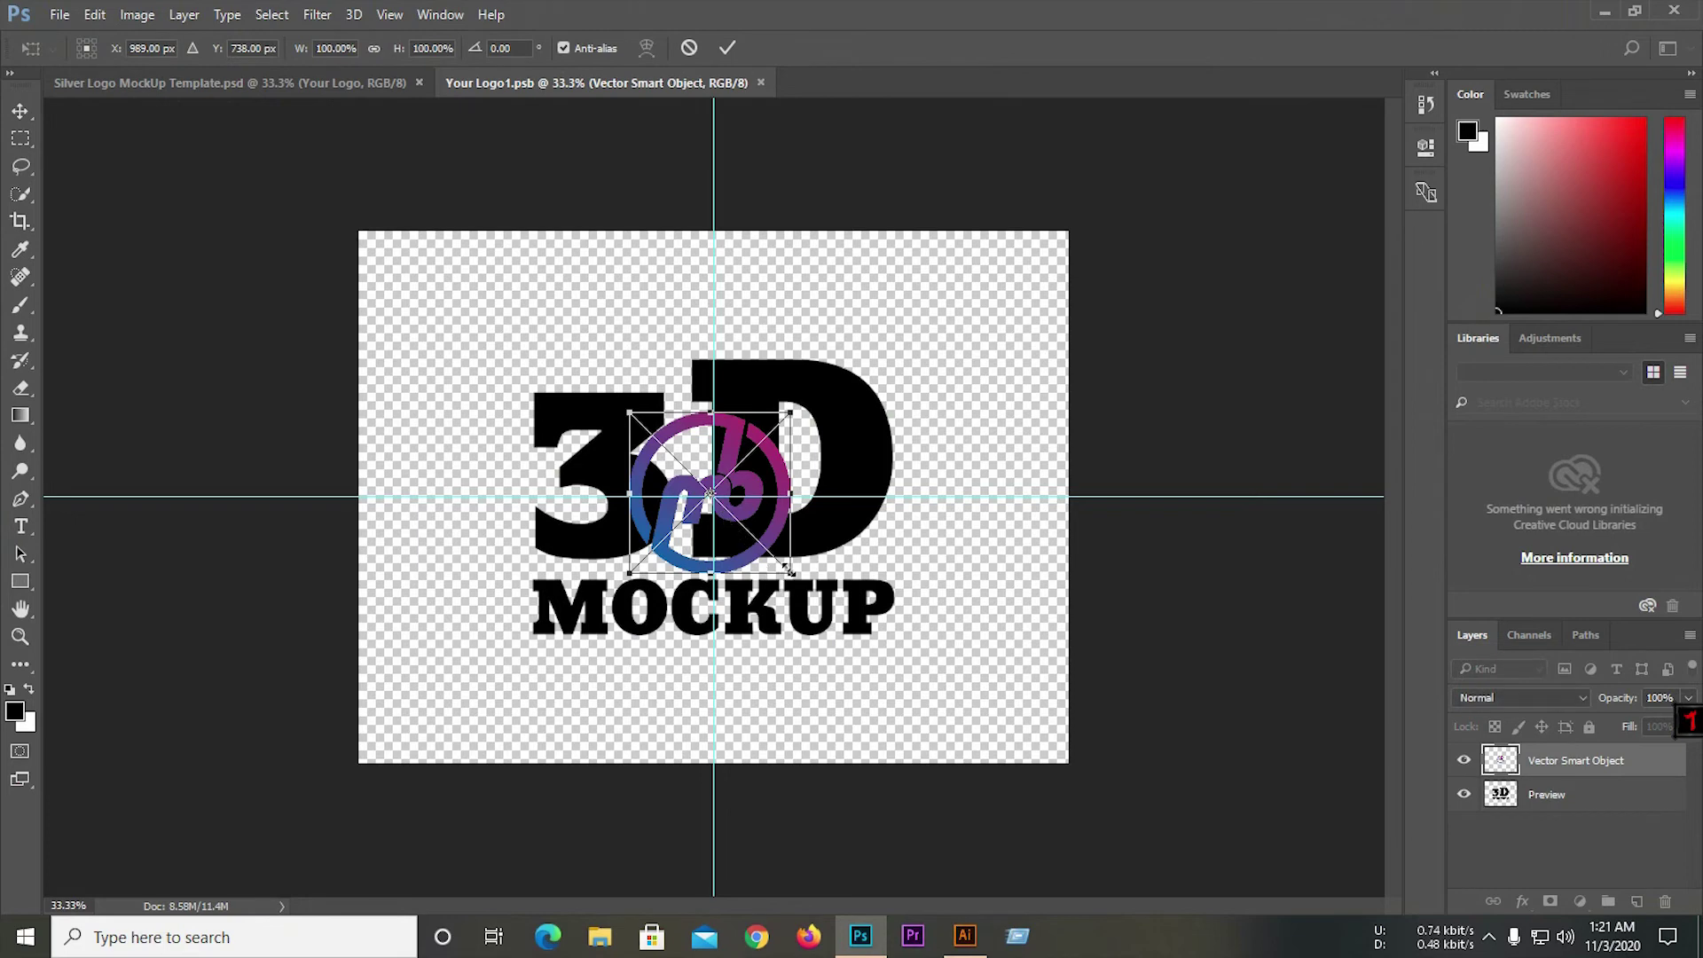
{"action": "left_click_drag", "start_coordinate": [789, 570], "coordinate": [863, 645]}
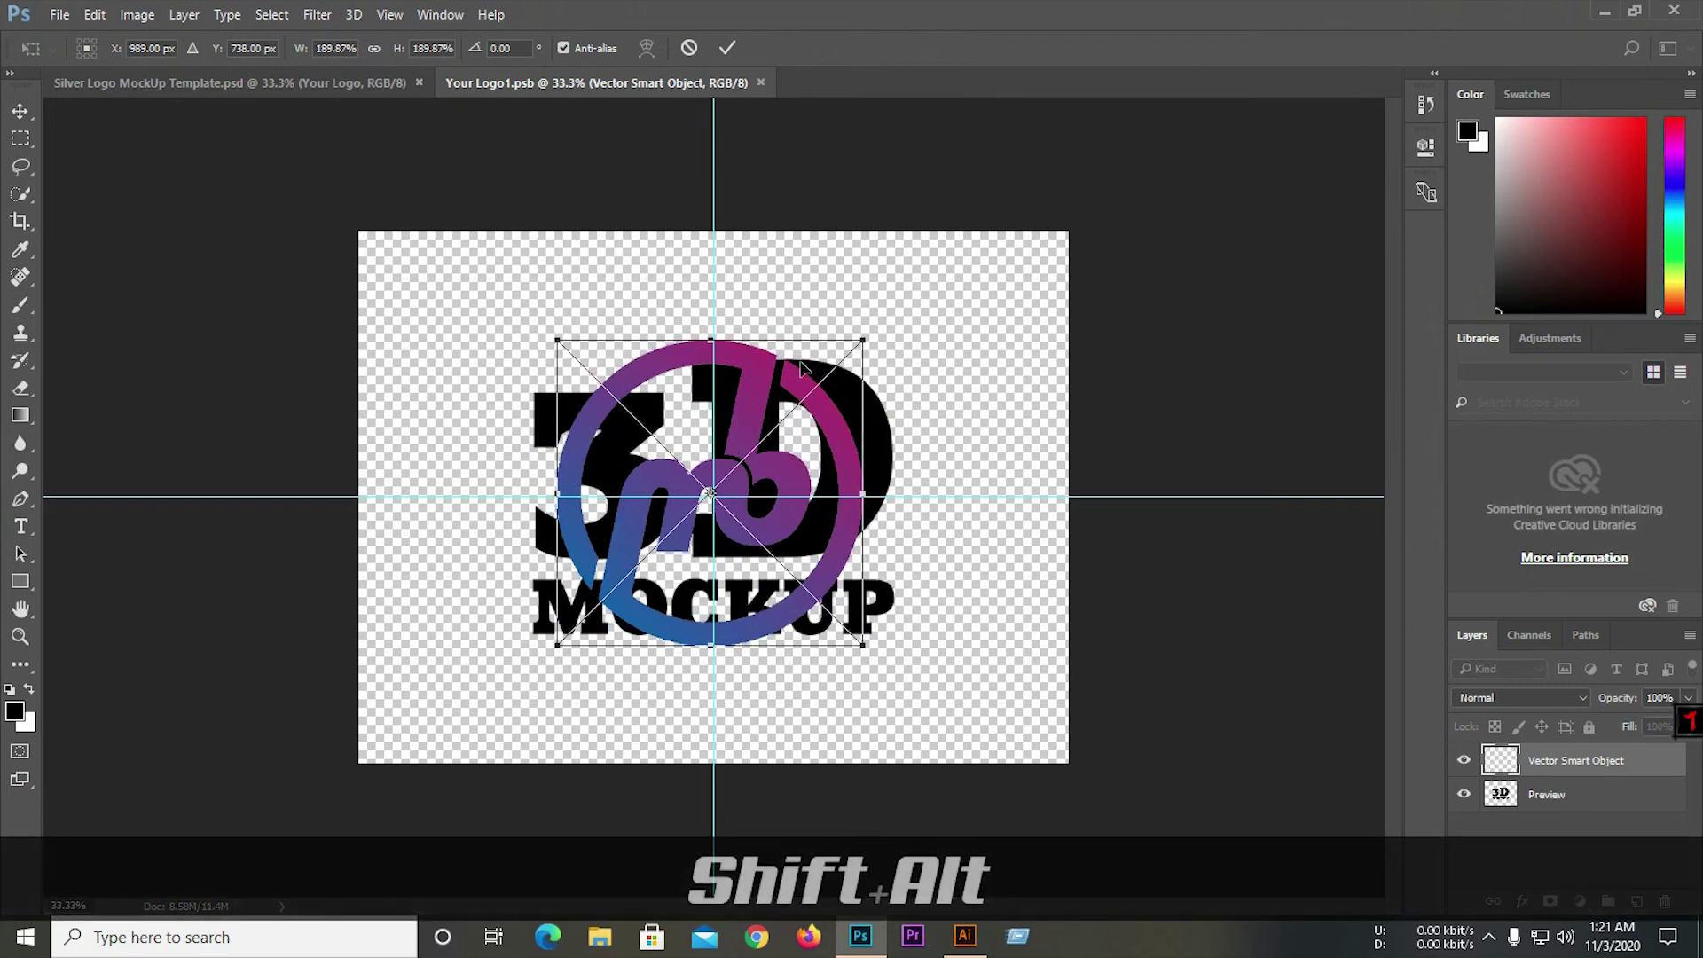
{"action": "left_click", "coordinate": [728, 48]}
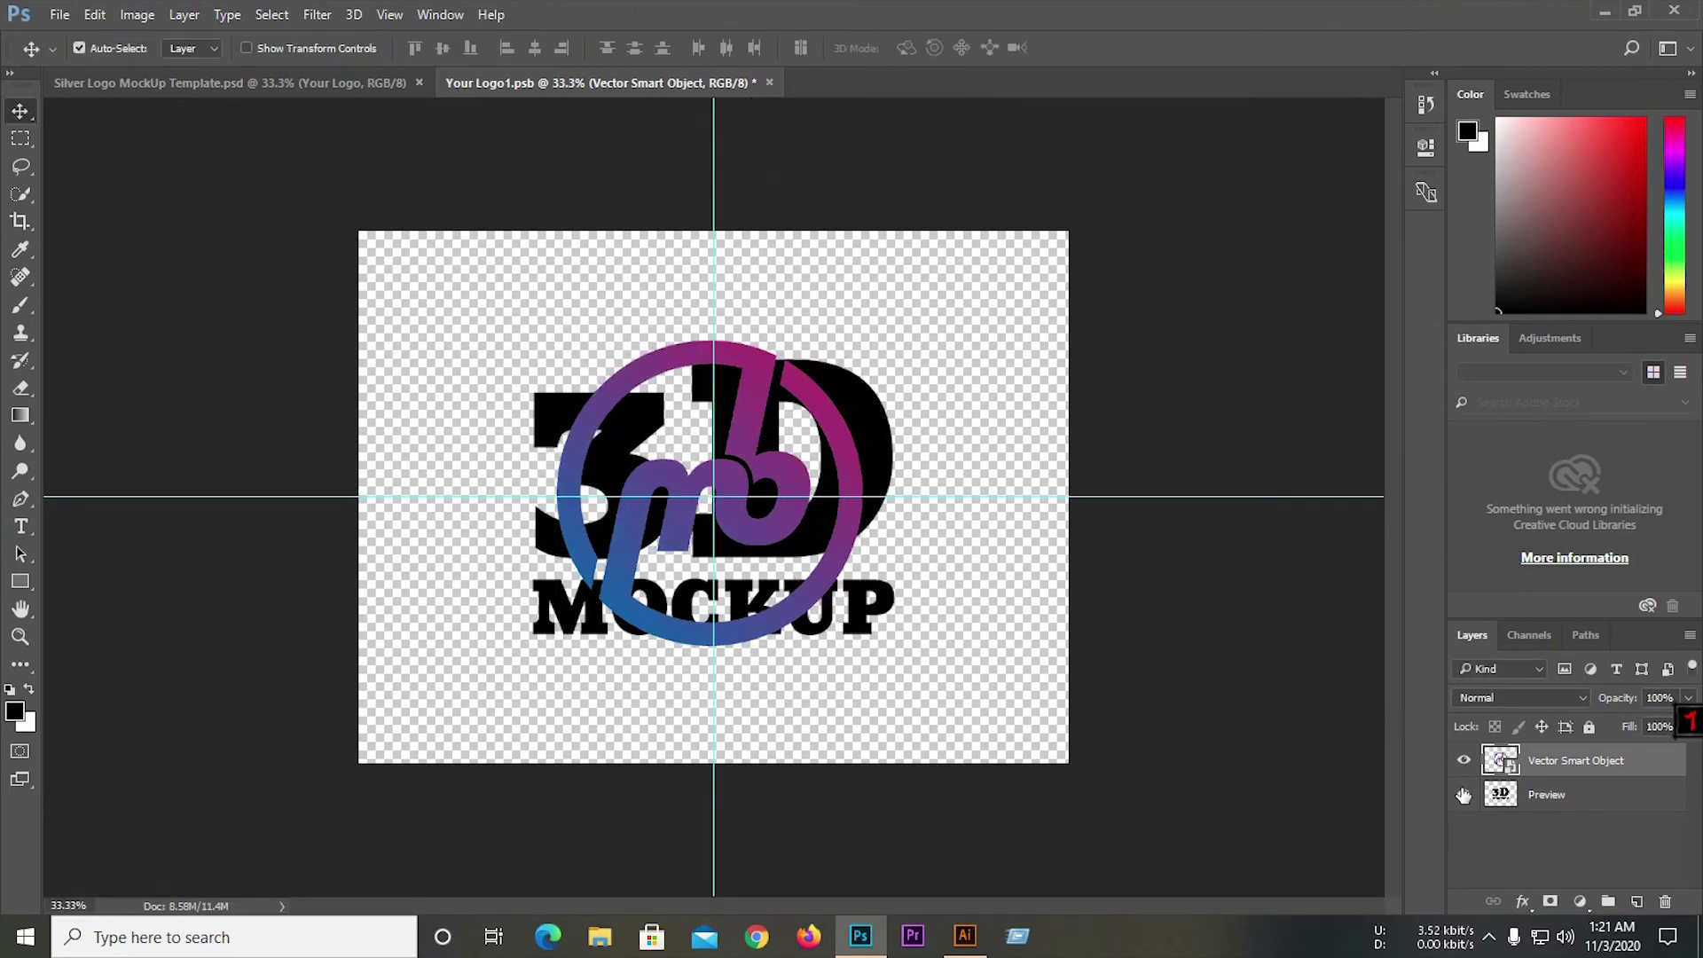
Hide the Preview layer, save the smart object, and return to the Silver Logo MockUp Template document.
{"action": "left_click", "coordinate": [1464, 795]}
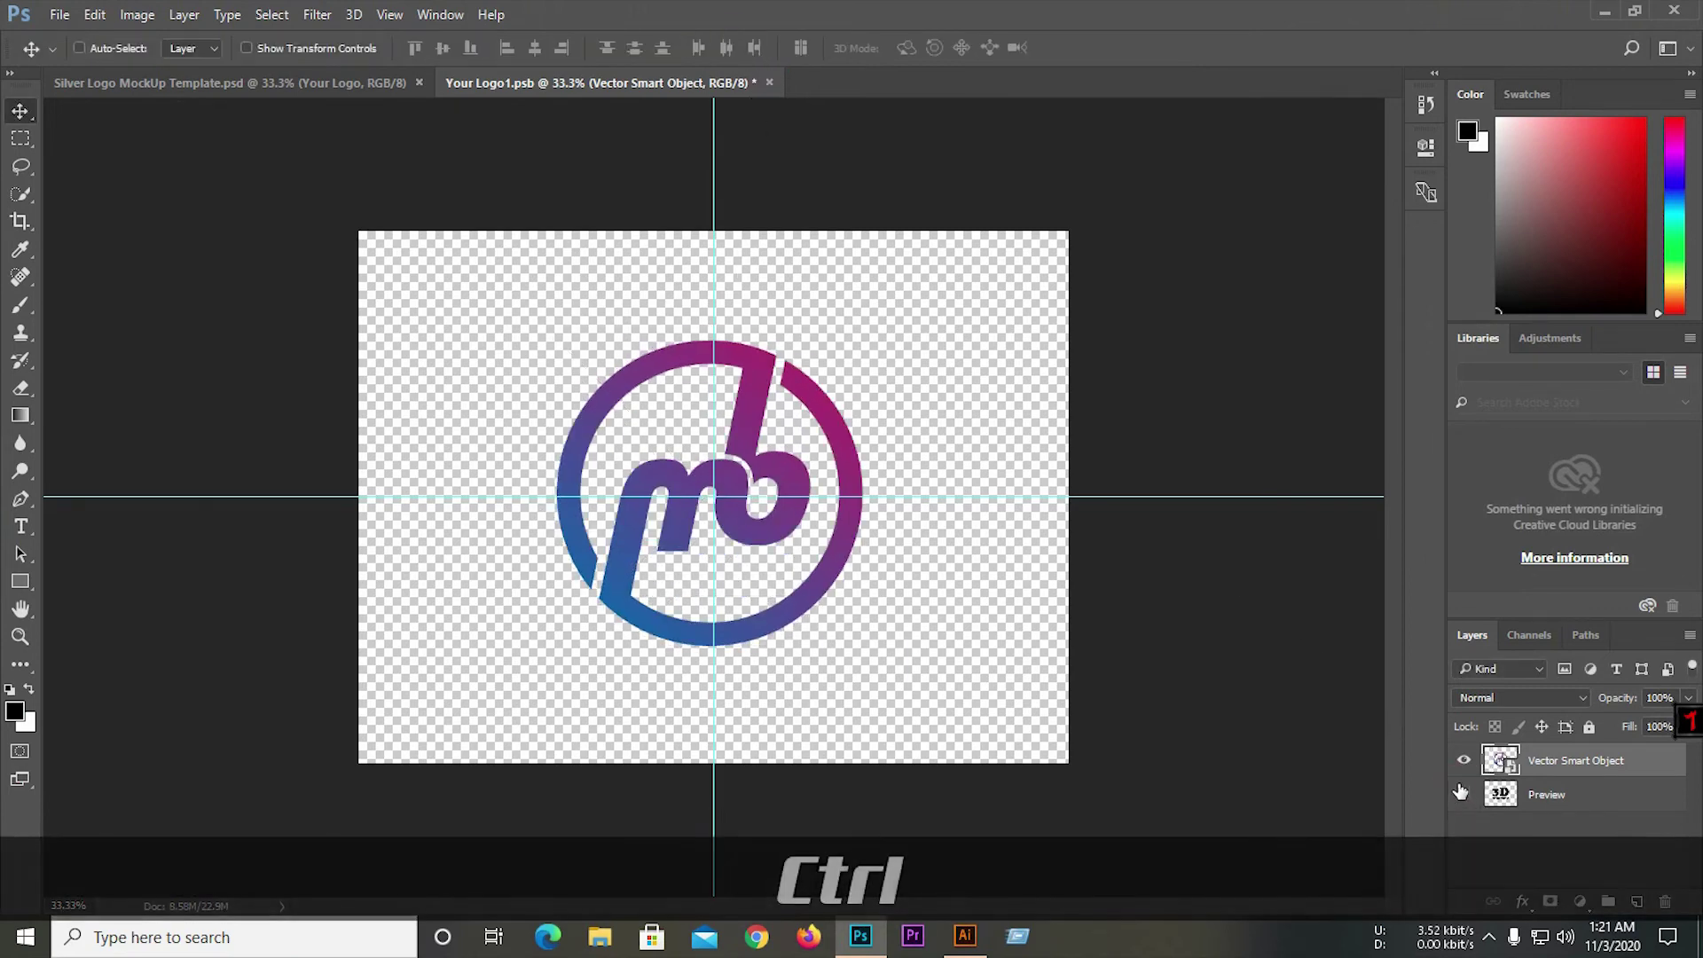
{"action": "key", "text": "ctrl+s"}
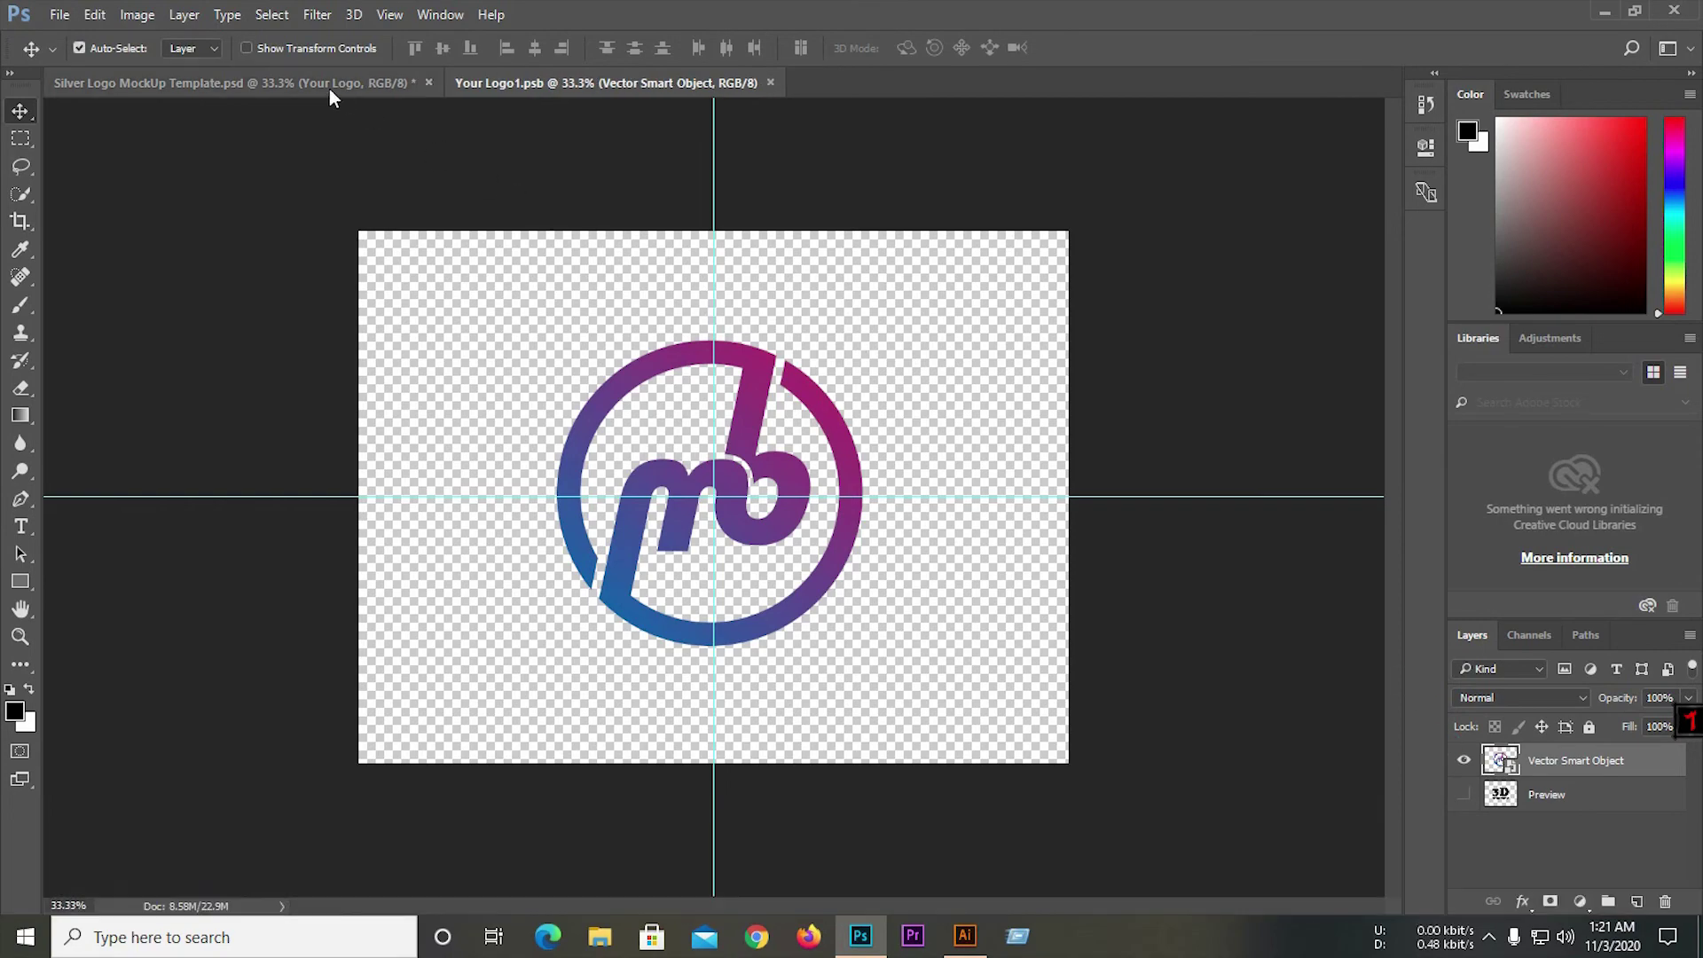
{"action": "left_click", "coordinate": [330, 84]}
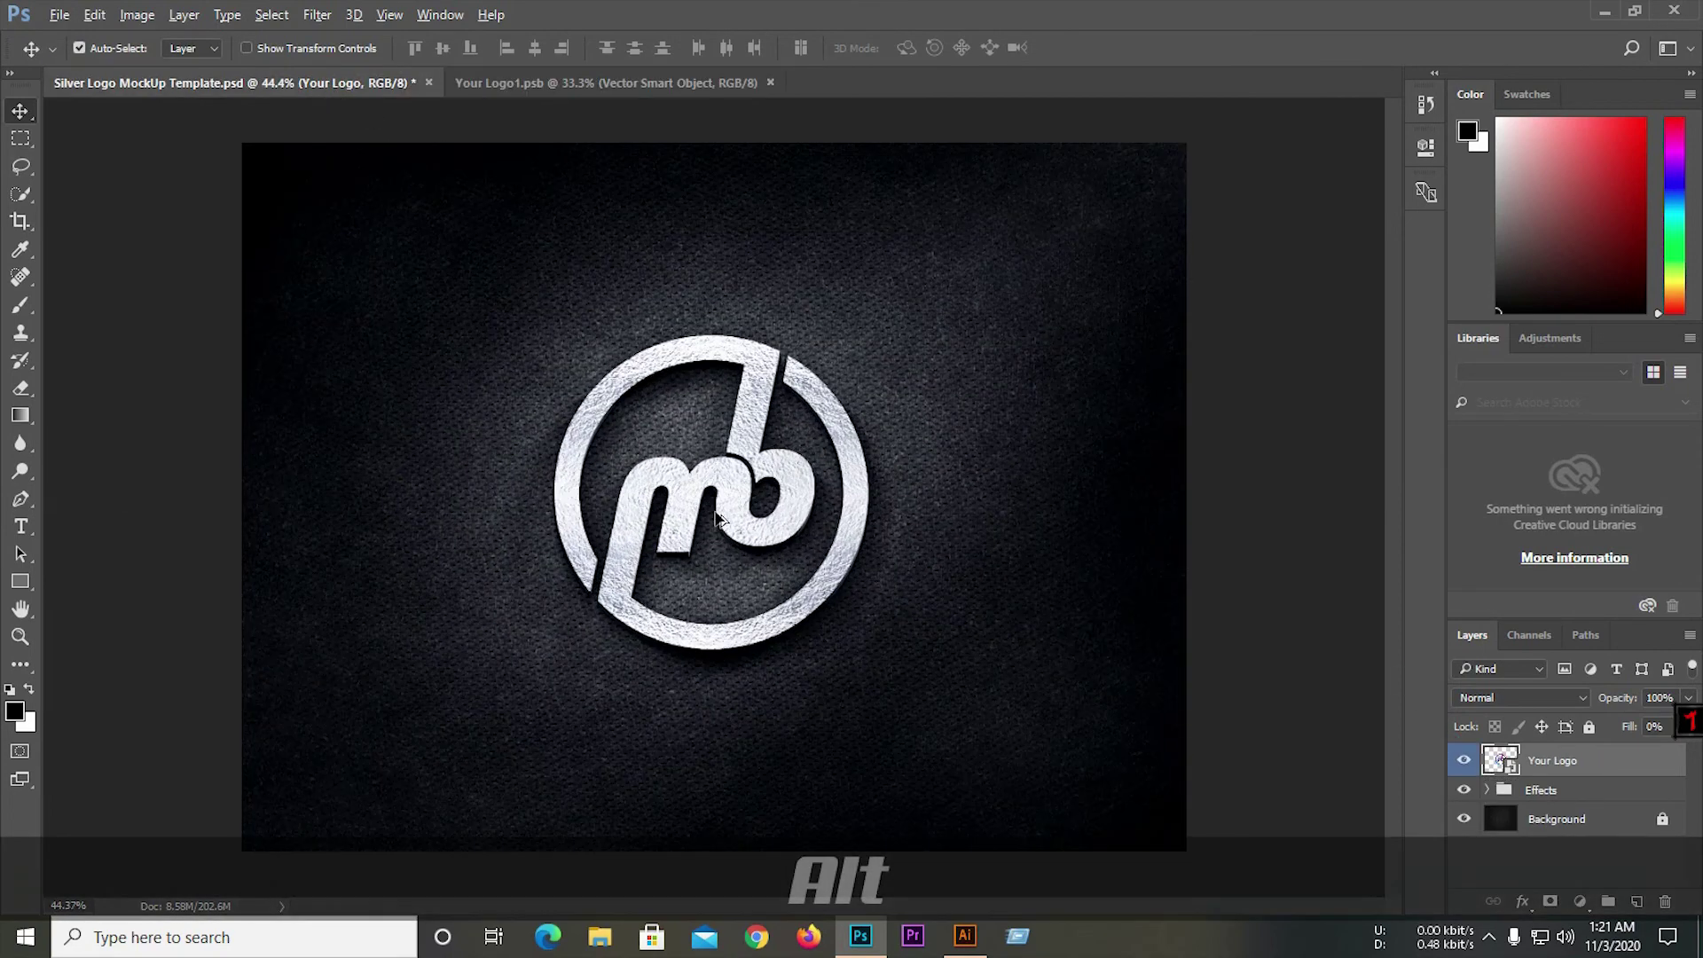
{"action": "scroll", "coordinate": [753, 527], "scroll_direction": "up", "scroll_amount": 5}
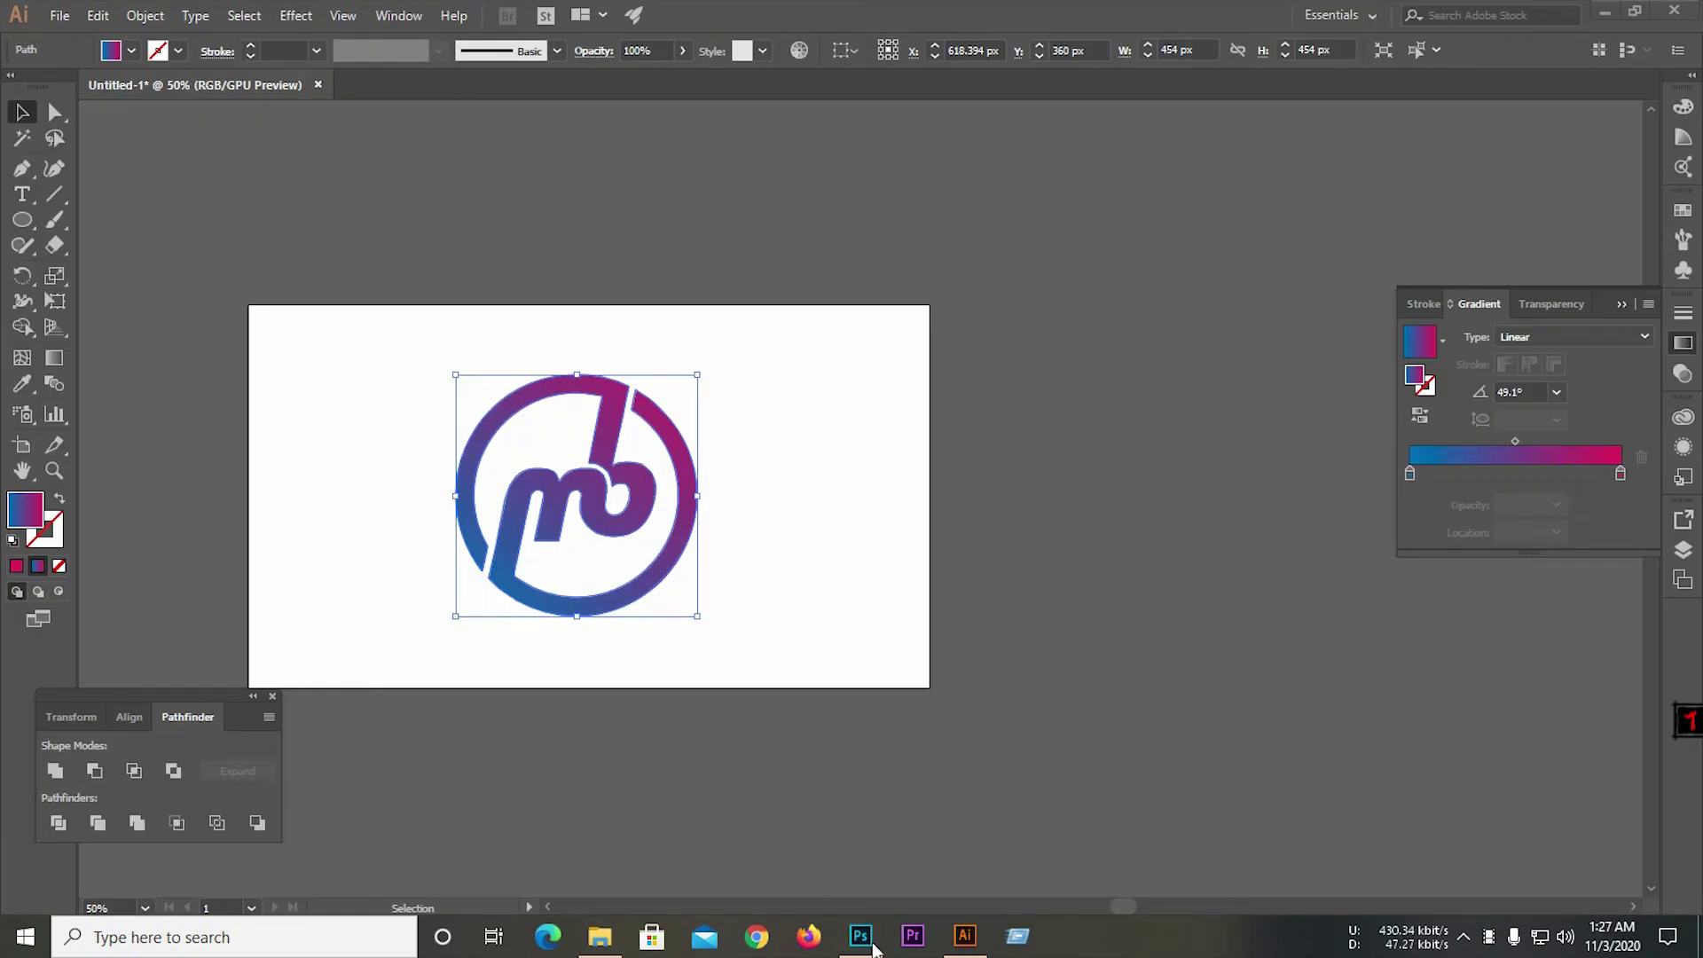
Switch to Photoshop, open the recent file 3D Effect New logo Mockup.psd without creating a library, and open its PLACEHOLDER smart object.
{"action": "left_click", "coordinate": [861, 936]}
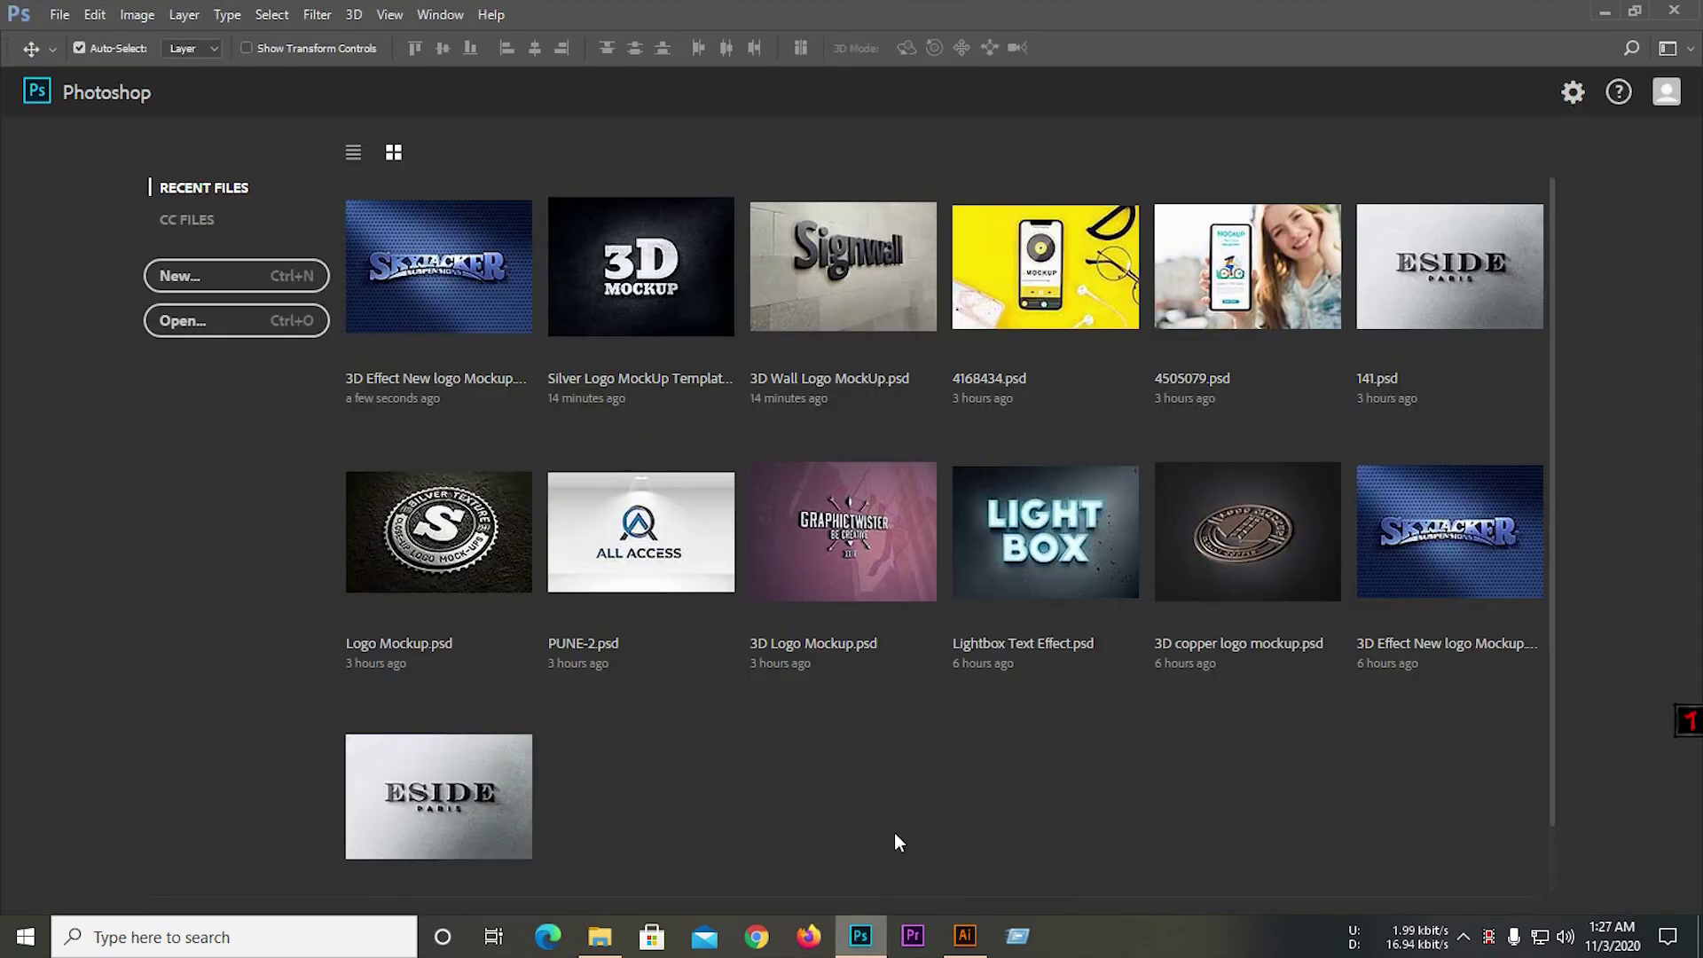
{"action": "left_click", "coordinate": [409, 327]}
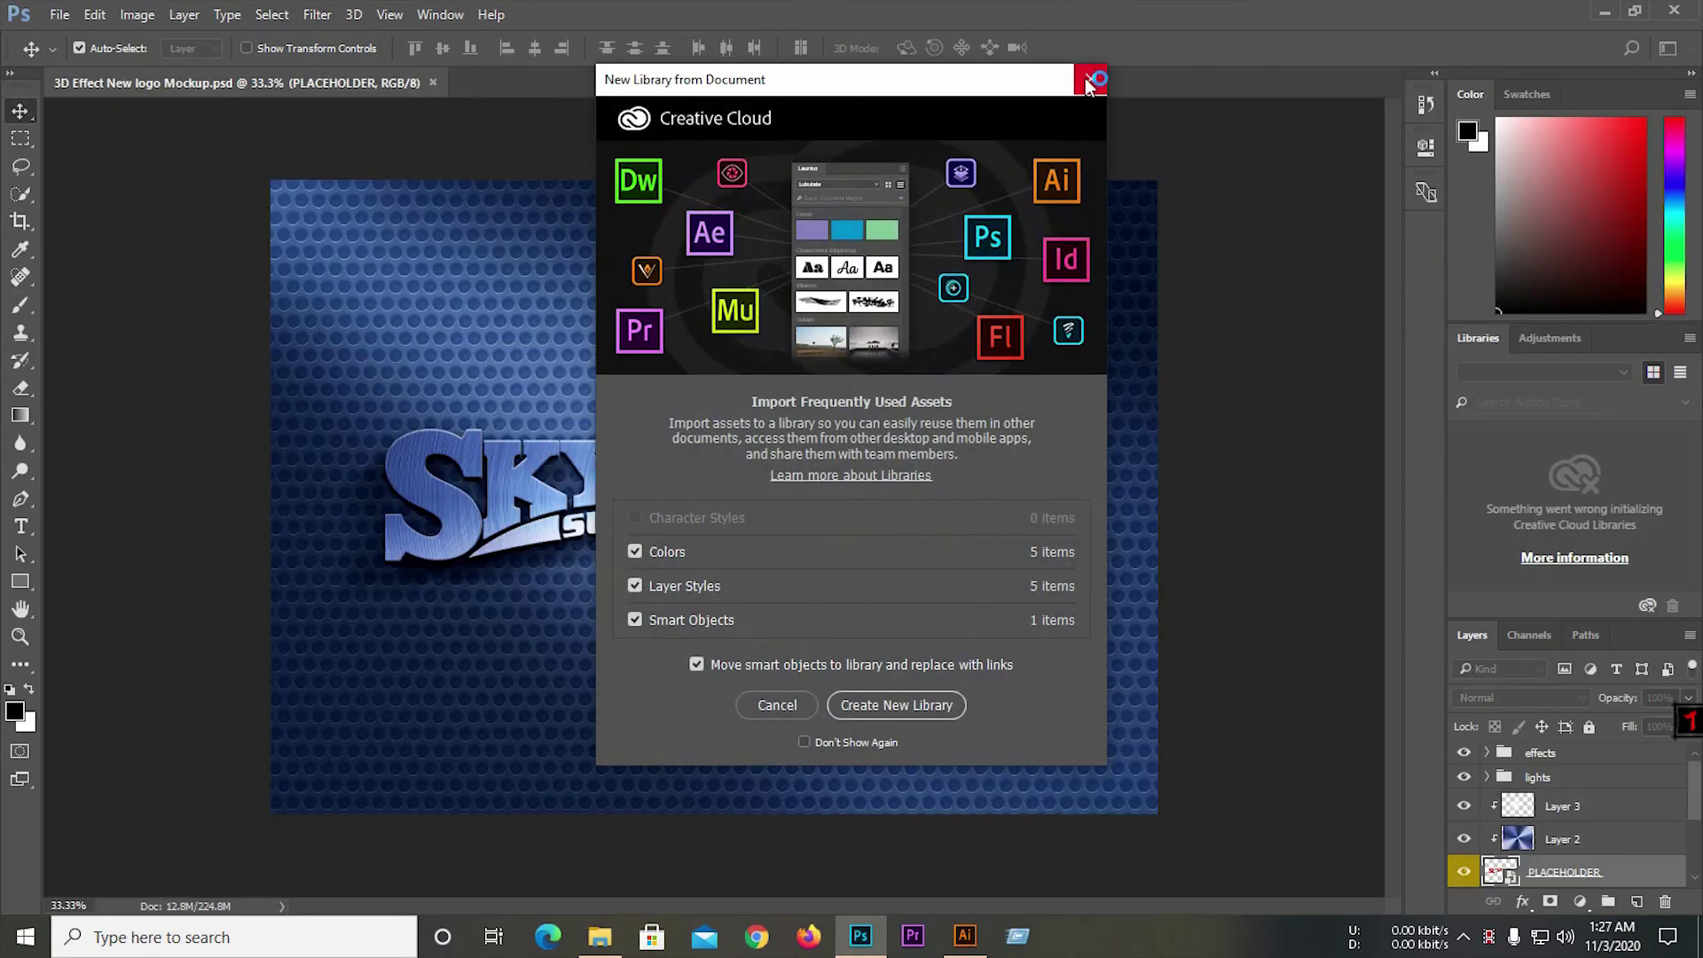
{"action": "left_click", "coordinate": [1091, 81]}
{"action": "double_click", "coordinate": [1501, 872]}
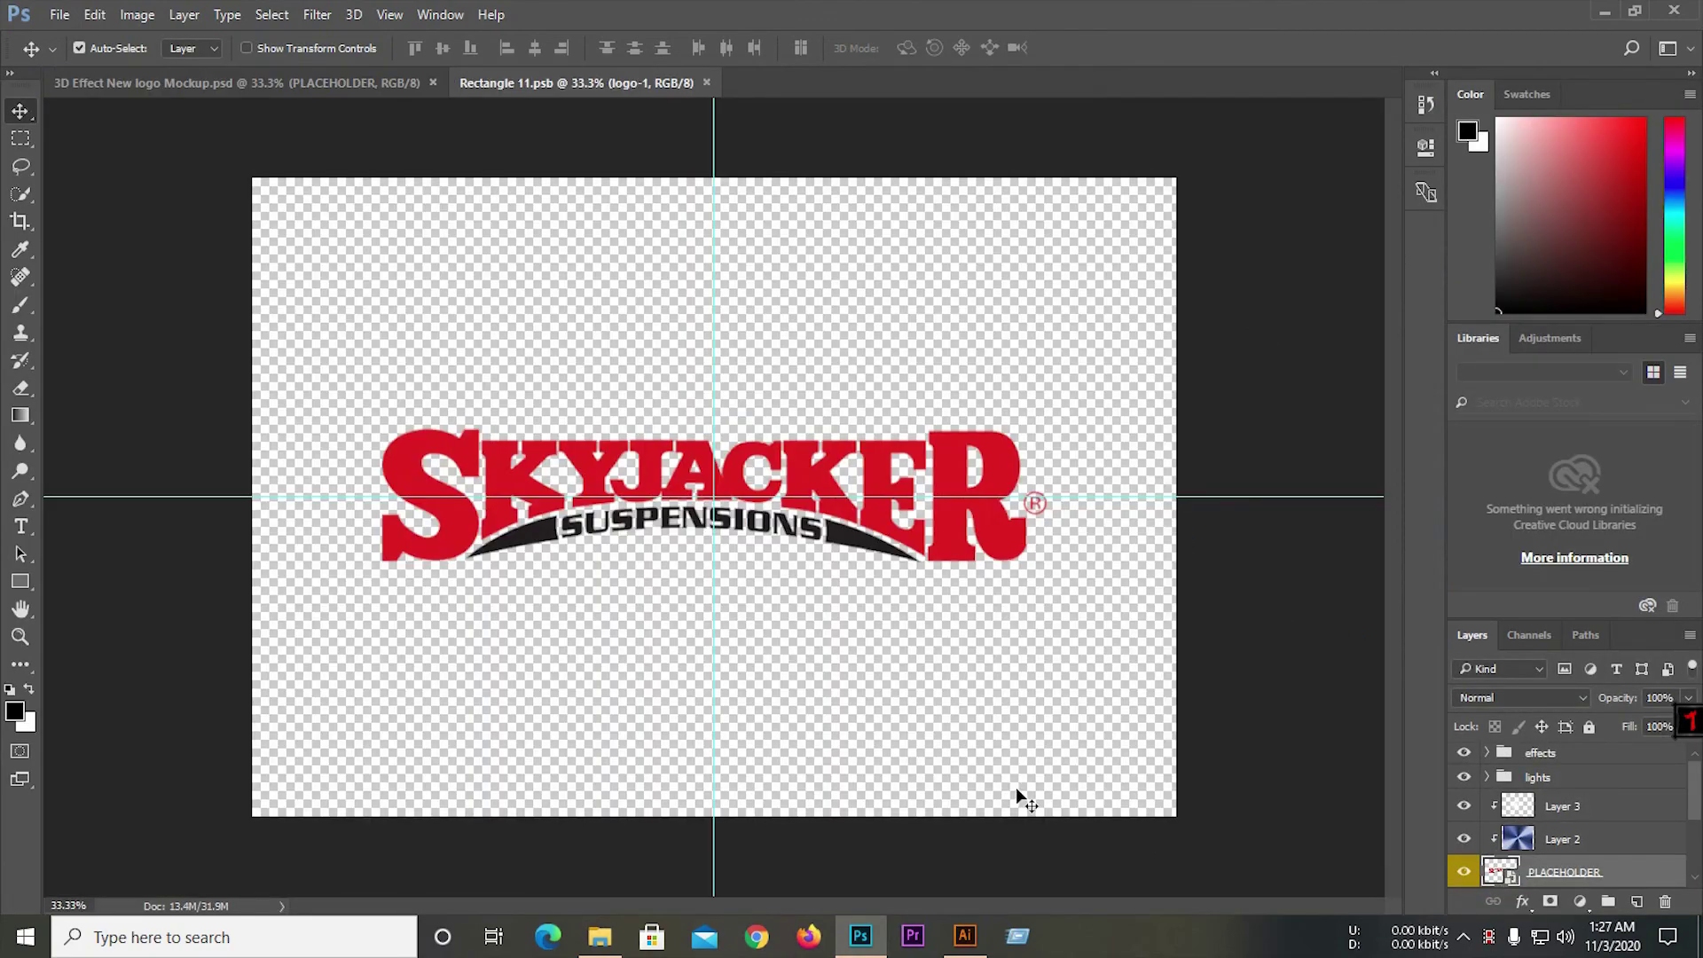
Place the Illustrator logo in the PLACEHOLDER smart object, scaled proportionally to about 229% and centered on the guides.
{"action": "left_click", "coordinate": [965, 936]}
{"action": "left_click_drag", "start_coordinate": [577, 492], "coordinate": [712, 510]}
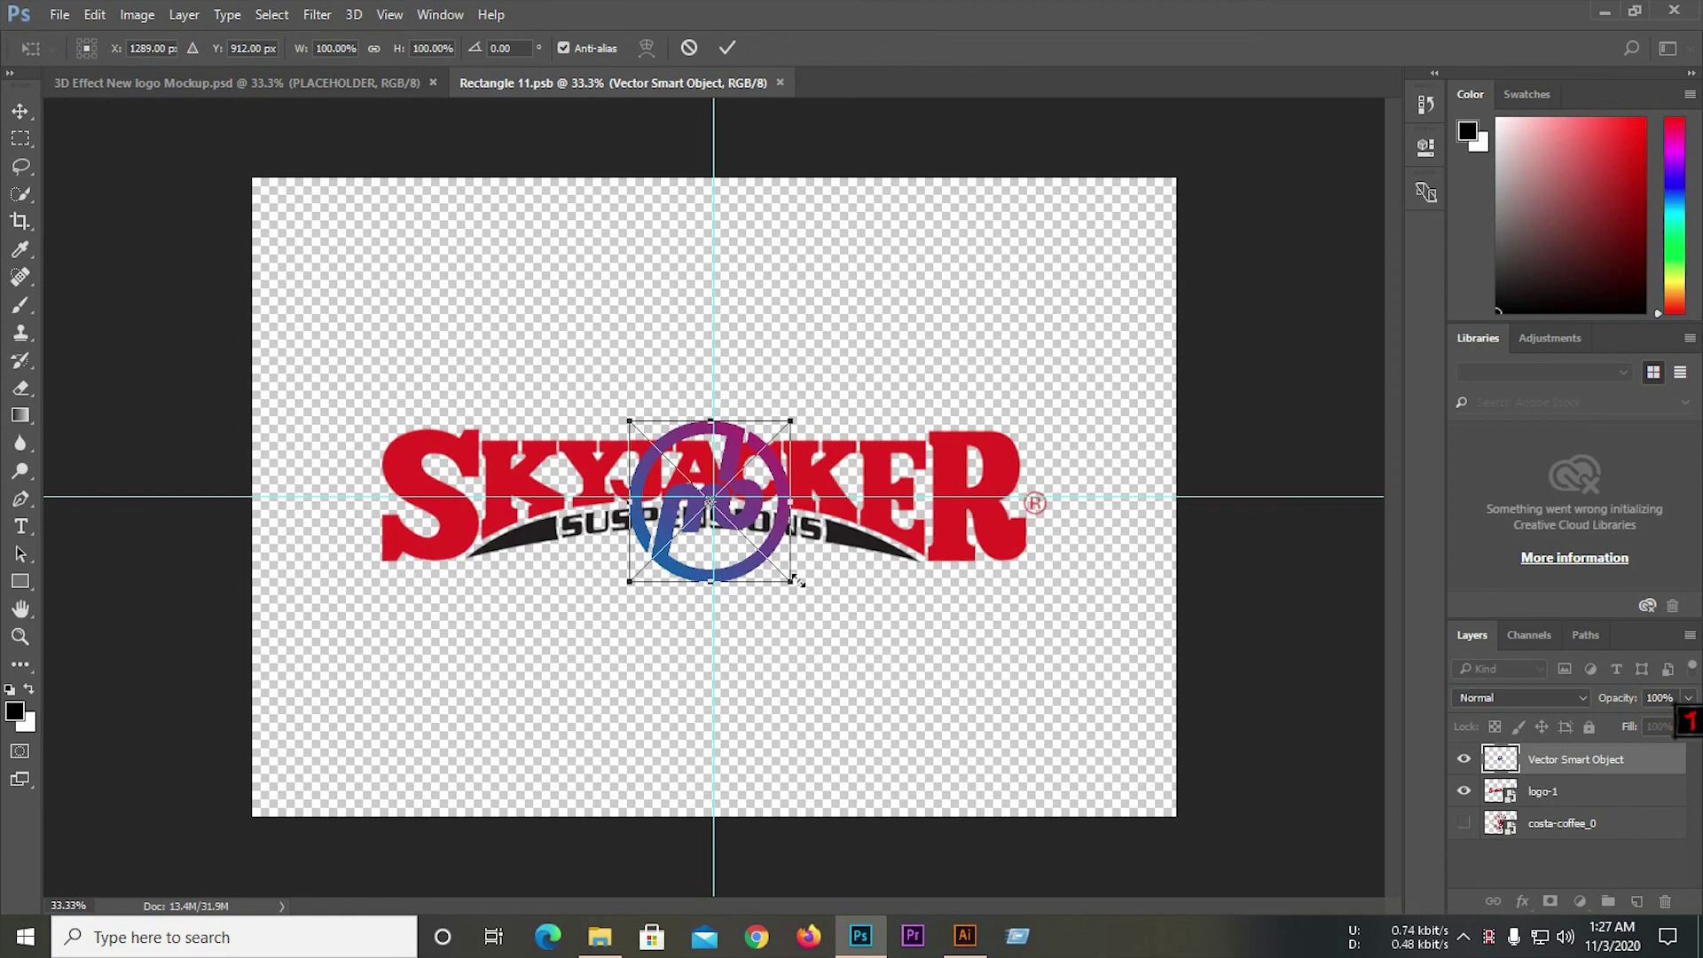
{"action": "left_click_drag", "start_coordinate": [798, 581], "coordinate": [899, 681]}
{"action": "left_click_drag", "start_coordinate": [759, 543], "coordinate": [769, 545]}
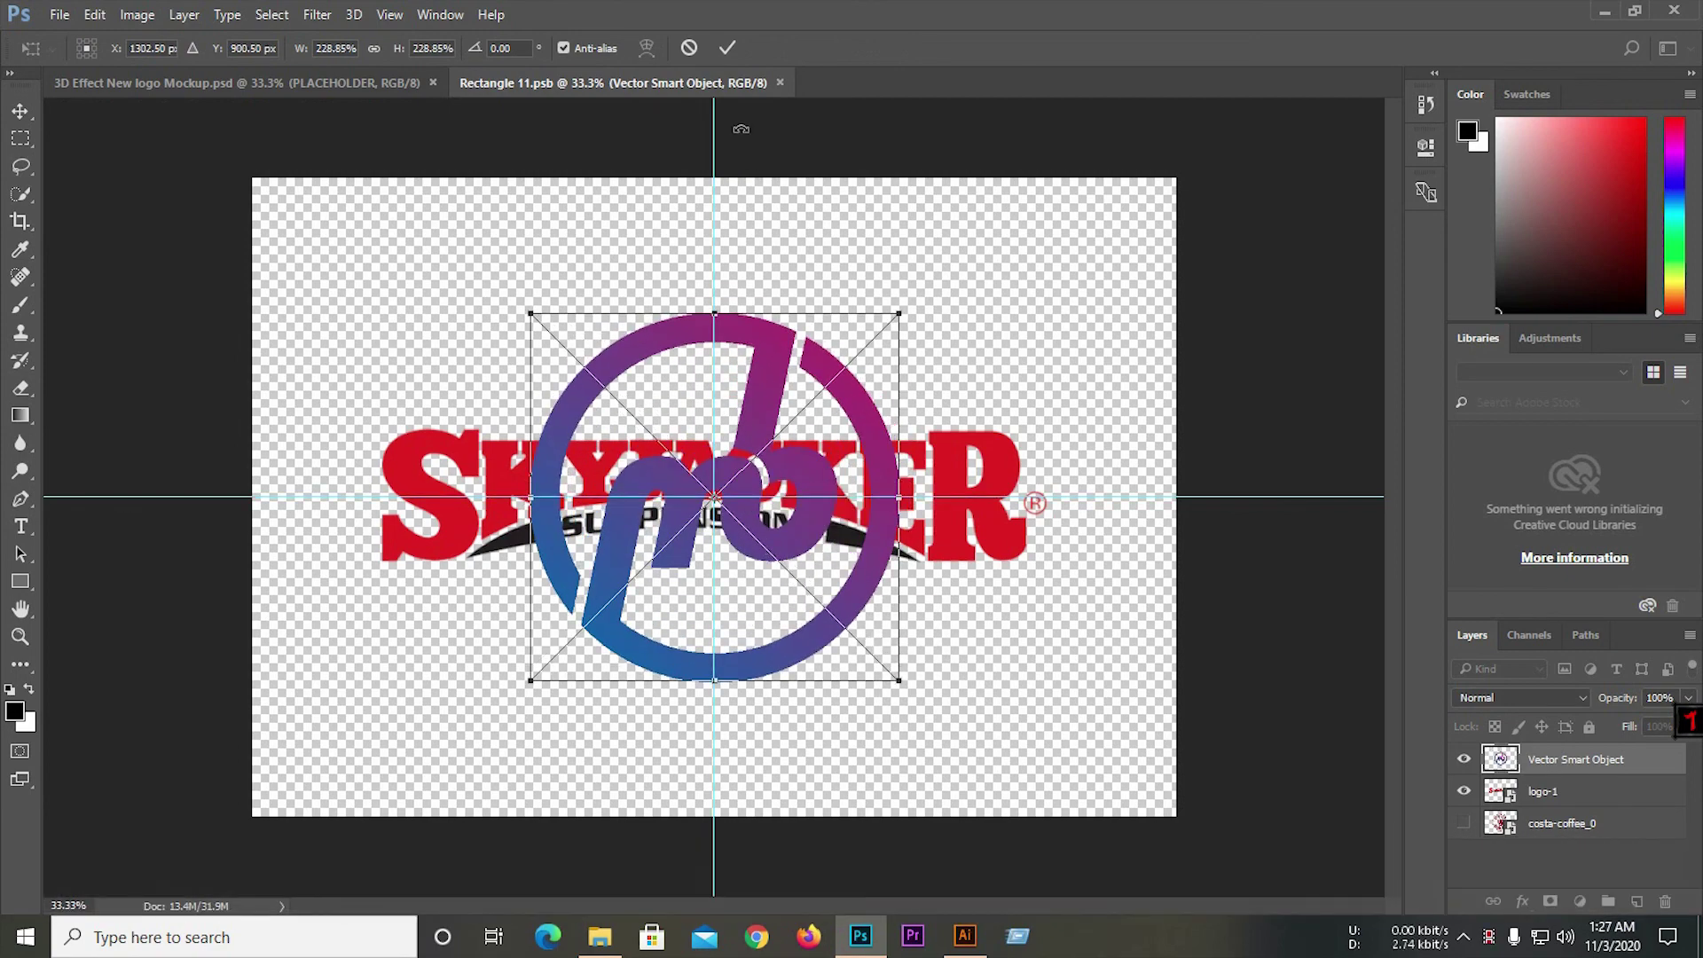
{"action": "left_click", "coordinate": [729, 49]}
Hide the logo-1 layer, save the smart object, and return to the 3D Effect New logo Mockup document.
{"action": "left_click", "coordinate": [1464, 790]}
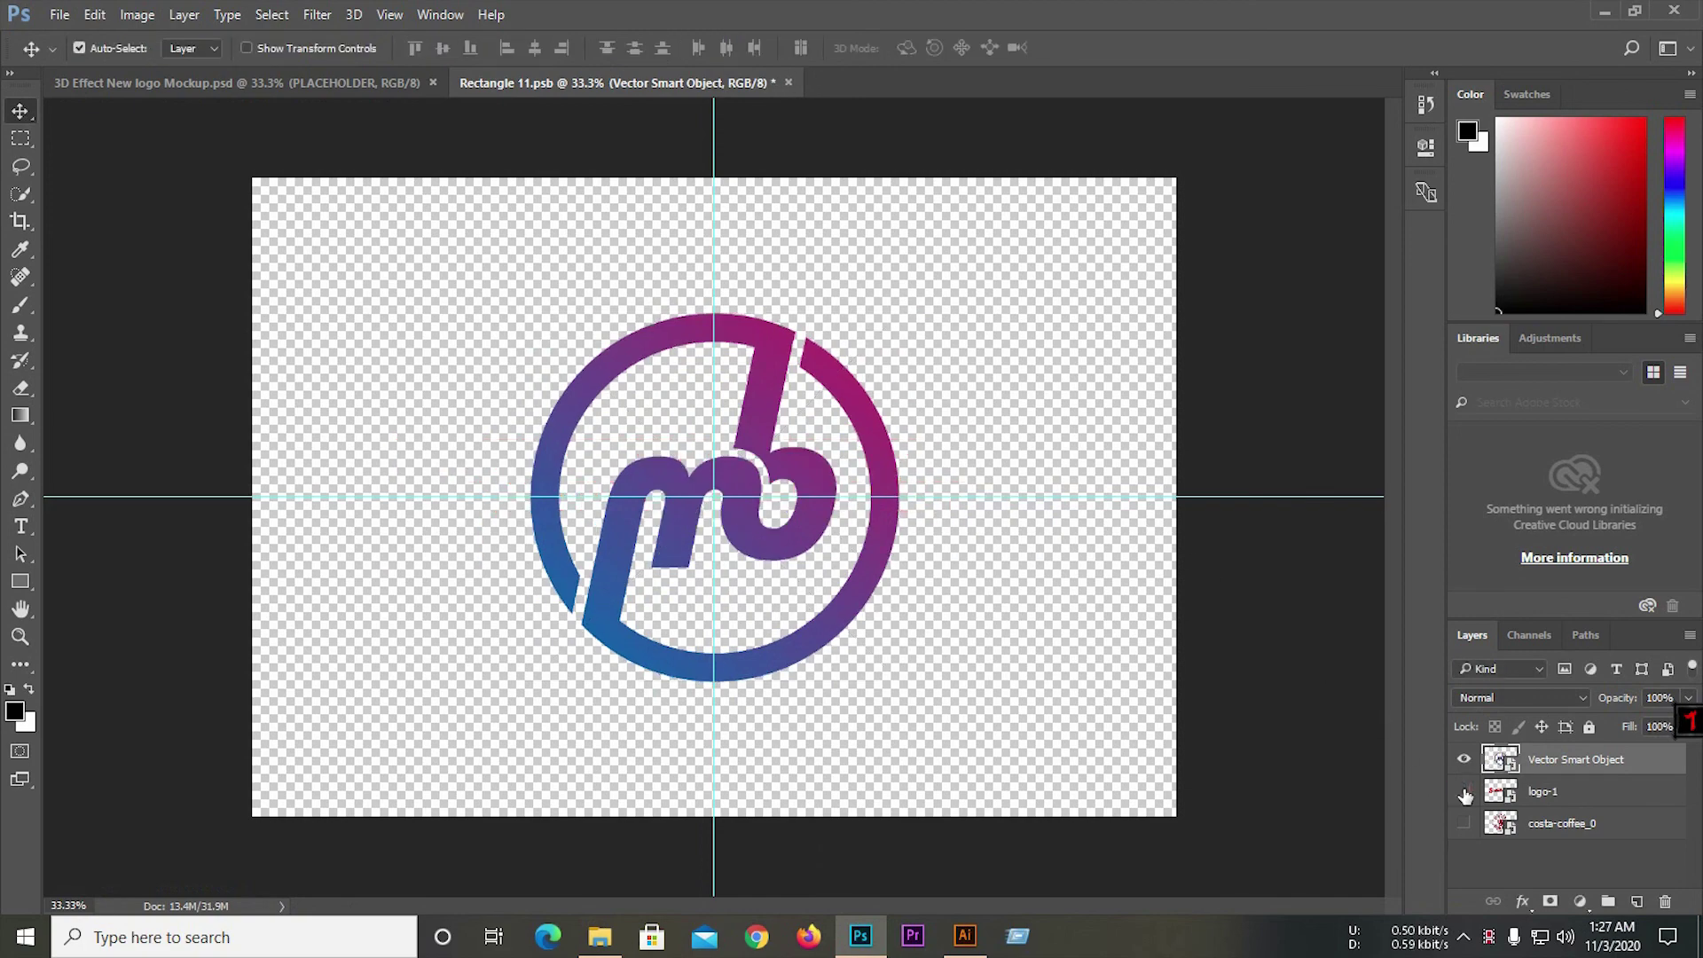
{"action": "key", "text": "ctrl+s"}
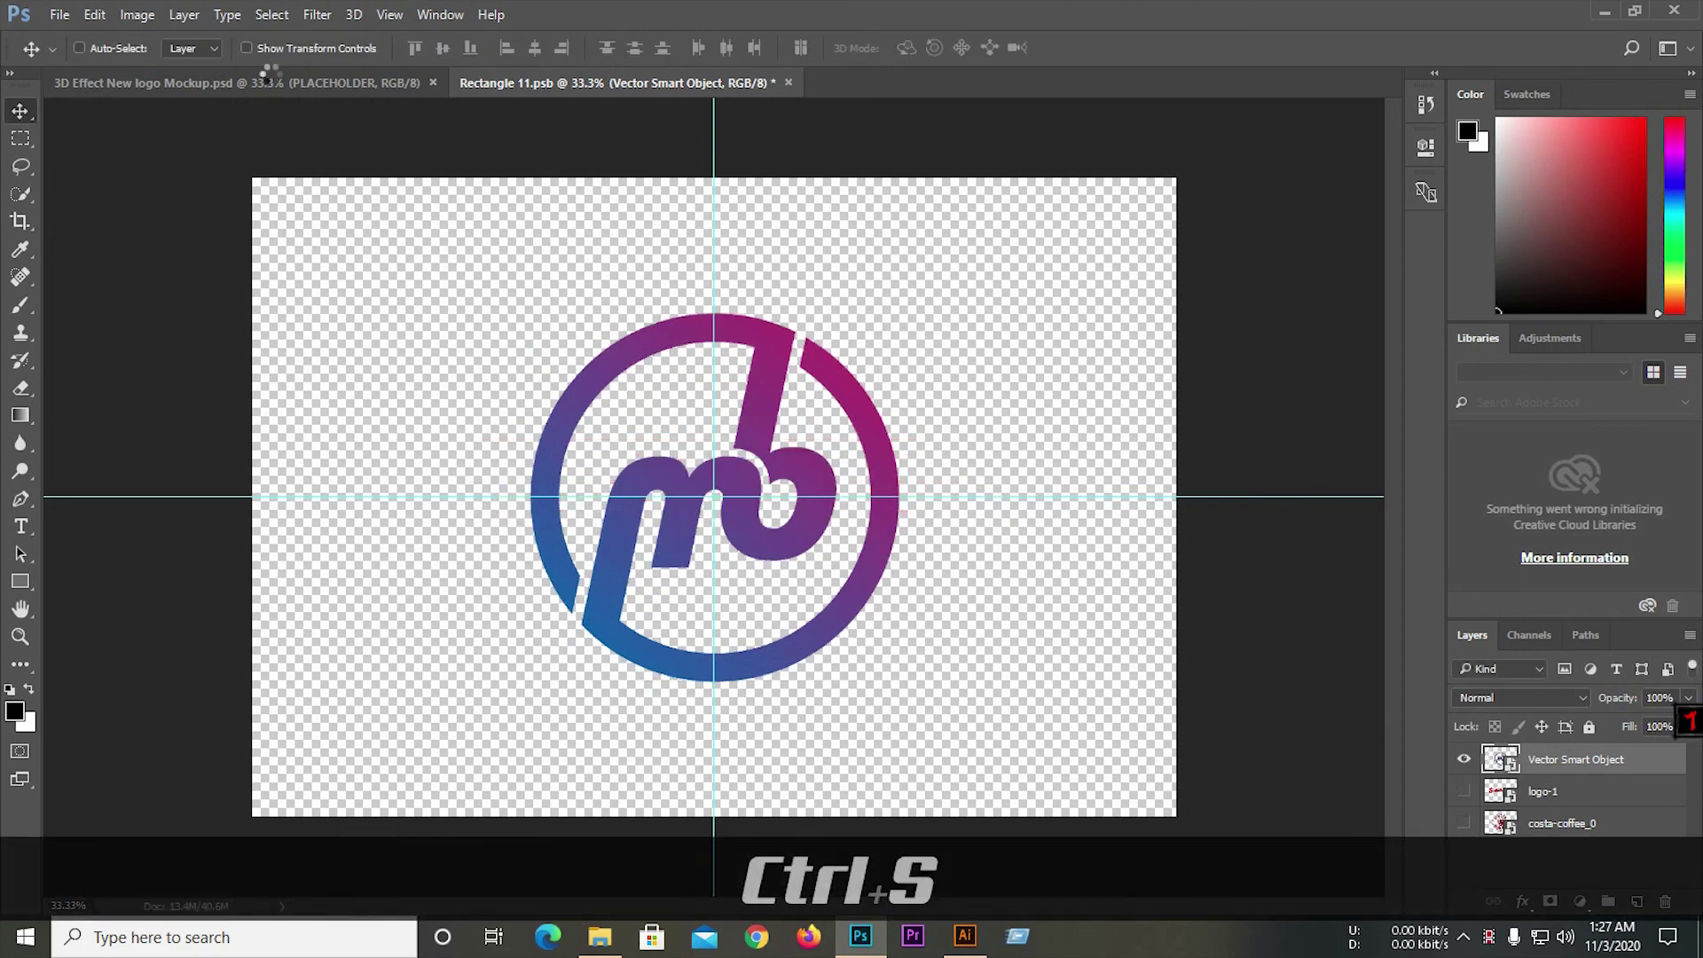
{"action": "left_click", "coordinate": [278, 86]}
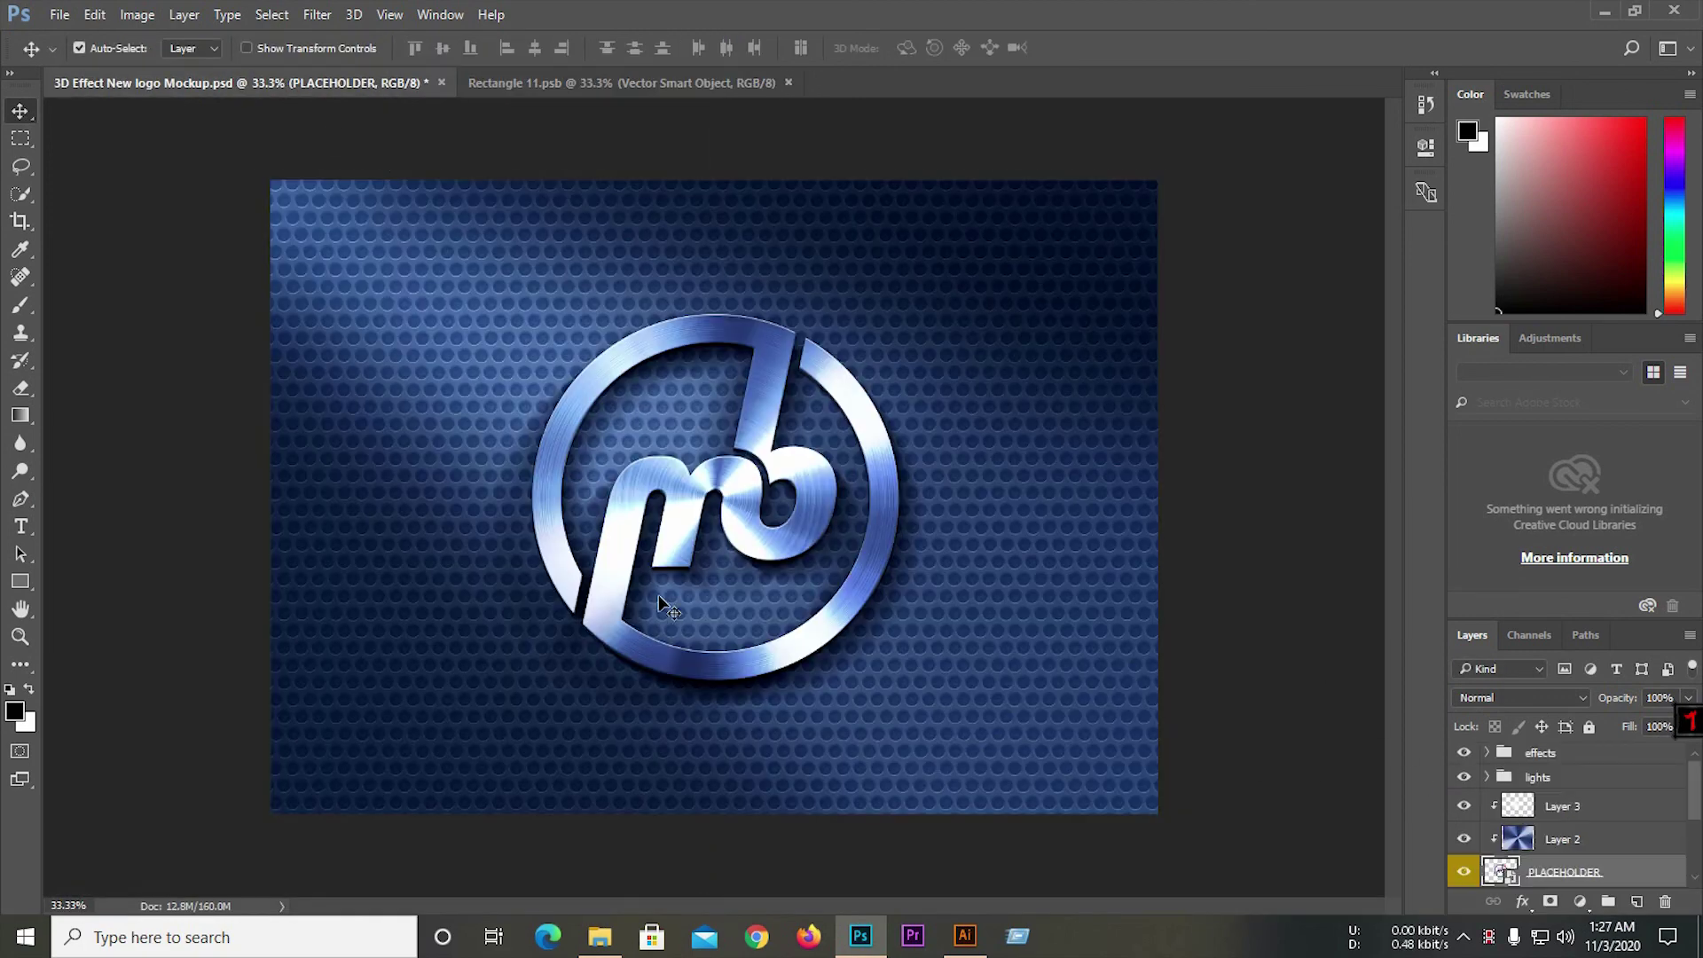
{"action": "scroll", "coordinate": [664, 599], "scroll_direction": "up", "scroll_amount": 2}
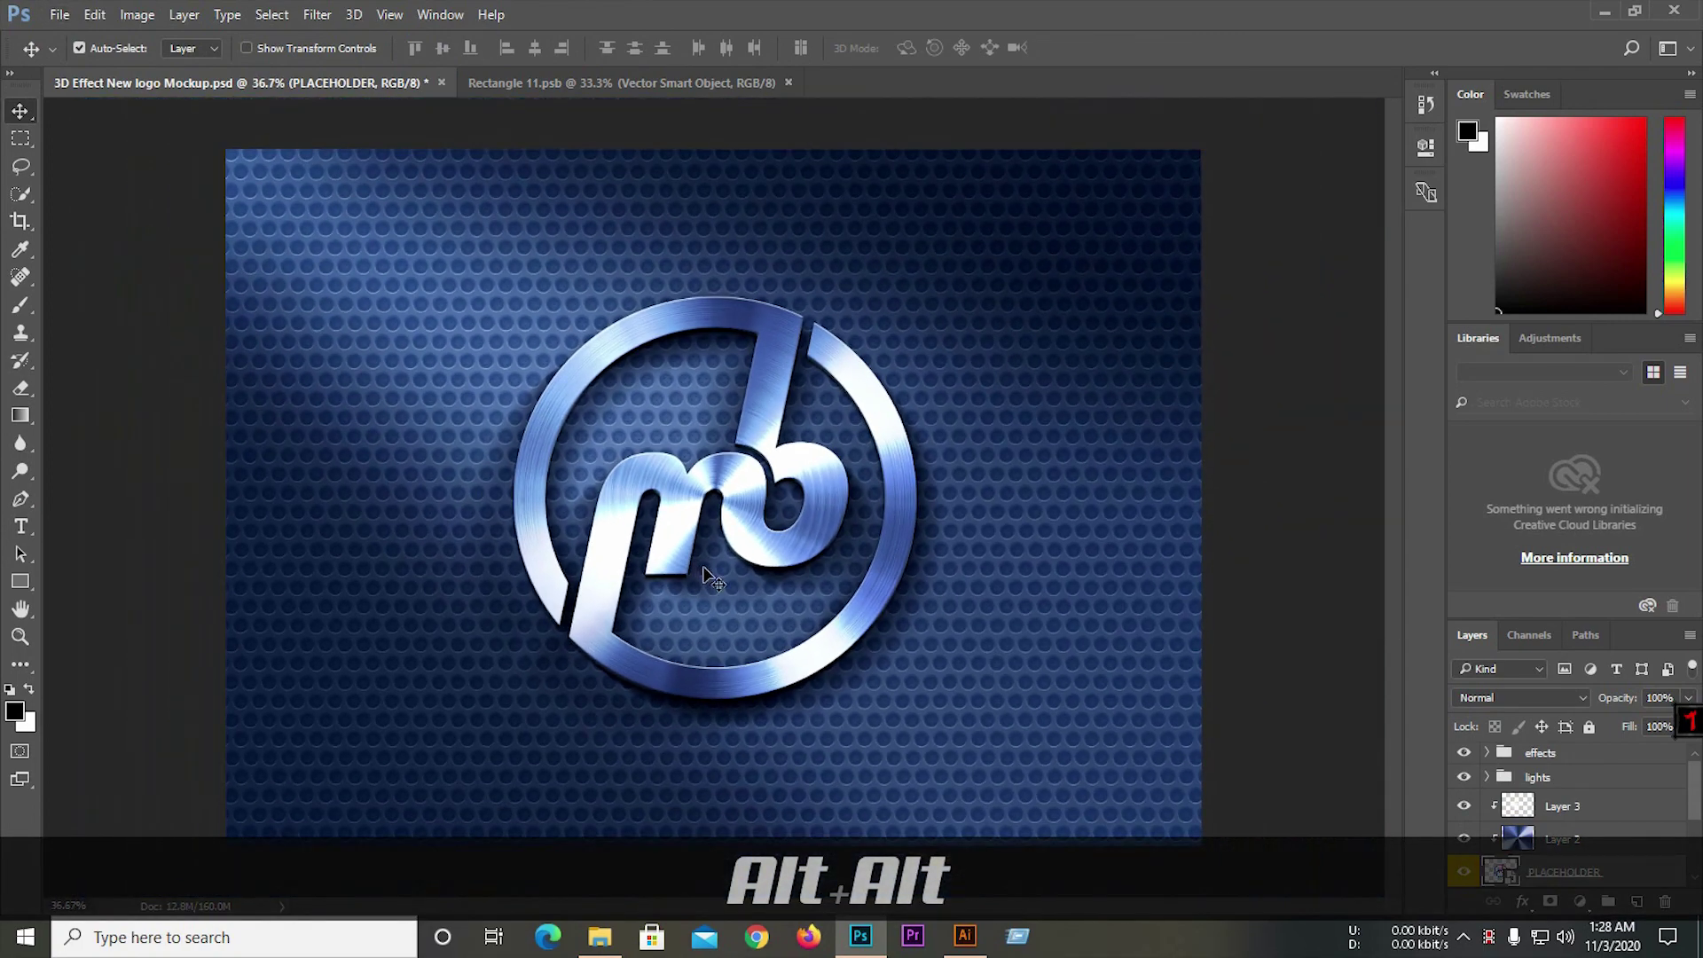